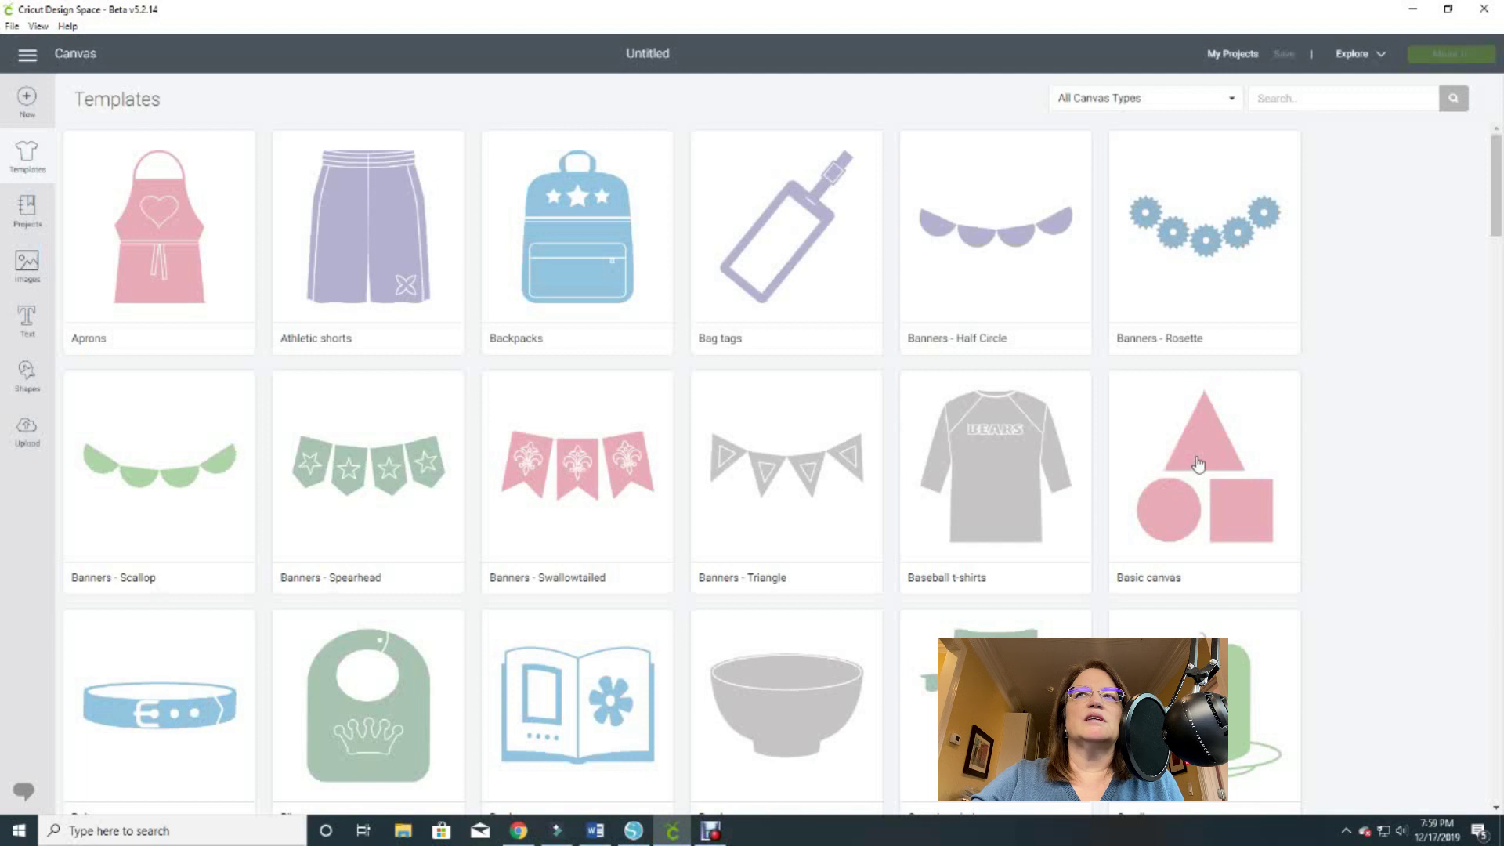
Add the Basic canvas template to the canvas and select its layer for editing
left_click(1171, 518)
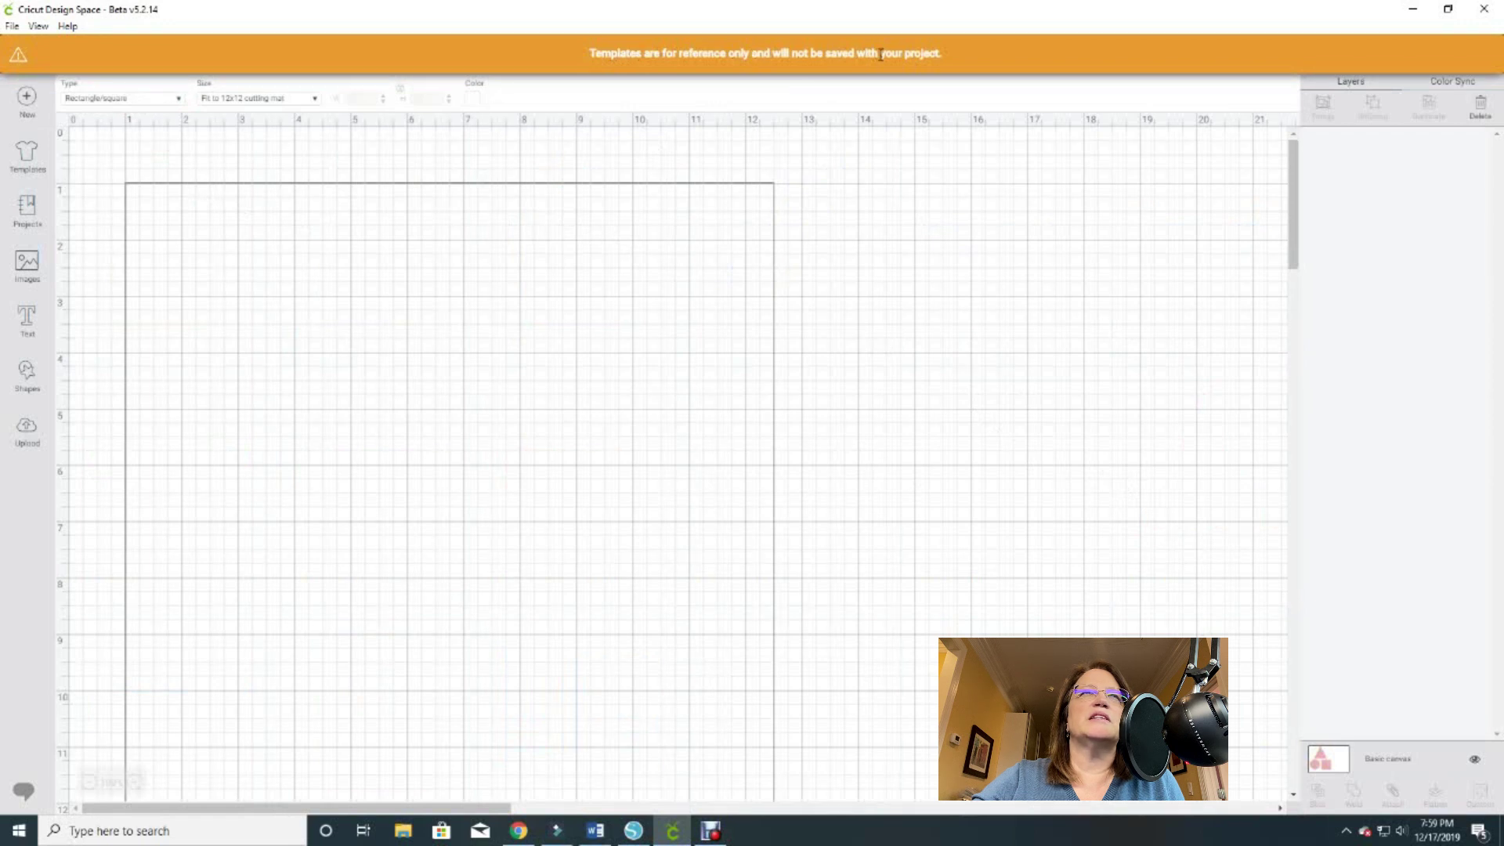
left_click(898, 271)
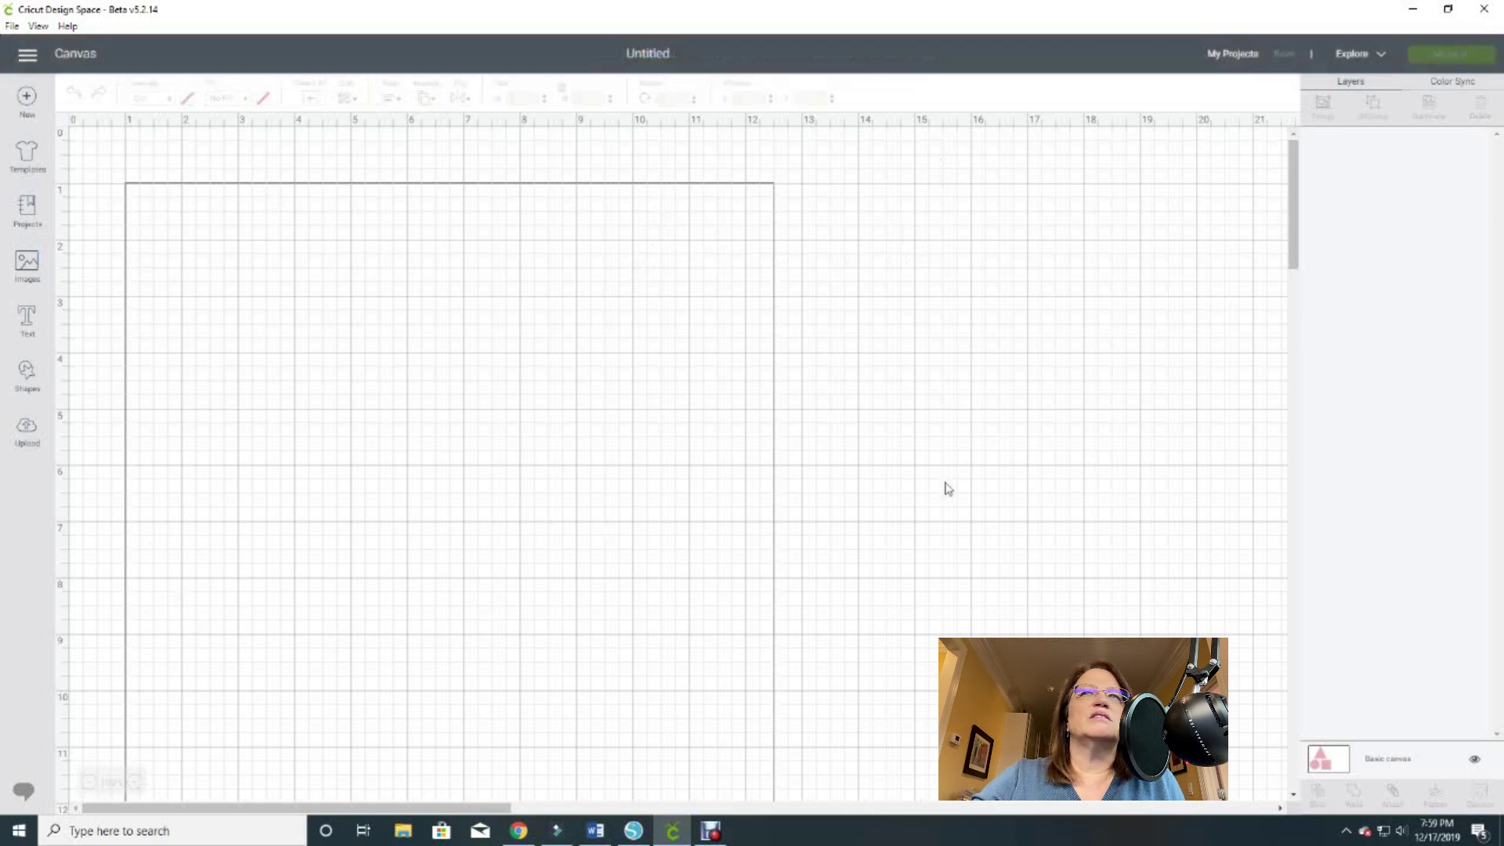
scroll(965, 488, "down", 1)
scroll(965, 488, "up", 2)
left_click(1322, 761)
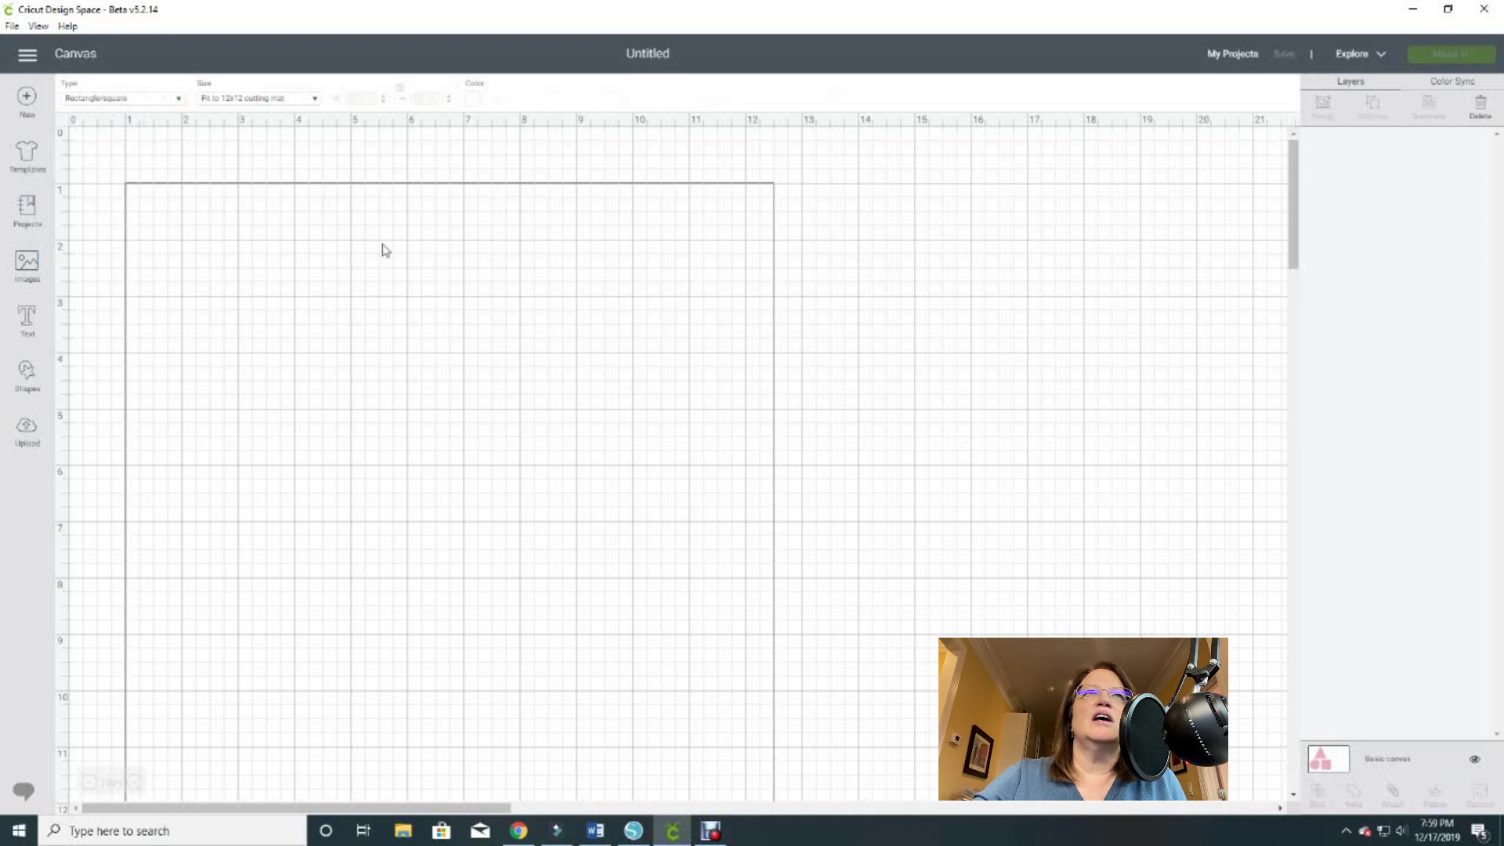
Keep the template type as Rectangle/square, try the 12x24 cutting mat size, and set it back to Fit to 12x12 cutting mat
left_click(177, 101)
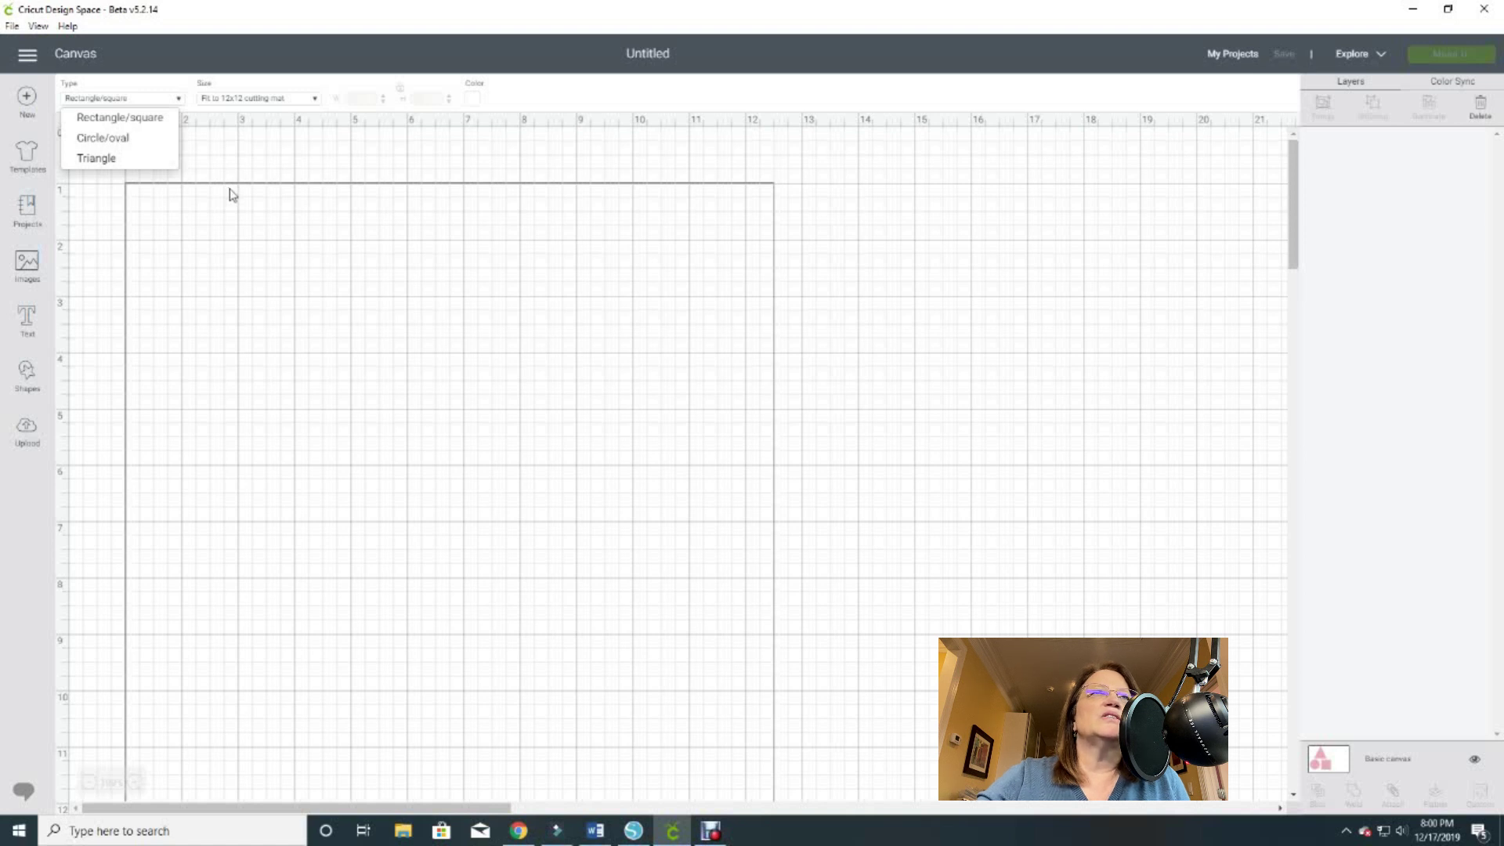
left_click(114, 125)
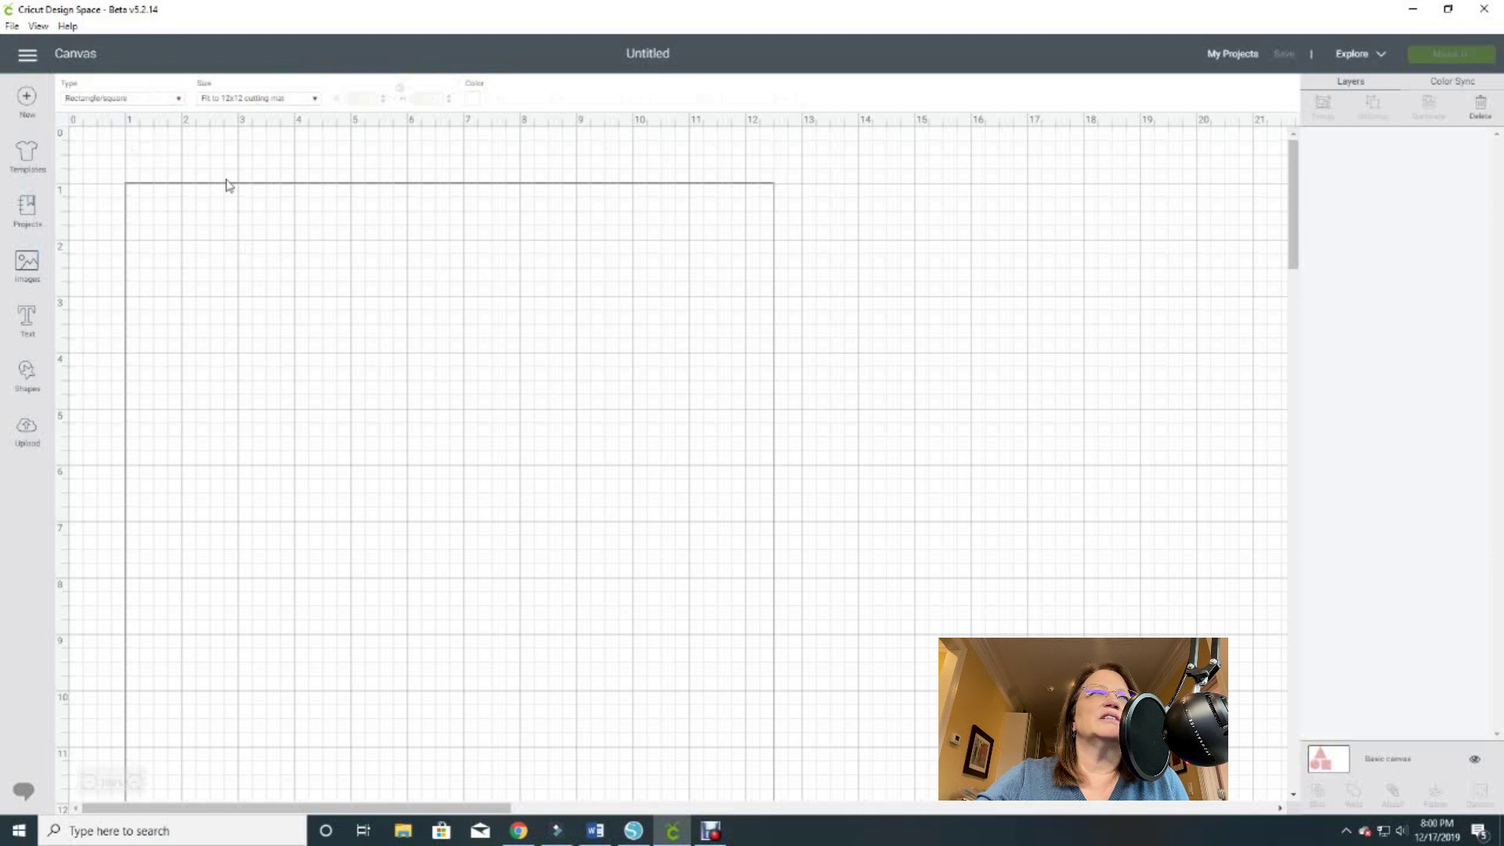
left_click(316, 101)
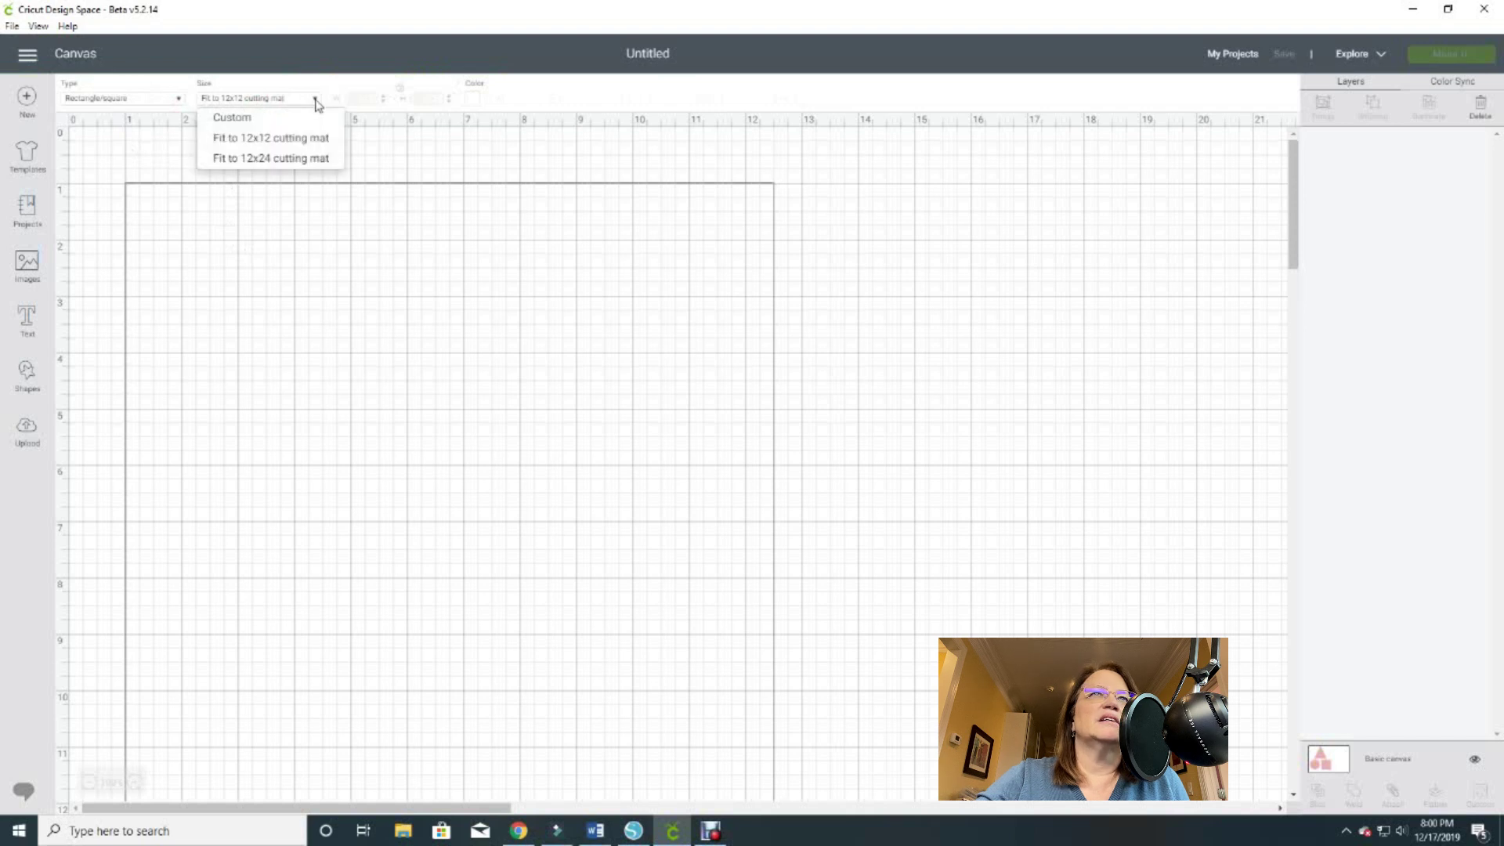
left_click(265, 161)
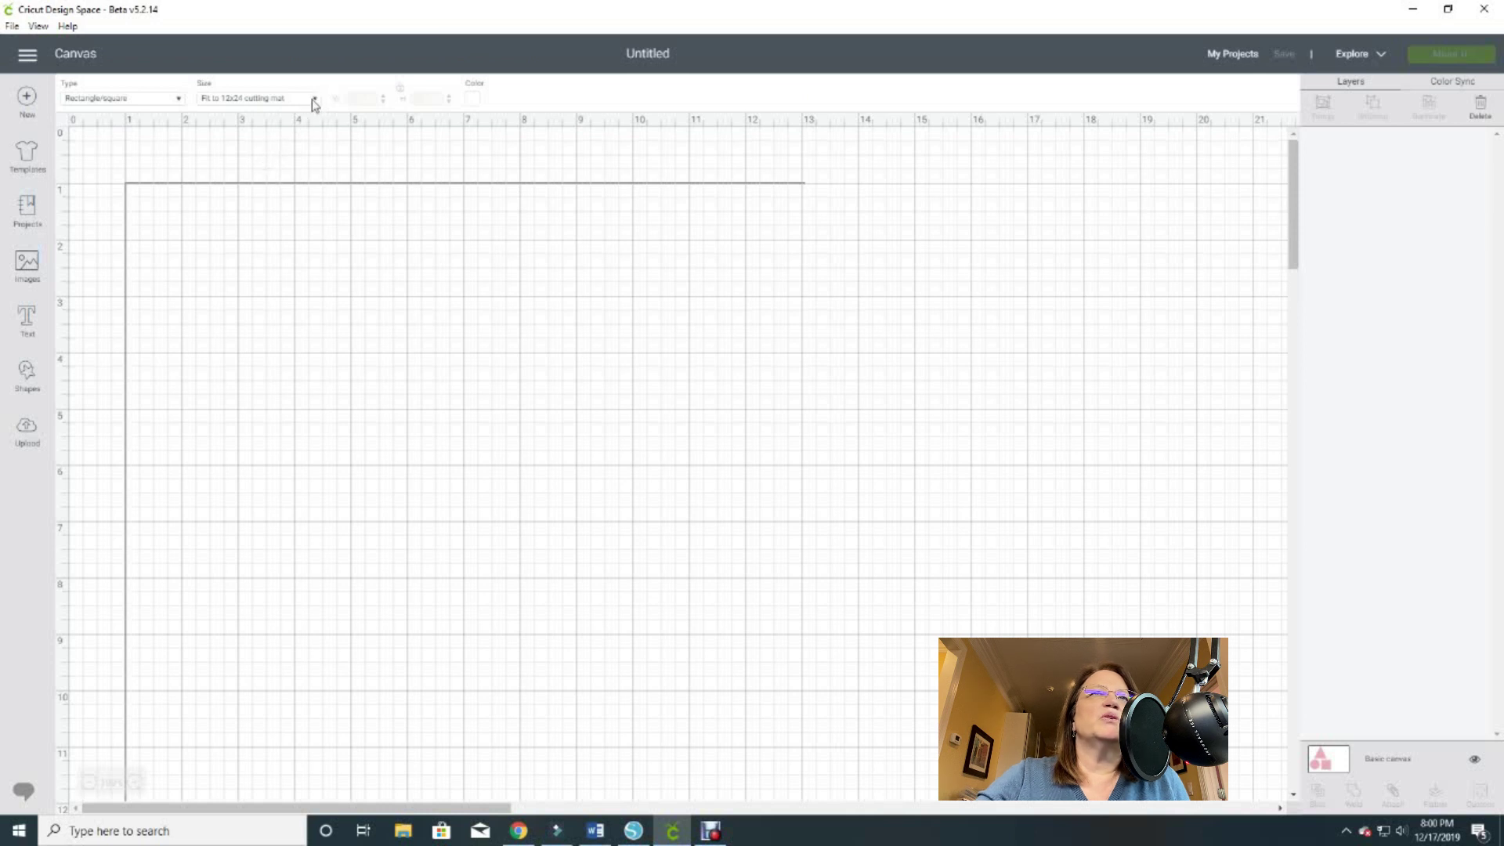
left_click(313, 100)
left_click(286, 138)
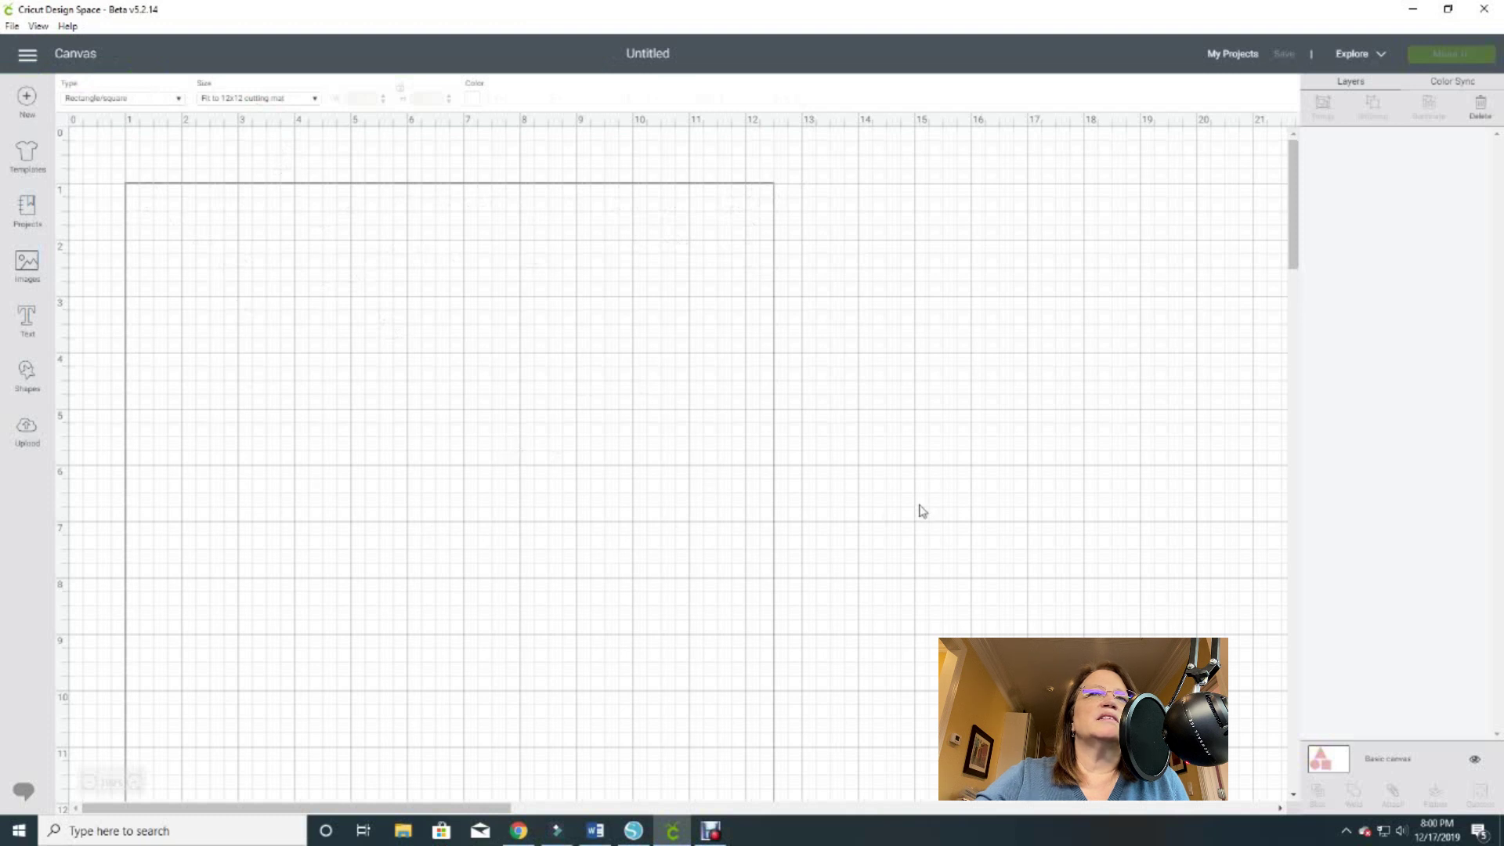
Change the Basic canvas template's color to light yellow and deselect the template
scroll(918, 505, "down", 3)
scroll(918, 505, "up", 3)
scroll(919, 508, "down", 2)
scroll(919, 507, "up", 2)
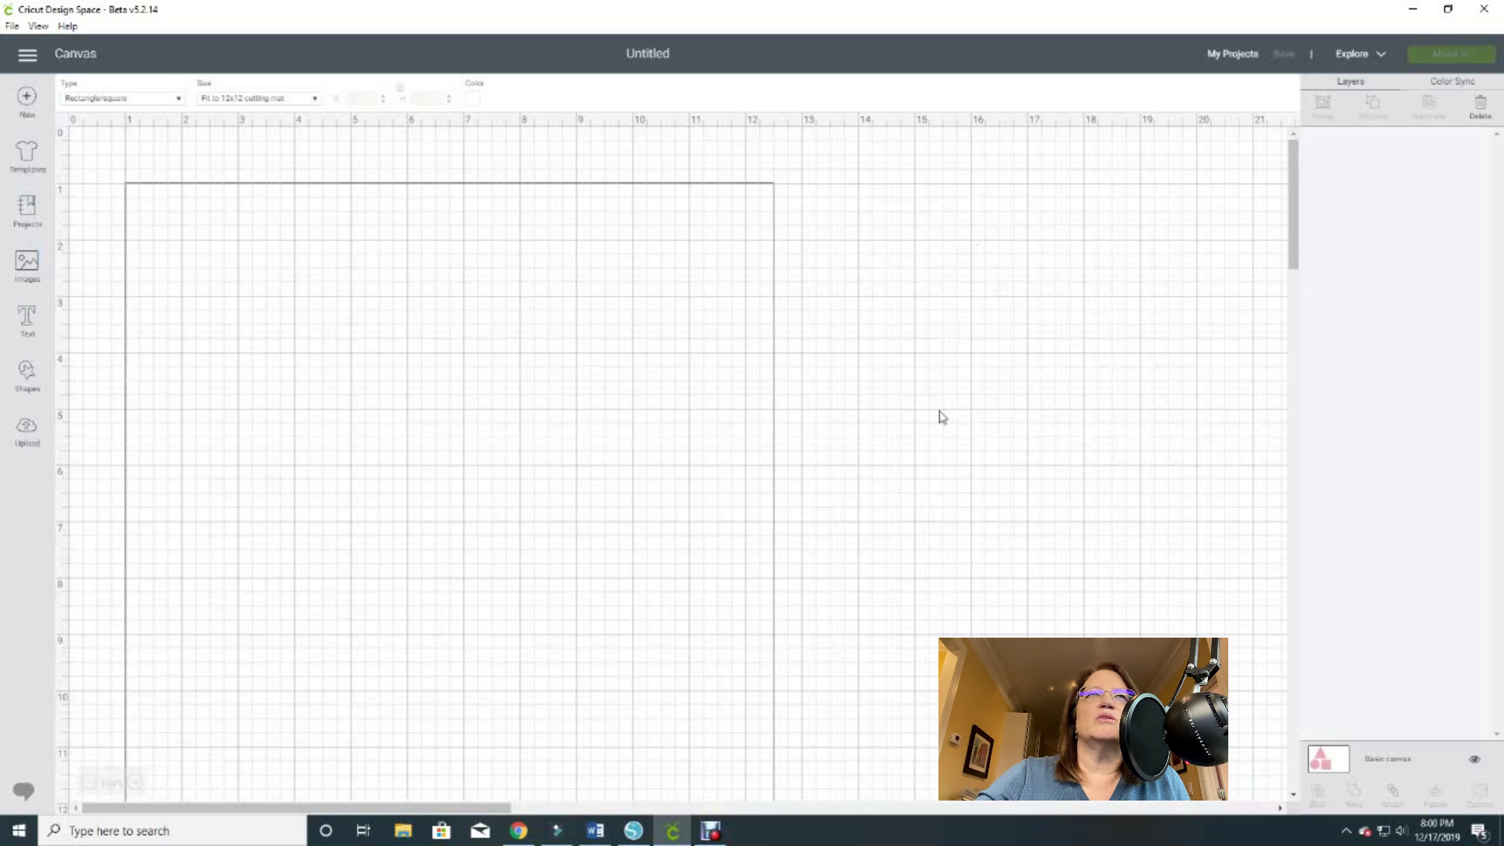
left_click(473, 100)
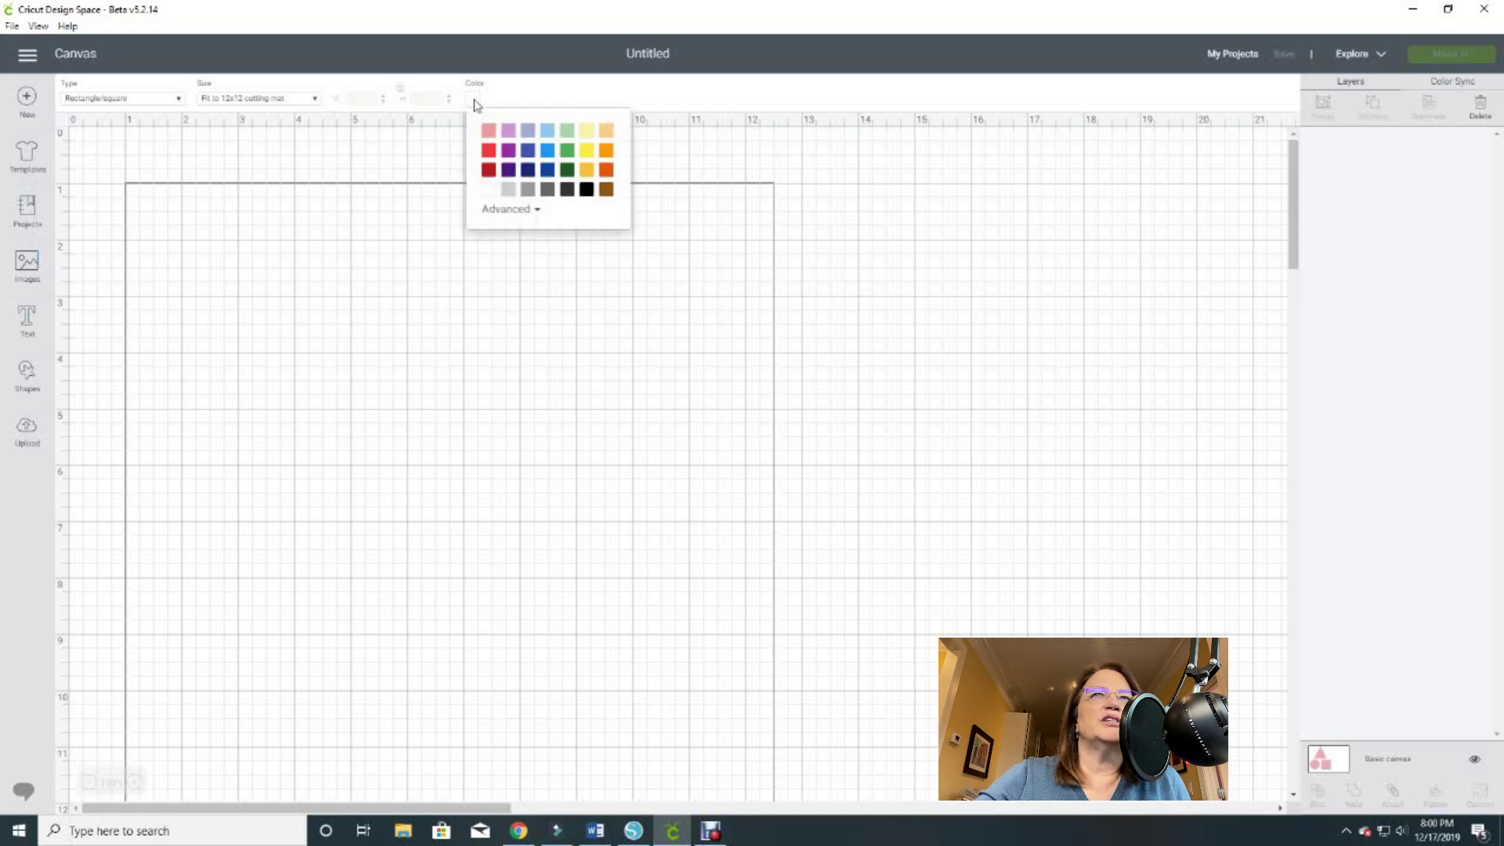
left_click(587, 131)
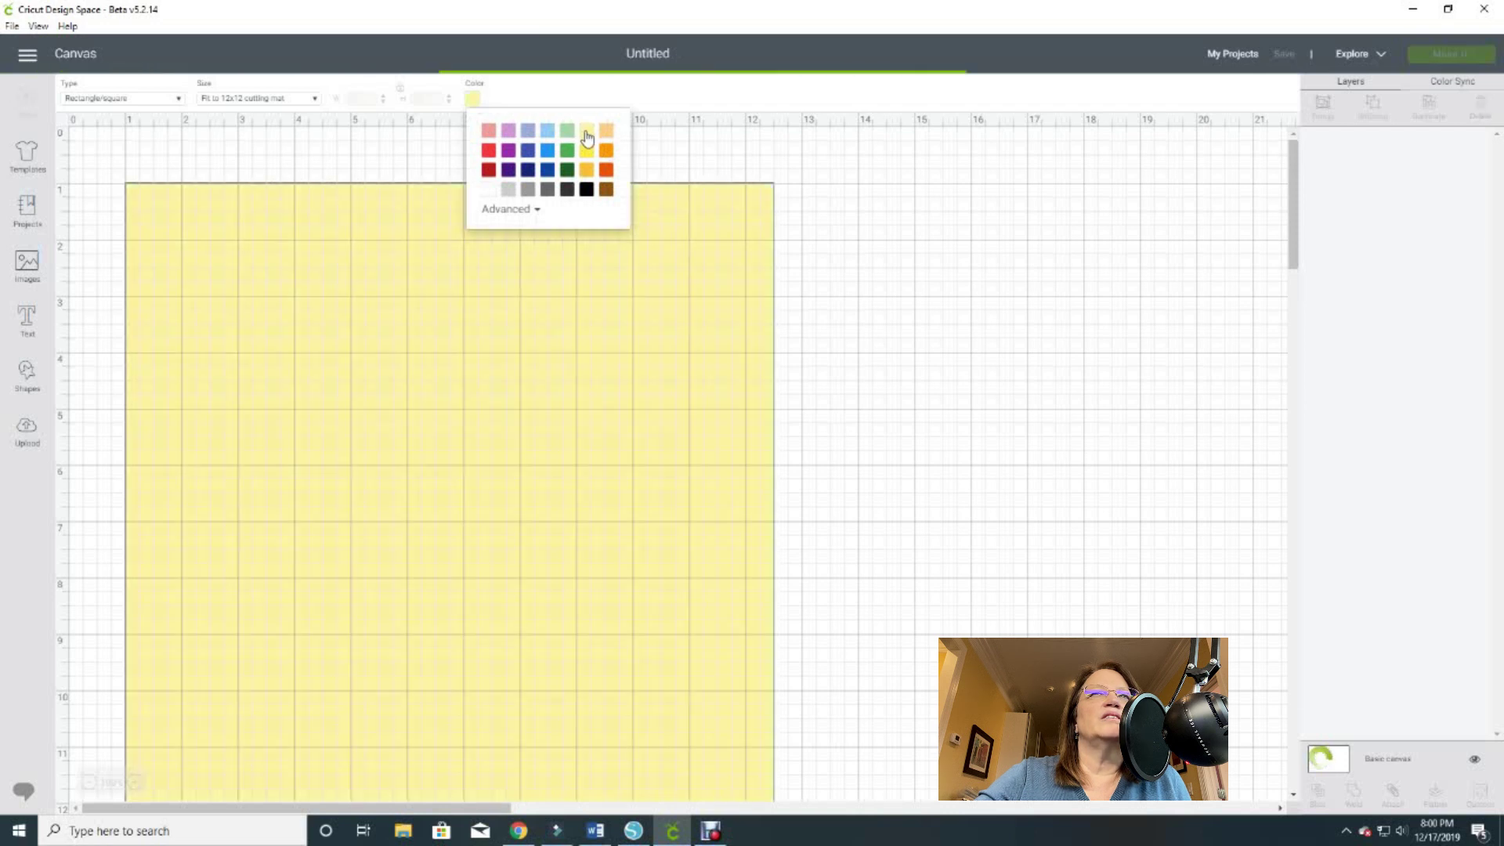
left_click(847, 308)
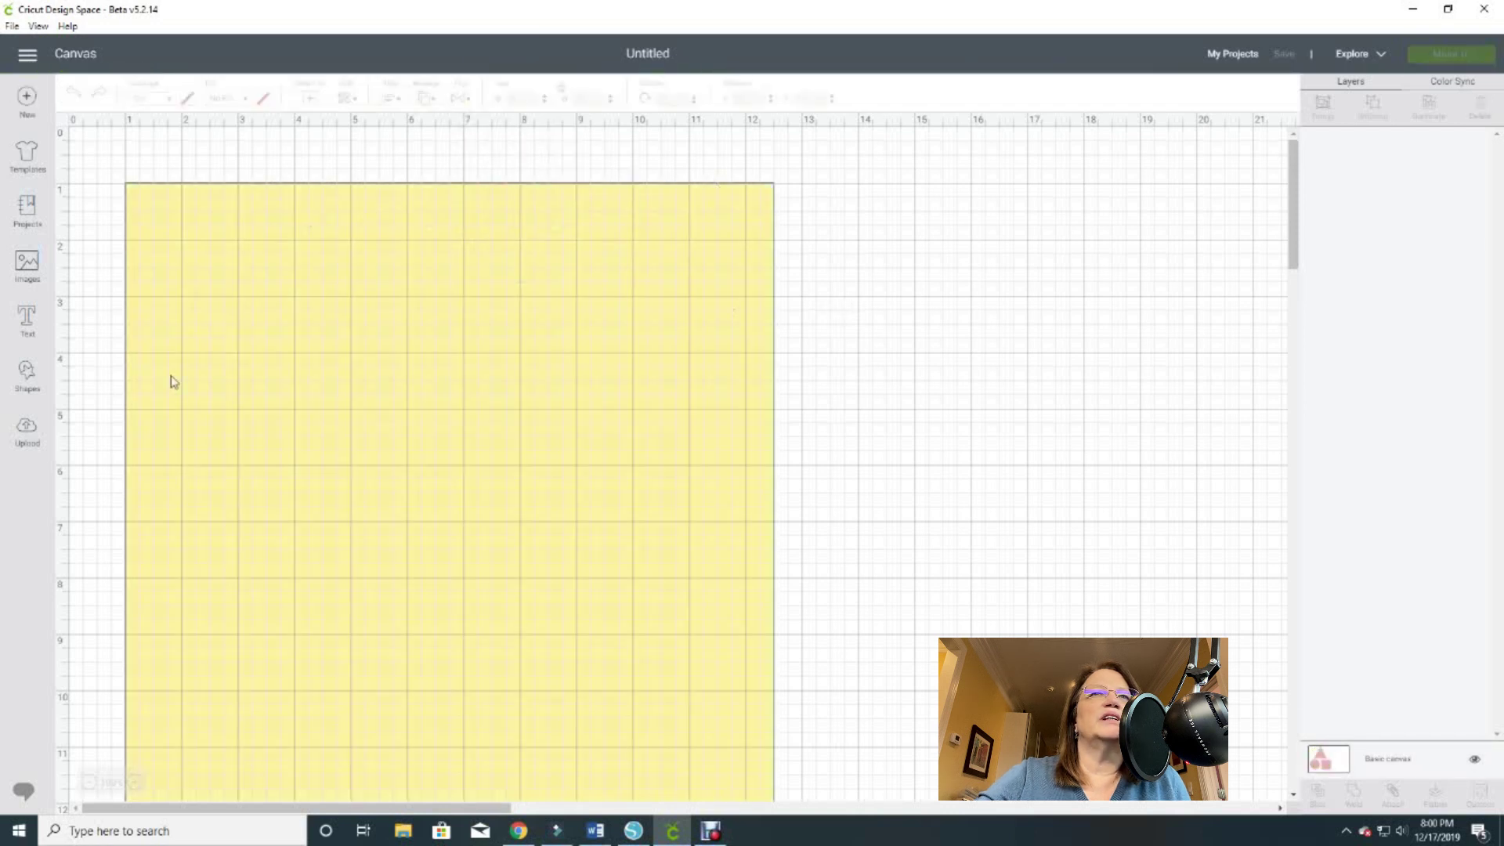
Cycle the canvas grid display through no grid and partial grid, ending on the full grid
scroll(501, 646, "down", 3)
scroll(502, 647, "up", 3)
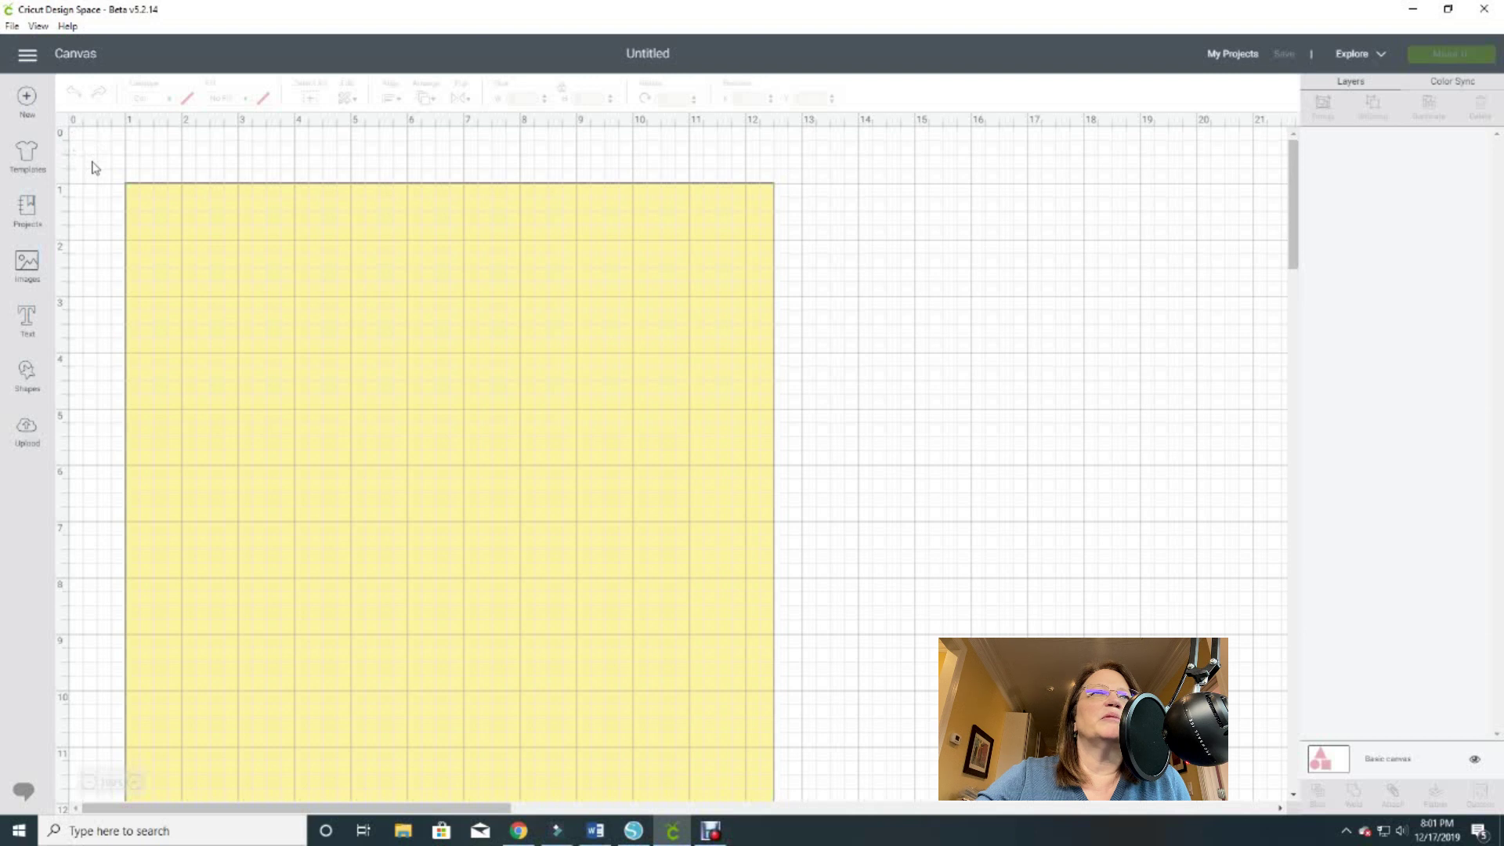
left_click(62, 125)
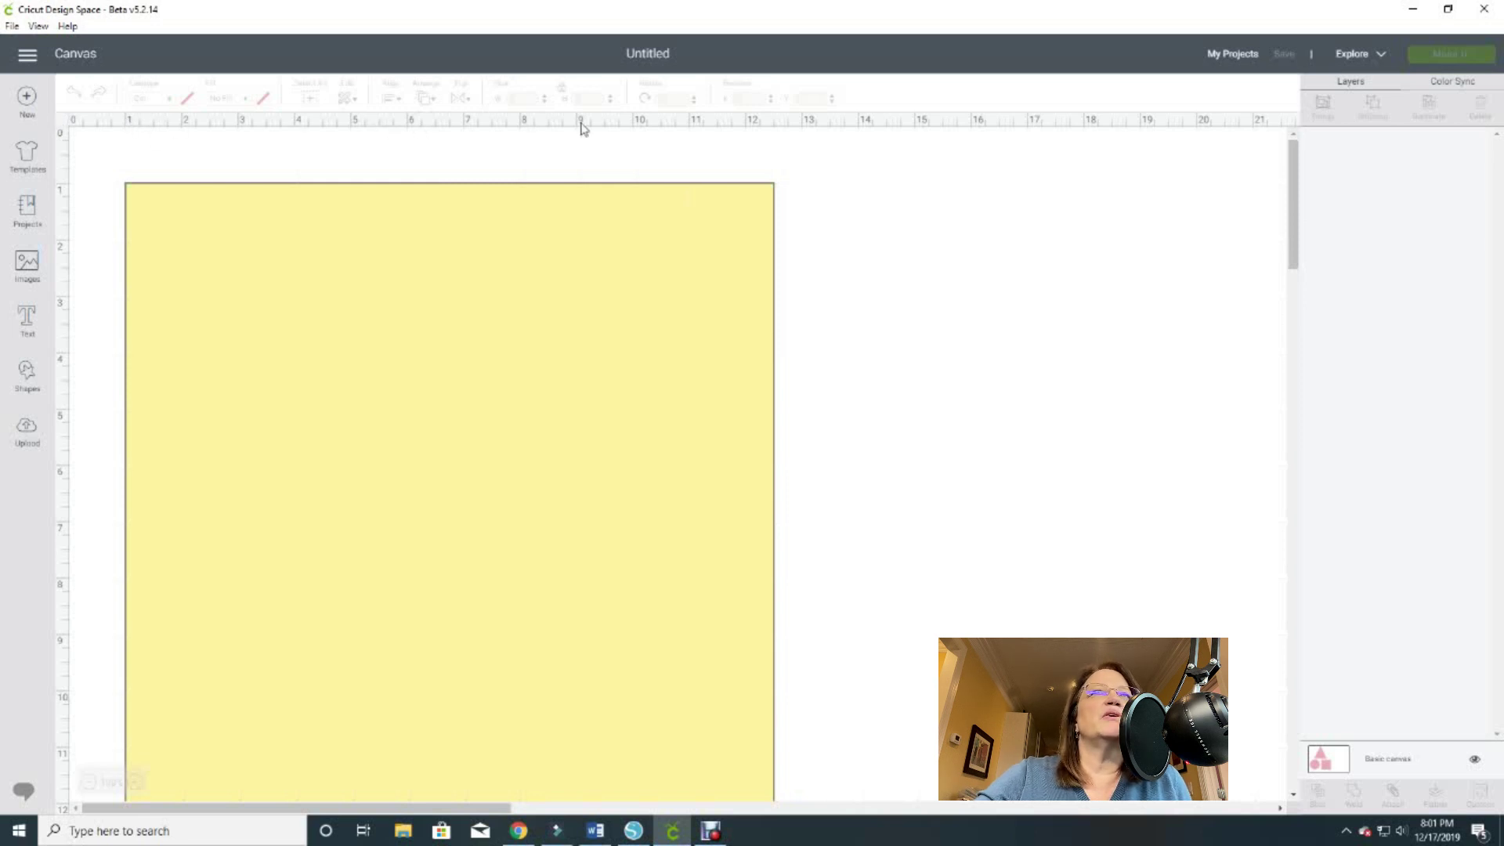
left_click(64, 122)
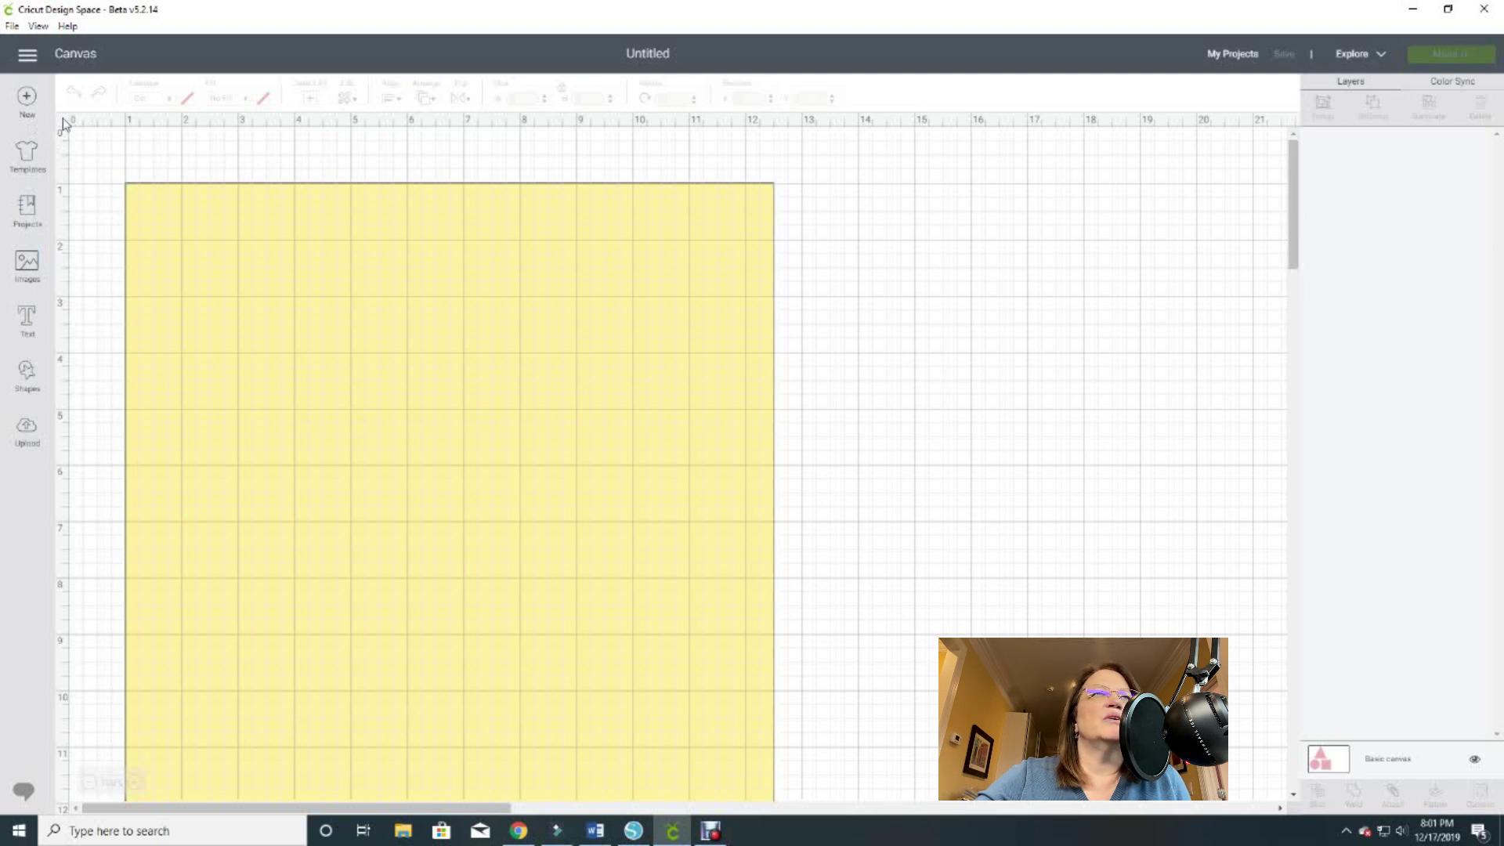
left_click(64, 121)
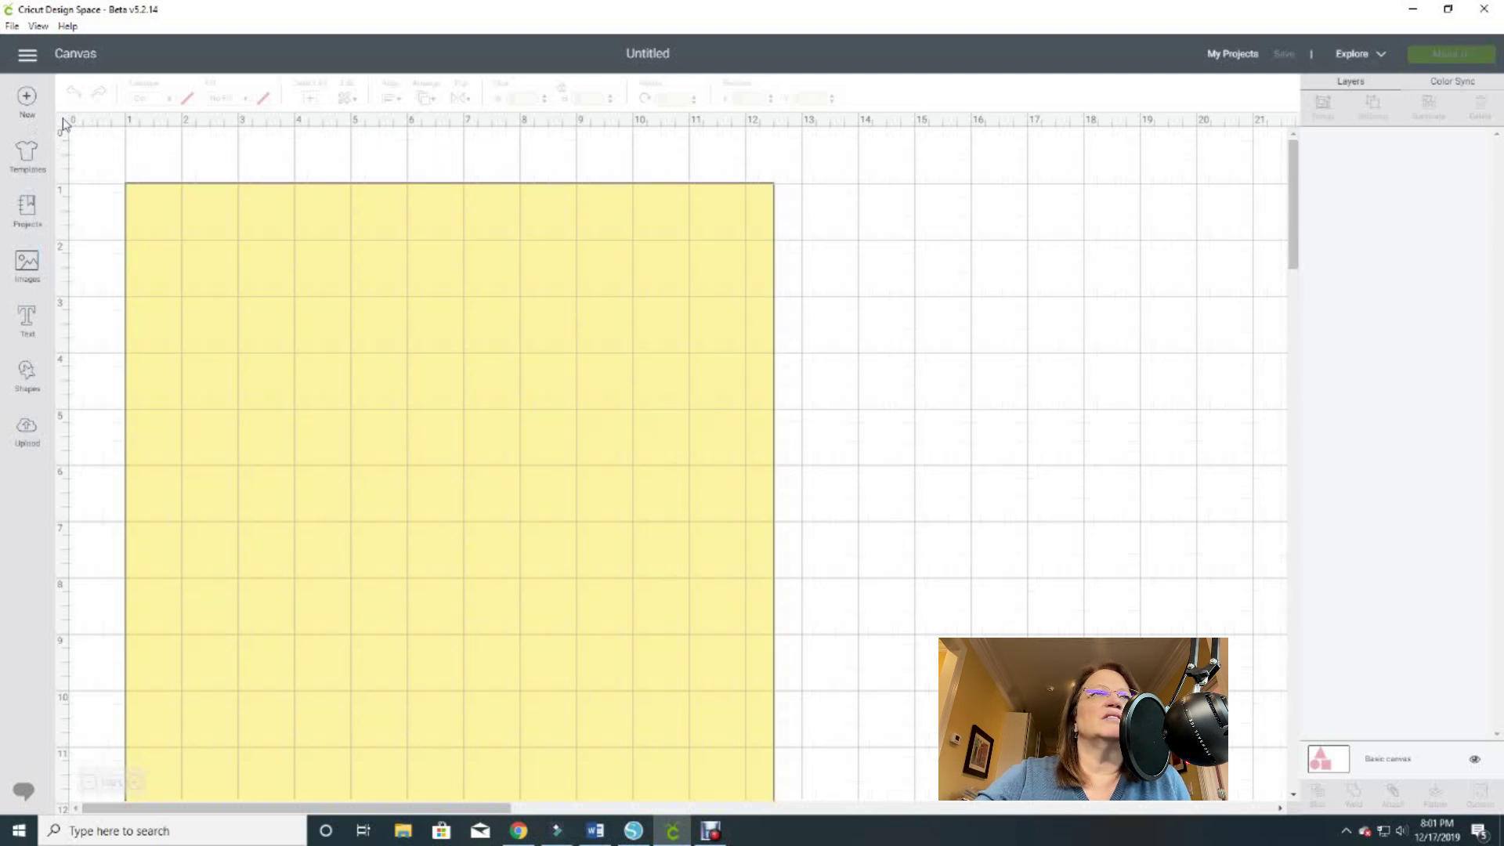
left_click(63, 123)
left_click(63, 123)
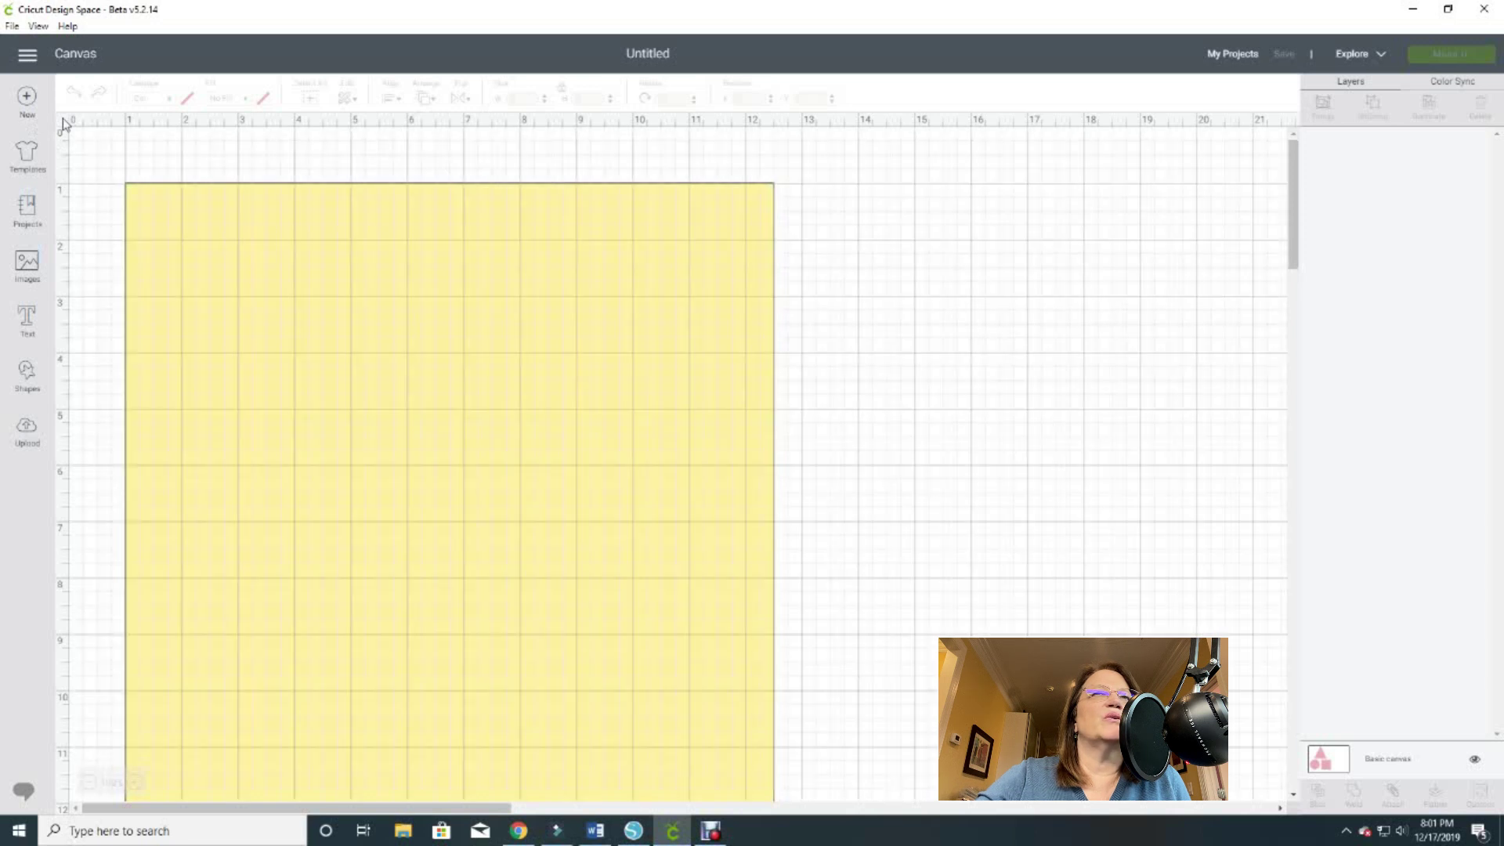
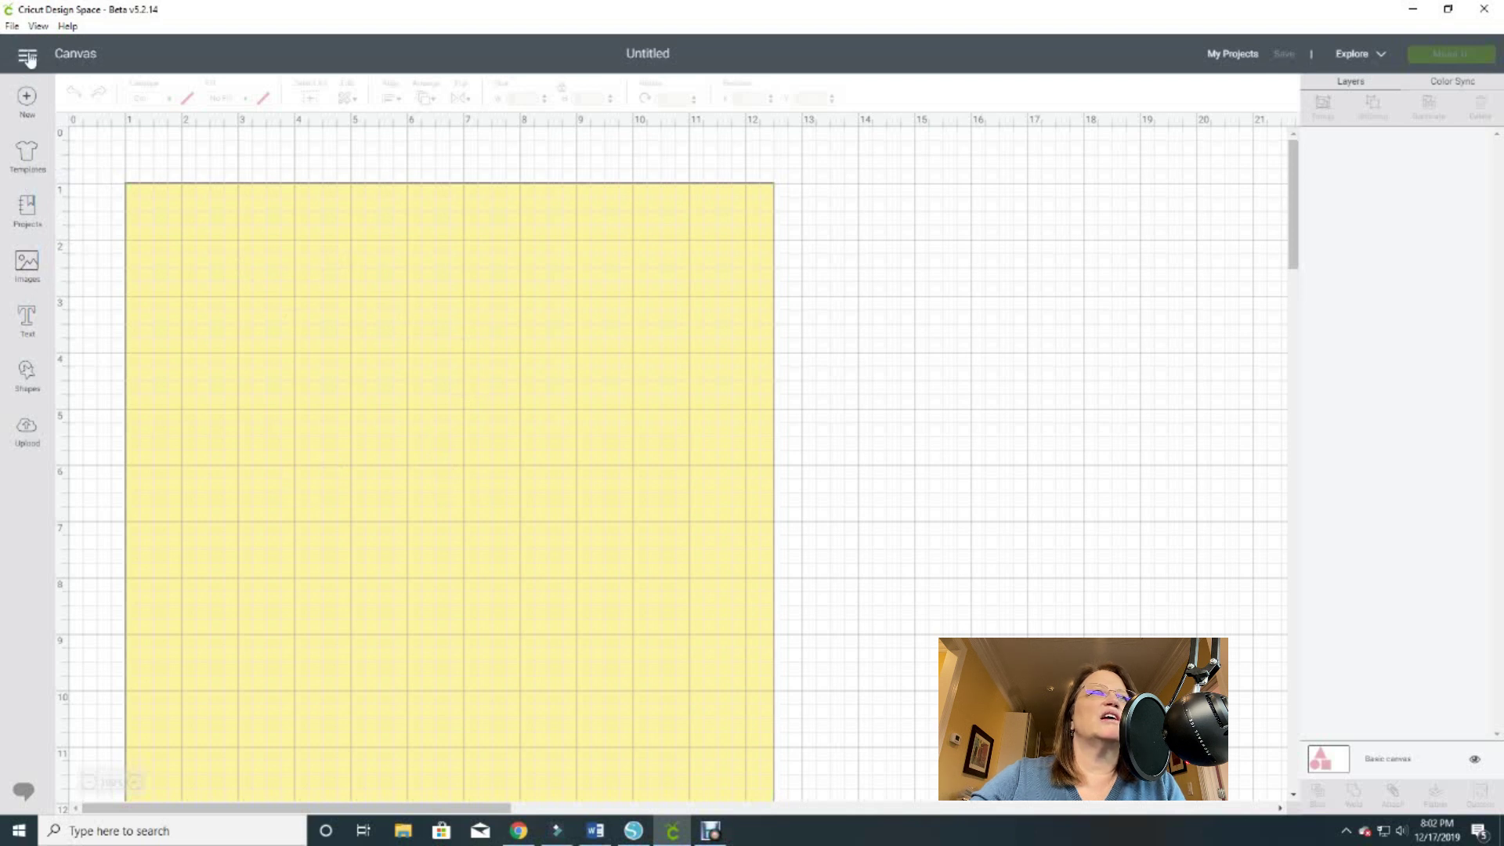
In the Design Space settings, try Partial Grid and No Grid, restore Full Grid, and set Saving for Offline to Cloud & Computer
left_click(28, 58)
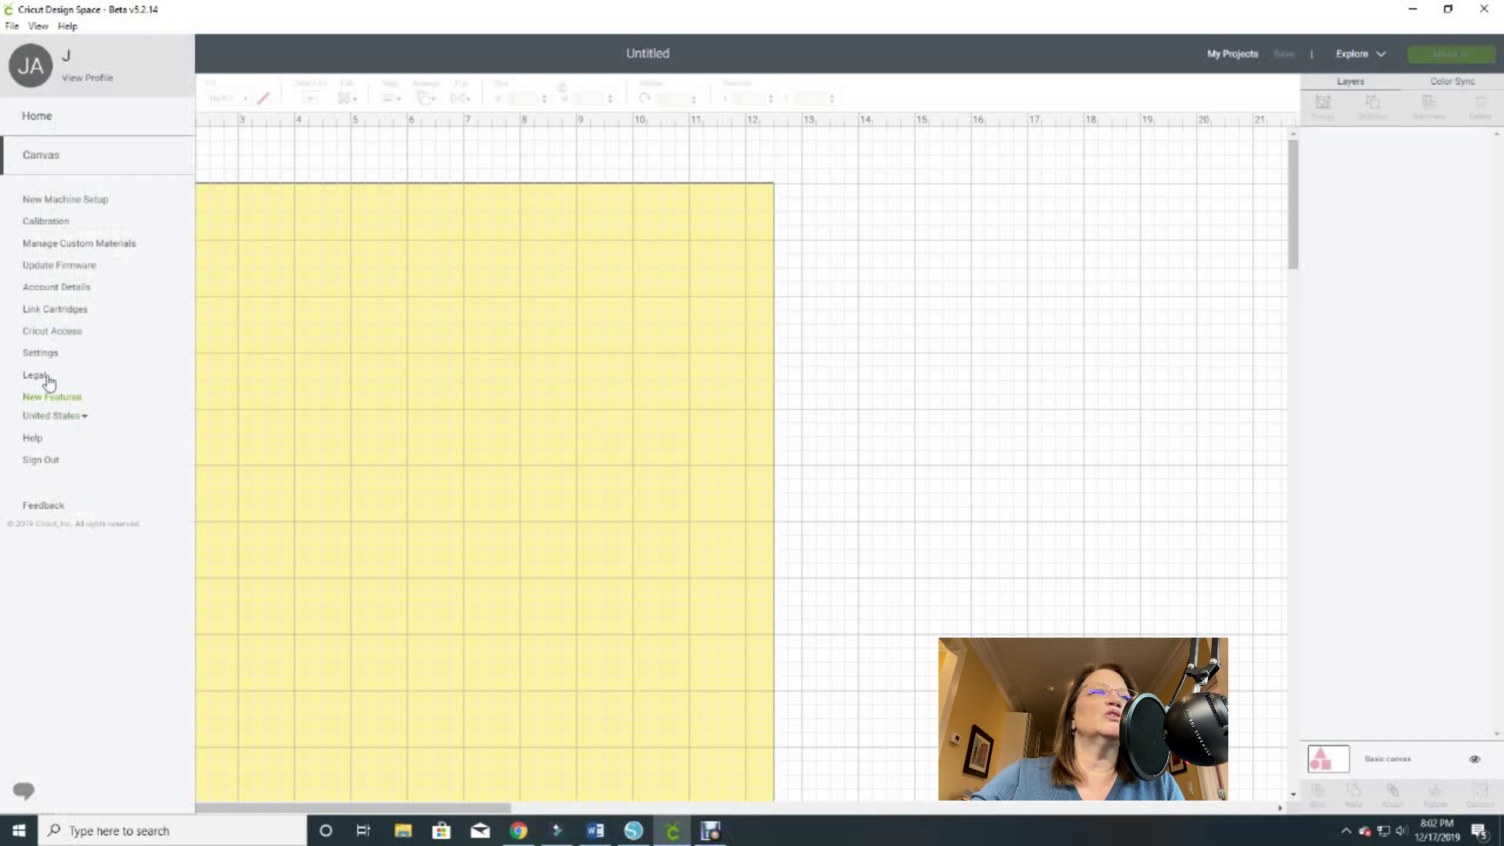
left_click(43, 352)
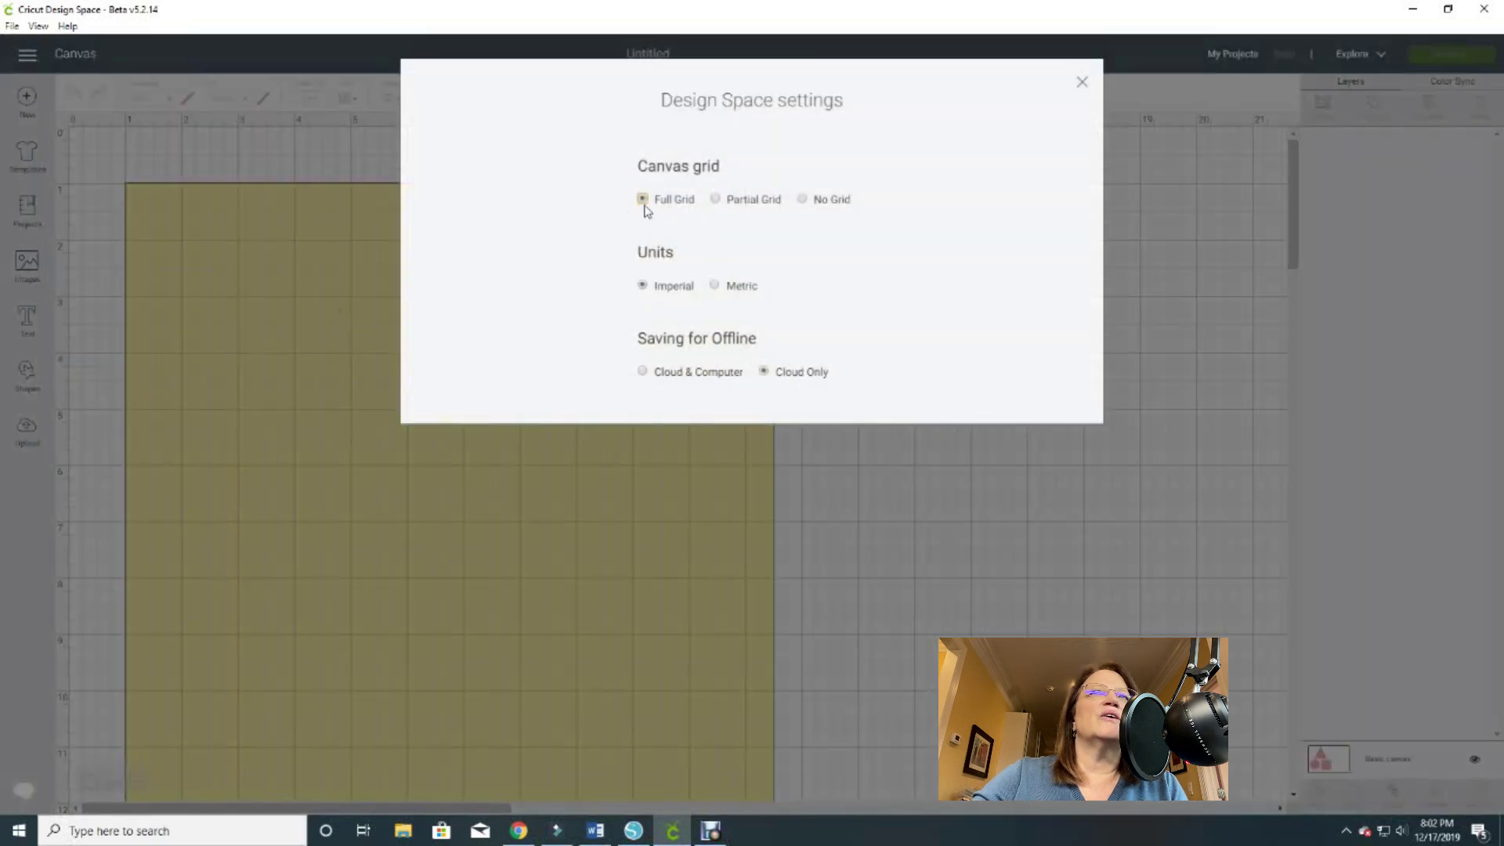
left_click(716, 199)
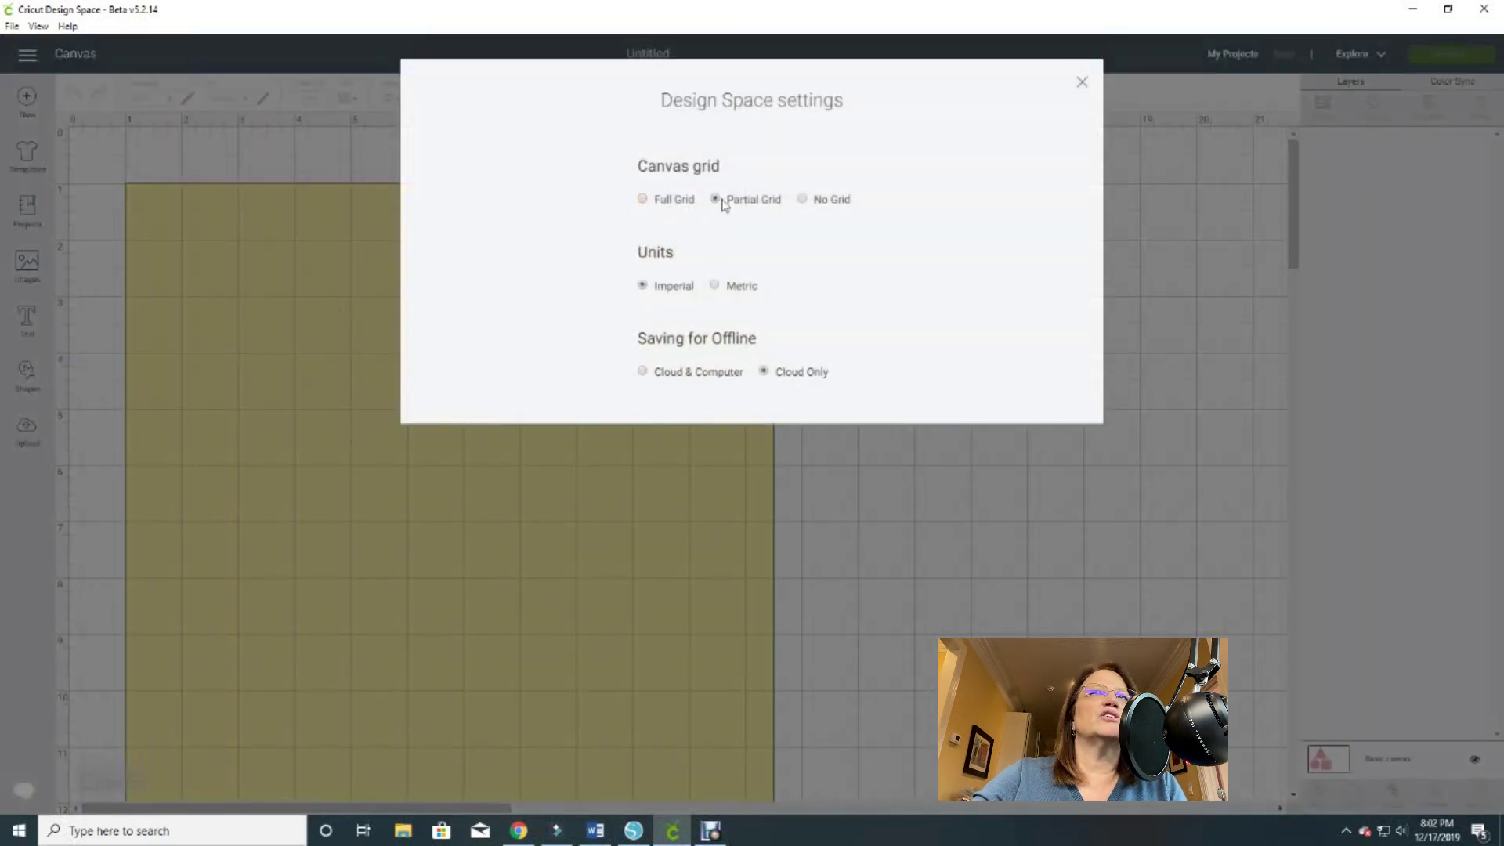
left_click(804, 201)
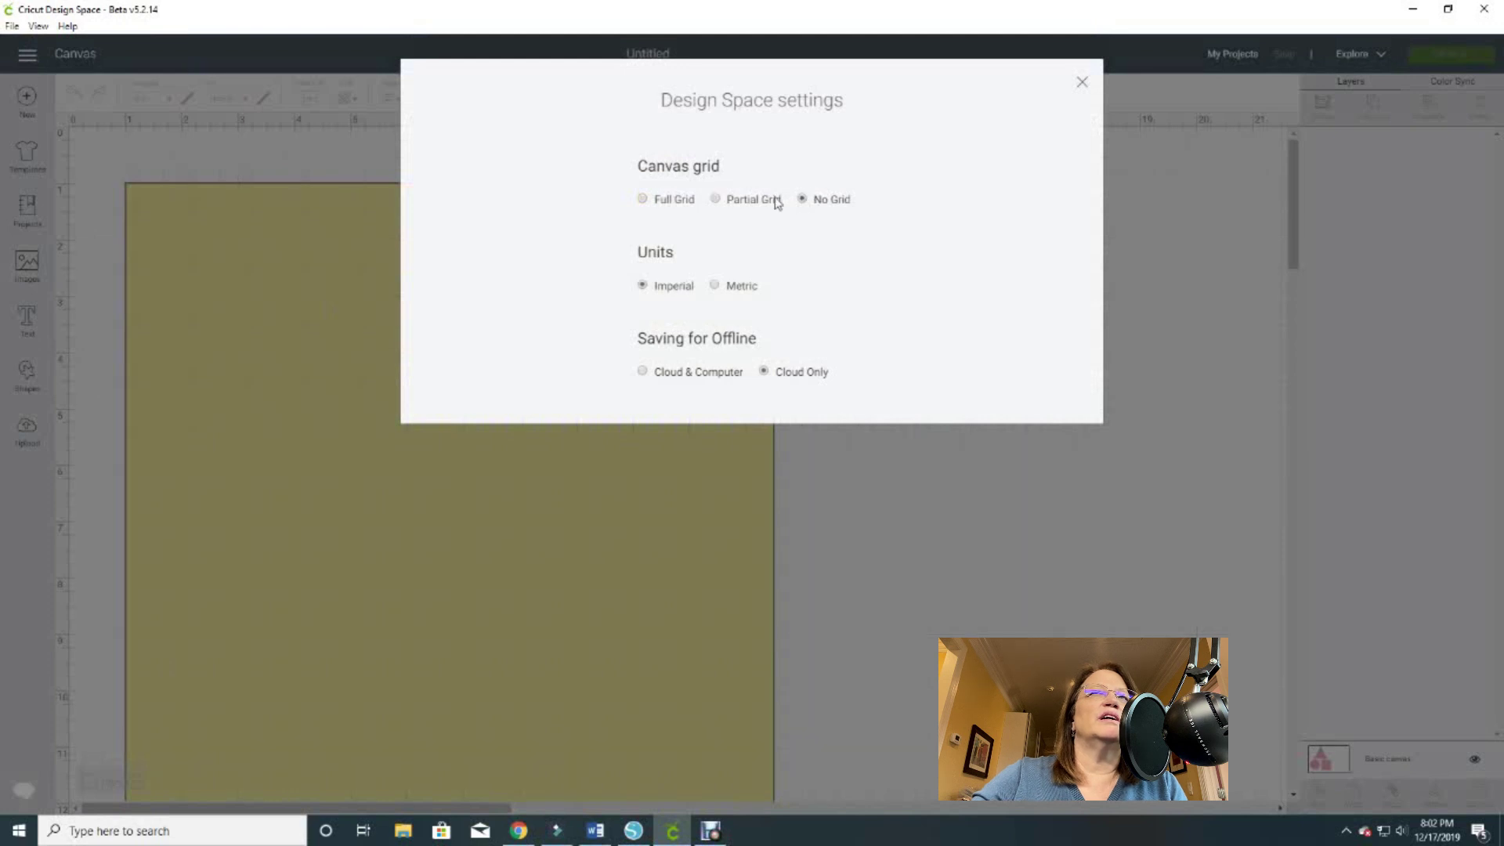
left_click(716, 201)
left_click(657, 210)
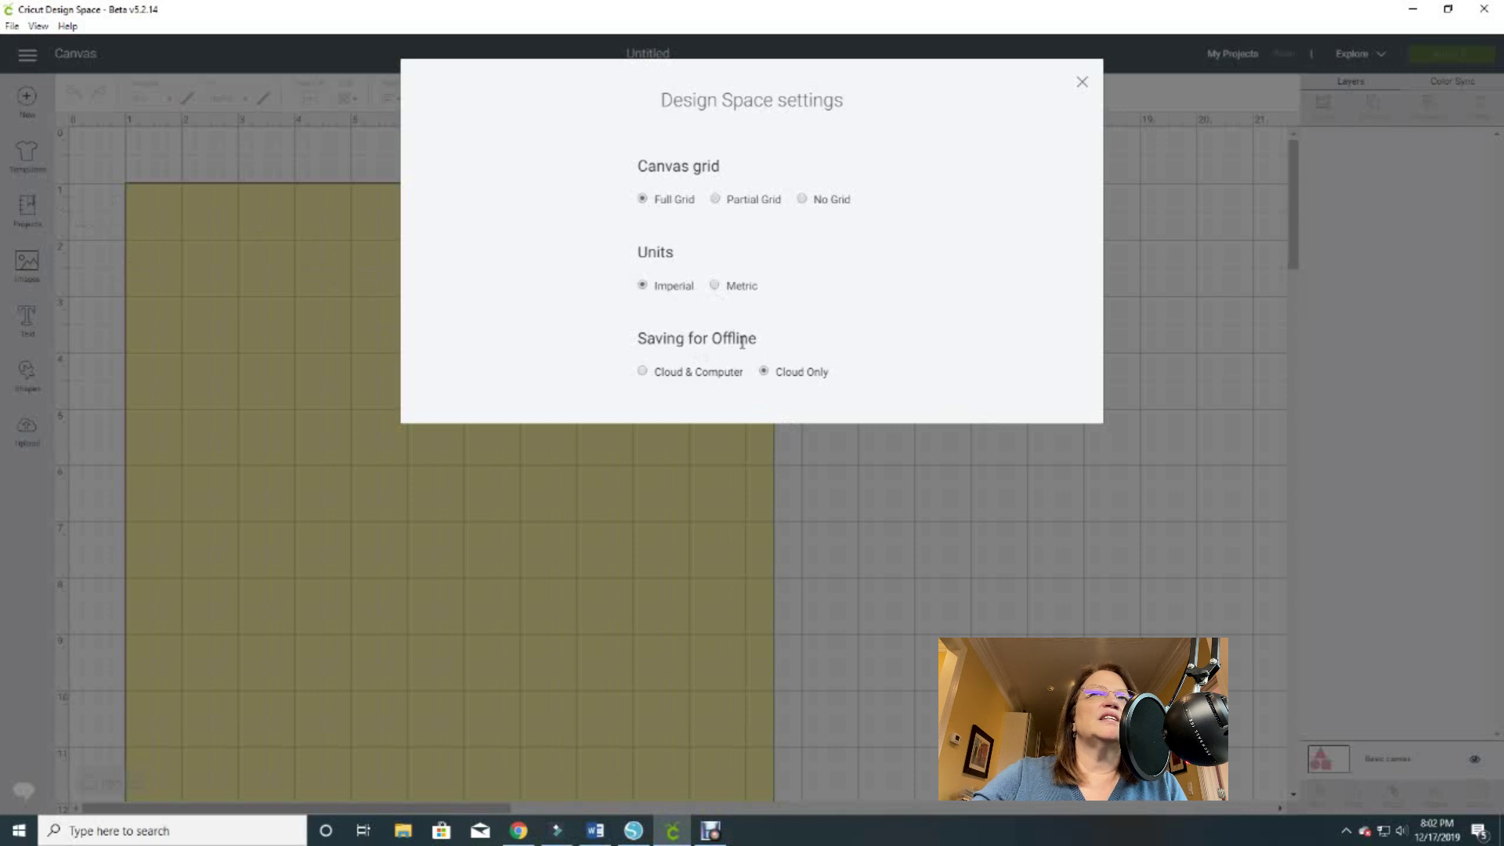
left_click(642, 373)
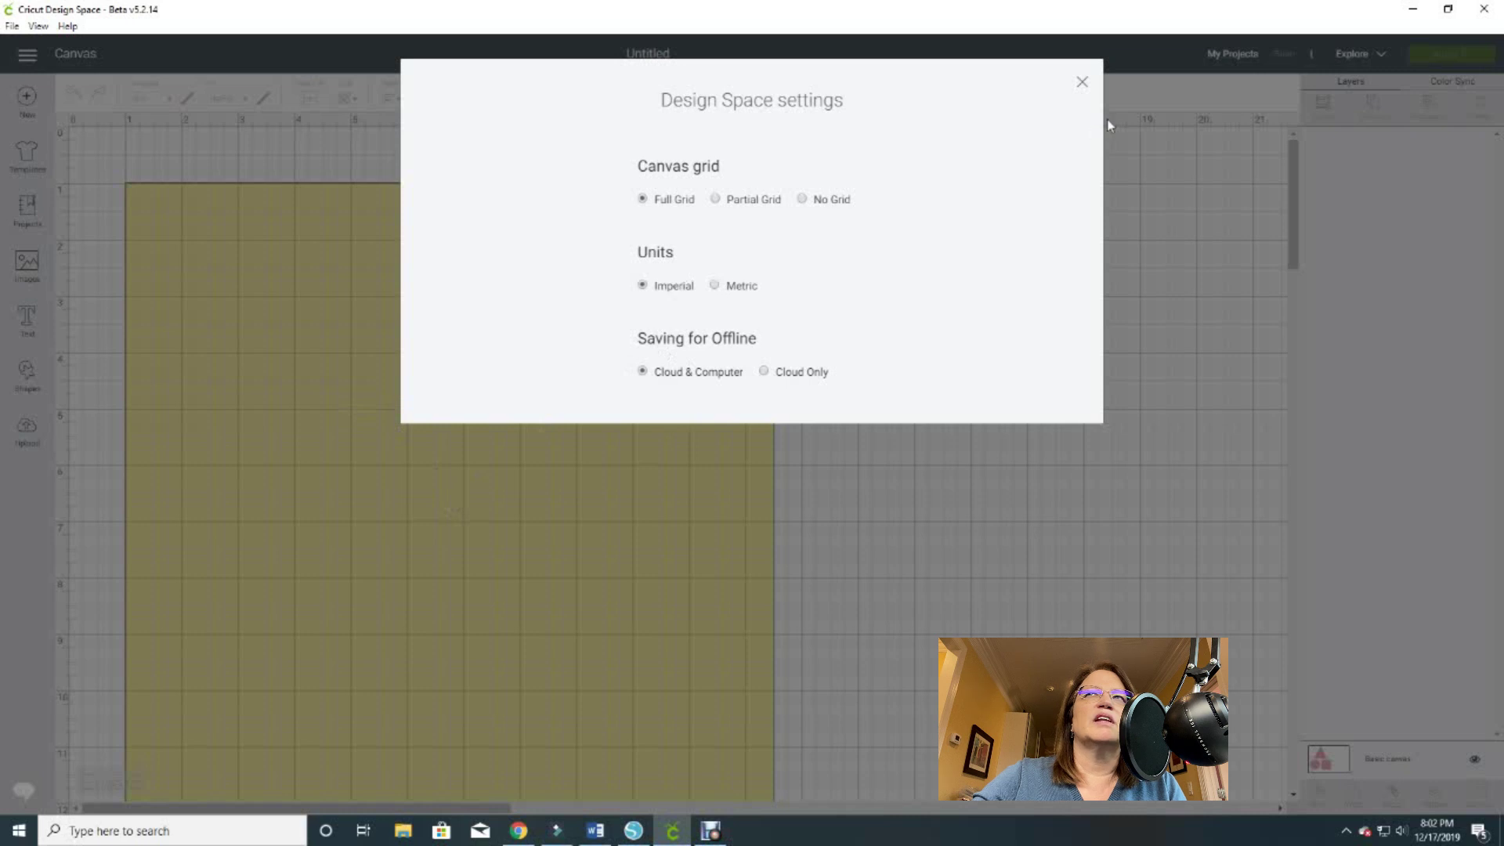
left_click(1083, 83)
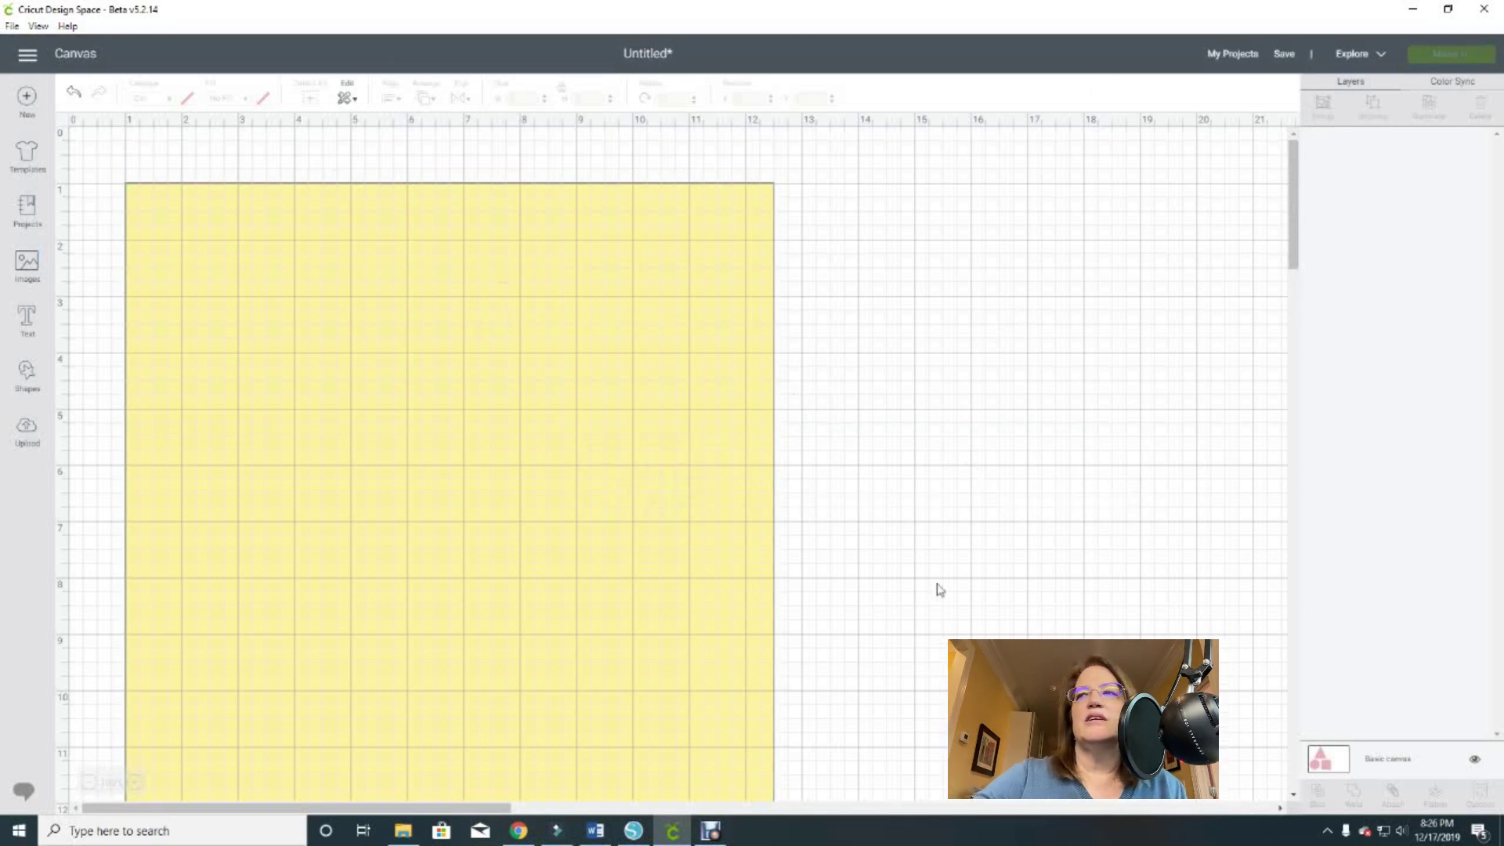
Toggle the Basic canvas template's visibility off and on, and delete the template from the canvas
left_click(1381, 761)
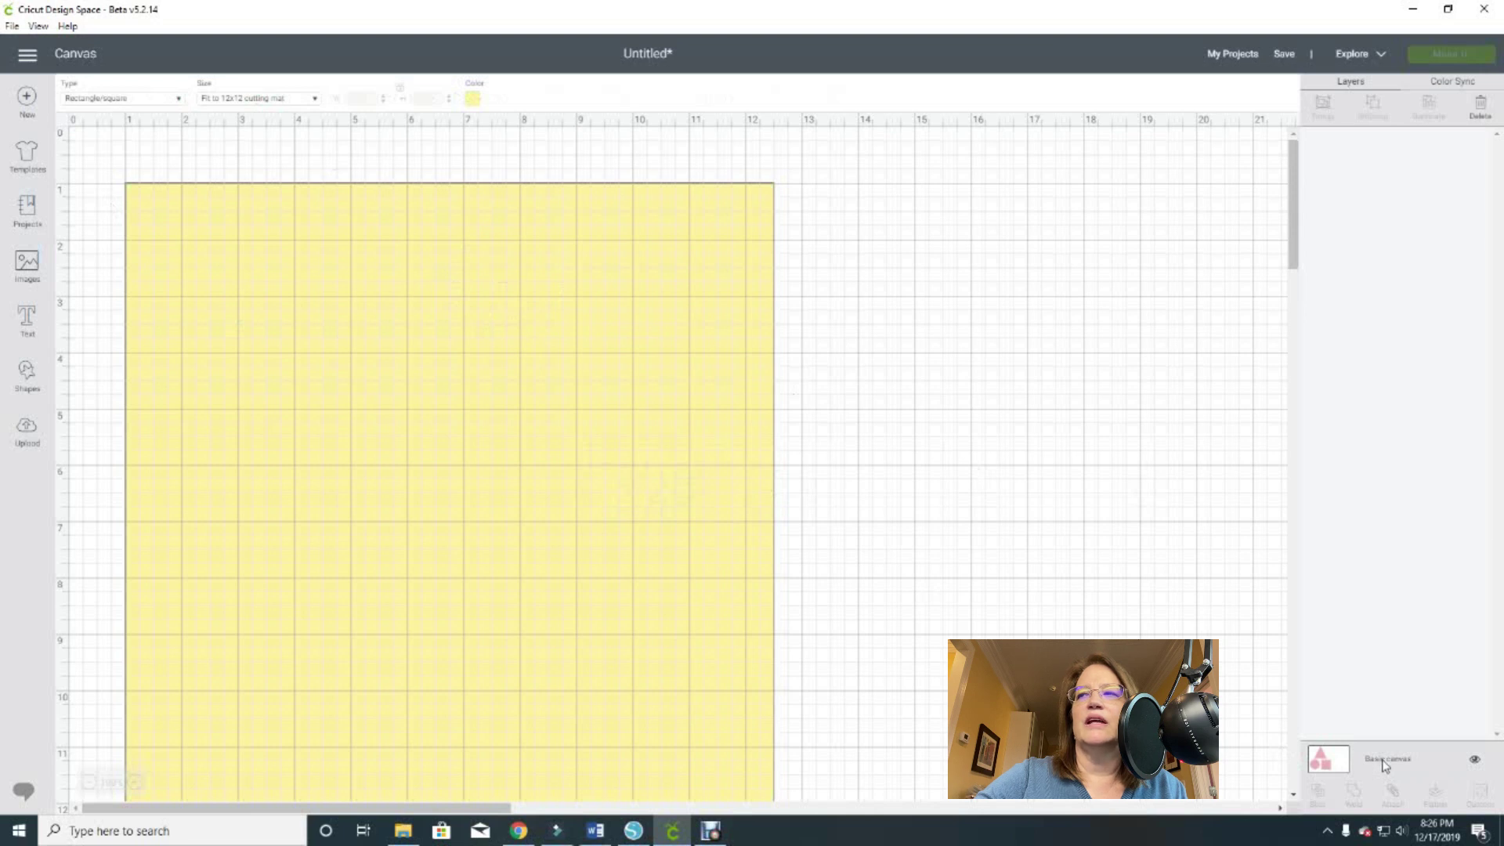
left_click(1473, 765)
left_click(1473, 764)
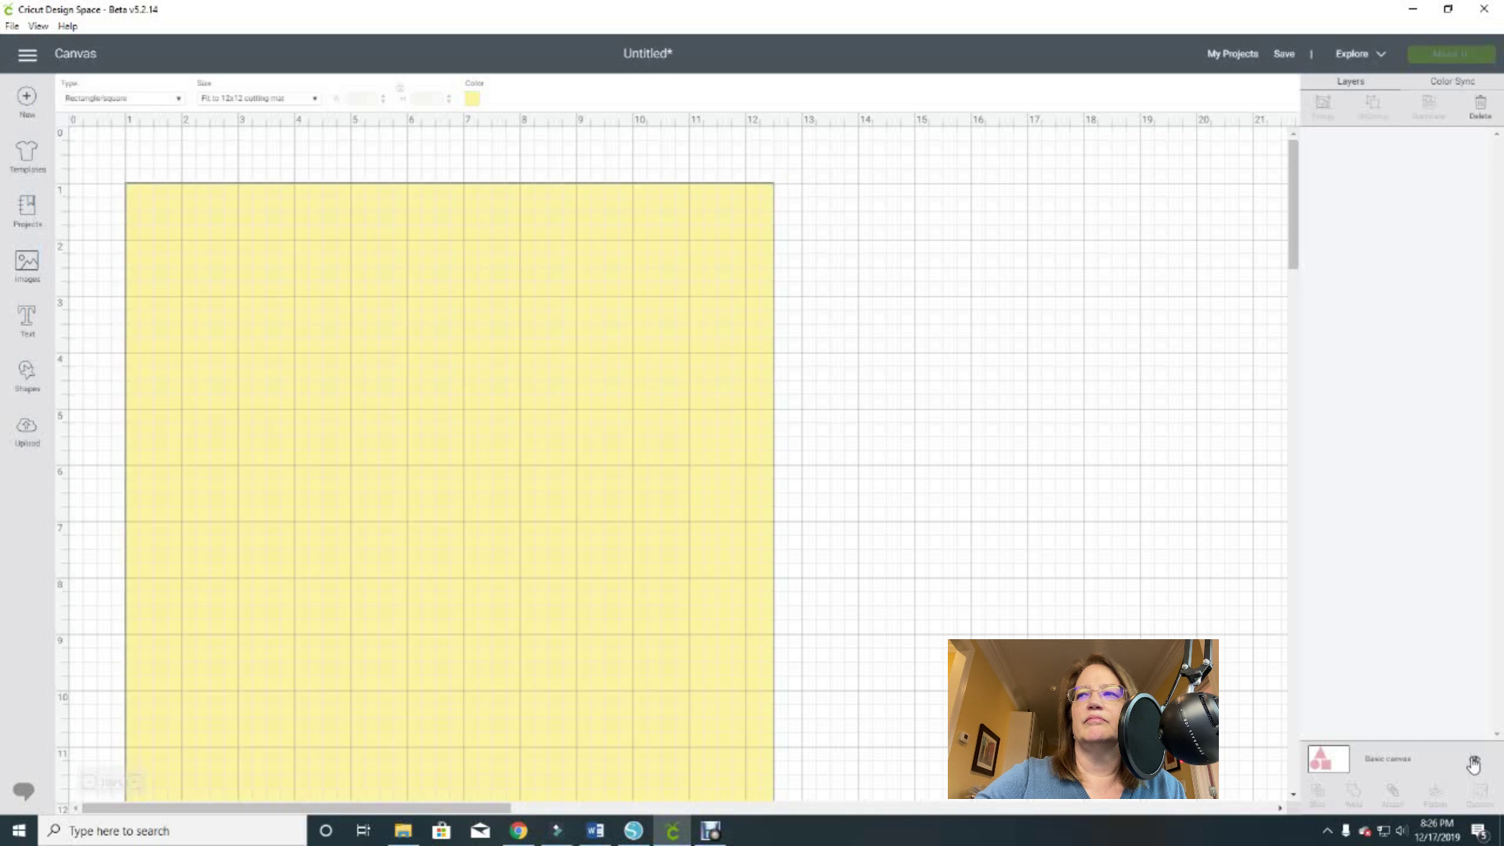
left_click(1480, 108)
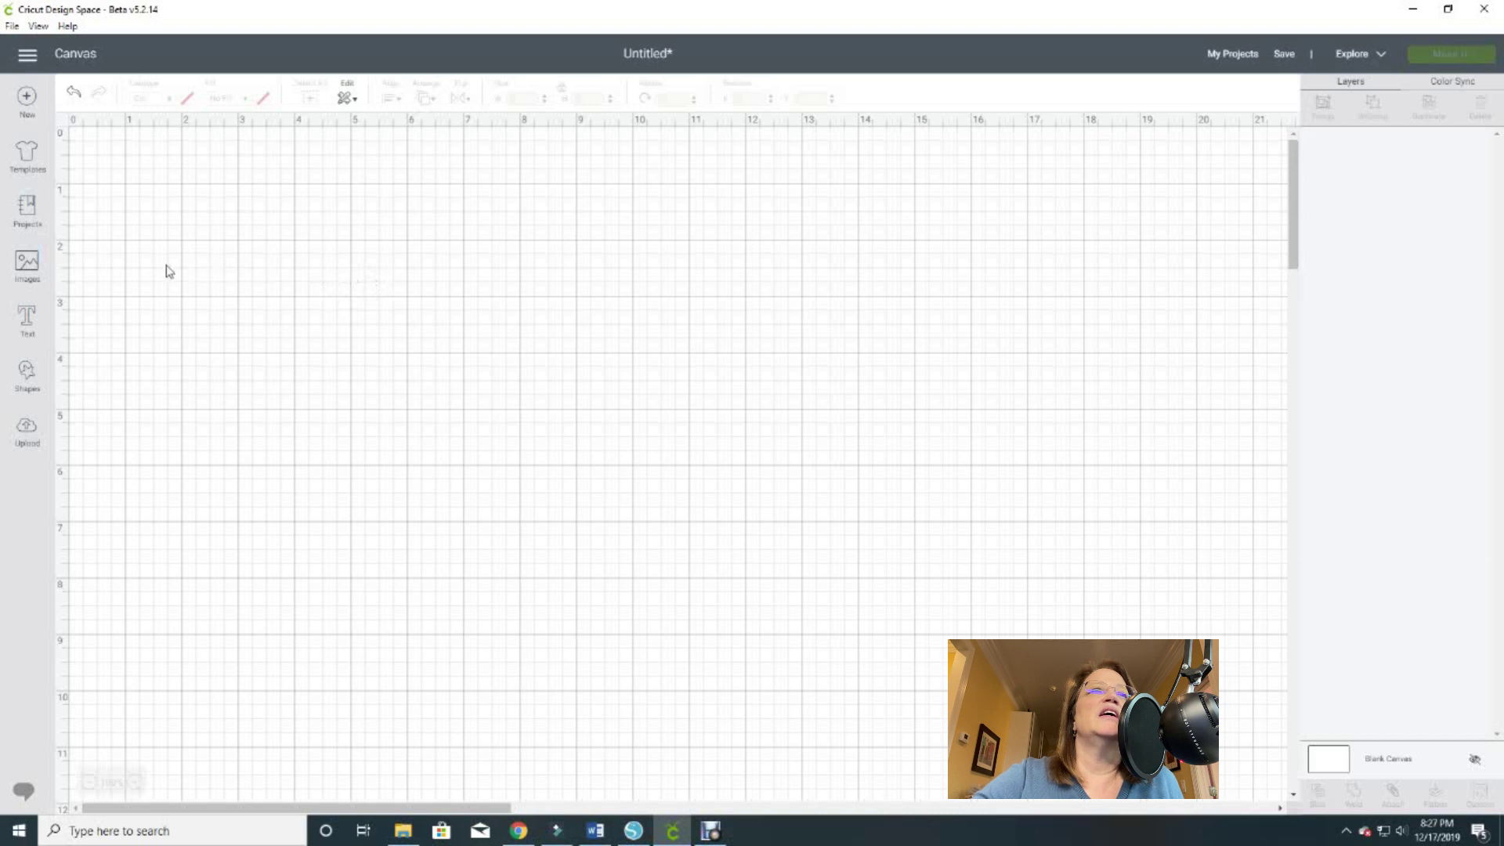
Insert a square shape and move it to about X 3.6 and Y 1.06 inches on the canvas
left_click(23, 374)
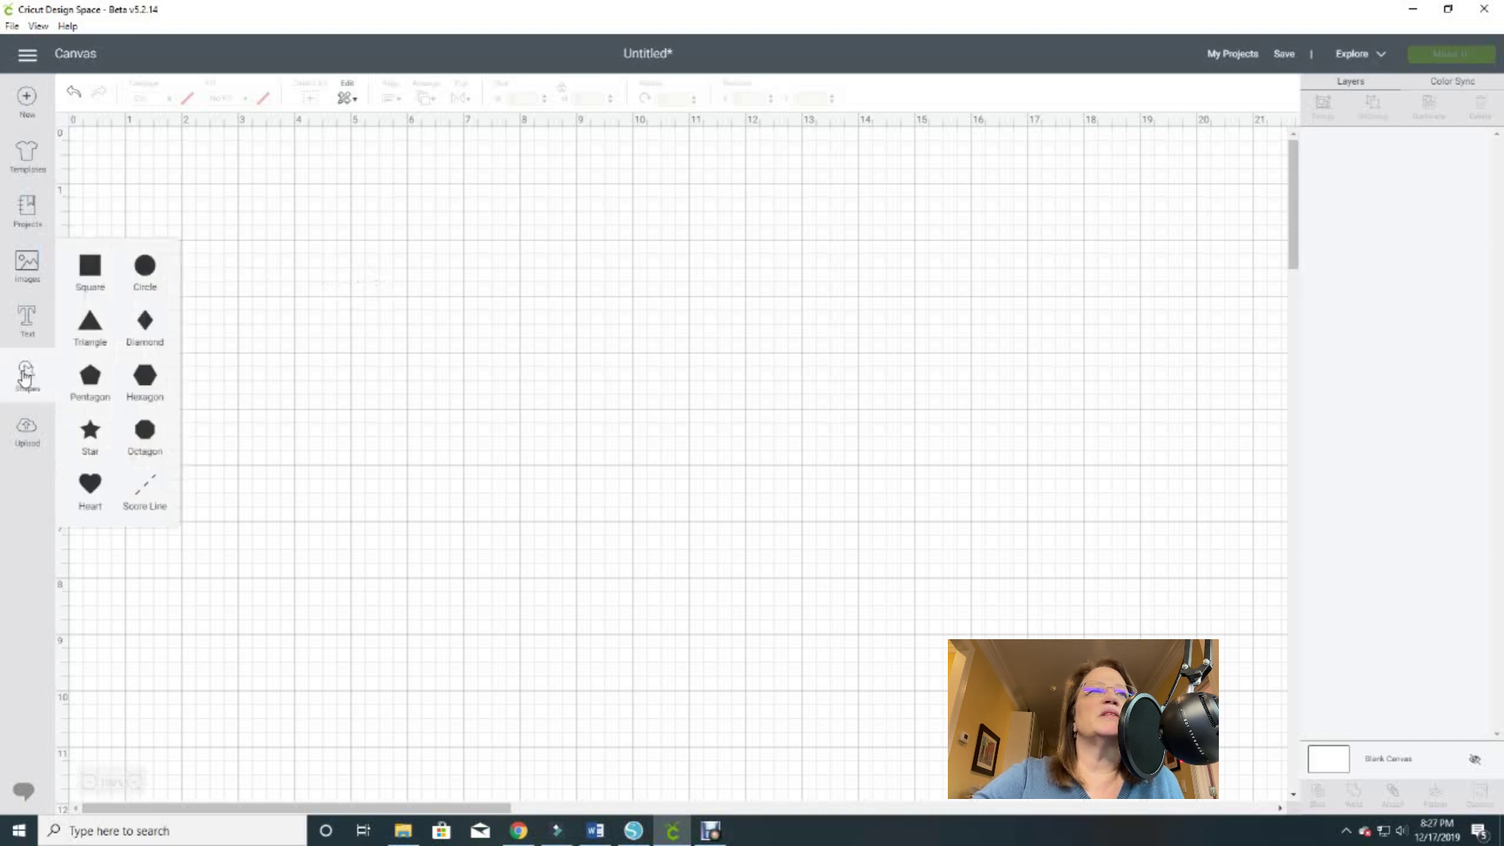
left_click(91, 270)
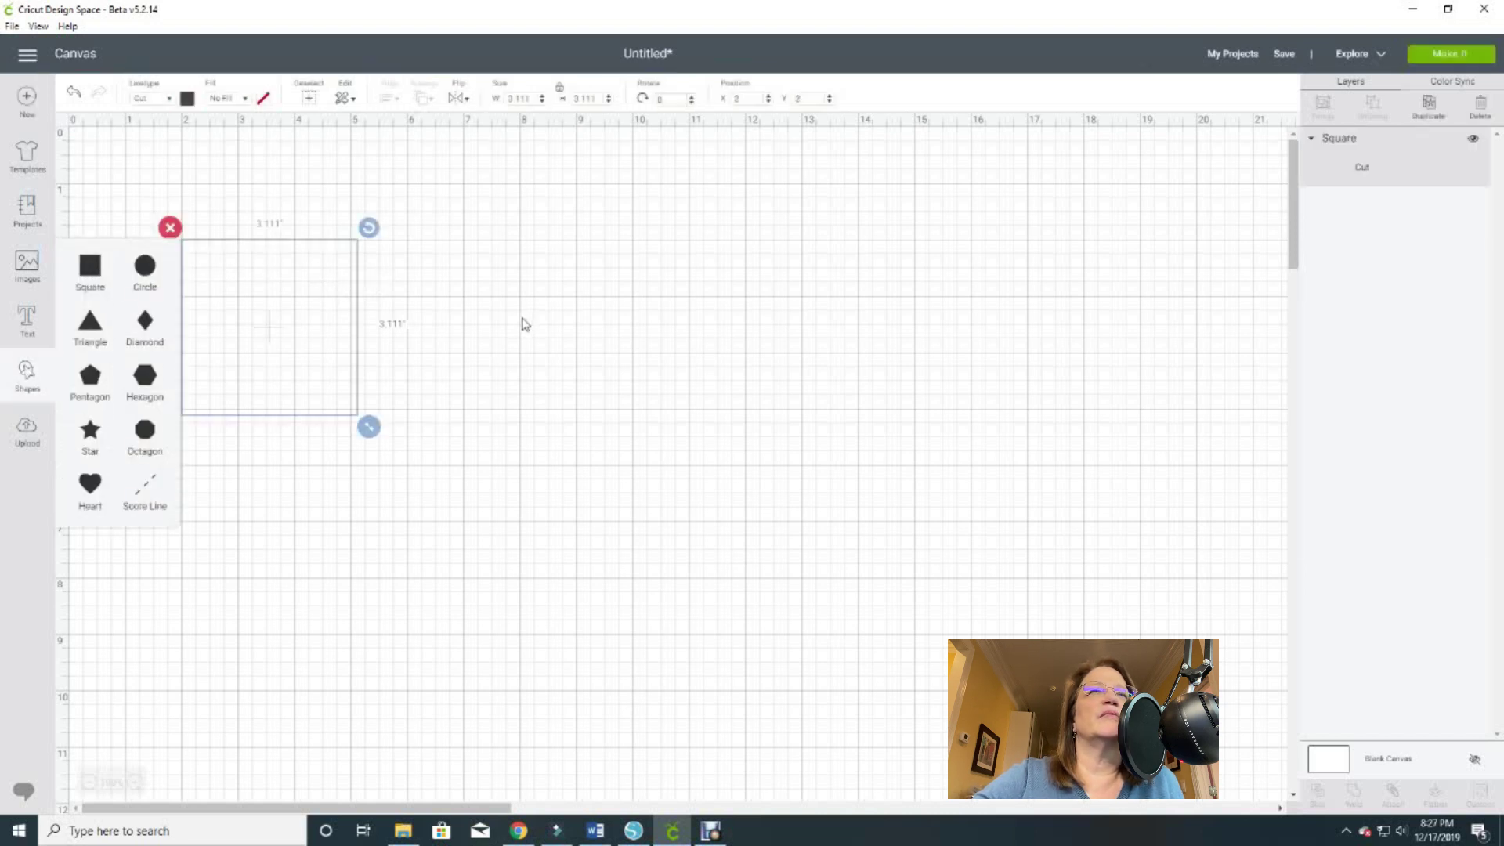
left_click(391, 319)
left_click_drag(392, 320, 424, 266)
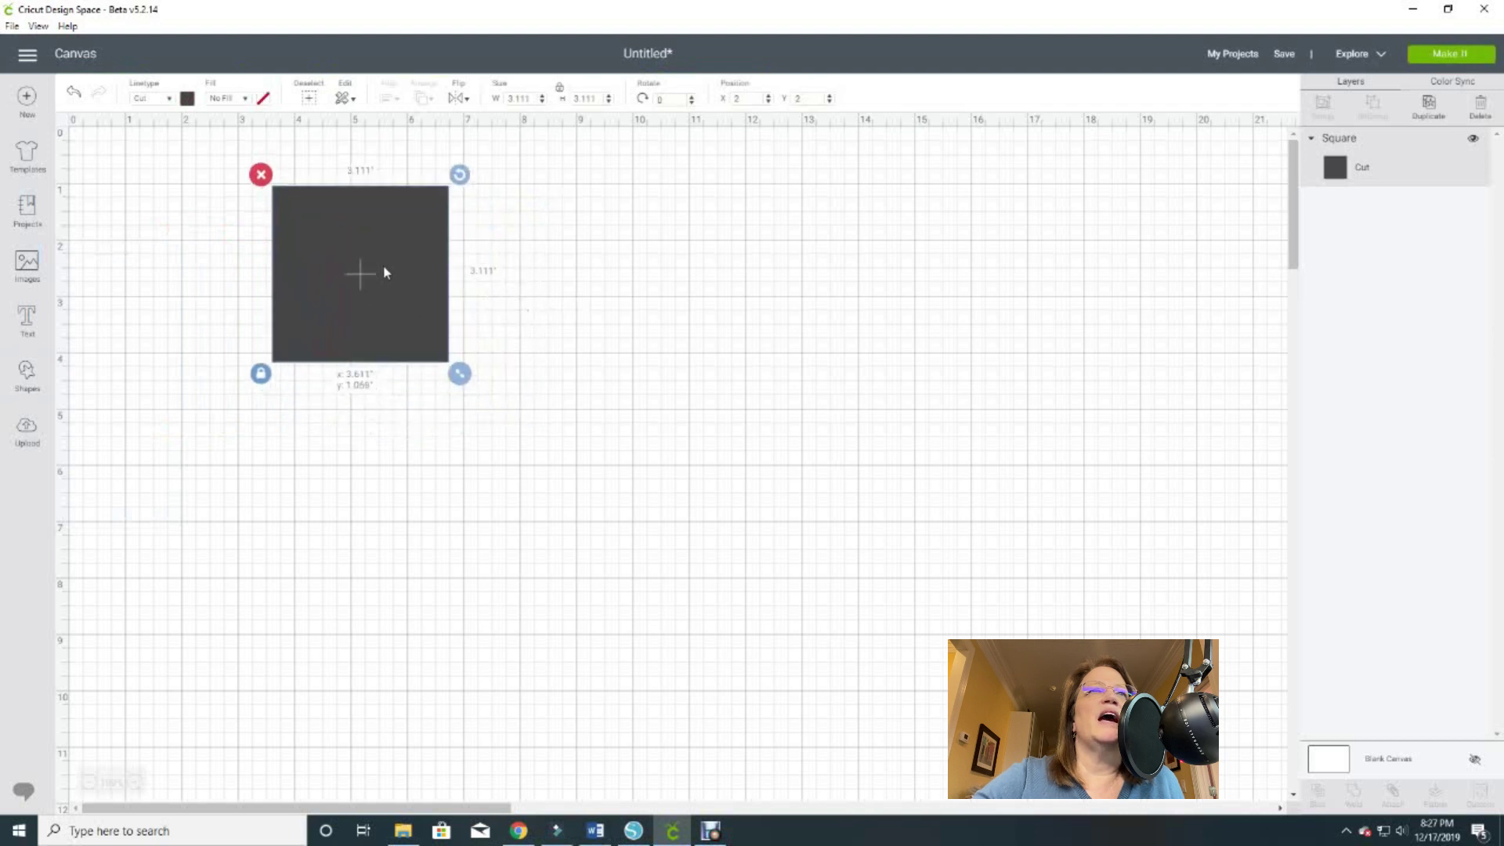
Unlock the square's proportions, resize it to 4.25 by 5.5 inches, and move it to about X 2.67 and Y 0.83 inches
left_click(261, 374)
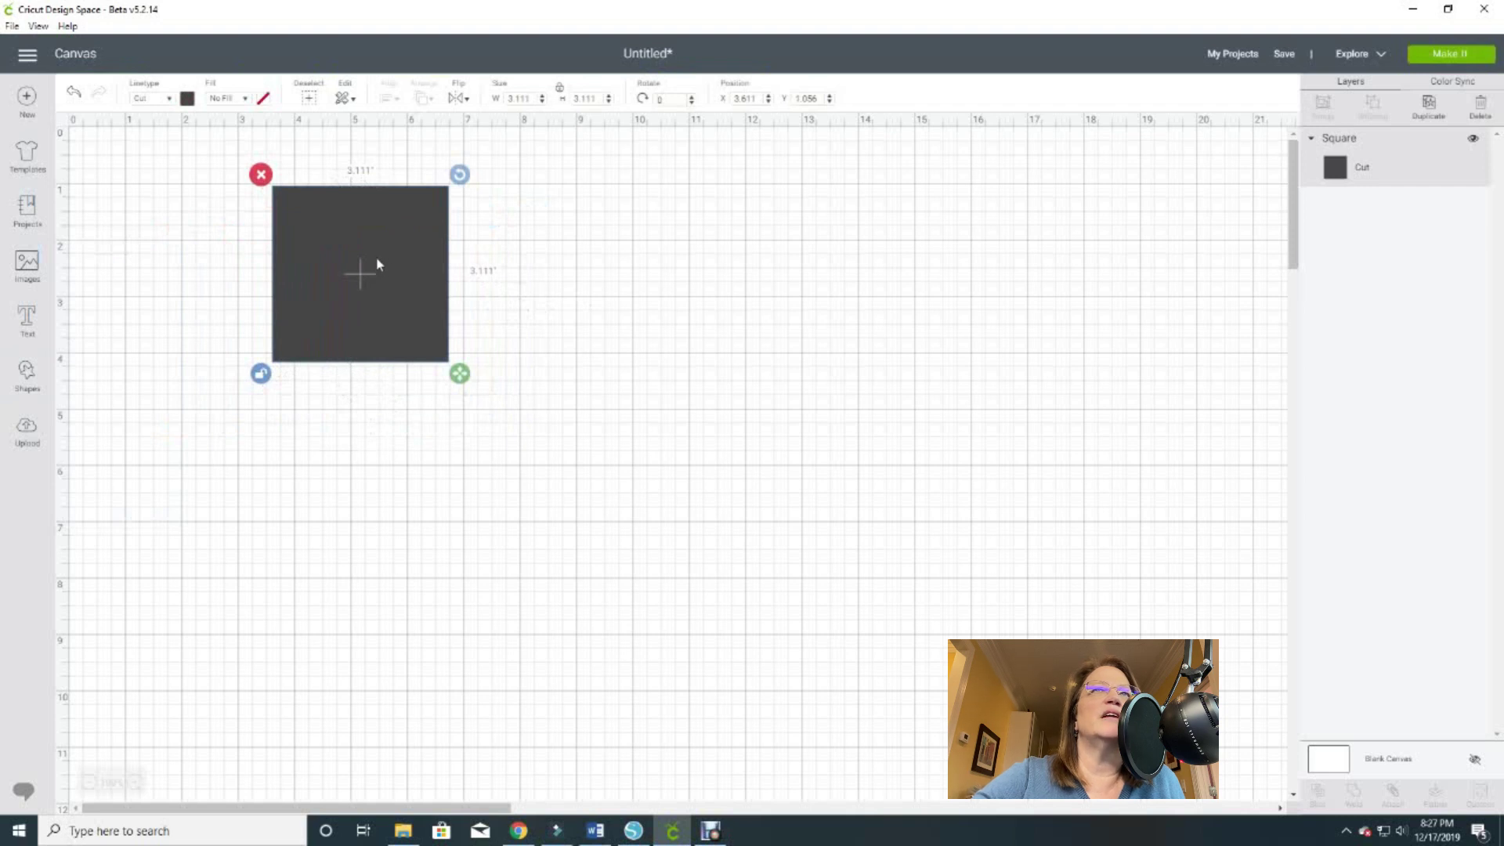
left_click_drag(530, 98, 505, 97)
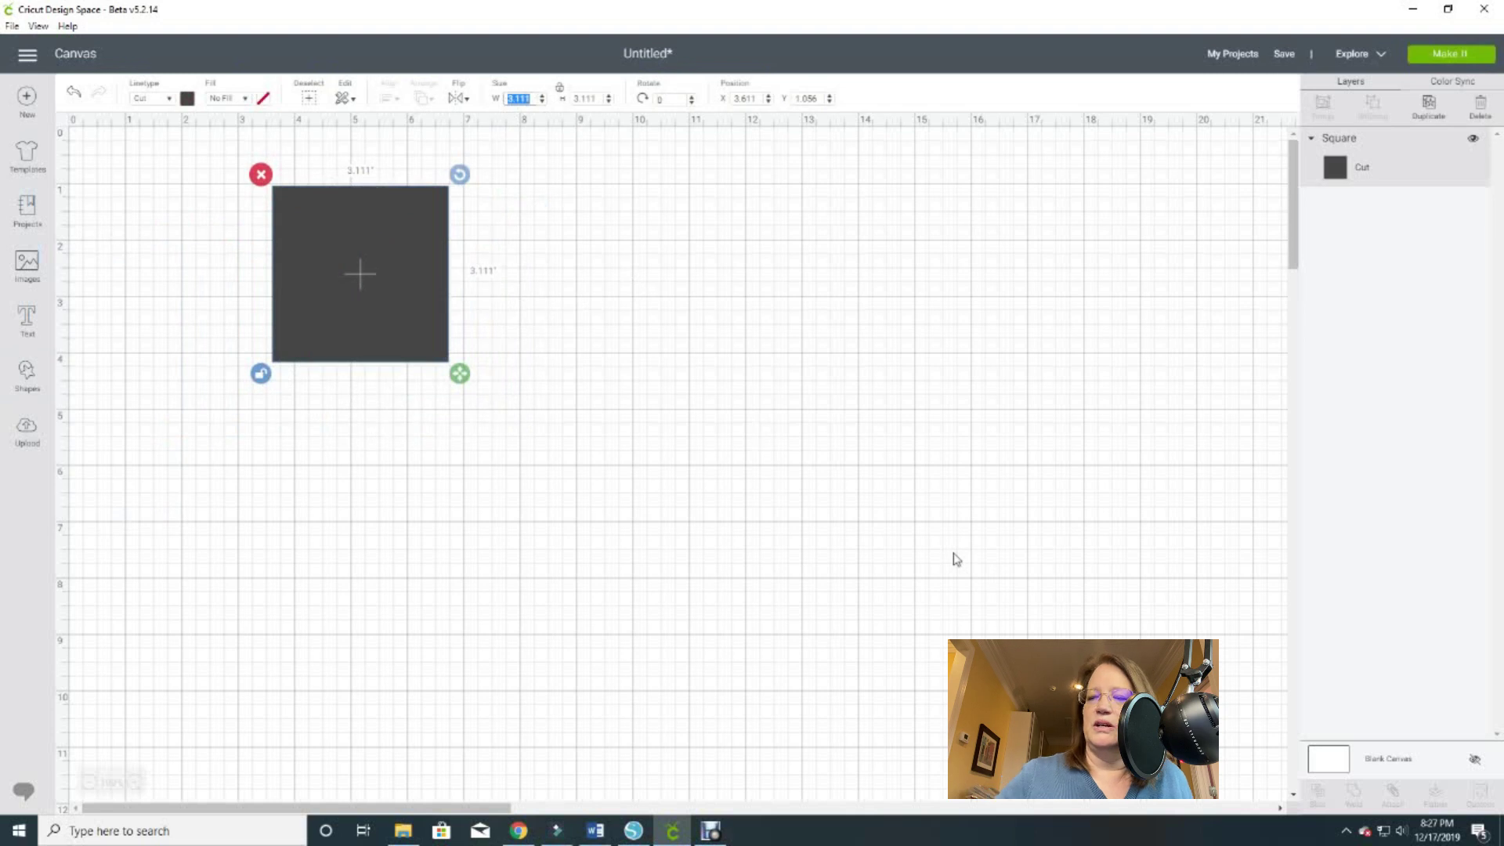
type("4")
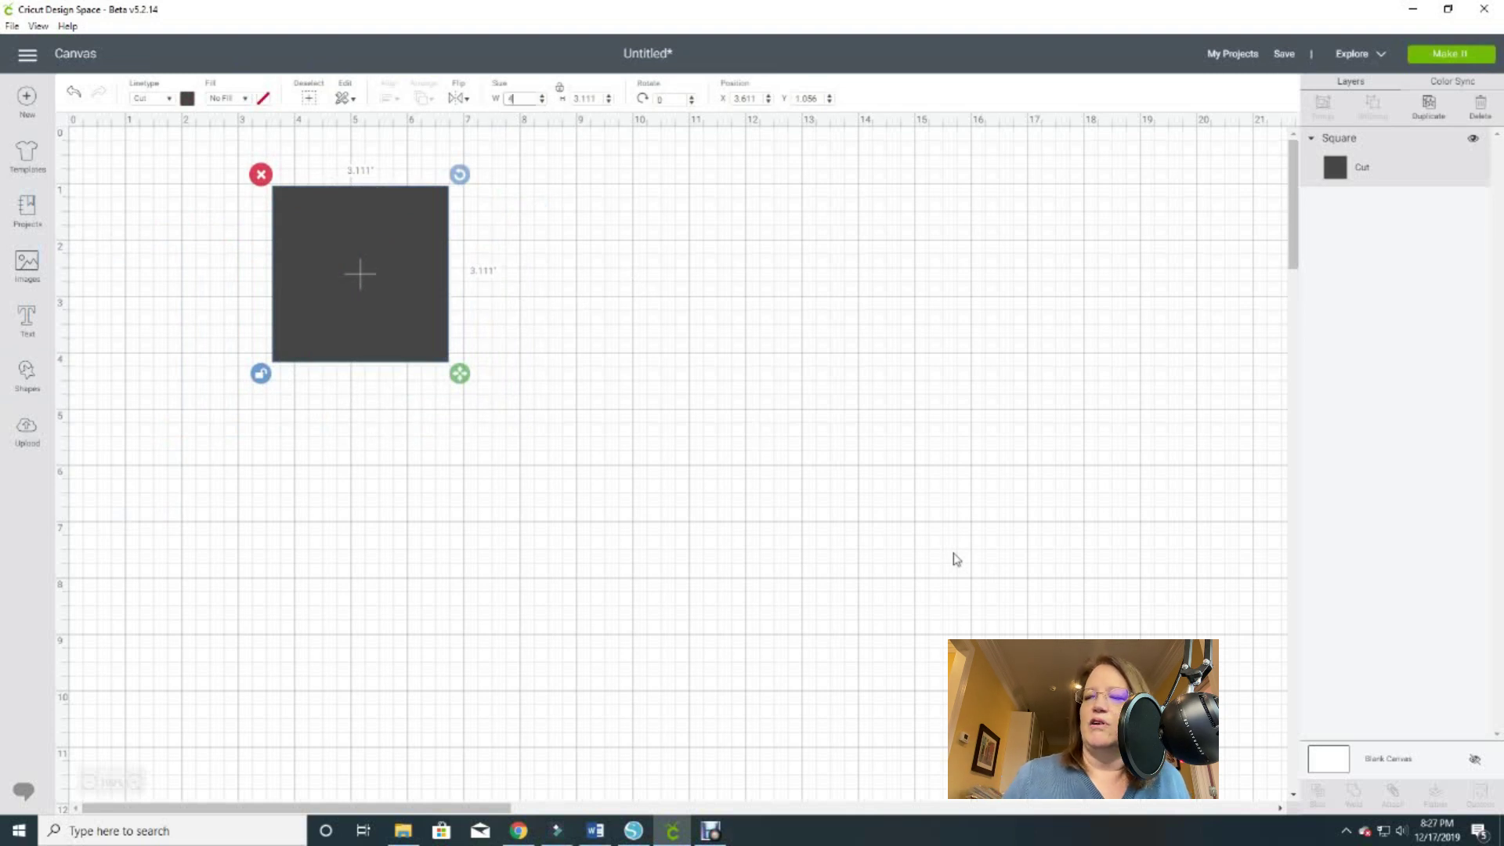
type(".25")
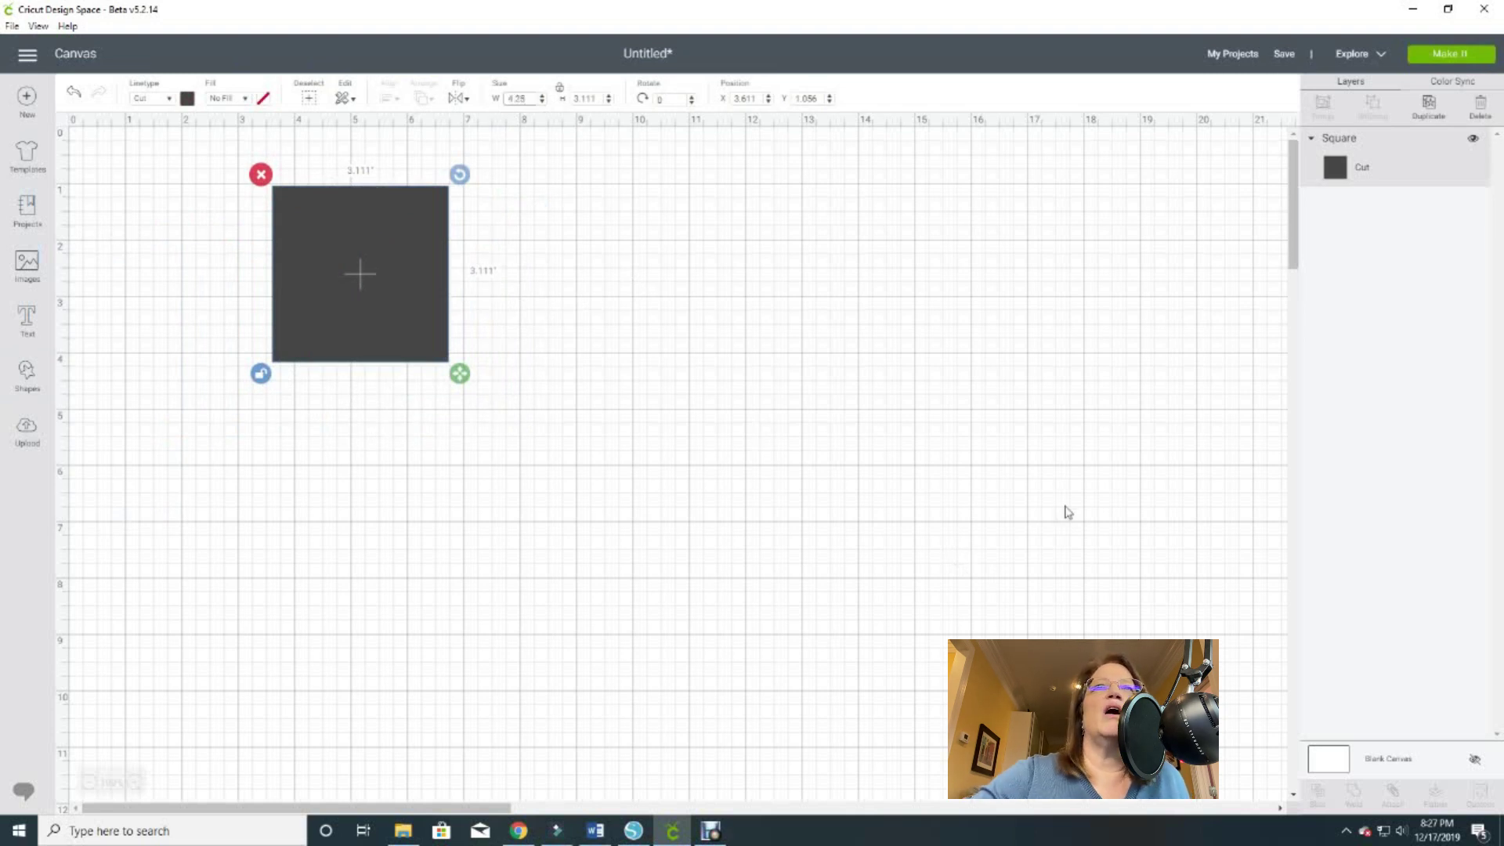
left_click(573, 100)
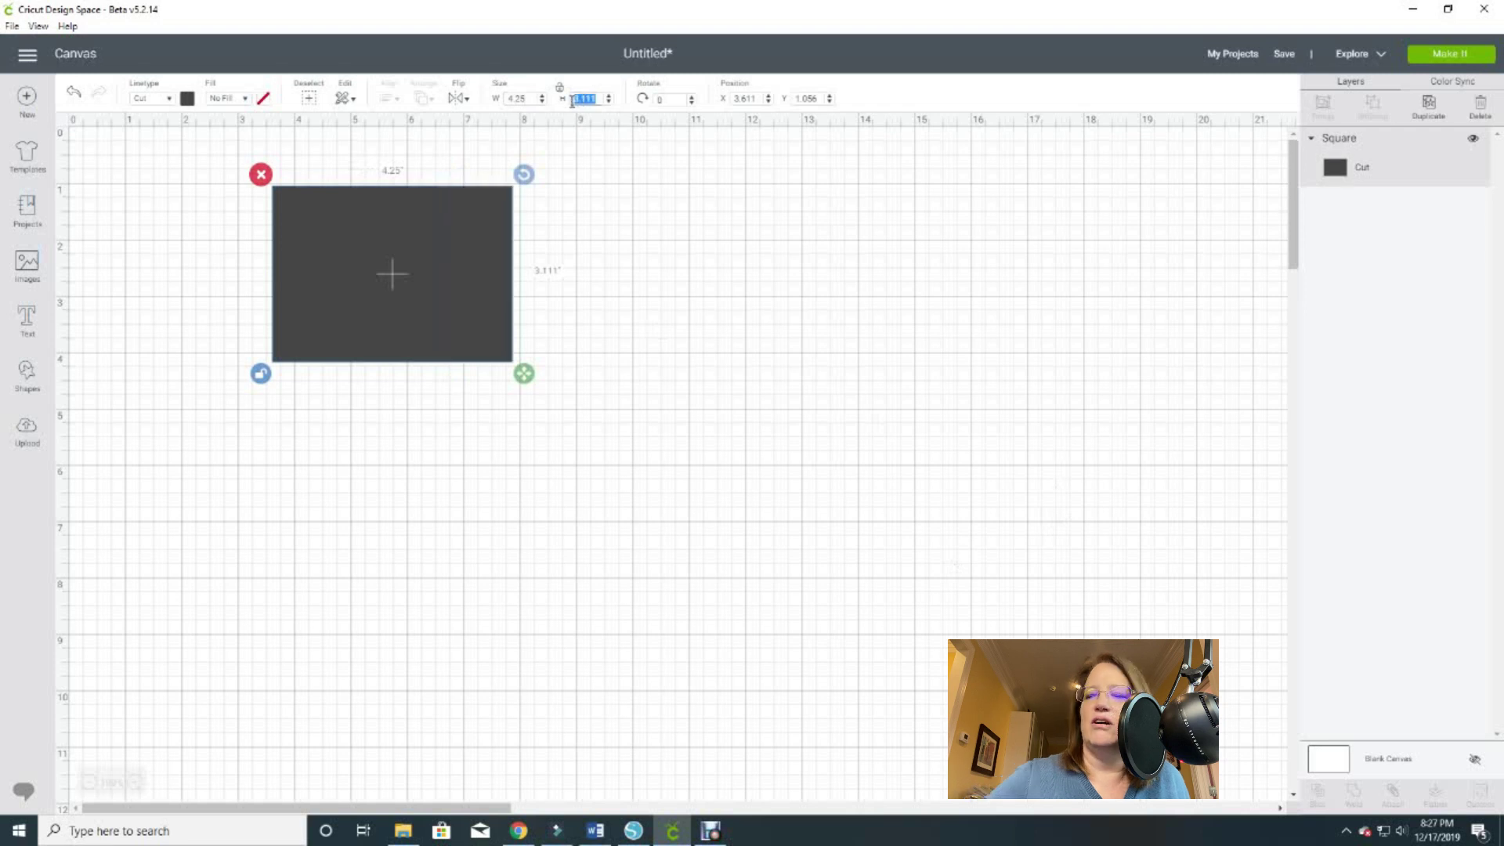
type("5.5")
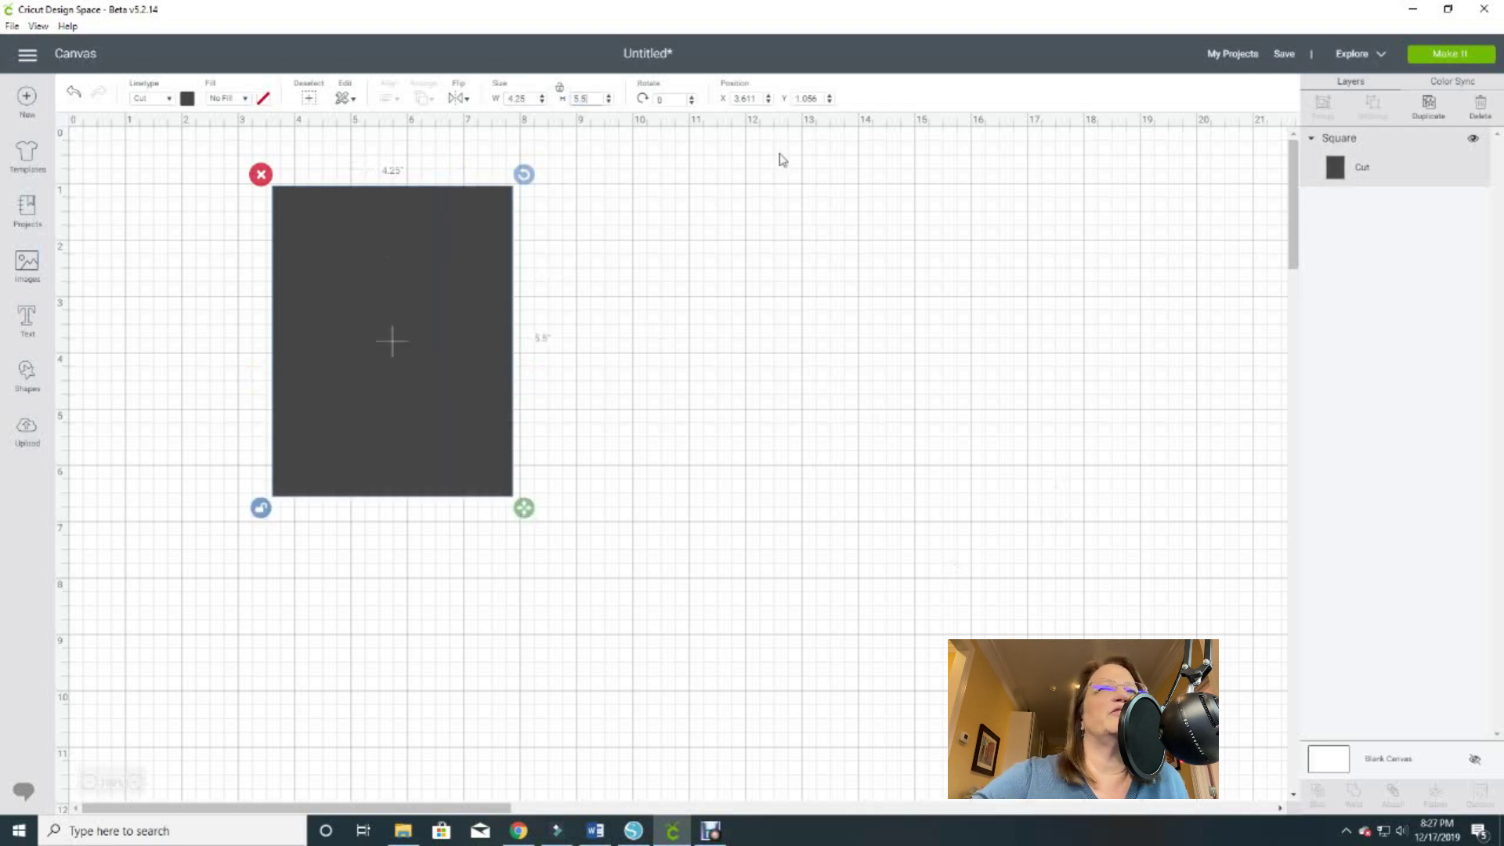
left_click_drag(398, 338, 345, 324)
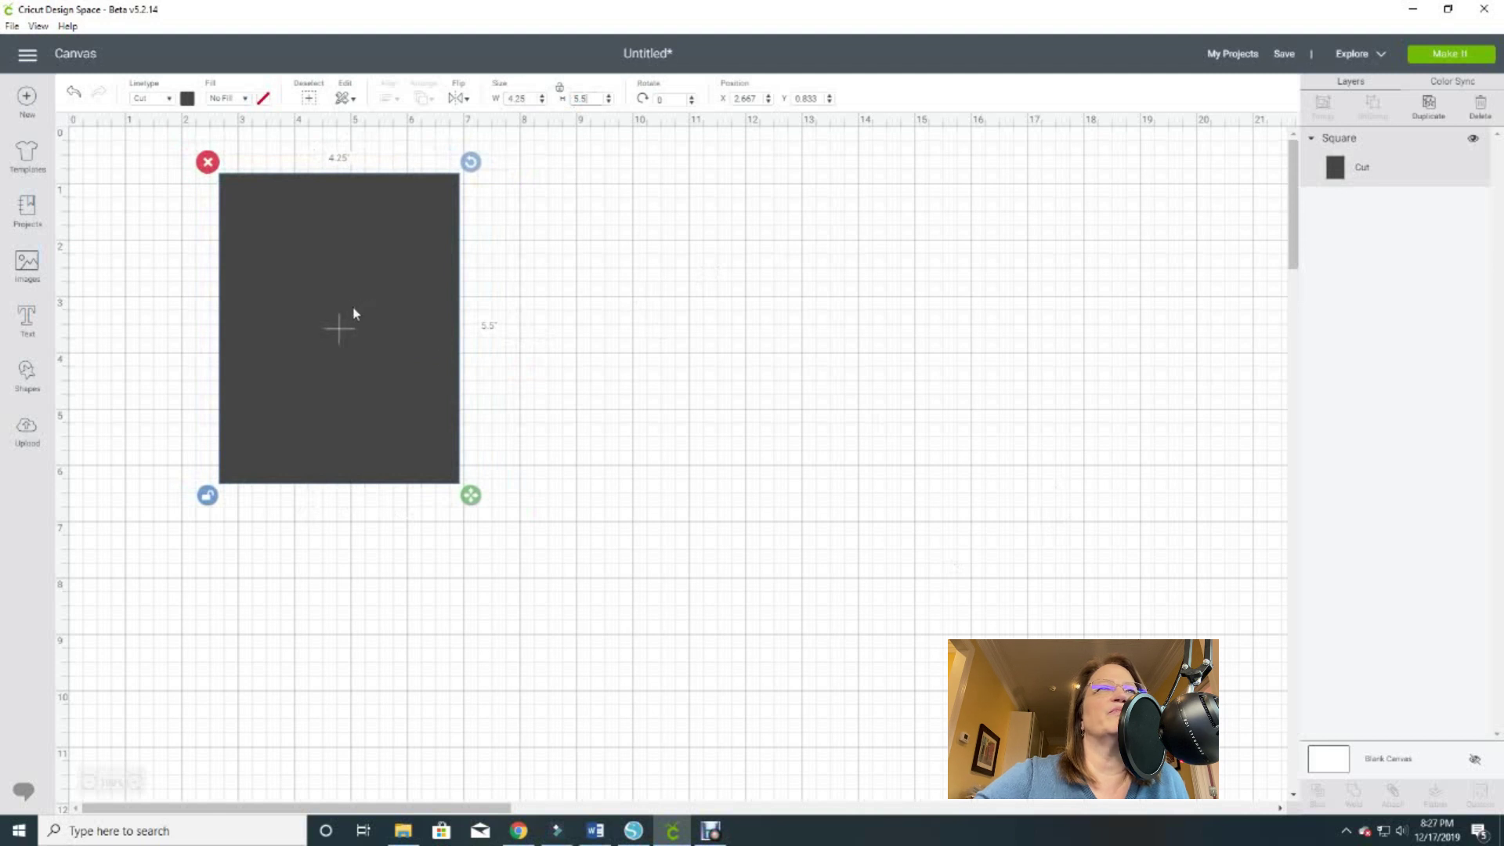
Color the rectangle light yellow and move it to about X 1.2 and Y 0.6 inches on the canvas
left_click(188, 100)
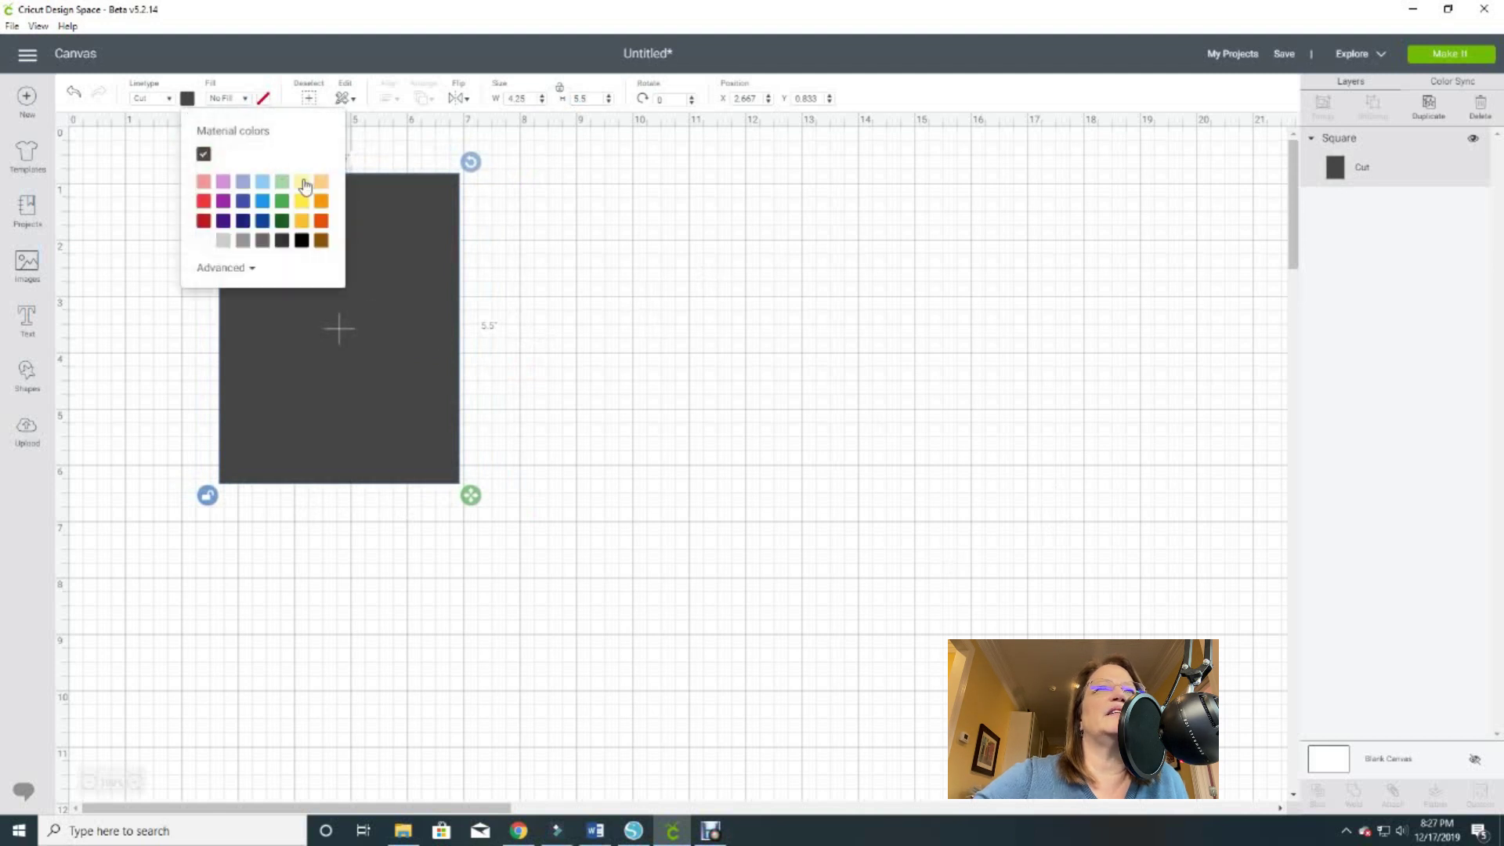
left_click(303, 182)
left_click(997, 467)
mouse_move(379, 386)
left_mouse_down()
mouse_move(392, 460)
mouse_move(376, 378)
left_mouse_up()
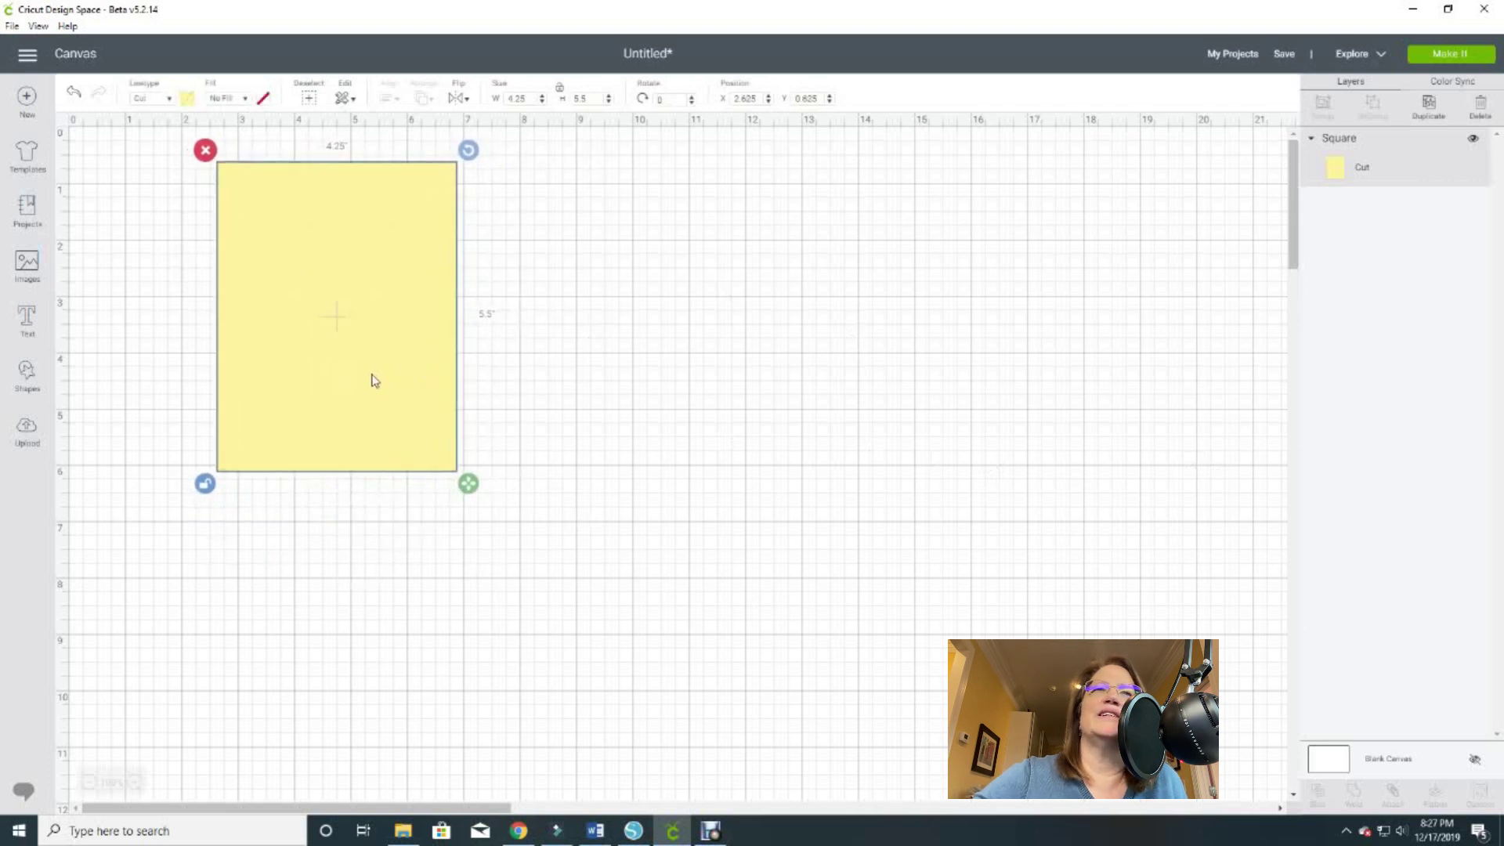
left_click_drag(339, 333, 401, 343)
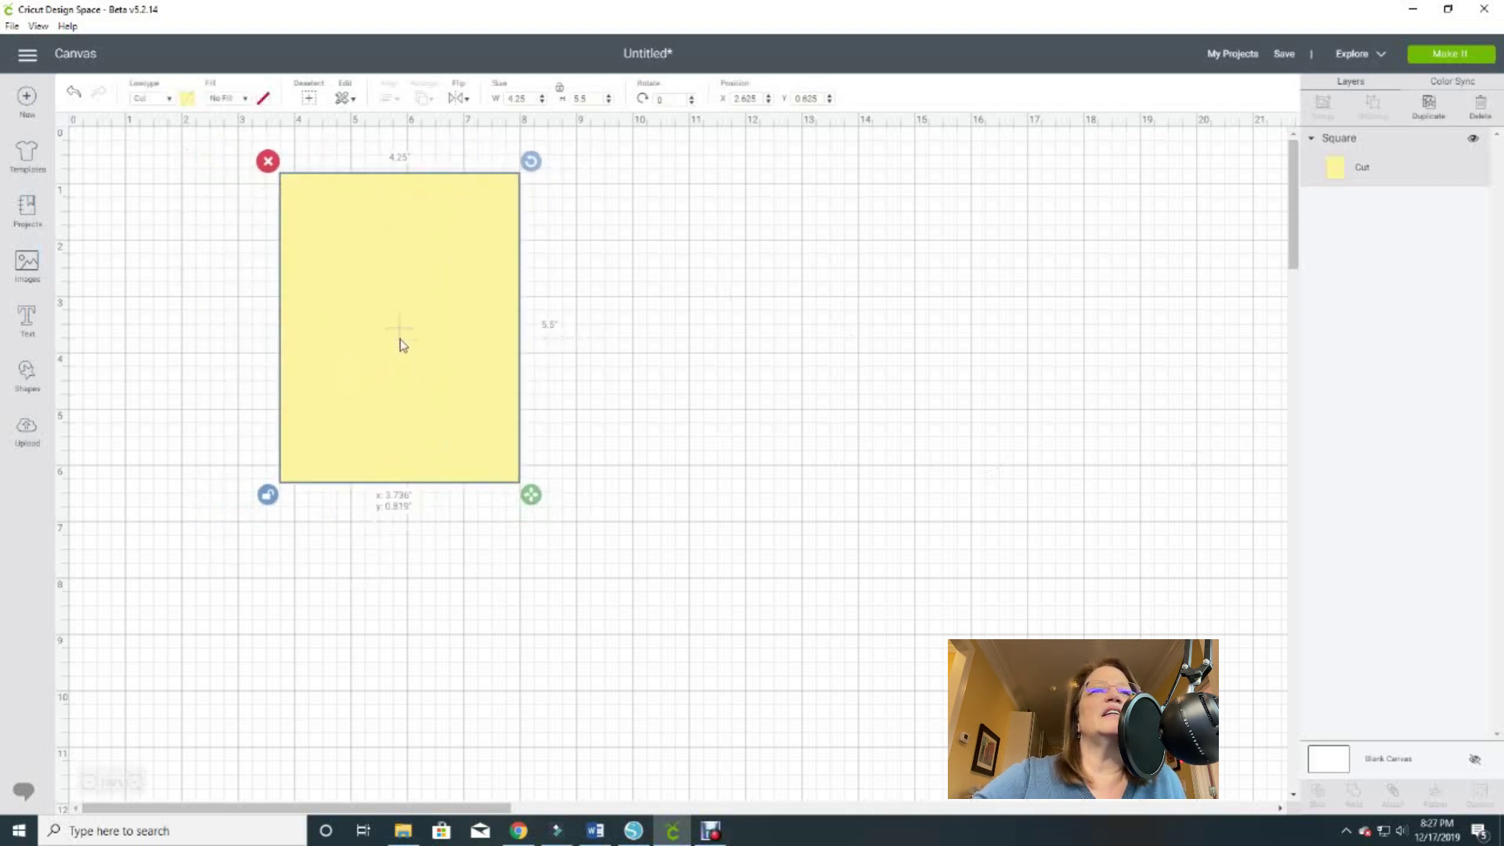
left_click(135, 782)
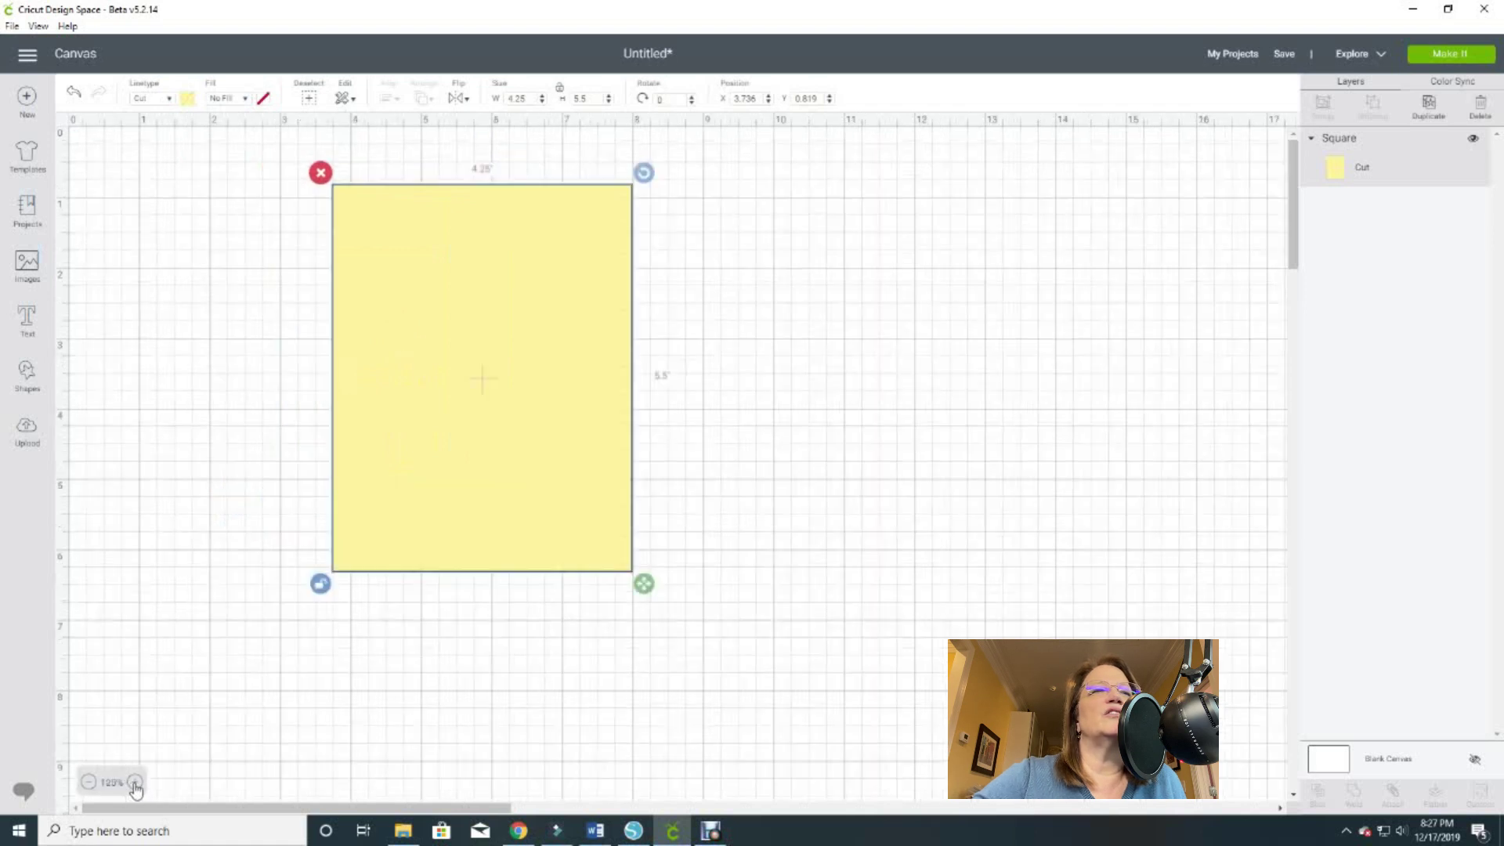
left_click(134, 782)
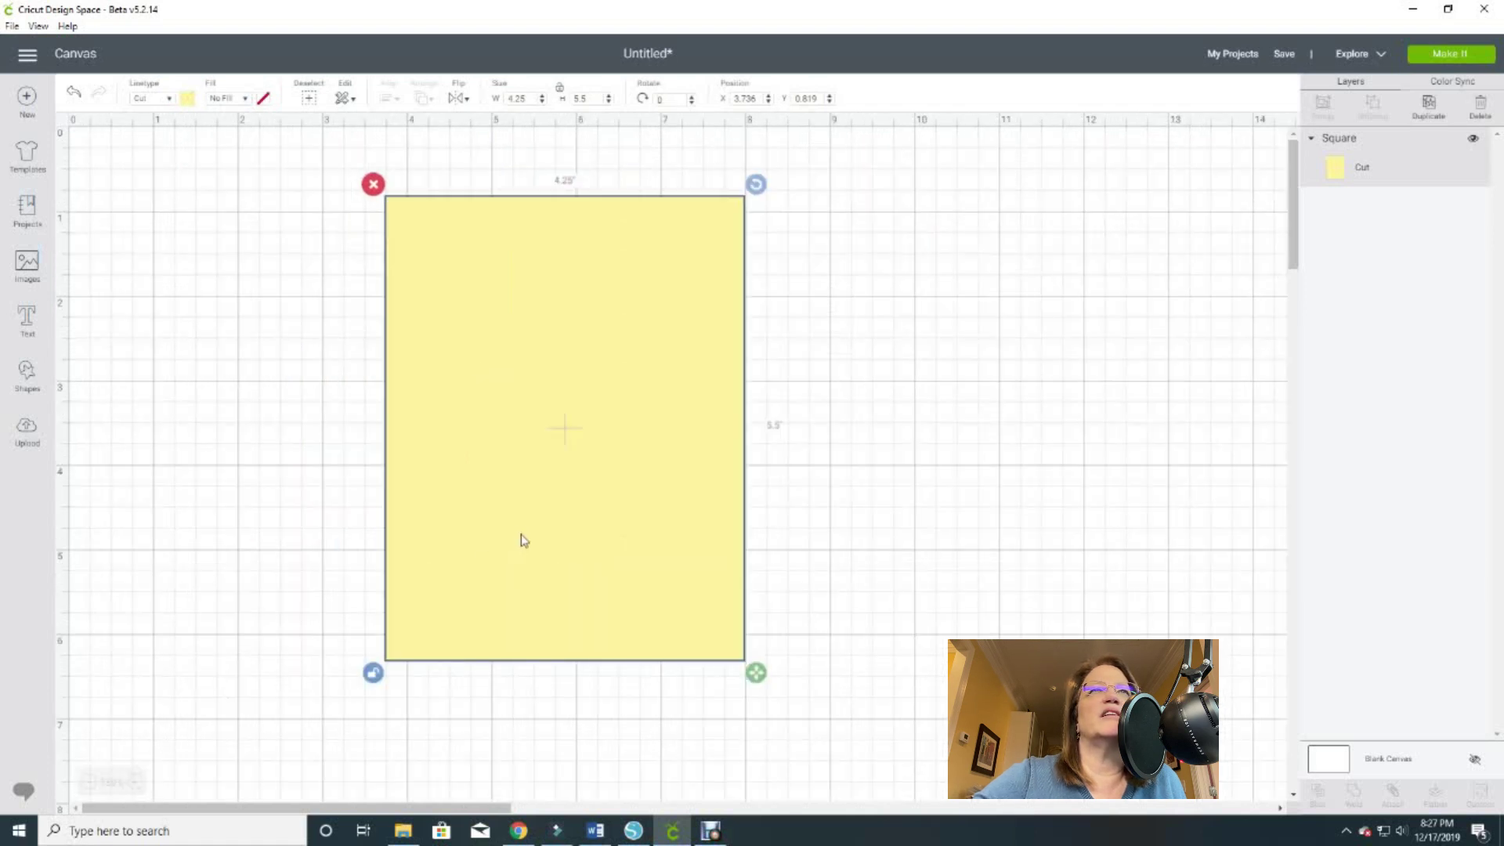
left_click_drag(520, 537, 308, 520)
left_click(648, 454)
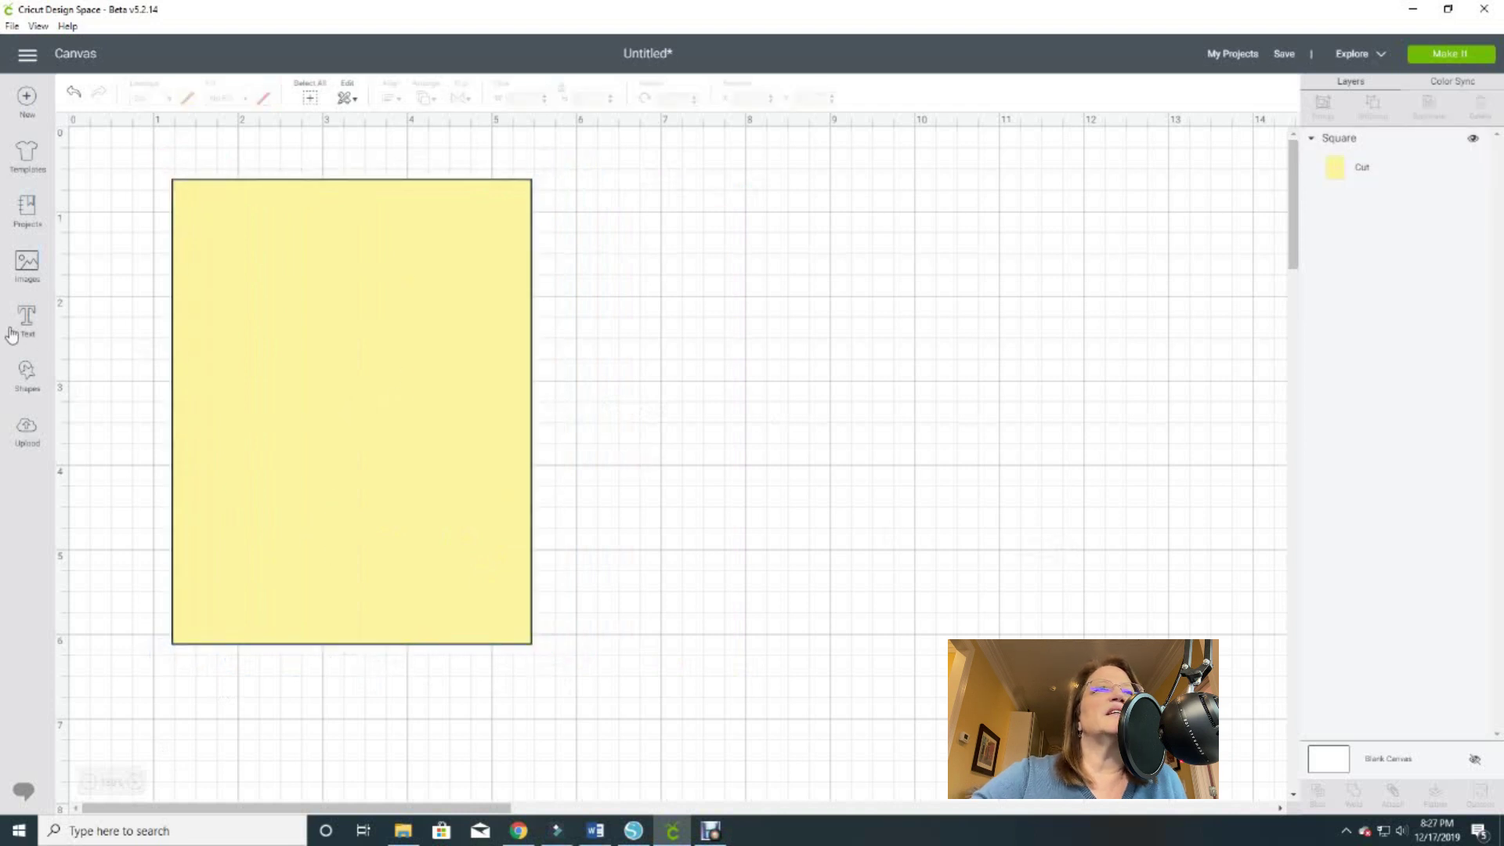
Insert a second square and place it beside the yellow rectangle at about X 6.4 and Y 1.4 inches
left_click(27, 375)
left_click(98, 270)
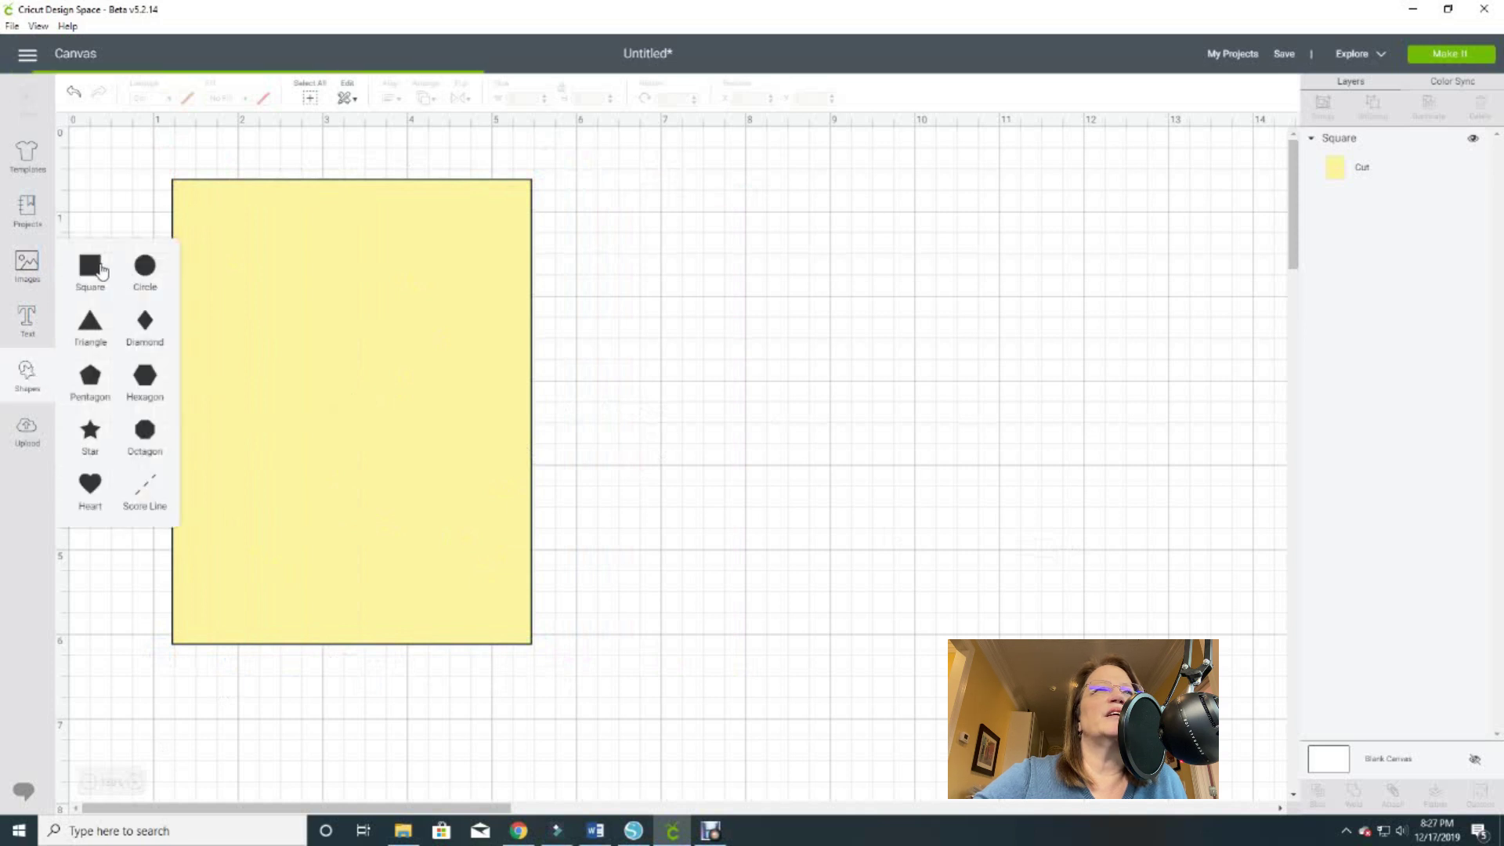
left_click_drag(386, 369, 712, 278)
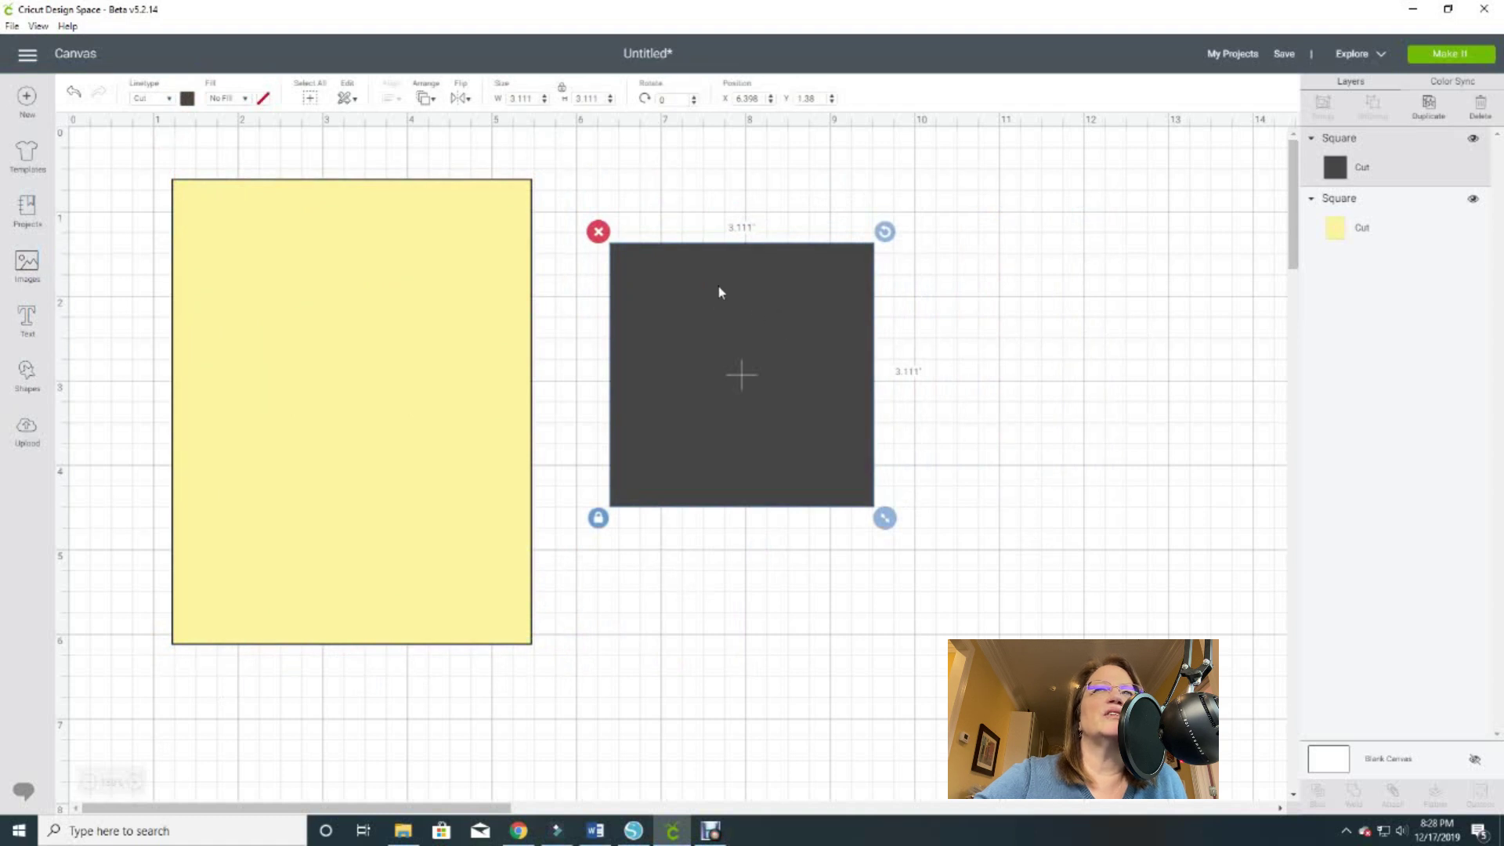
Unlock the second square's proportions and resize it to 4 inches wide by 5.25 inches high
left_click(599, 520)
double_click(521, 99)
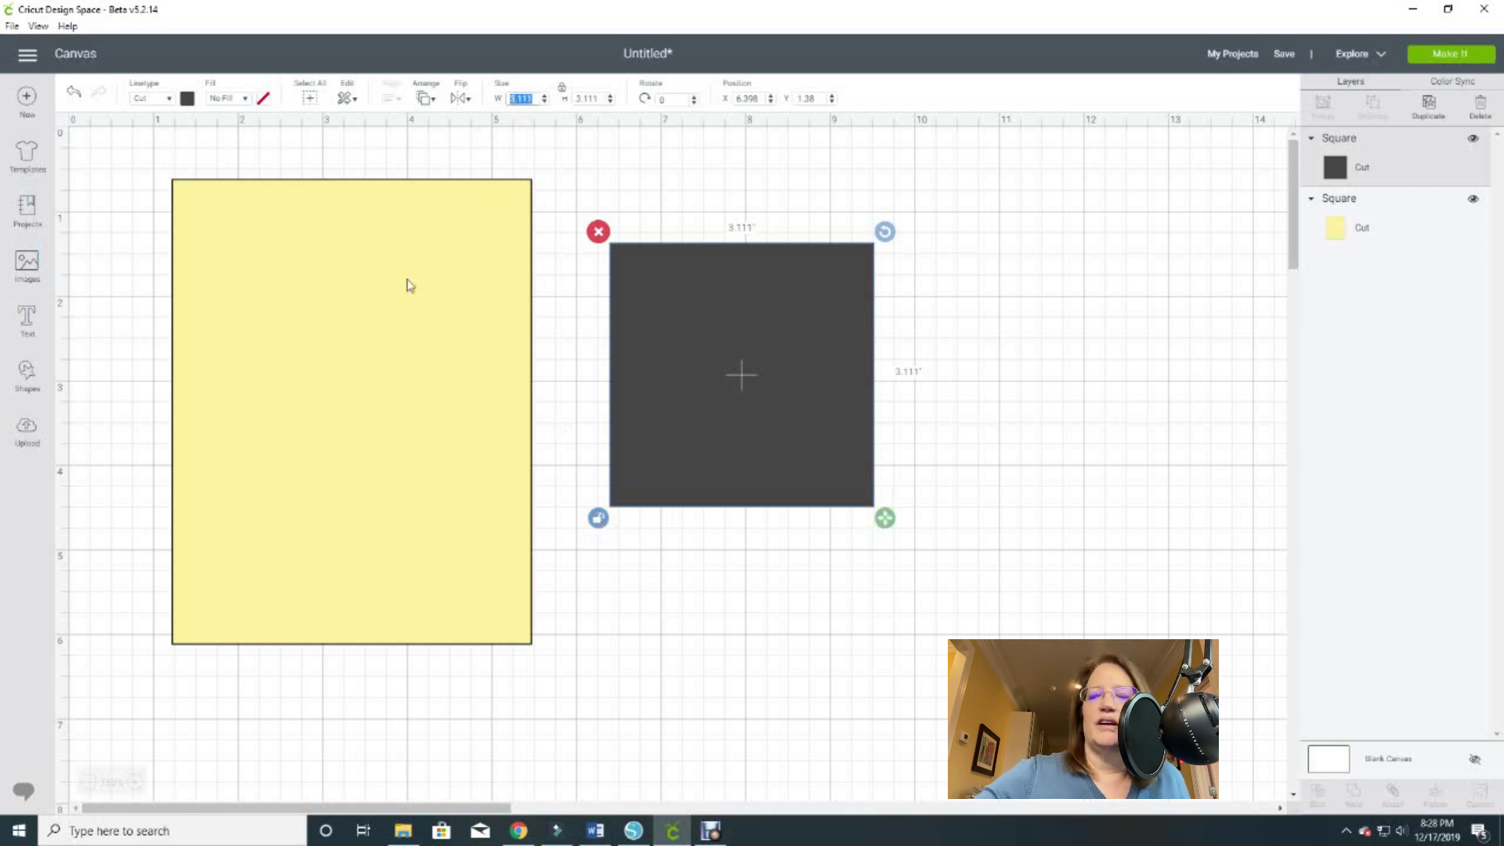
type("4")
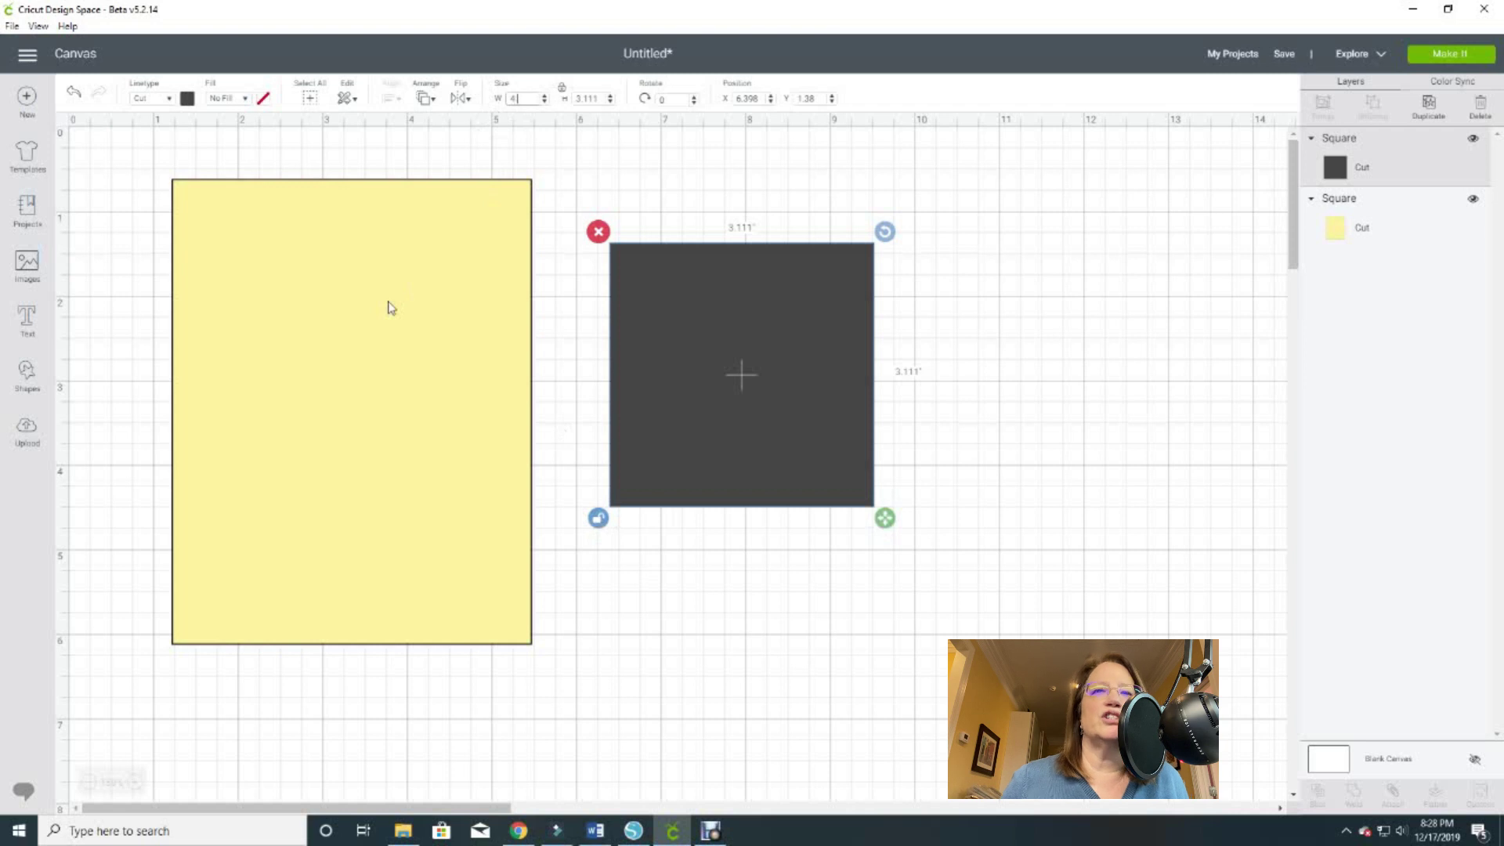
key("Tab")
type("5.2")
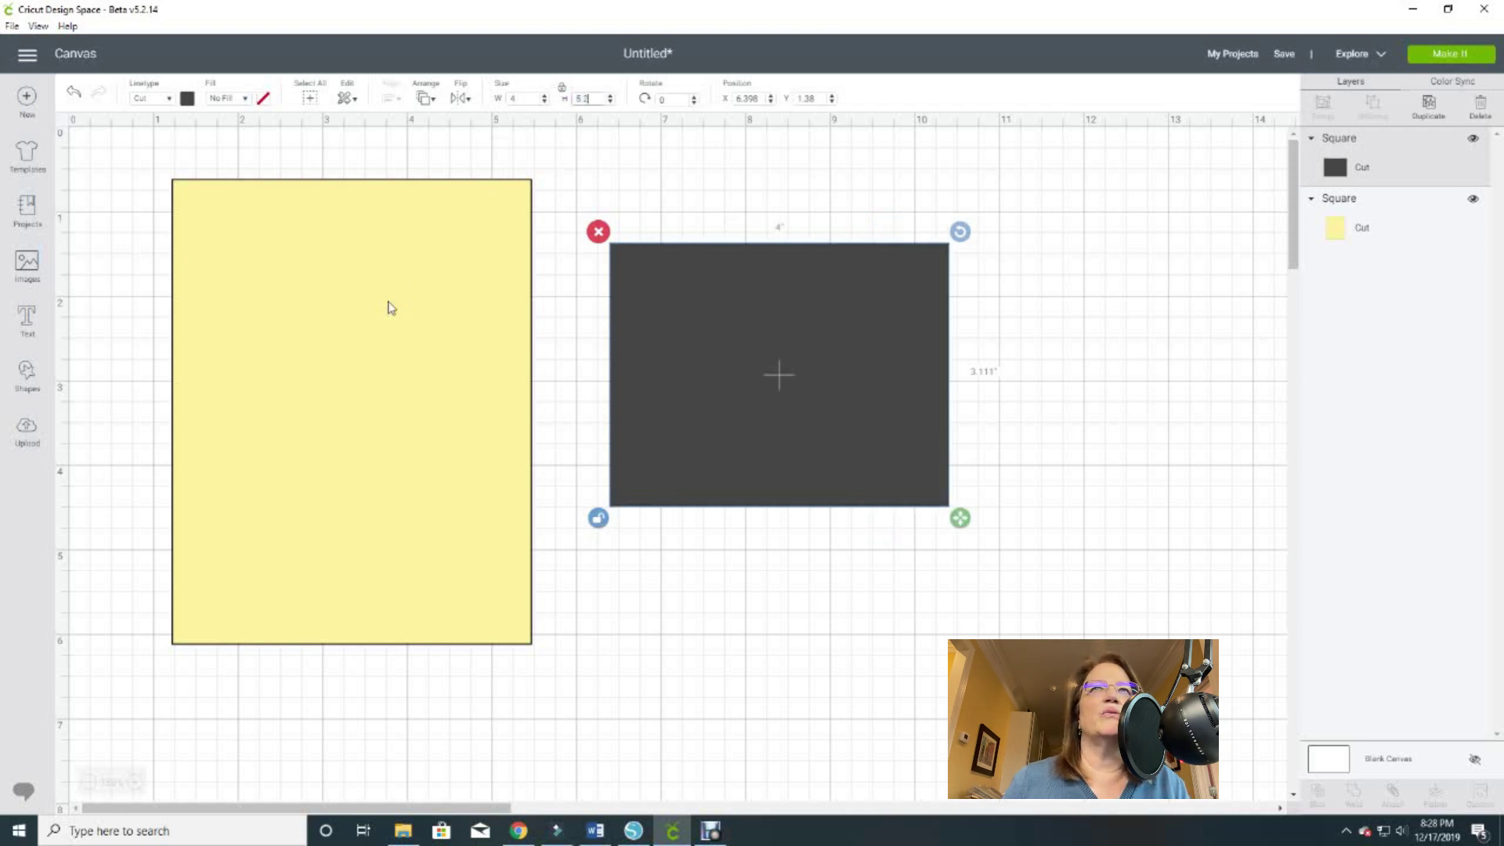
type("5")
key("Return")
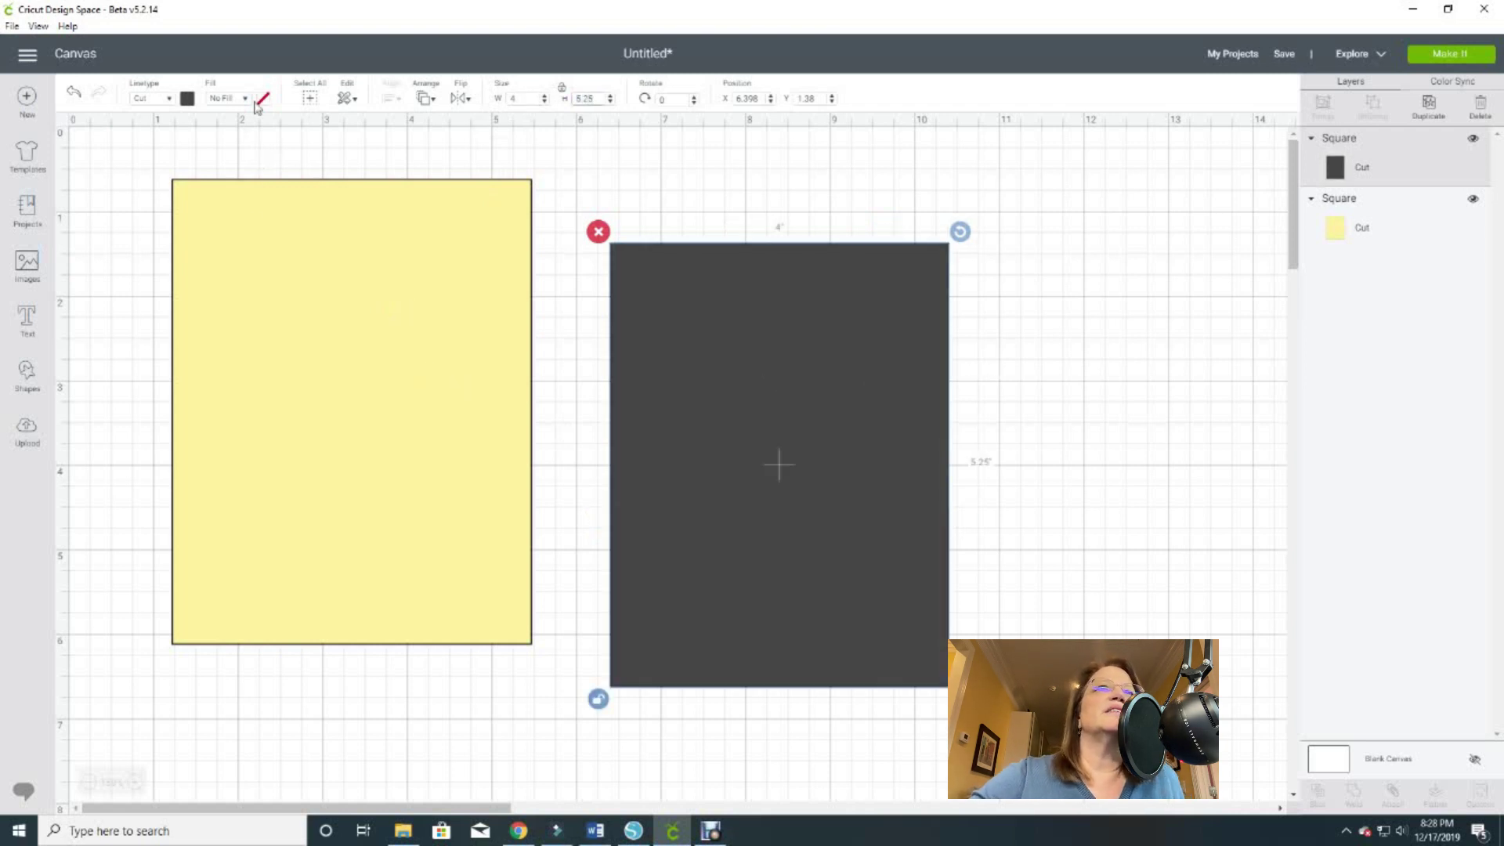
Color the second rectangle golden yellow and position it inside the light yellow rectangle so an even border surrounds it
left_click(186, 100)
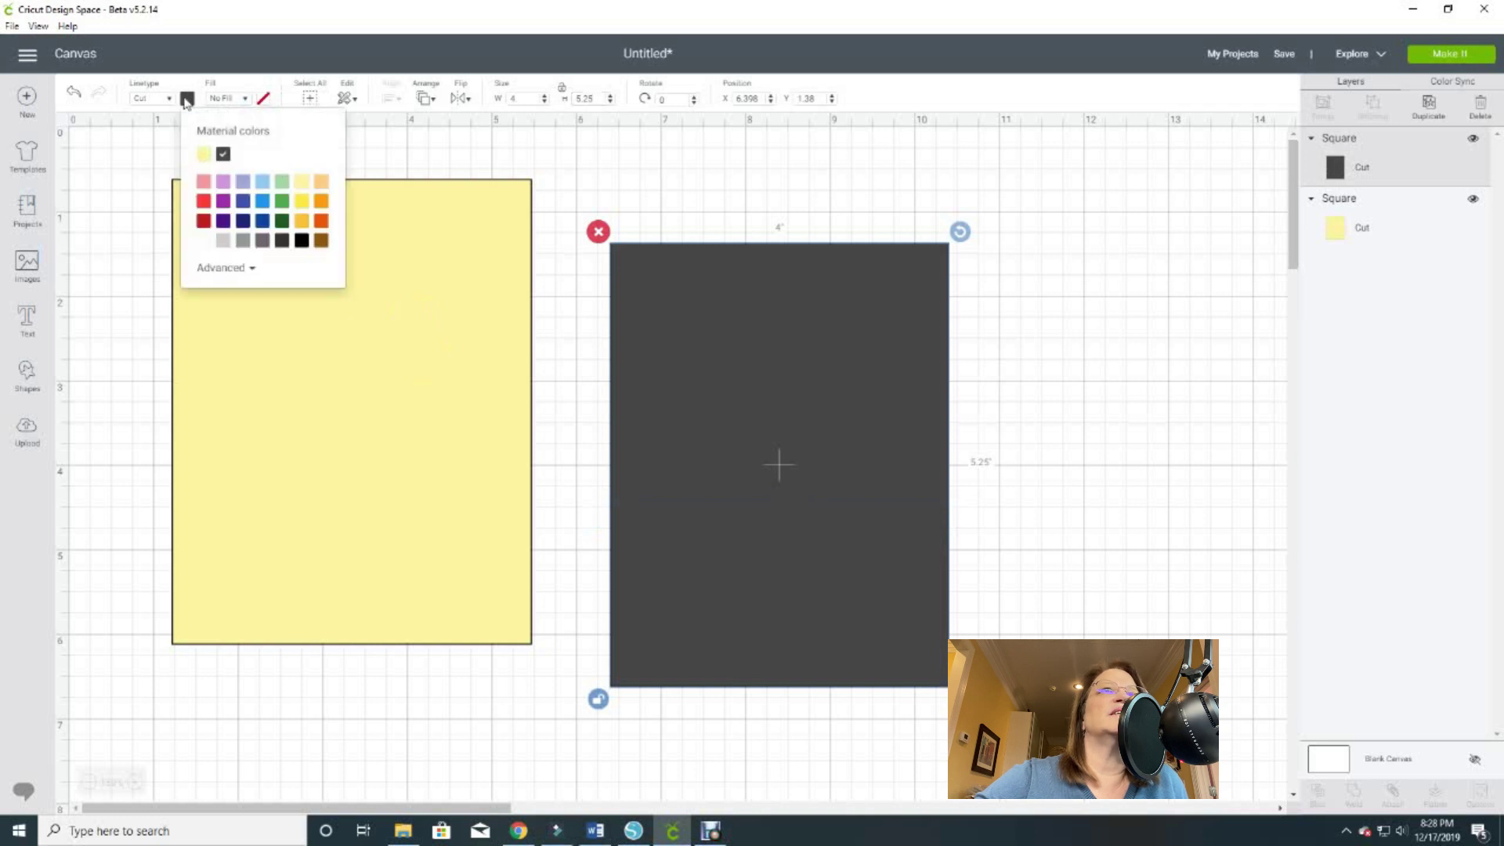
left_click(302, 222)
left_click_drag(738, 430, 310, 376)
key("Escape")
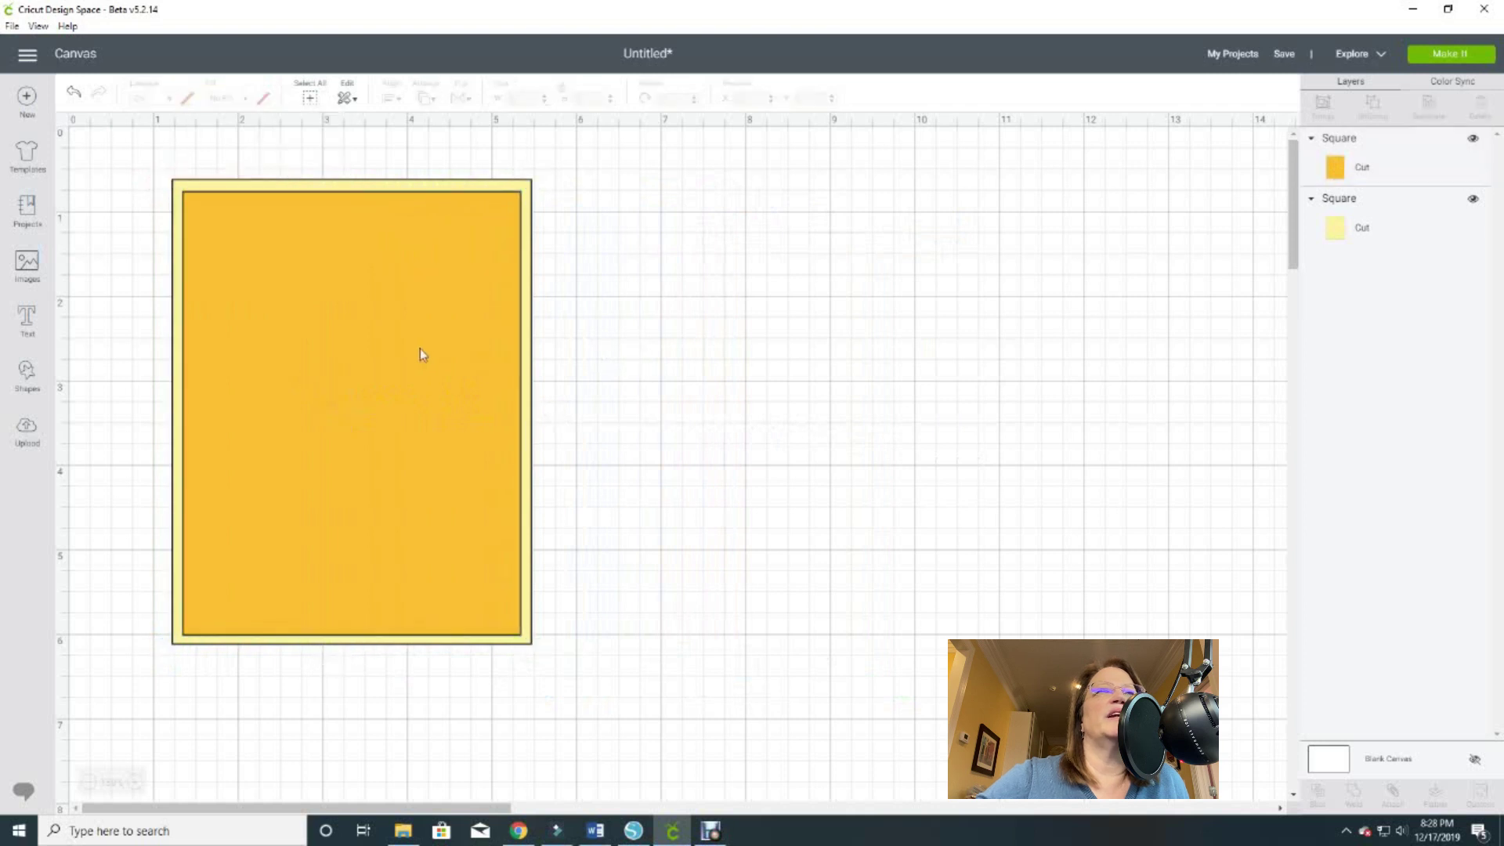
left_click_drag(419, 349, 418, 349)
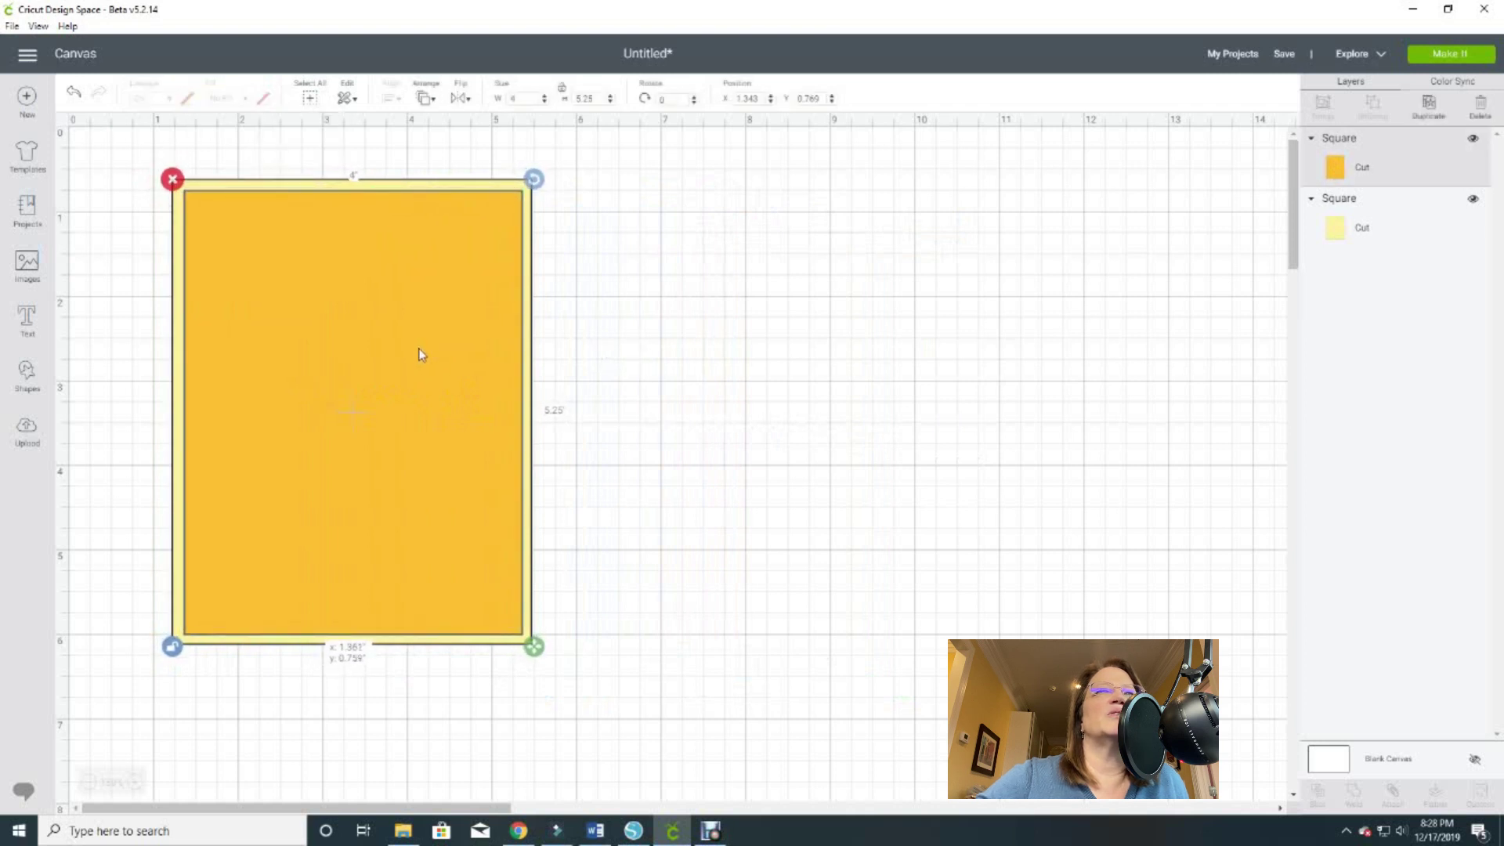
left_click(678, 363)
left_click(392, 326)
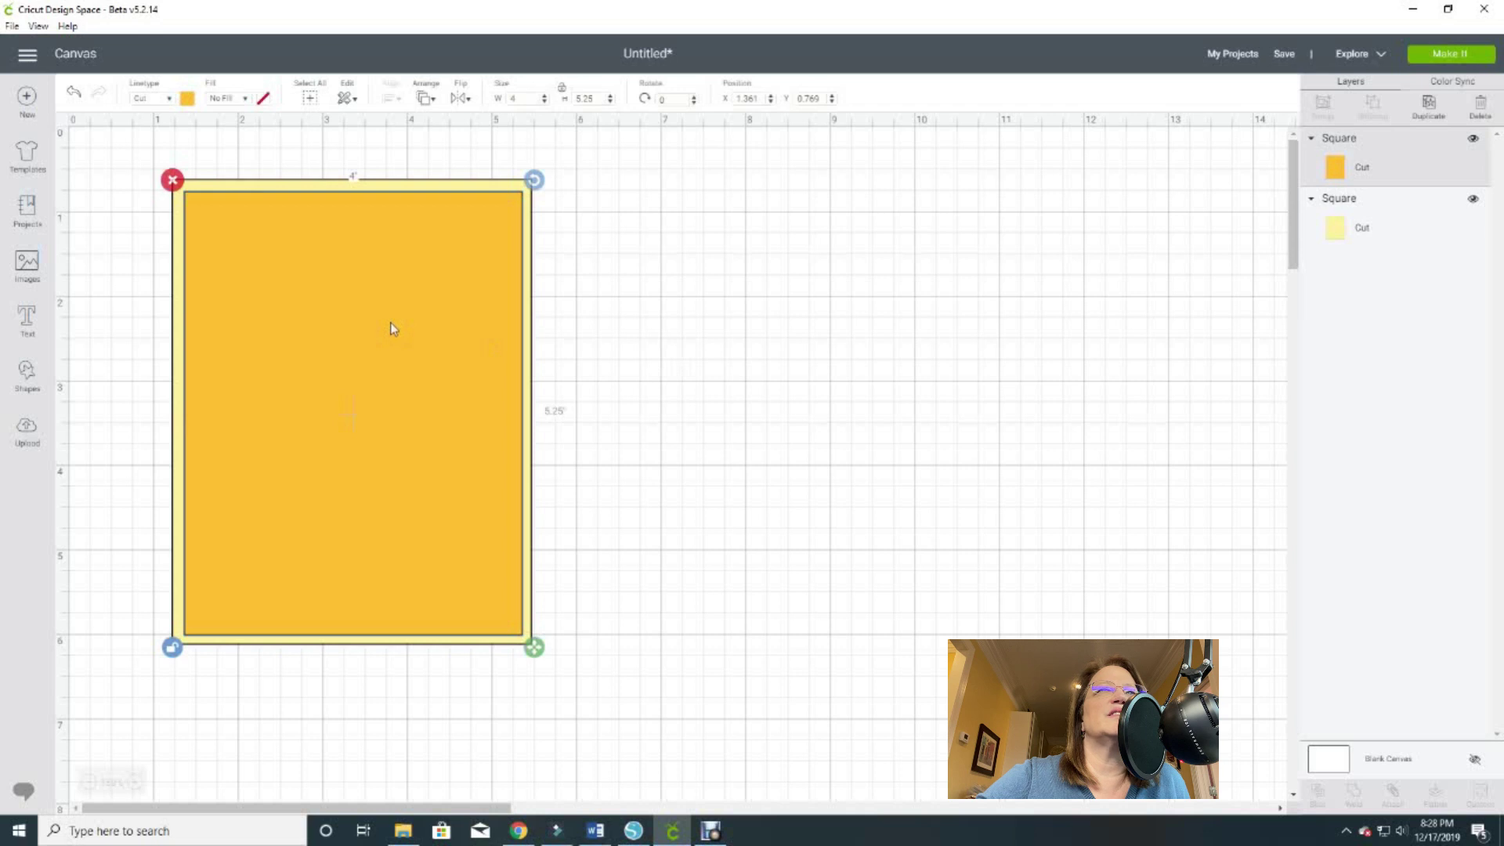
Select both rectangles and center-align them on each other
left_click_drag(121, 153, 573, 674)
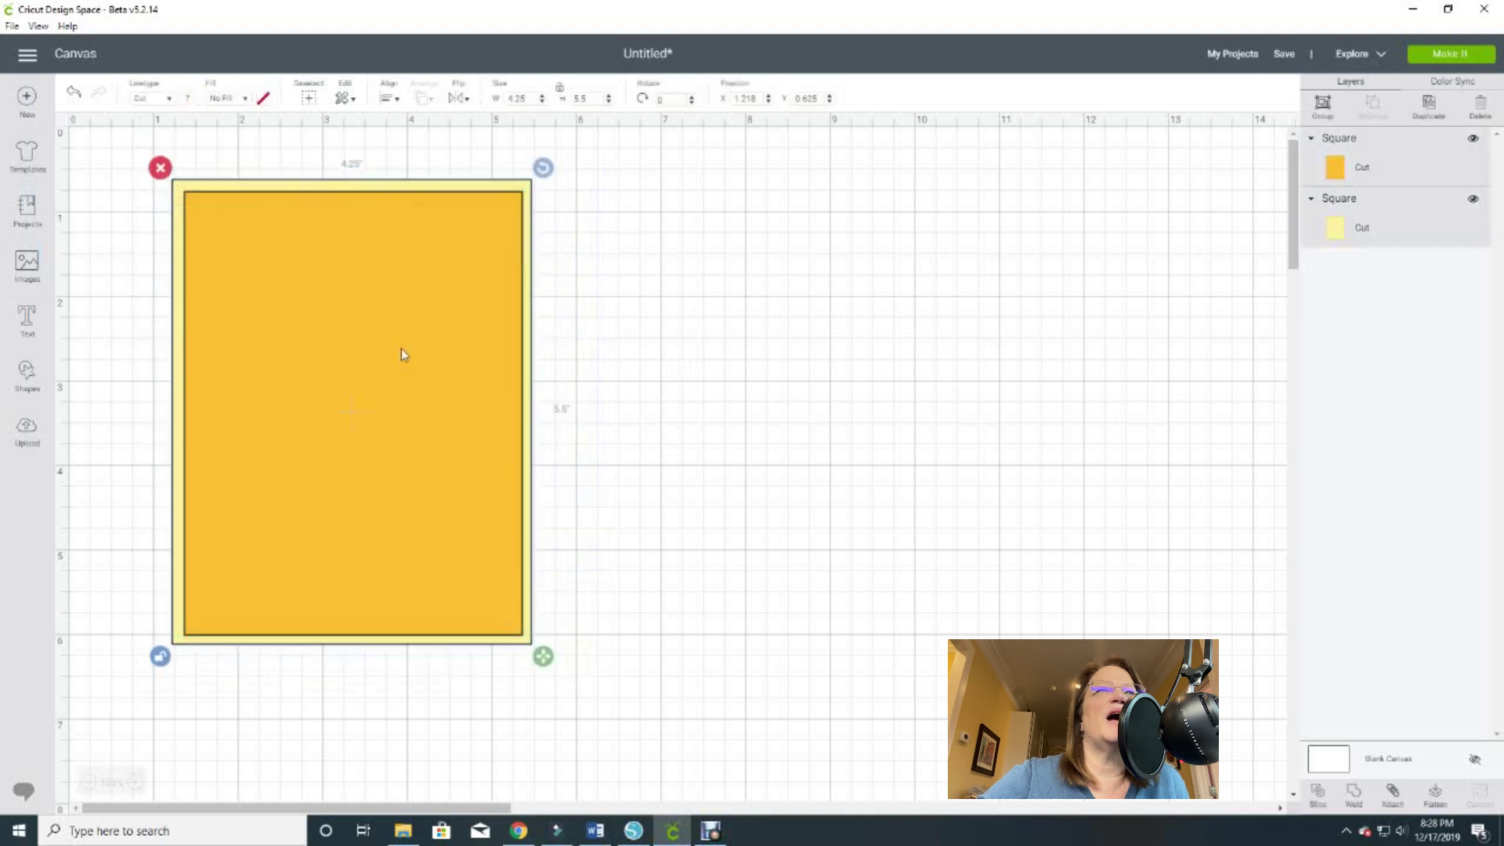
left_click(394, 100)
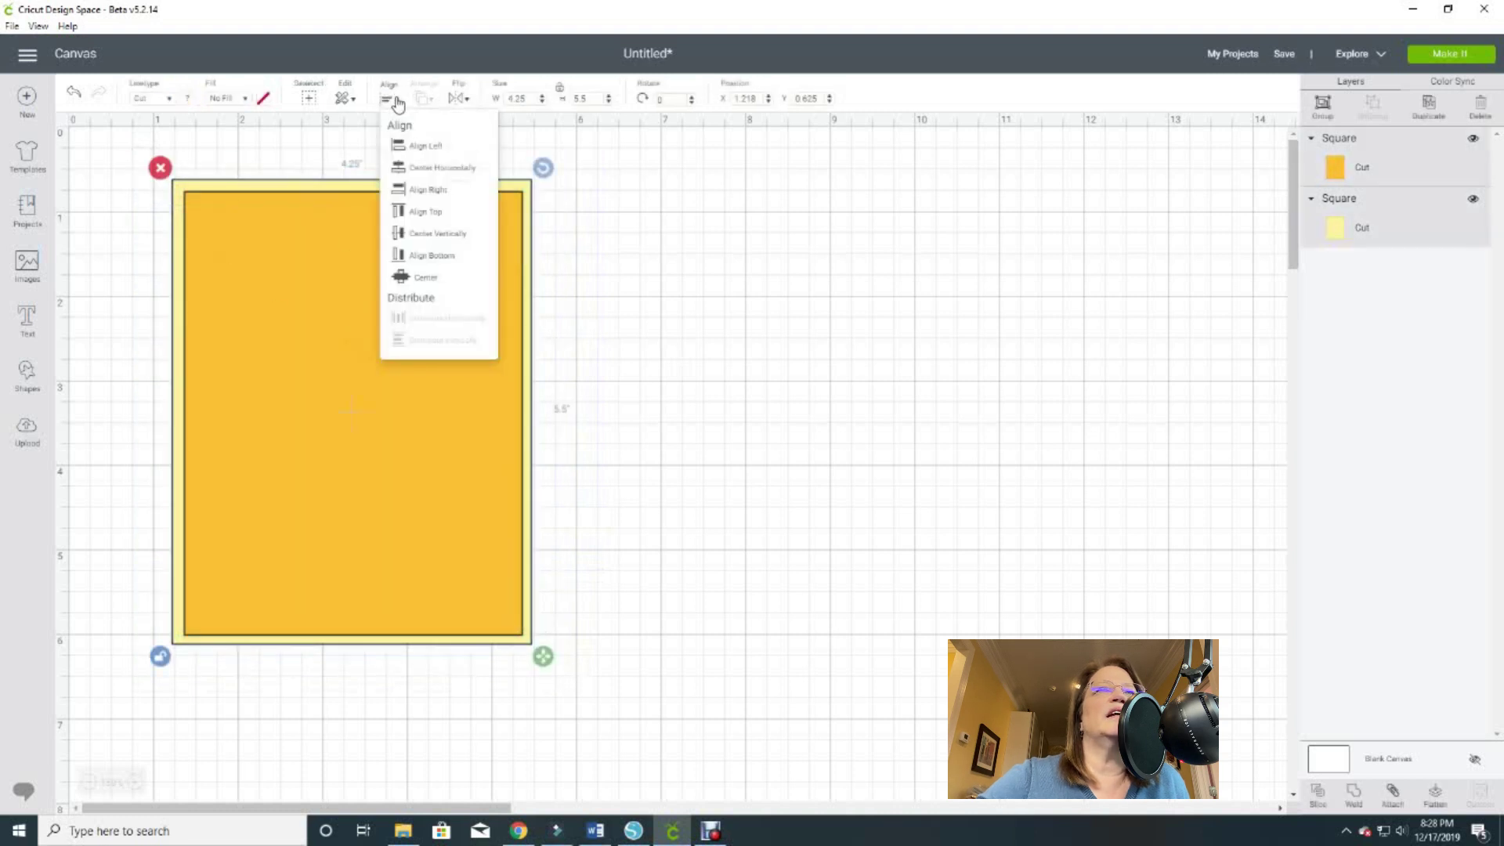
left_click(401, 279)
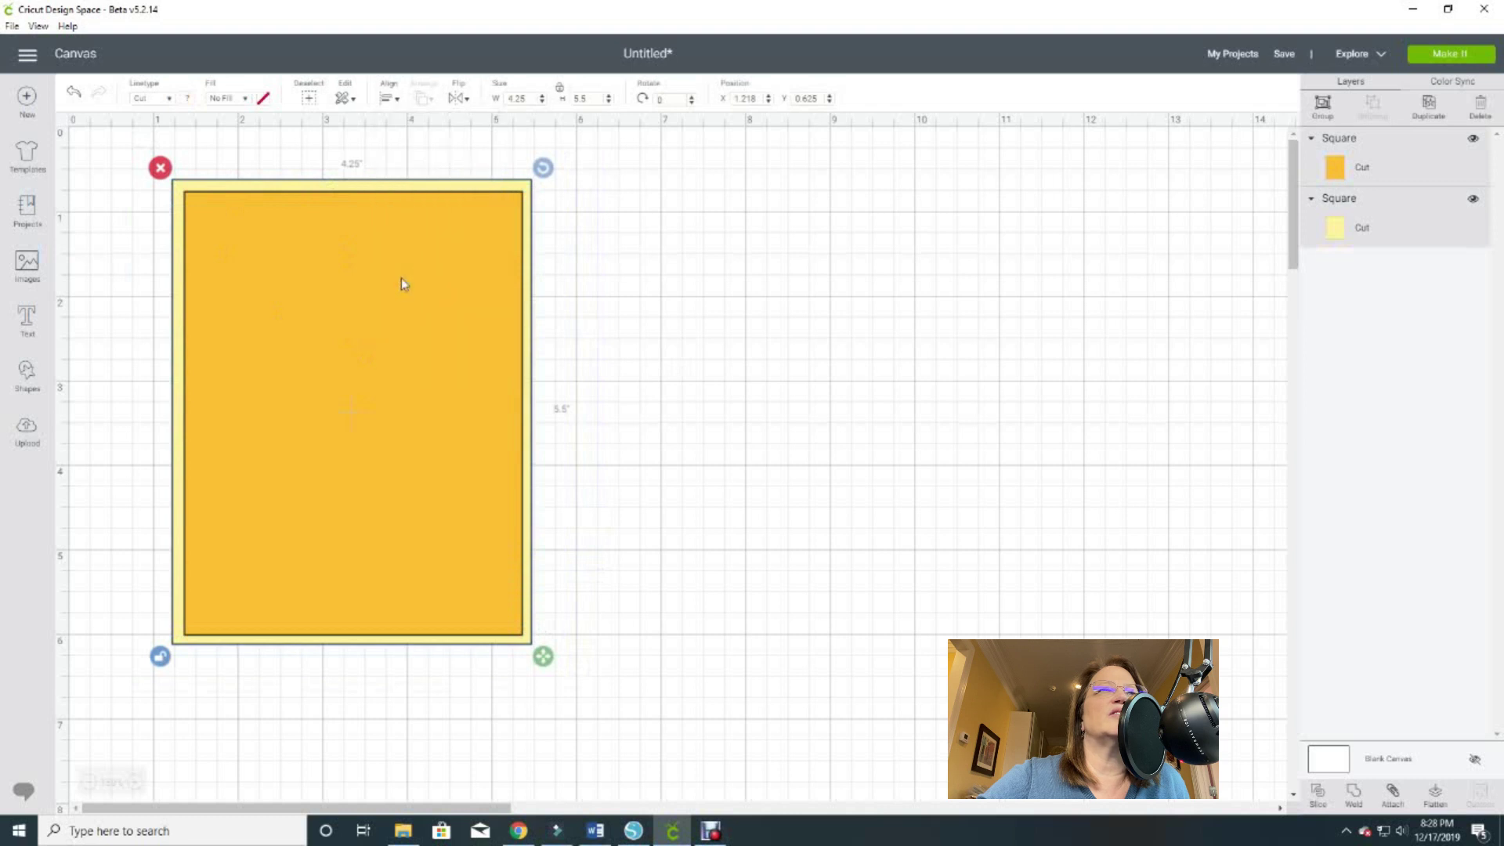
left_click(754, 345)
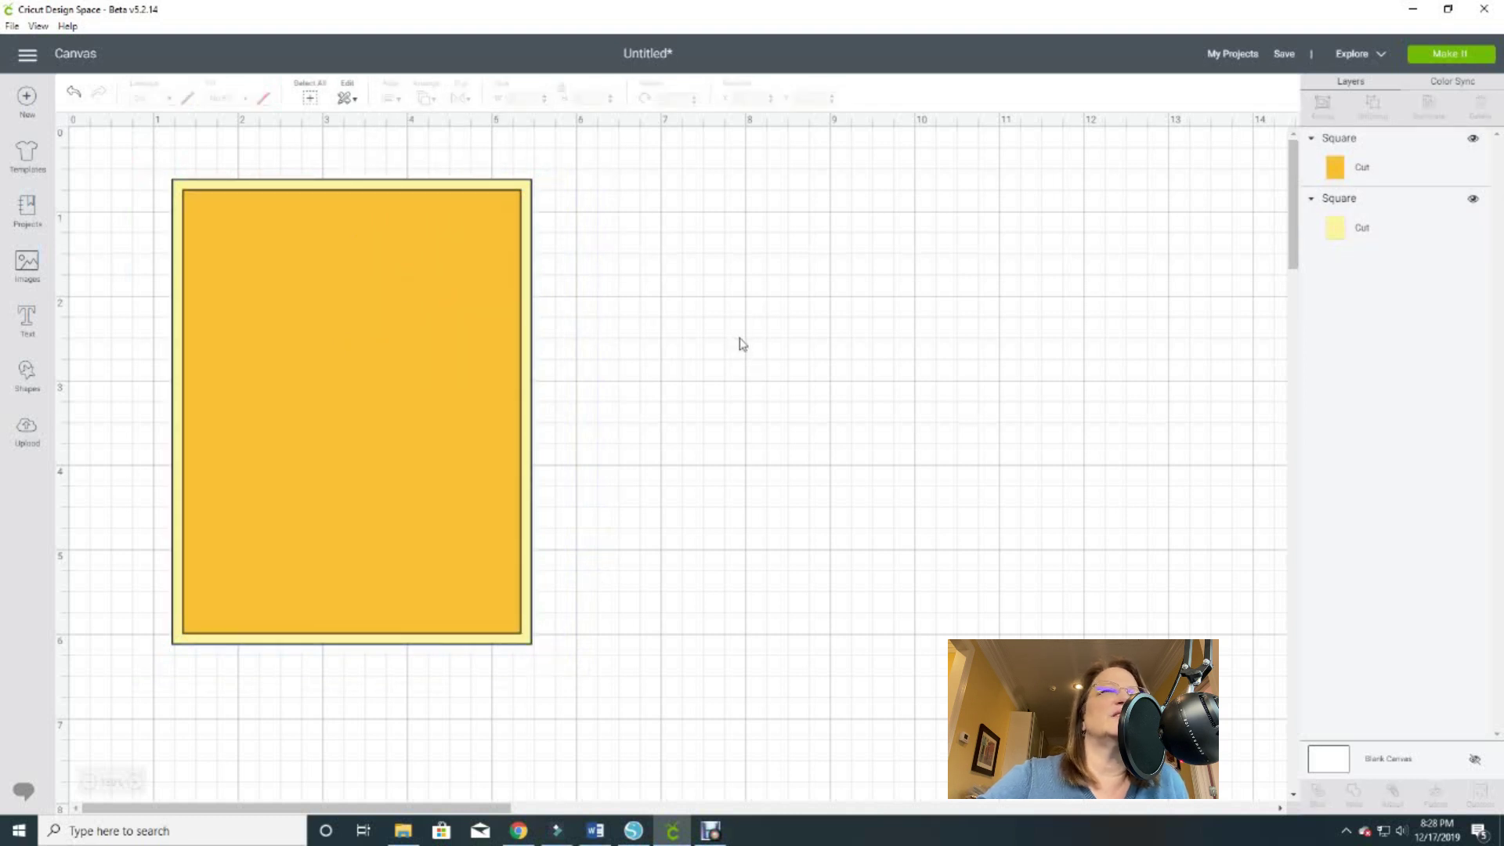
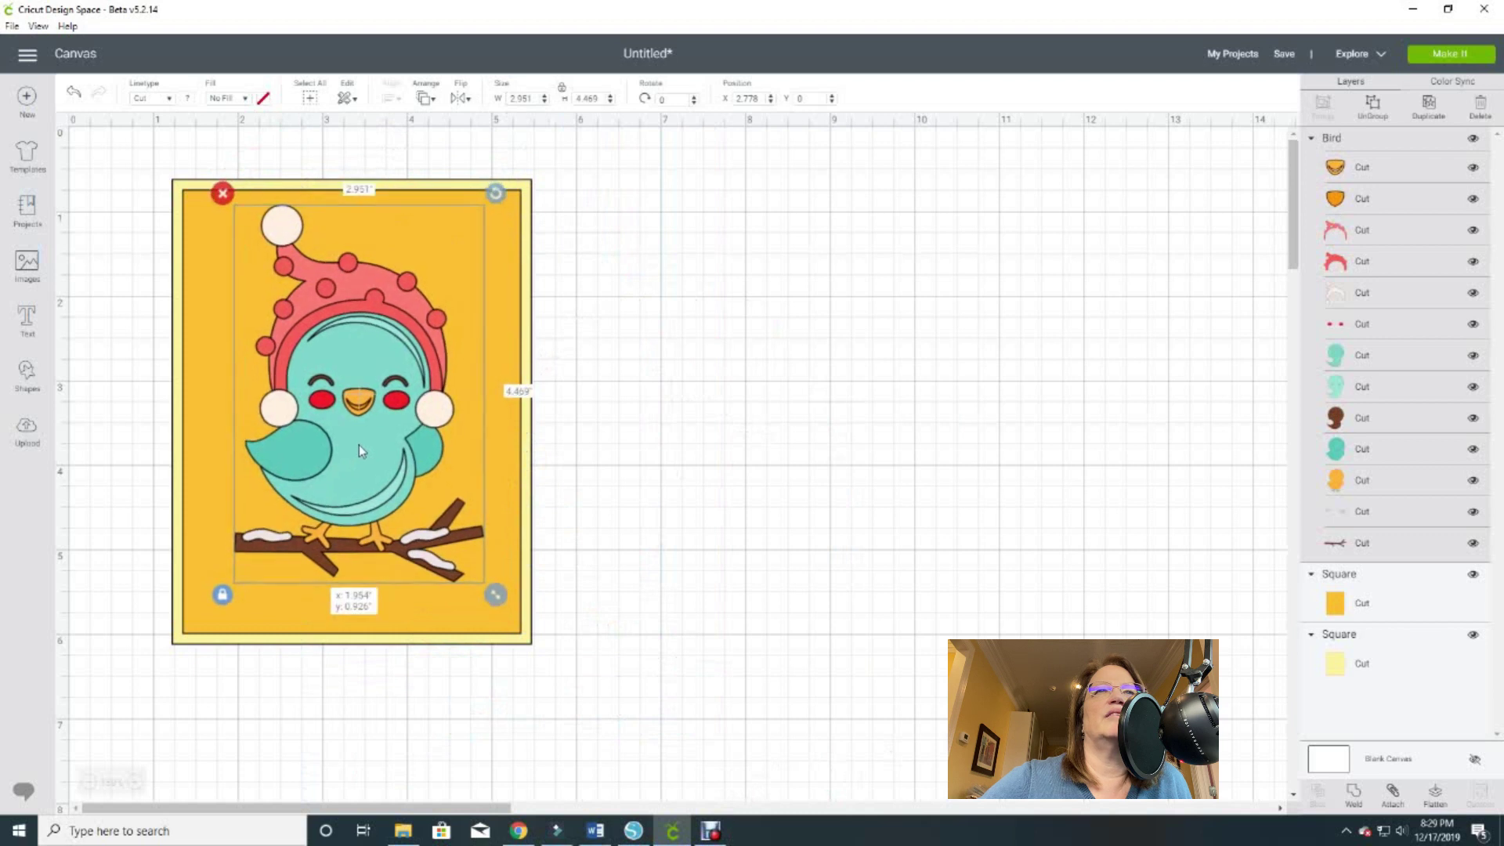
Enlarge the bird image to about 3.26 by 4.94 inches and position it on the card at about X 1.6 and Y 0.9 inches
left_click_drag(500, 601, 525, 638)
left_click_drag(373, 507, 342, 503)
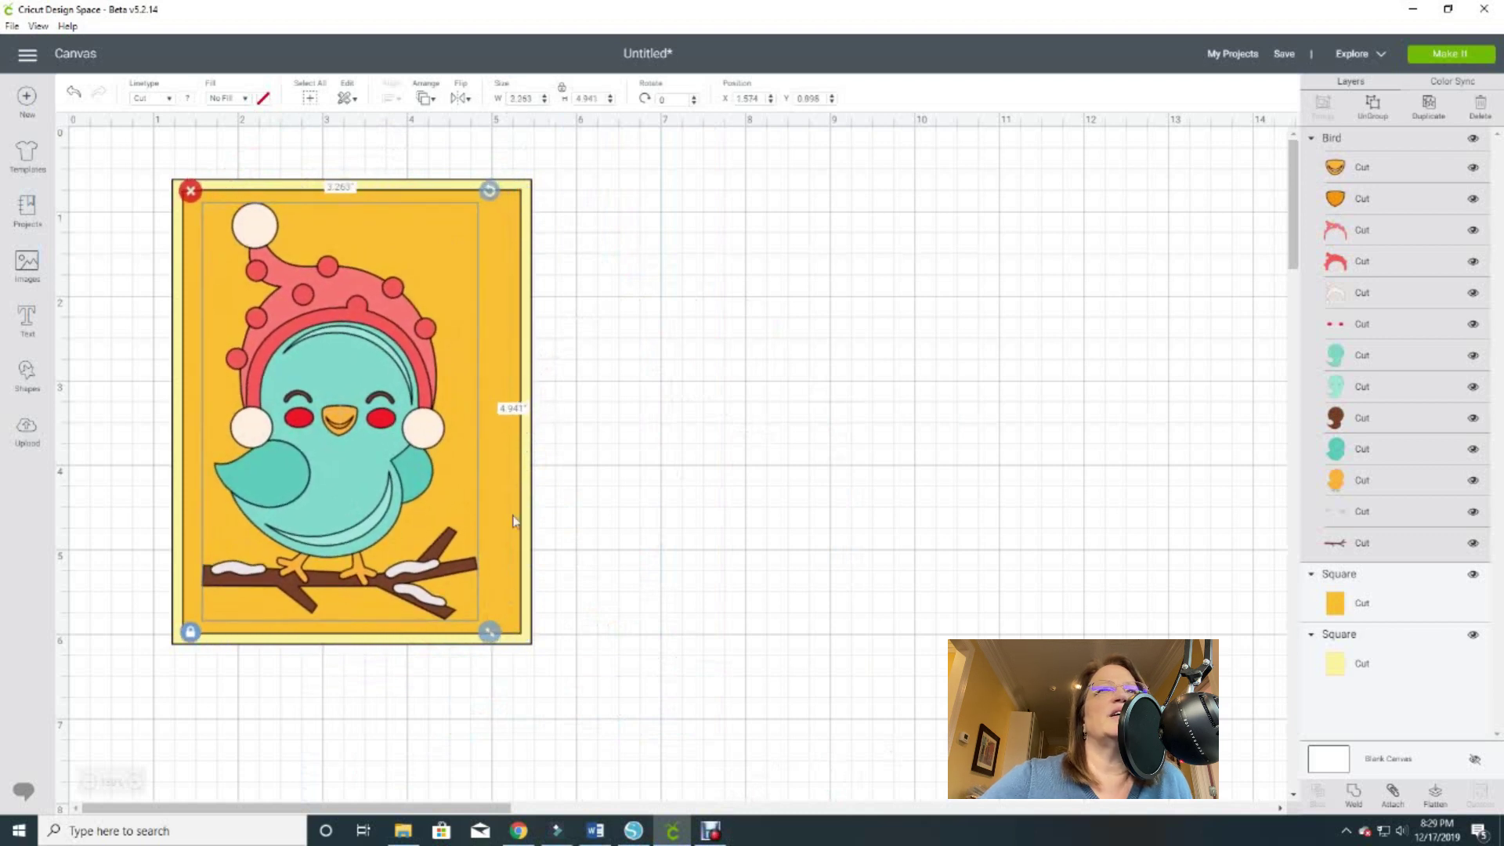
left_click(824, 392)
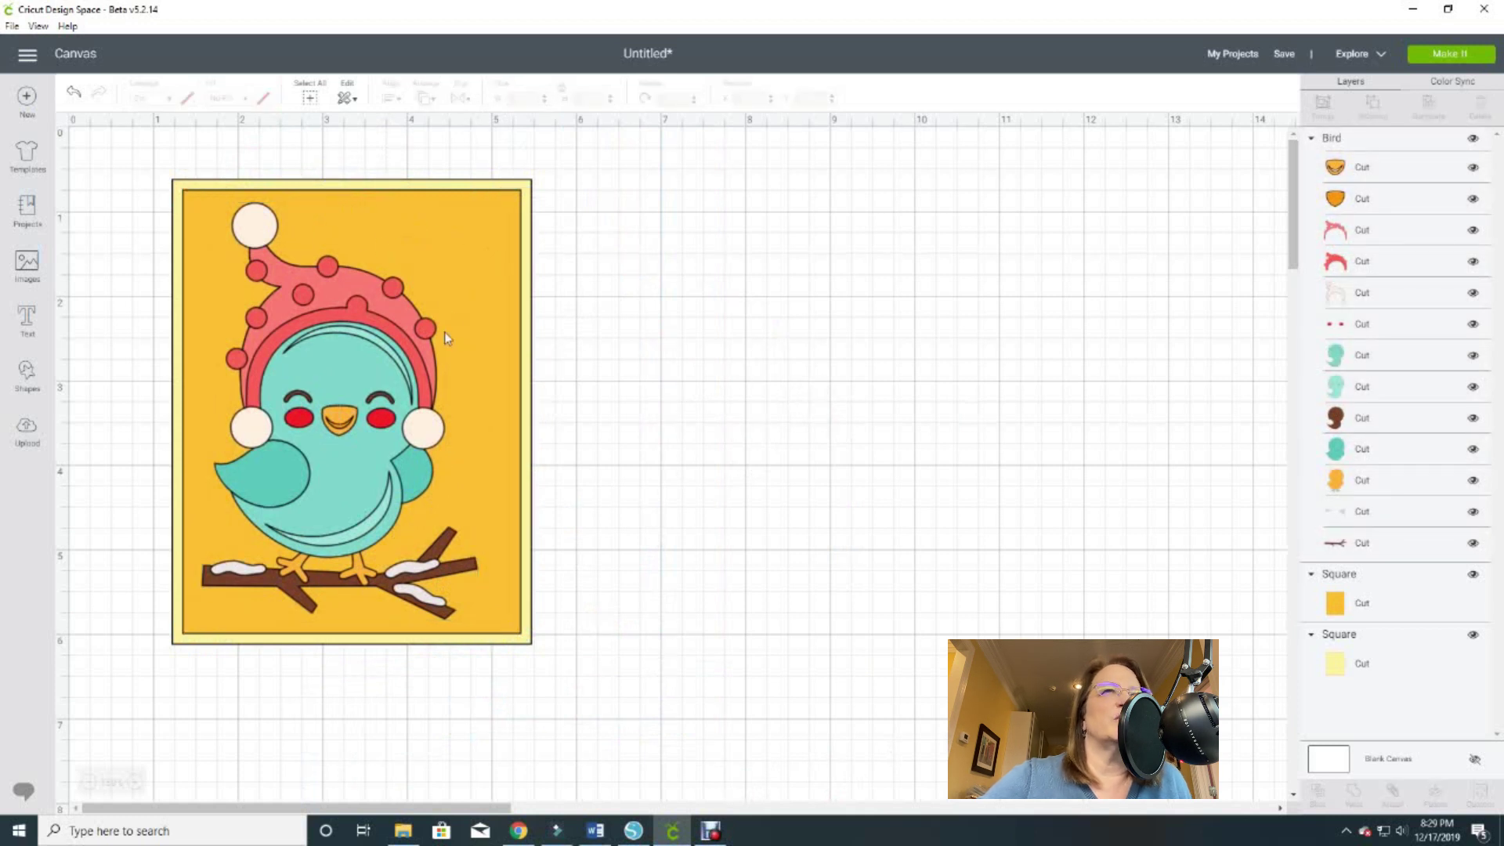
mouse_move(388, 371)
left_mouse_down()
mouse_move(445, 358)
mouse_move(387, 360)
mouse_move(398, 377)
left_mouse_up()
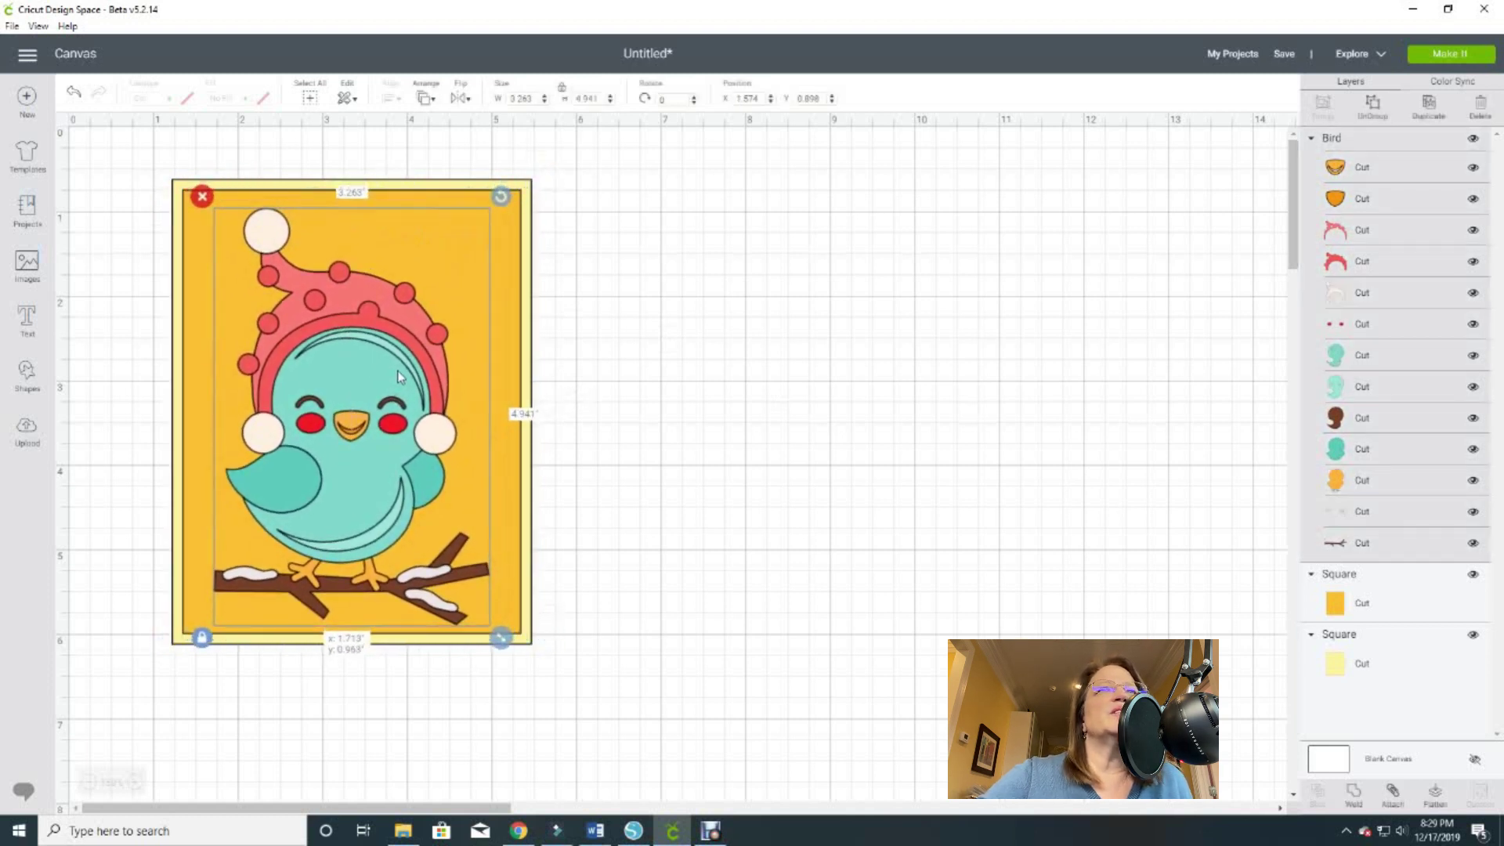
left_click(704, 191)
mouse_move(426, 232)
left_mouse_down()
mouse_move(619, 246)
mouse_move(422, 228)
left_mouse_up()
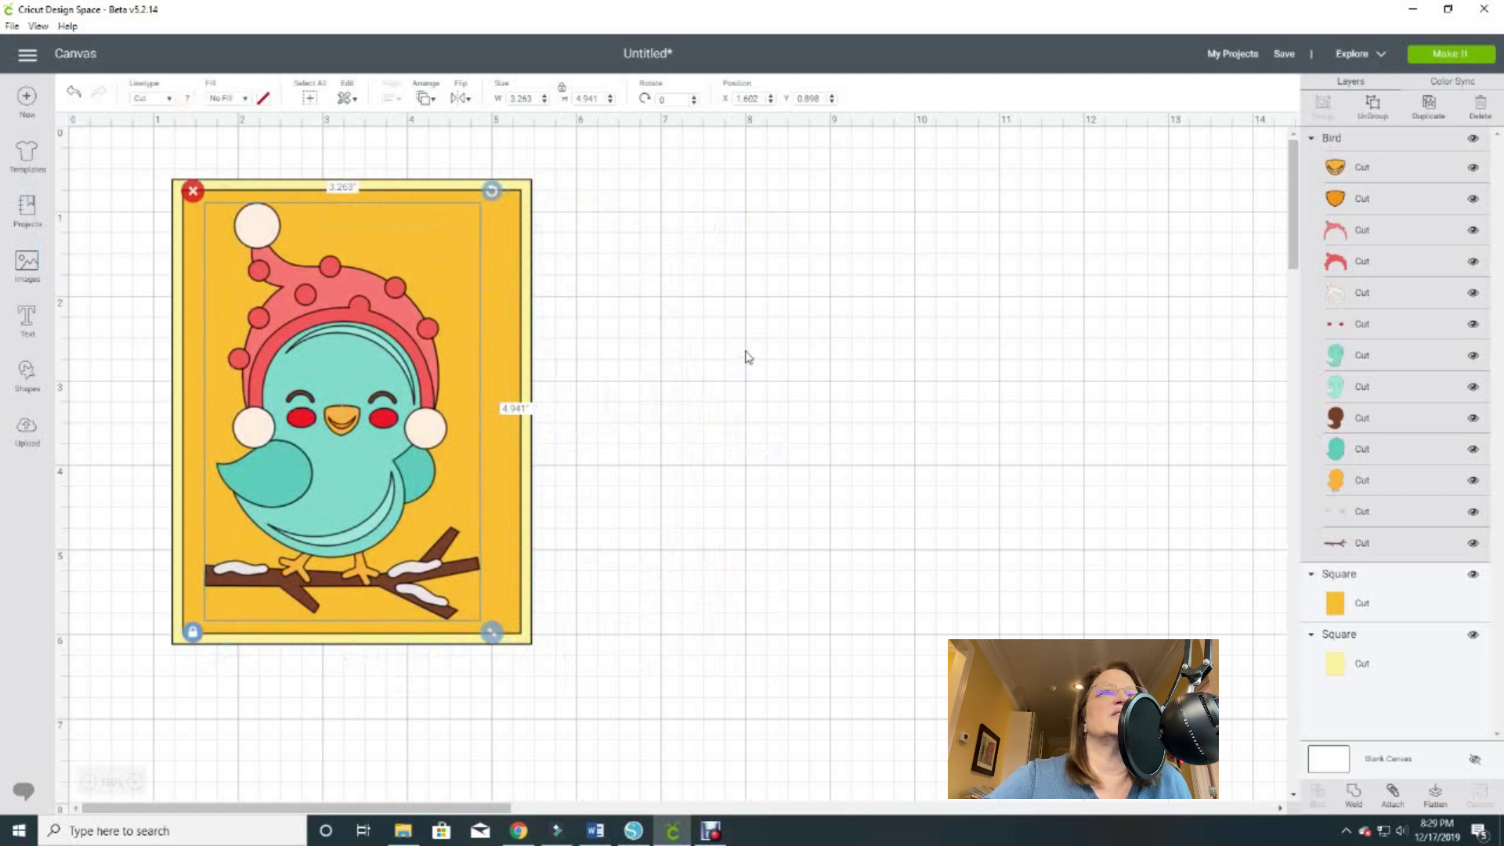
left_click(714, 354)
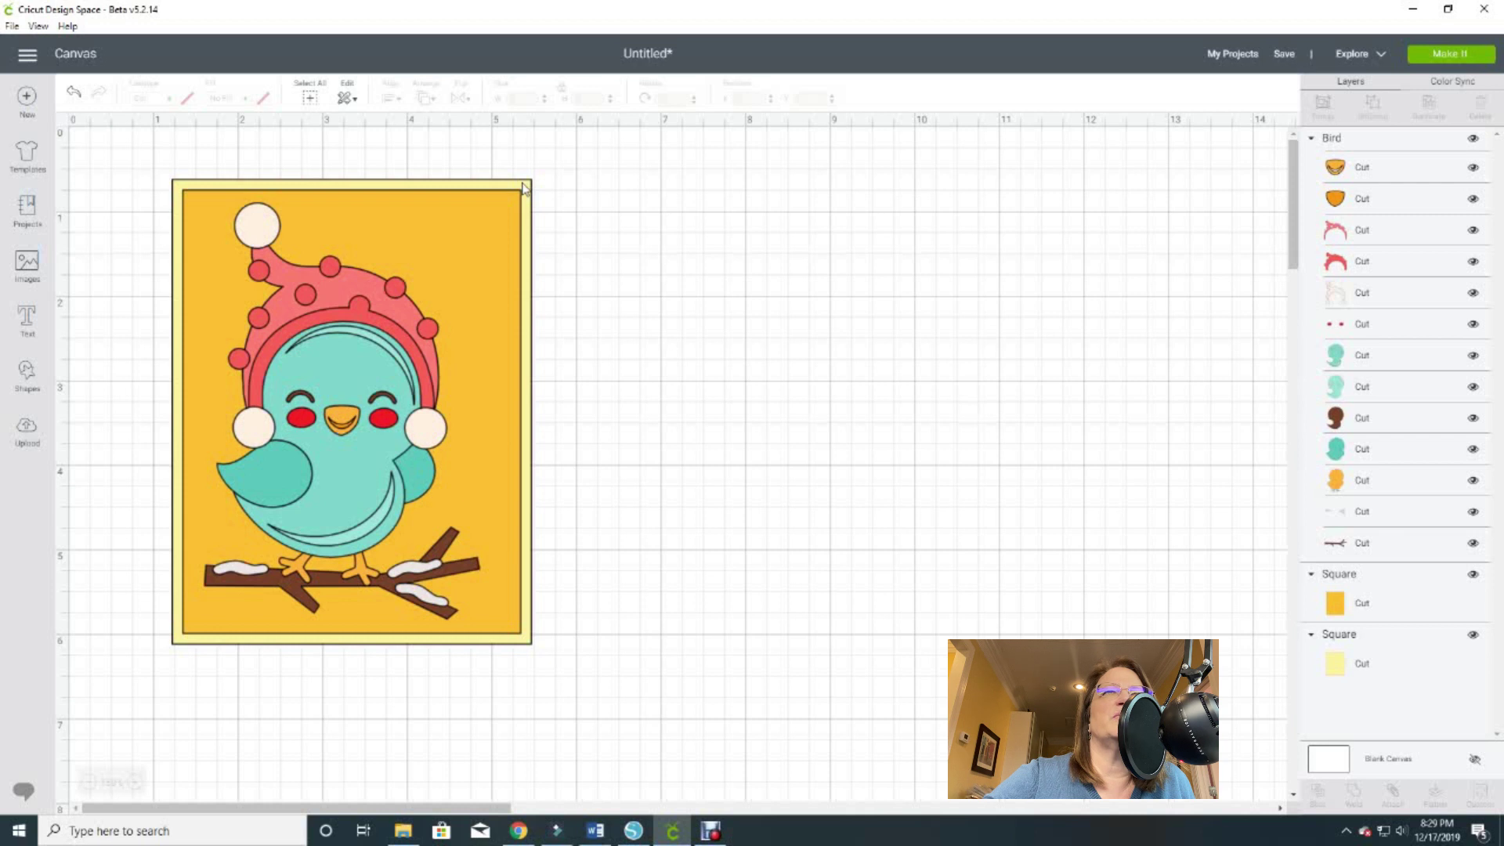
Shift the light yellow rectangle slightly to about X 1.21 and Y 0.68 inches and hide its layer
mouse_move(469, 185)
left_mouse_down()
mouse_move(603, 168)
mouse_move(465, 189)
left_mouse_up()
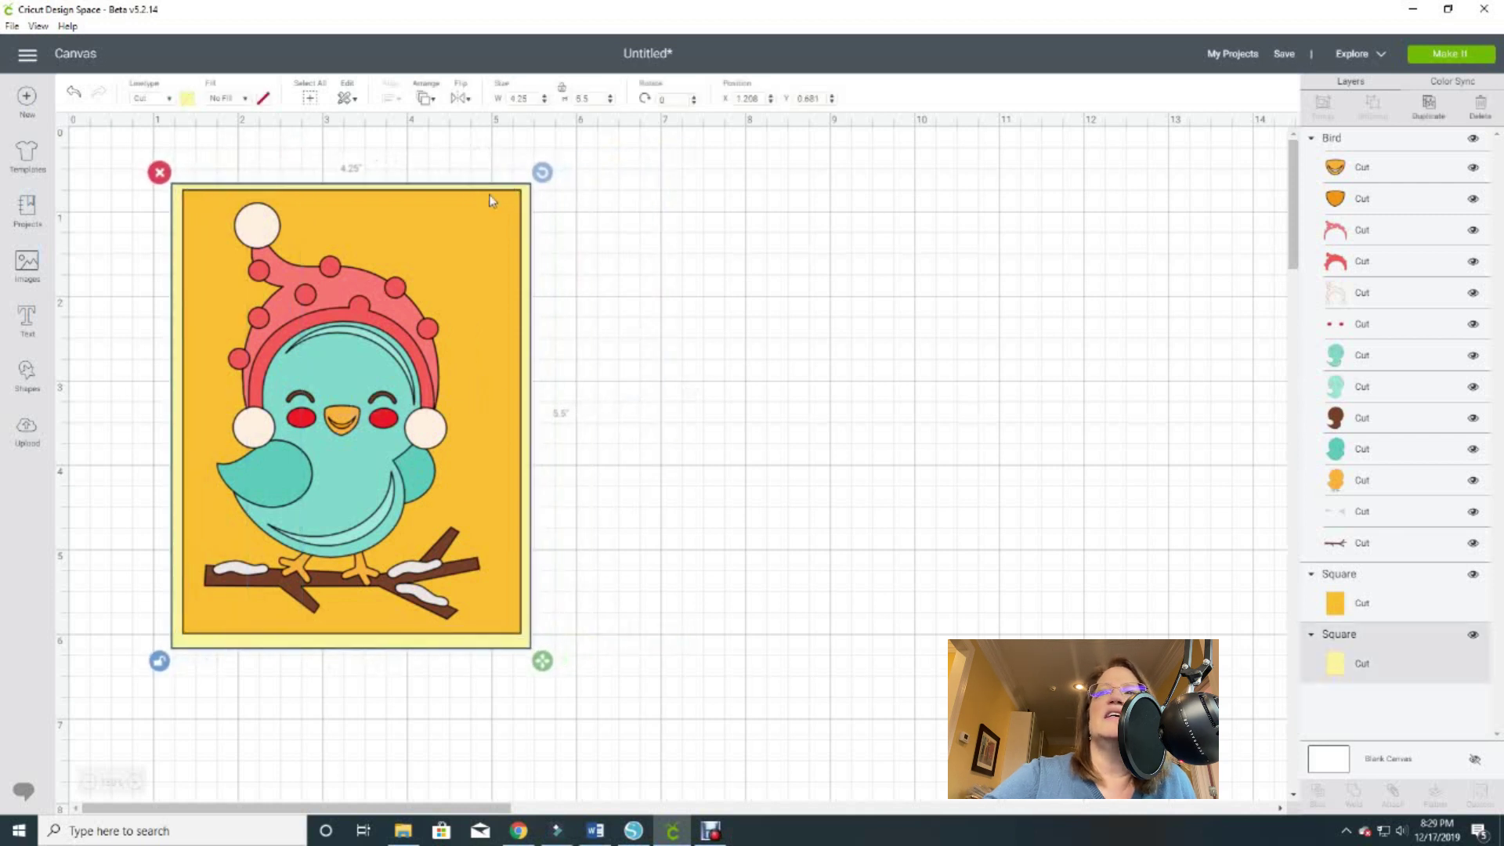
left_click(1472, 634)
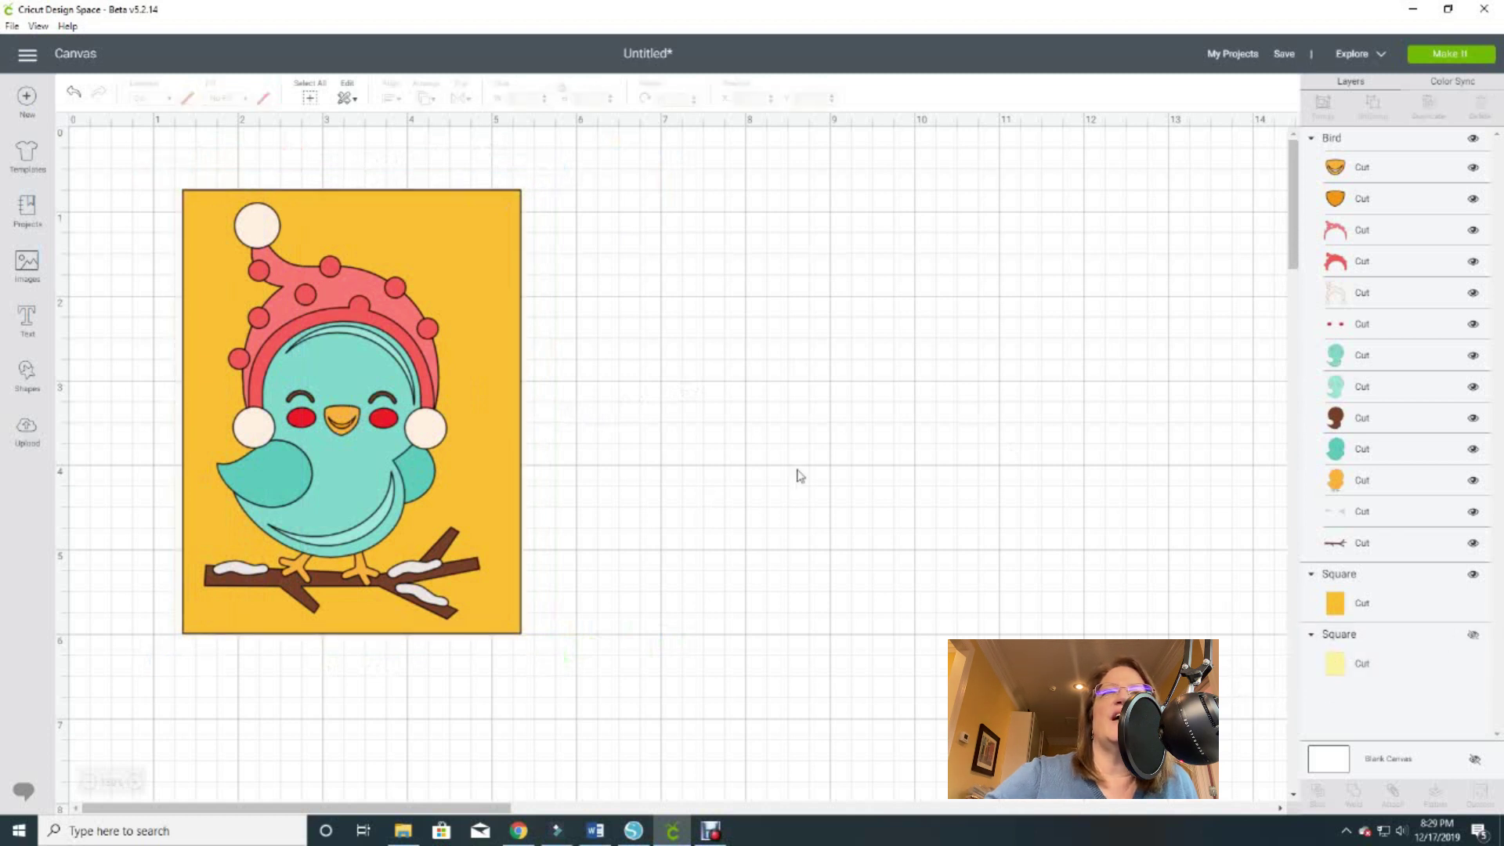
Move the golden rectangle to about X 1.28 and Y 0.78 inches and unhide the light yellow rectangle
mouse_move(458, 397)
left_mouse_down()
mouse_move(1014, 376)
mouse_move(954, 393)
mouse_move(936, 326)
mouse_move(819, 400)
mouse_move(441, 400)
mouse_move(452, 392)
left_mouse_up()
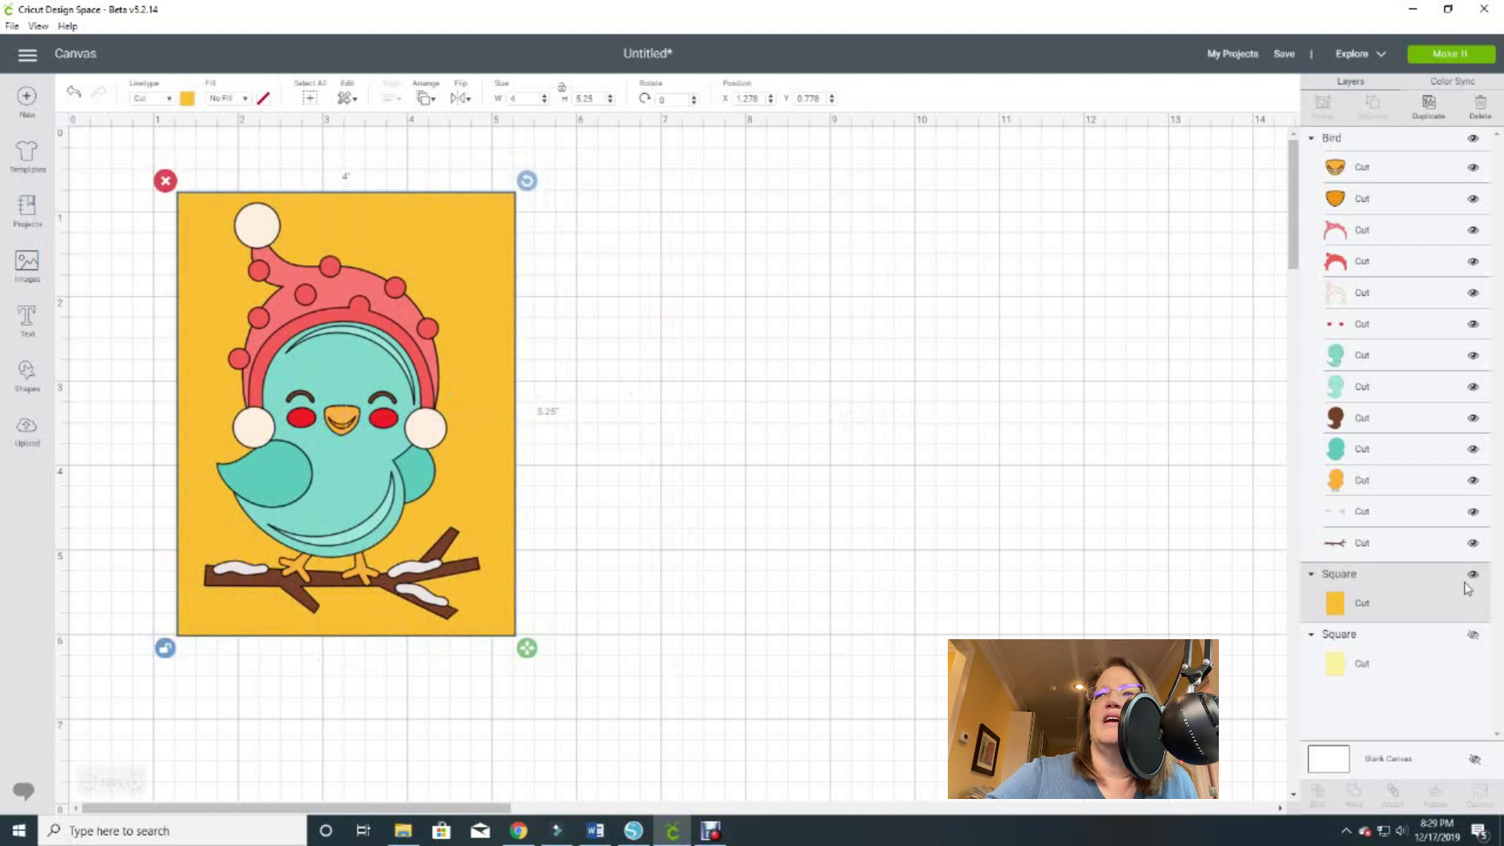
left_click(1473, 576)
left_click(1473, 578)
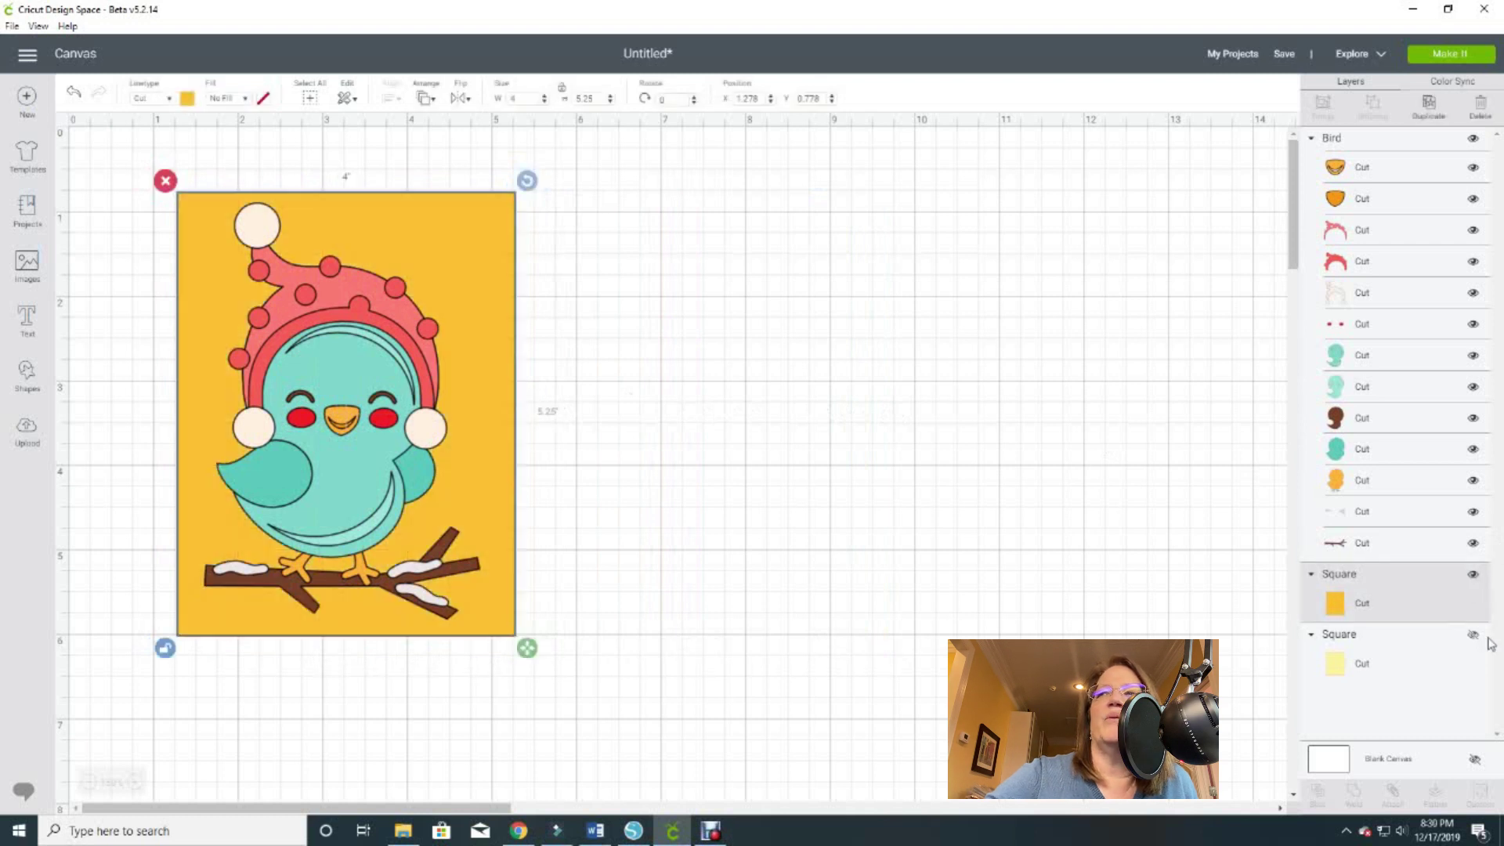
left_click(1472, 634)
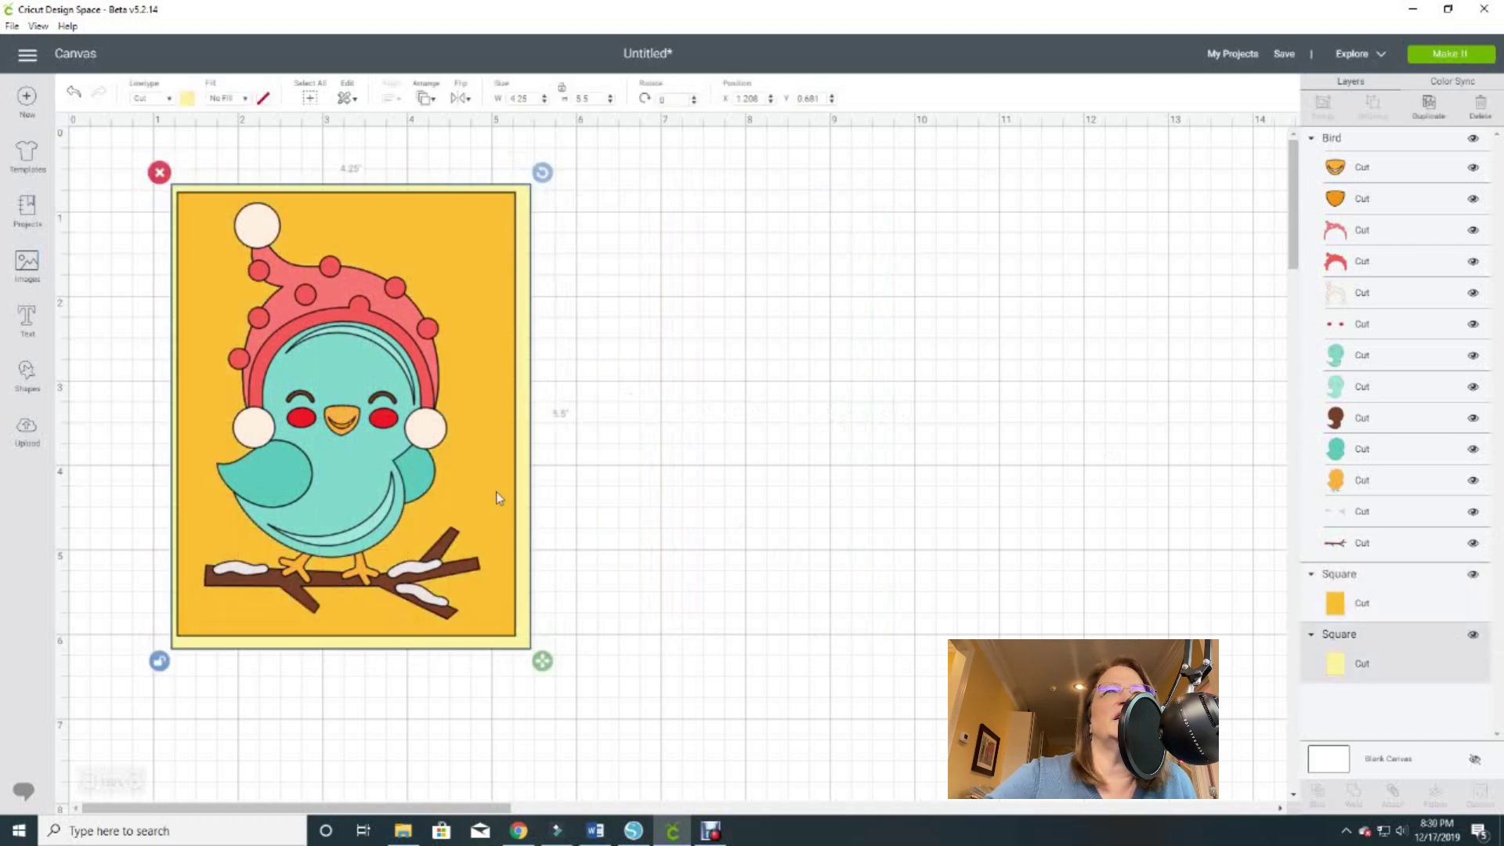
Select the bird together with both rectangles and center-align all of them on each other
left_click_drag(99, 142, 571, 703)
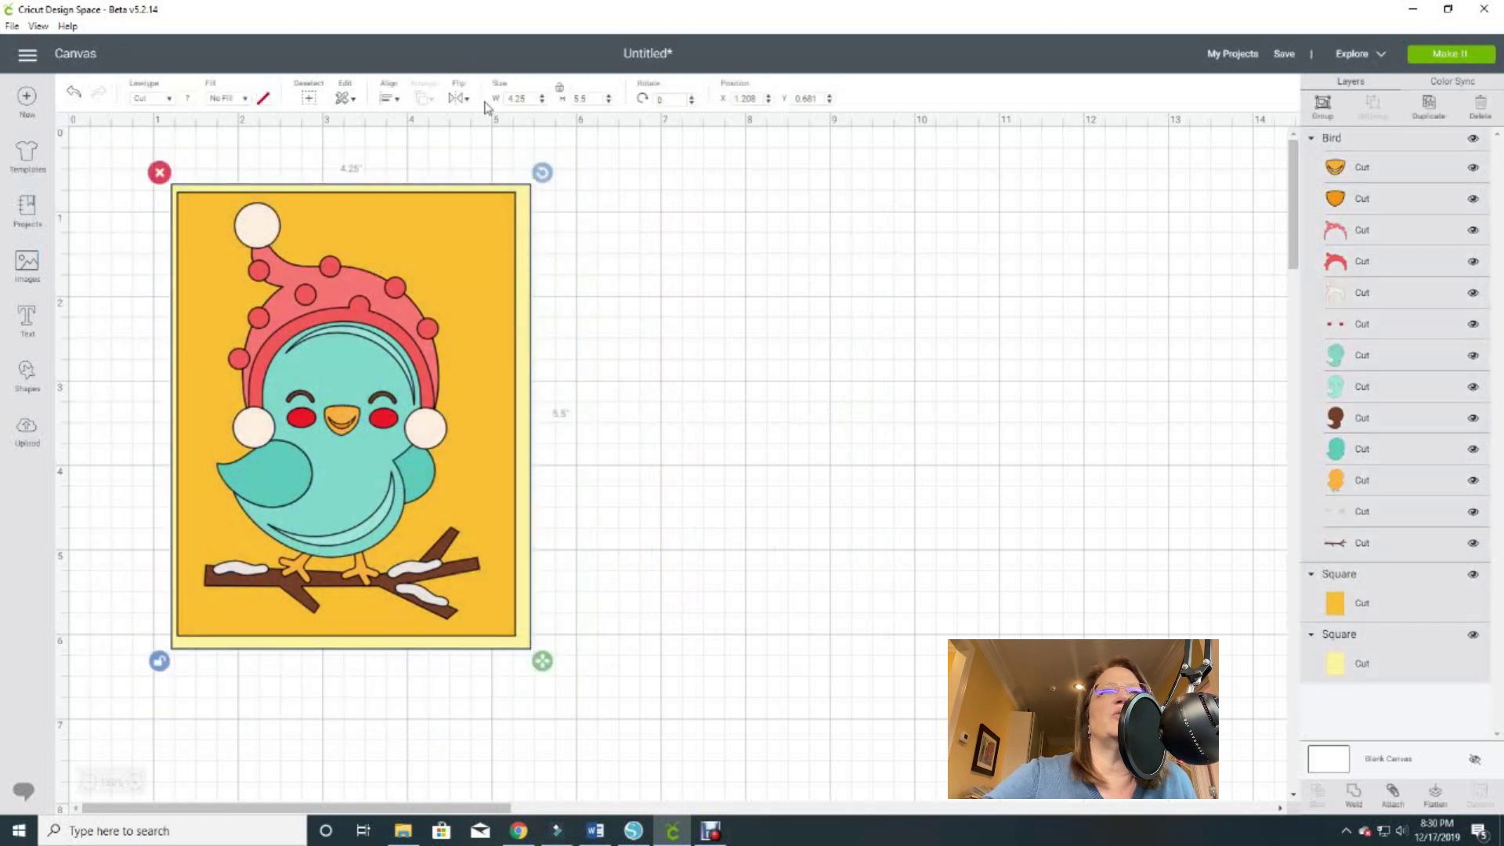
left_click(1472, 575)
left_click(1473, 576)
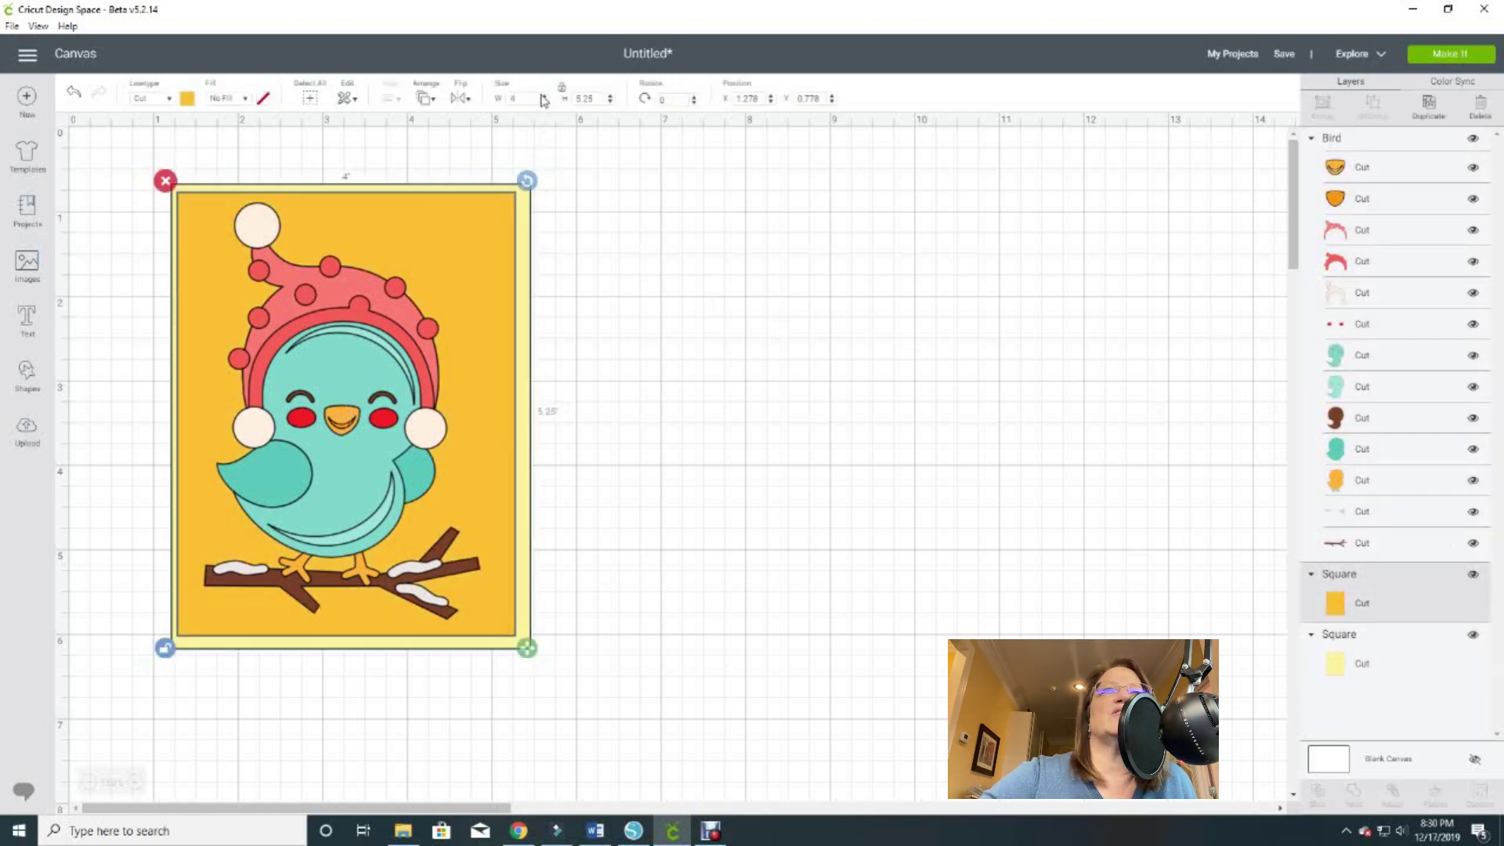
left_click(430, 101)
left_click(106, 134)
left_click_drag(112, 147, 577, 682)
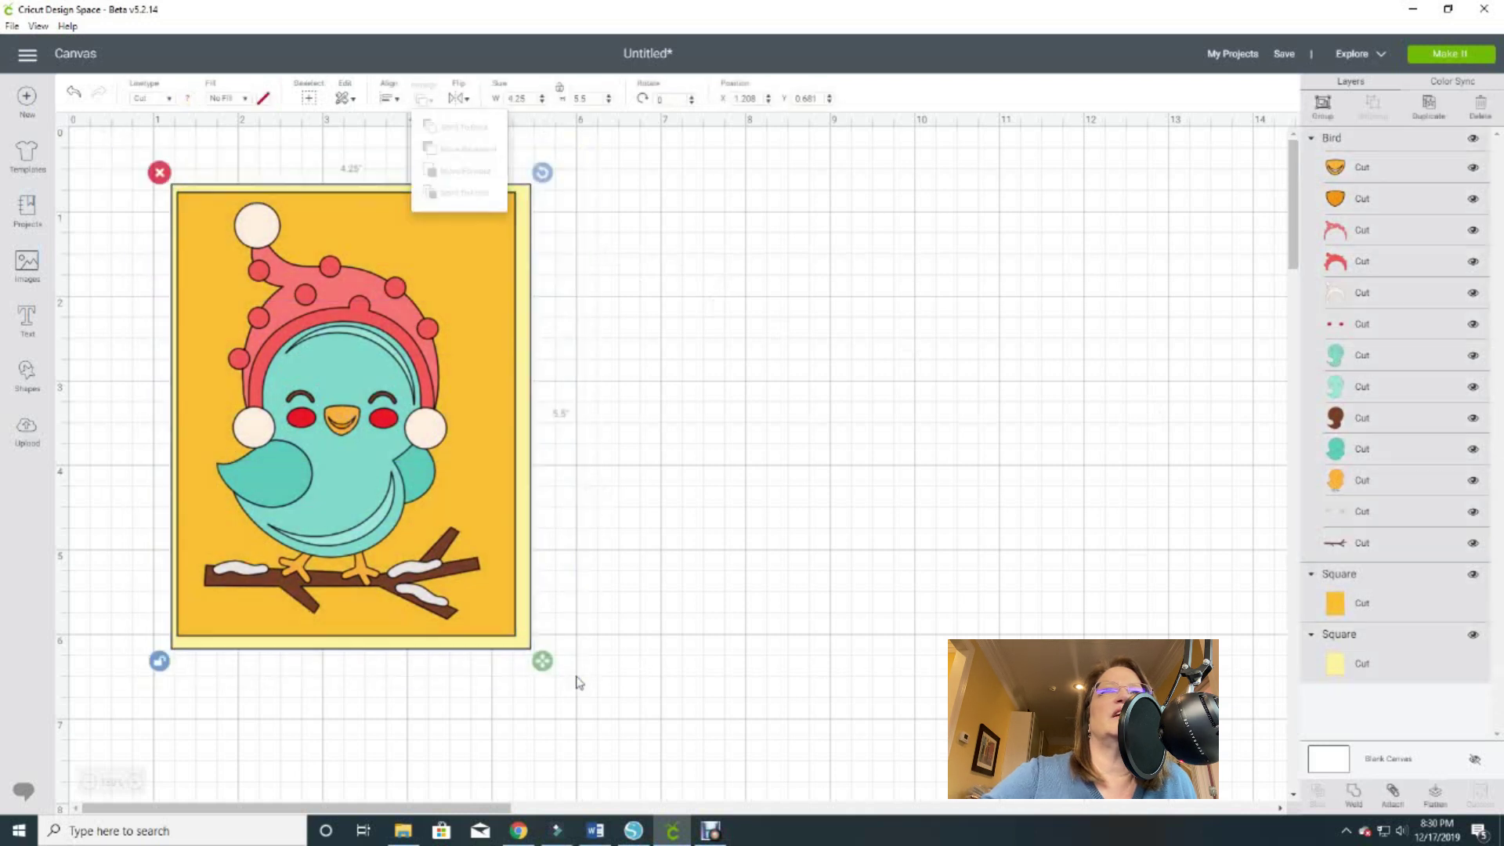
left_click(390, 99)
left_click(433, 280)
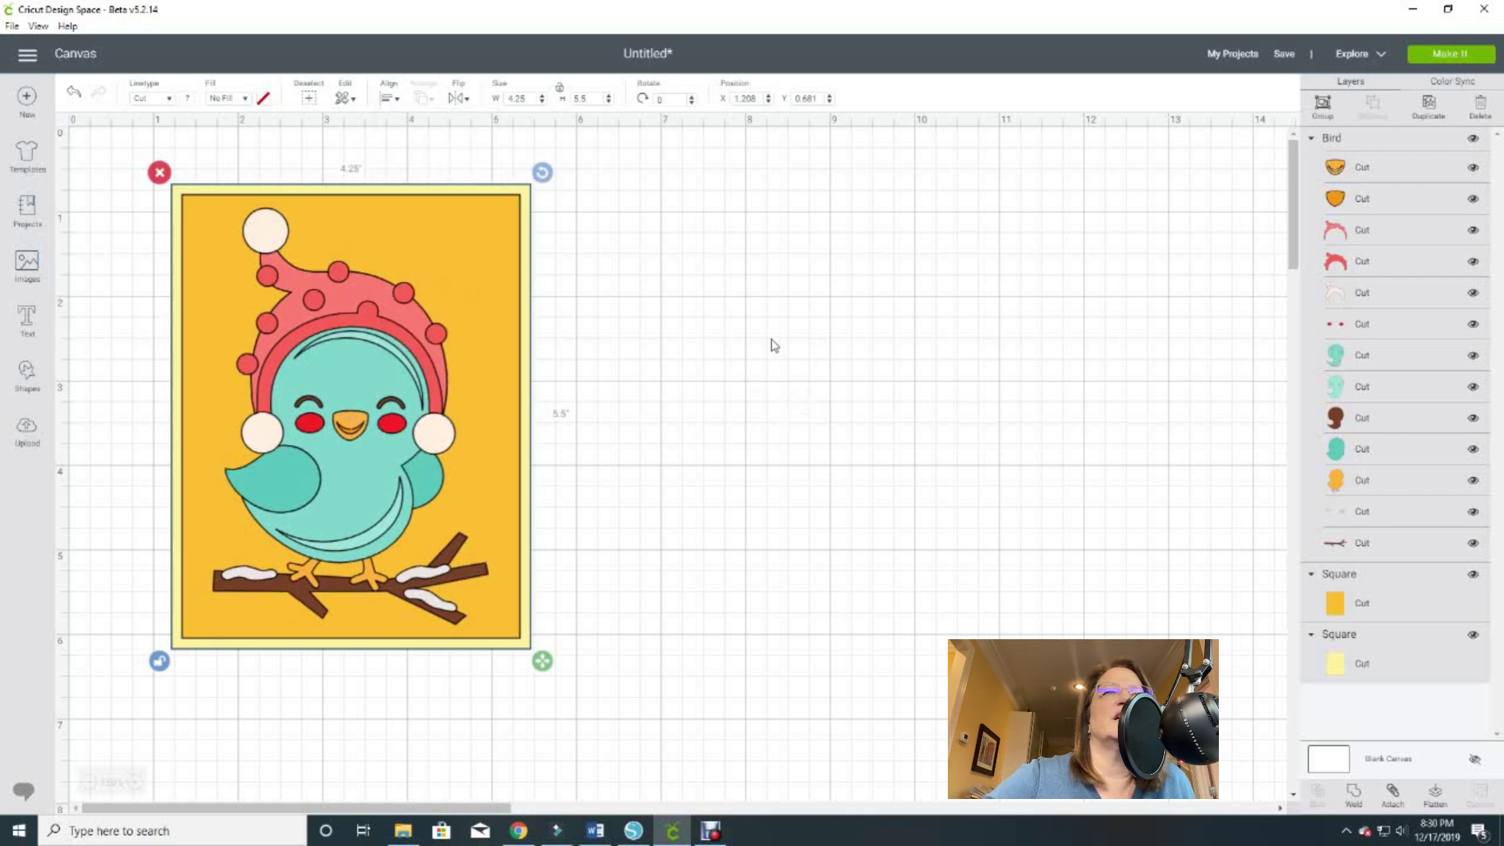
Separate the bird from the card, placing it beside the two rectangles at about X 5.59 and Y 0.88 inches
left_click_drag(397, 389, 736, 403)
left_click(605, 415)
left_click(335, 407)
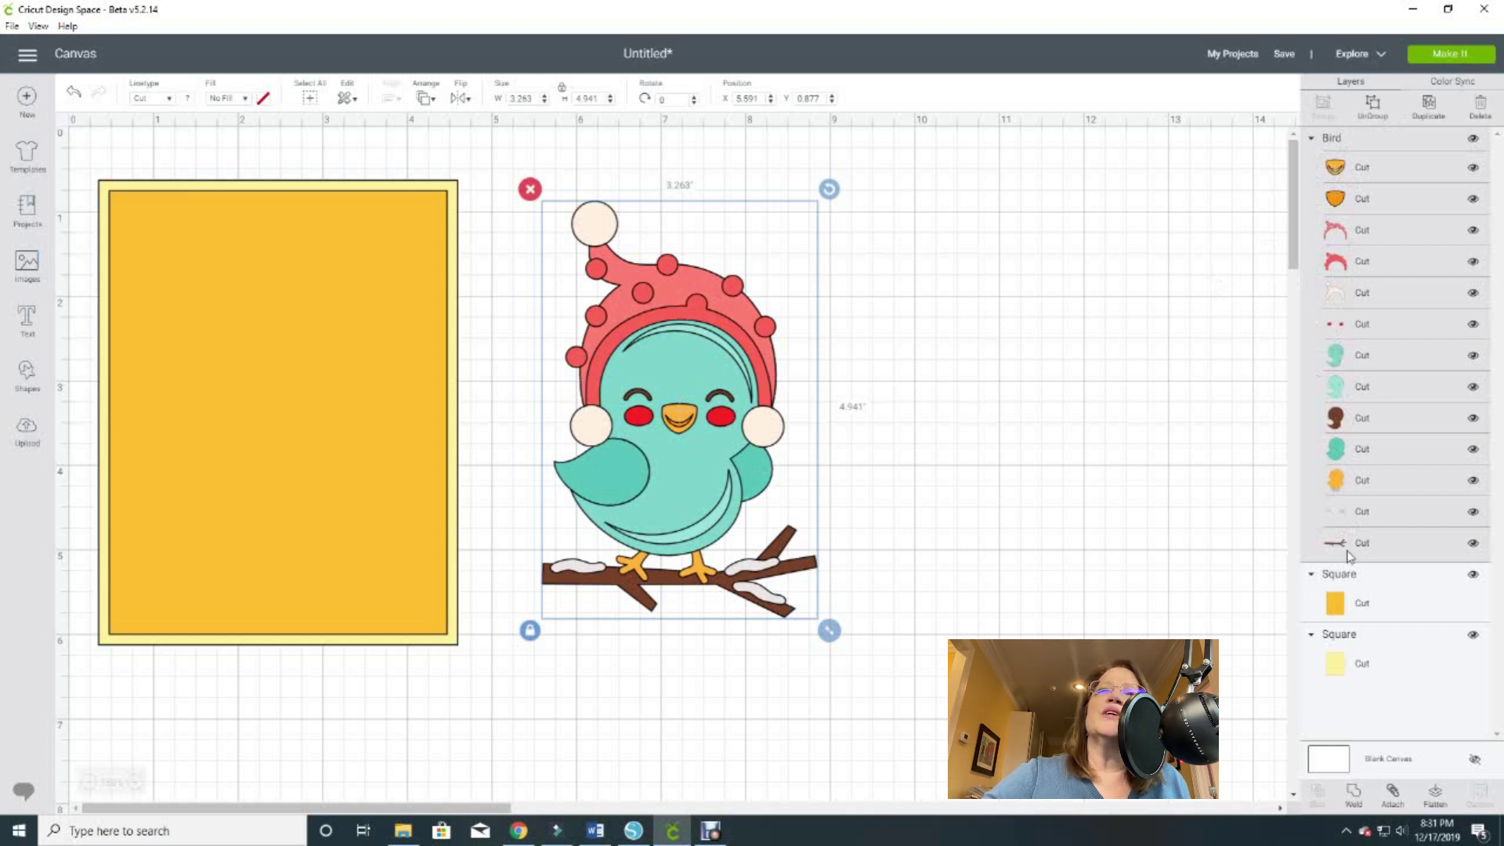
left_click(971, 439)
left_click(764, 397)
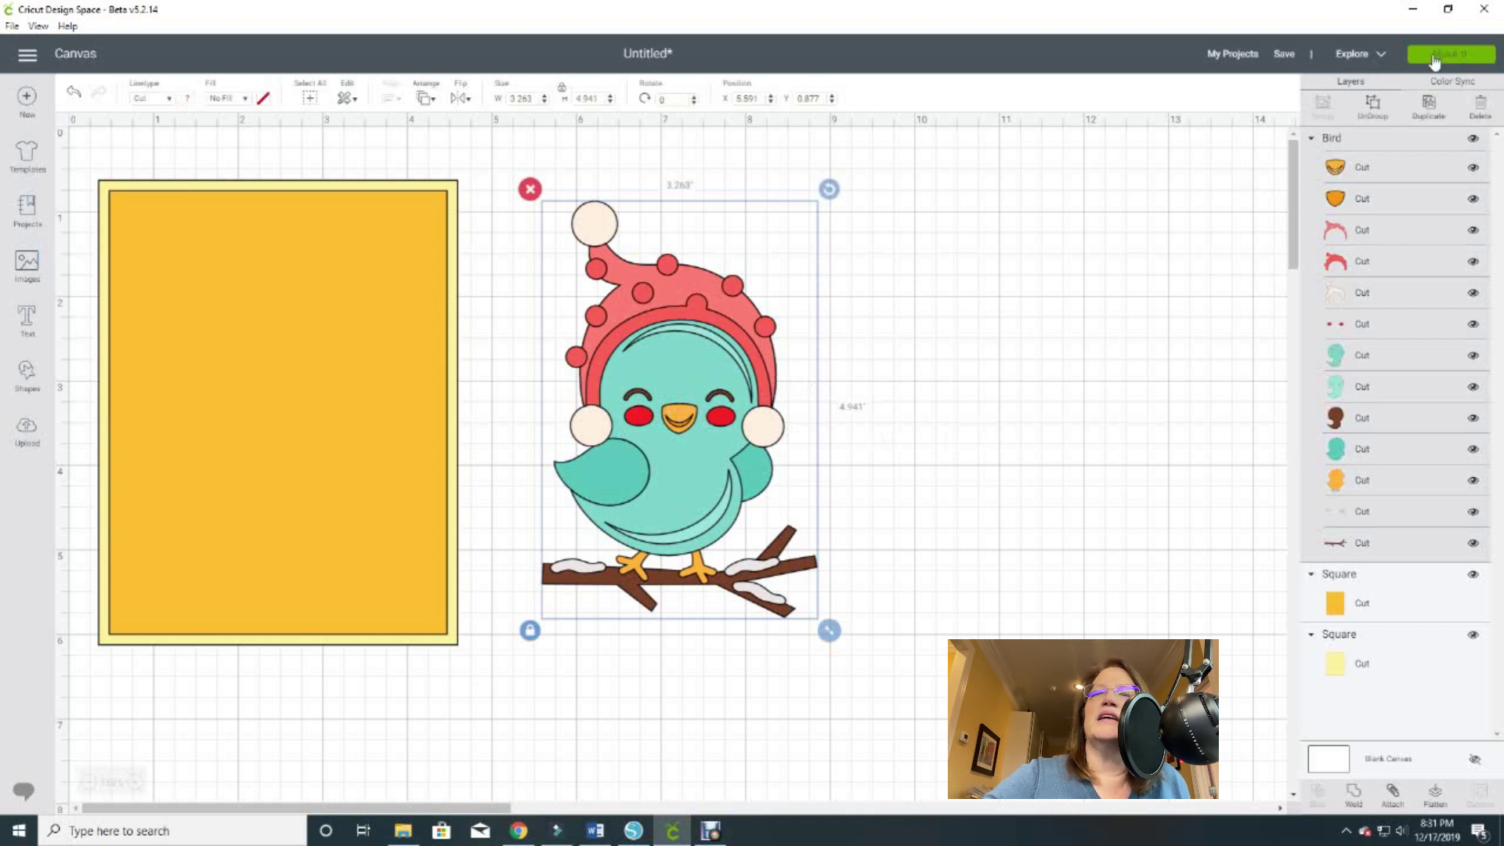
left_click(1050, 321)
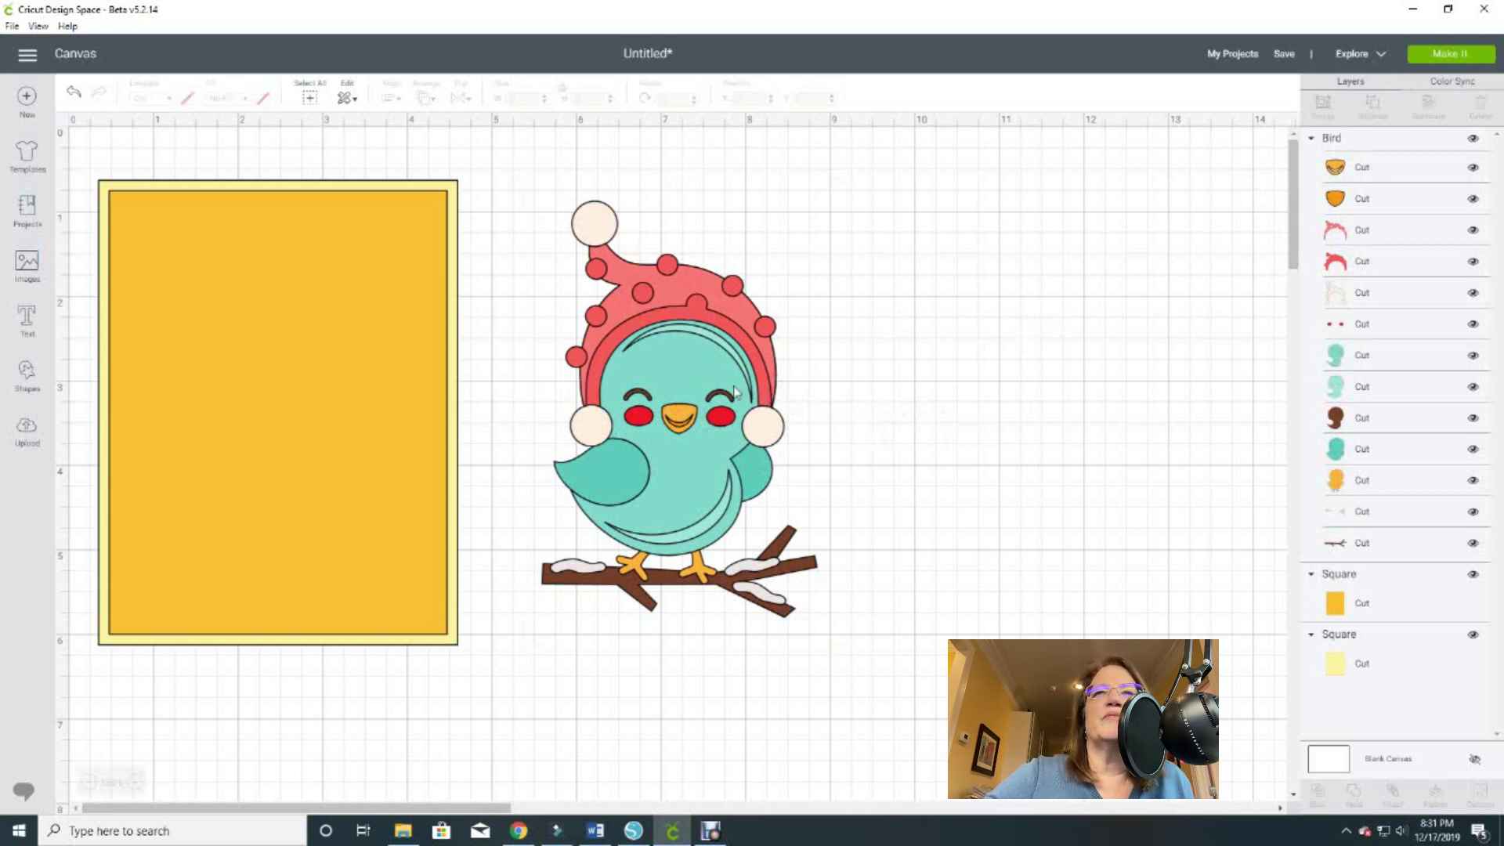
Duplicate the bird and place the copy beside the original at about X 9.42 and Y 0.9 inches
left_click(697, 382)
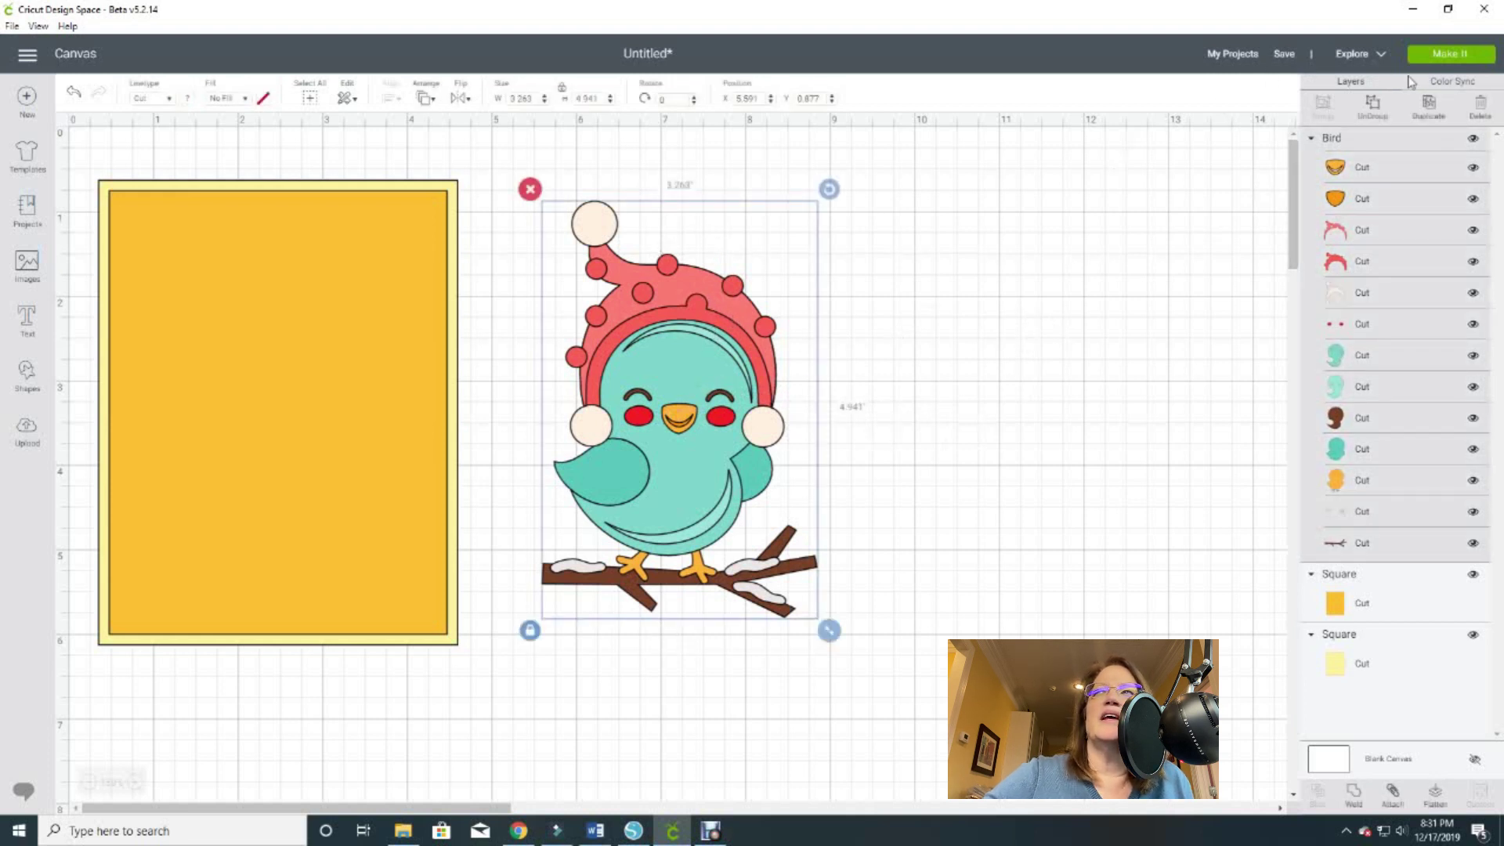
left_click(1427, 104)
left_click_drag(766, 365, 1047, 337)
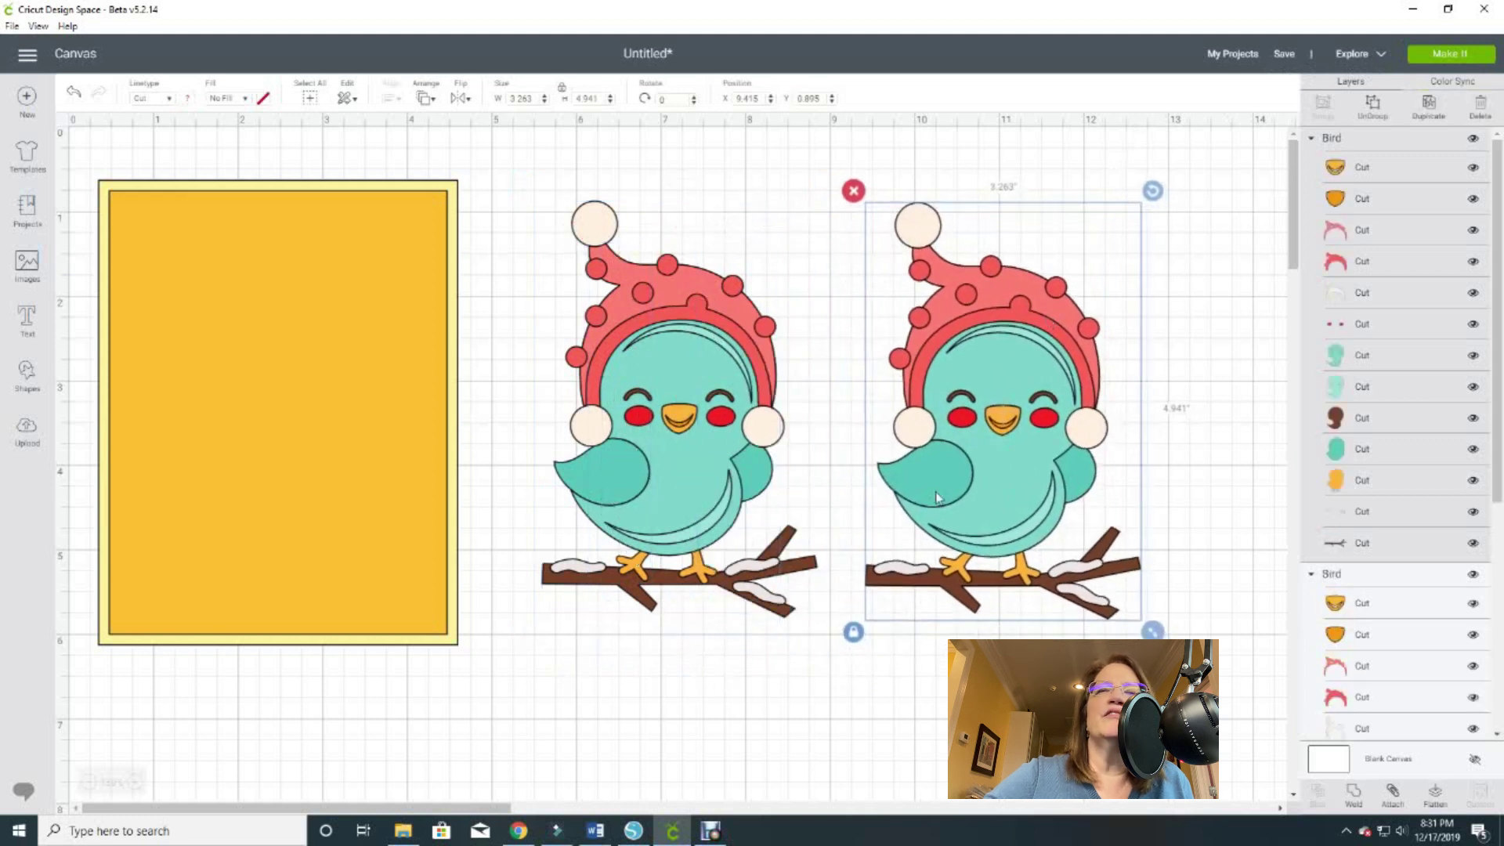
Flatten the original bird for printing, undo a small move of it, and unflatten it into separate printable layers
left_click(648, 501)
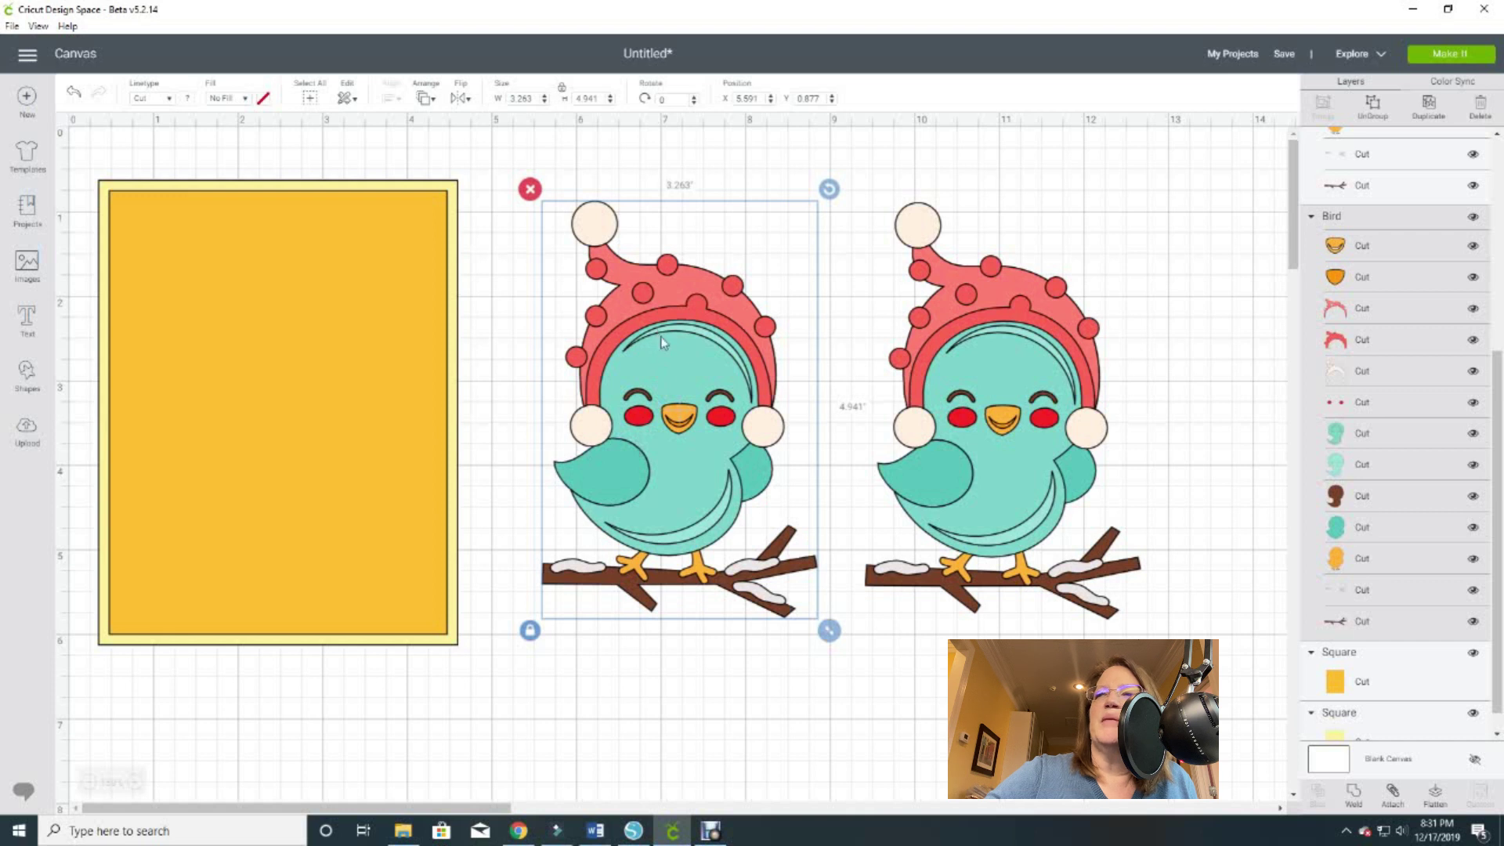
left_click(1437, 797)
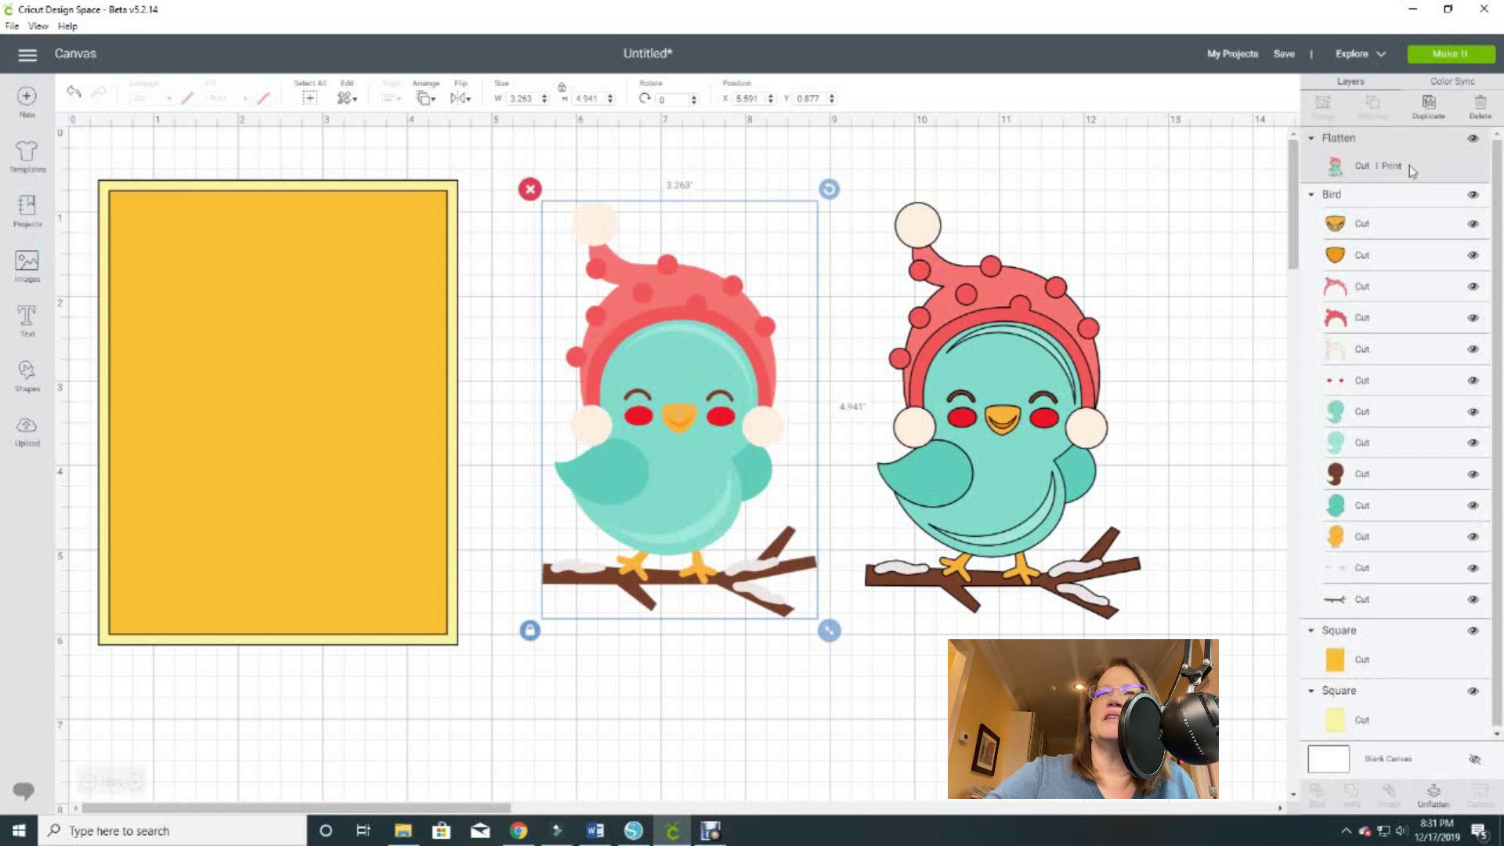
mouse_move(683, 467)
left_mouse_down()
mouse_move(726, 415)
mouse_move(687, 451)
left_mouse_up()
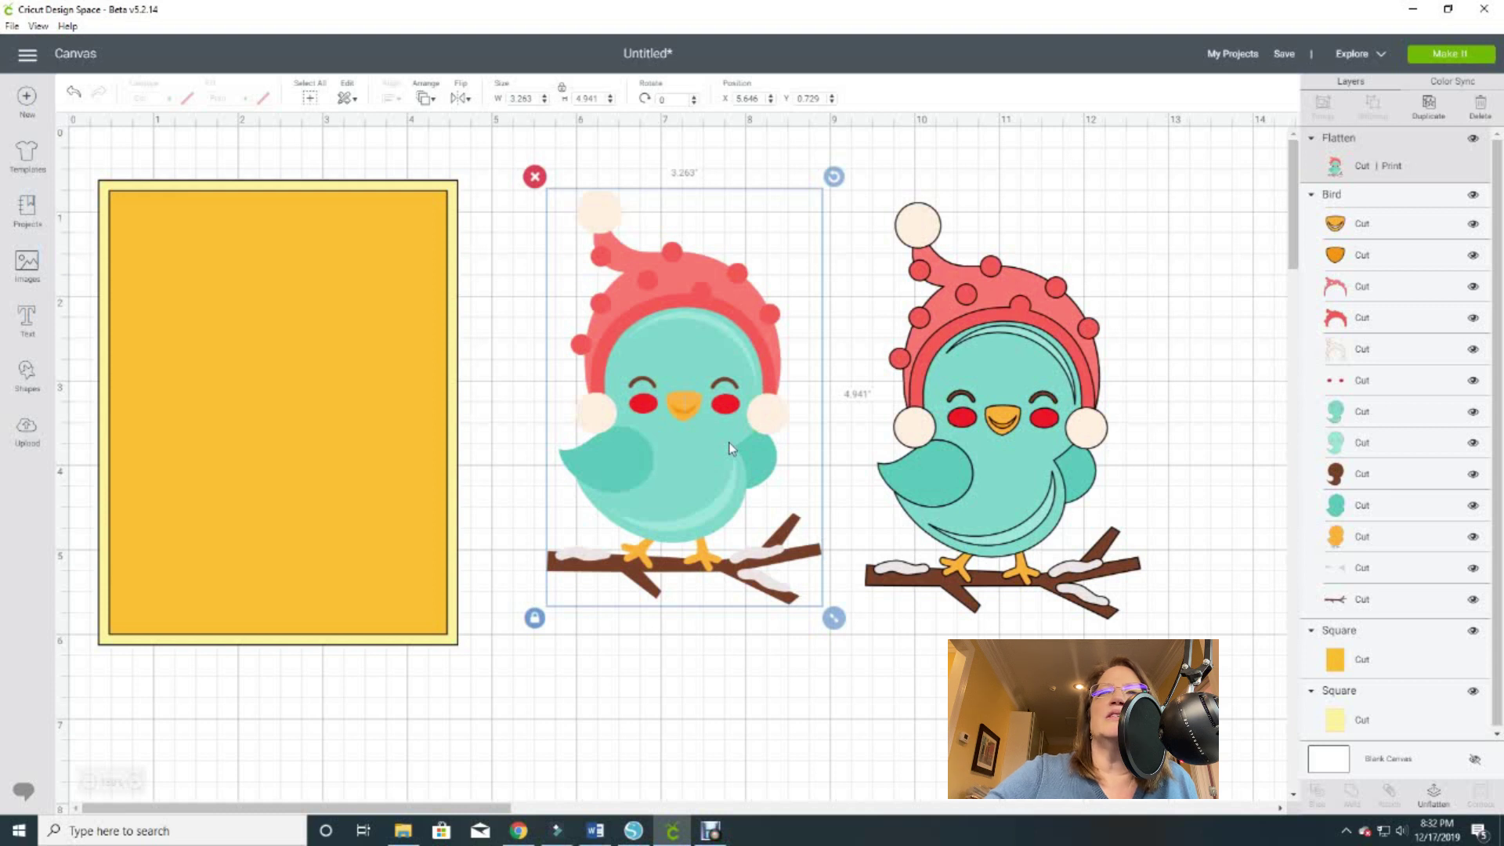
left_click(74, 93)
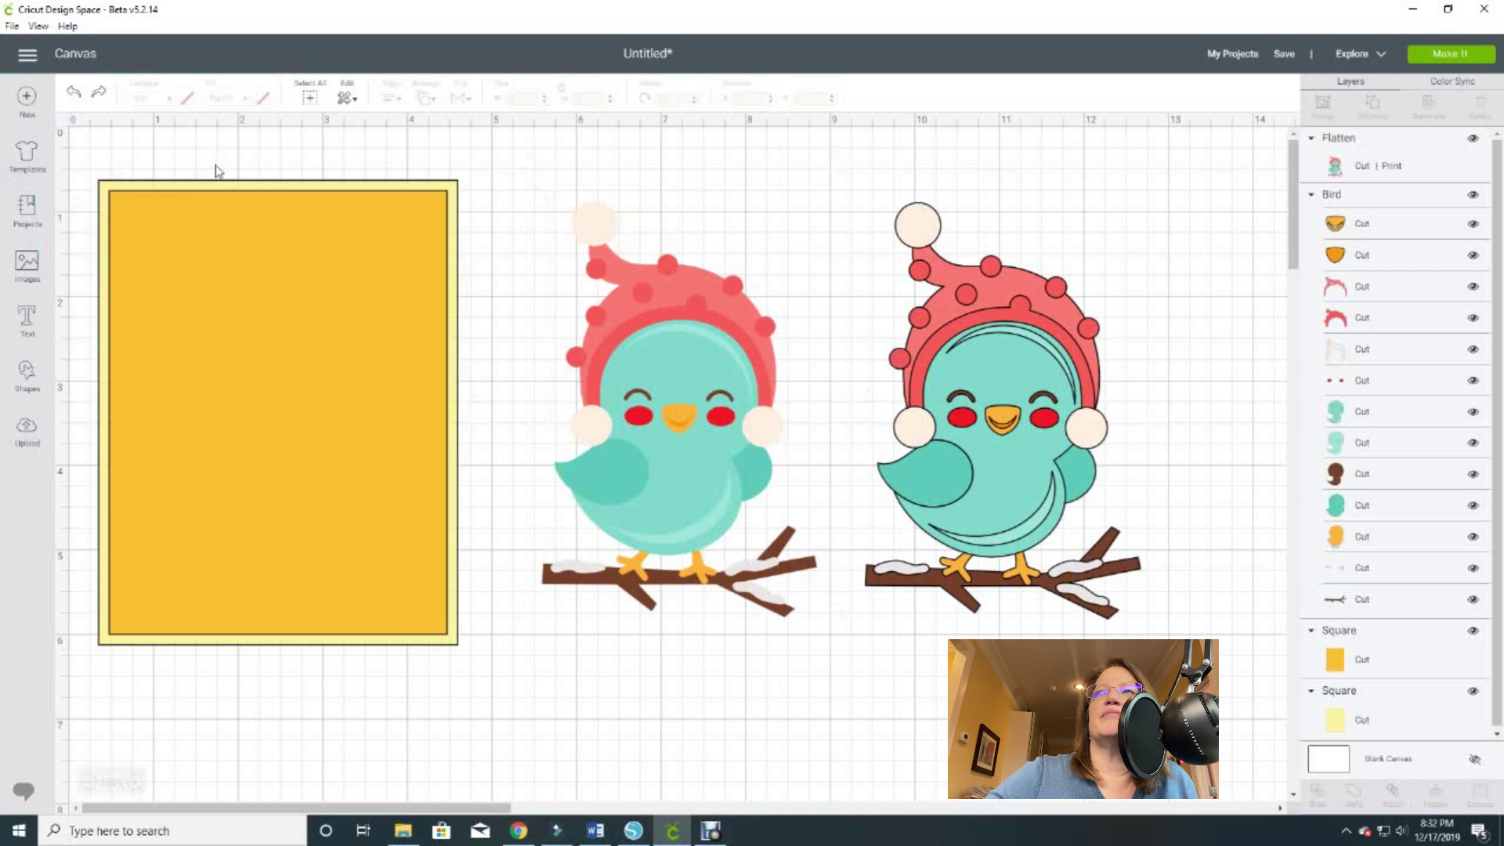
left_click(673, 332)
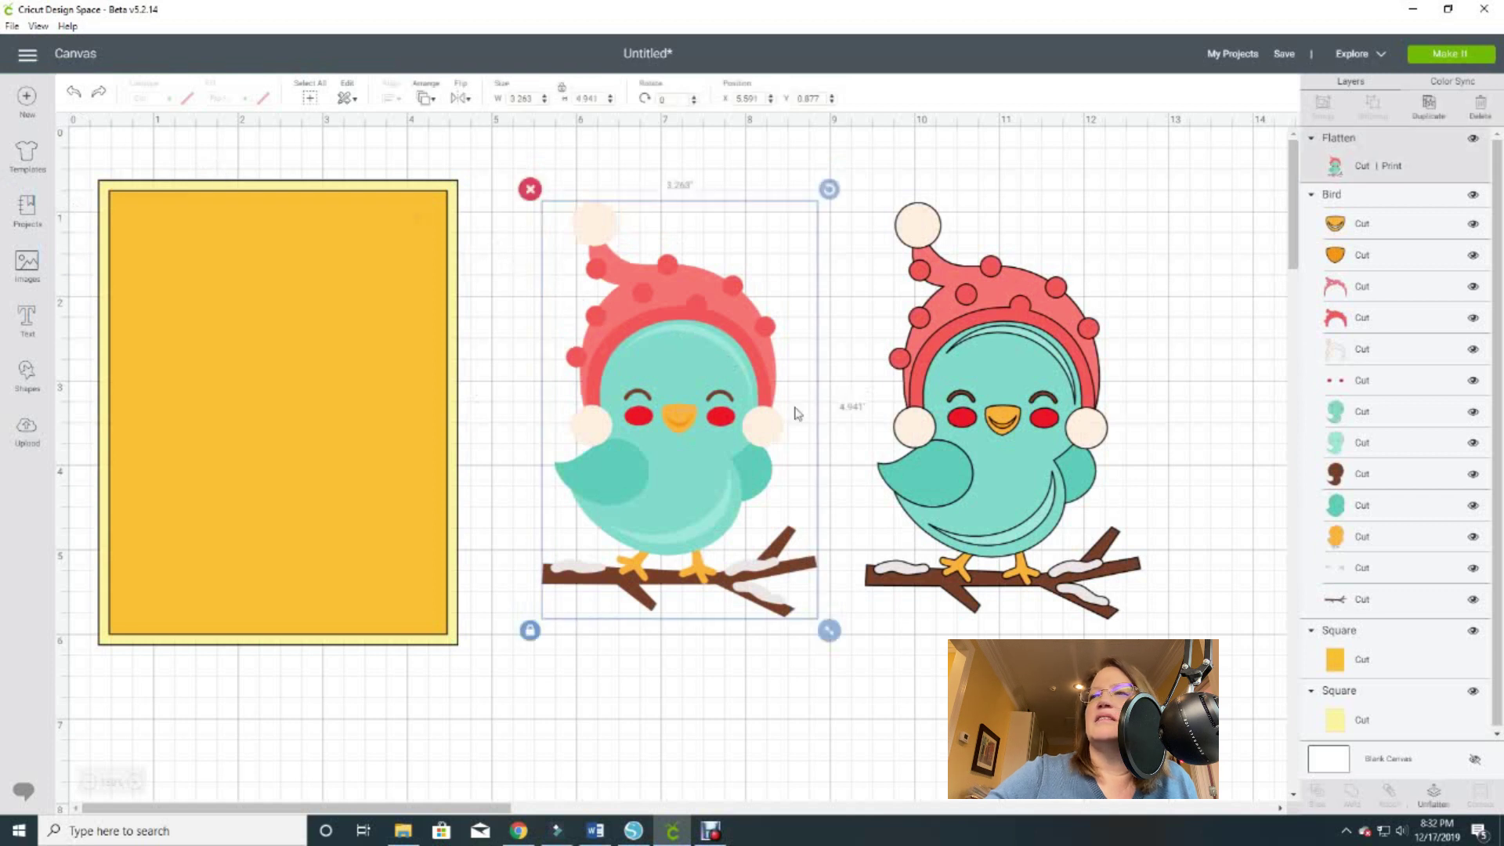
left_click(1433, 797)
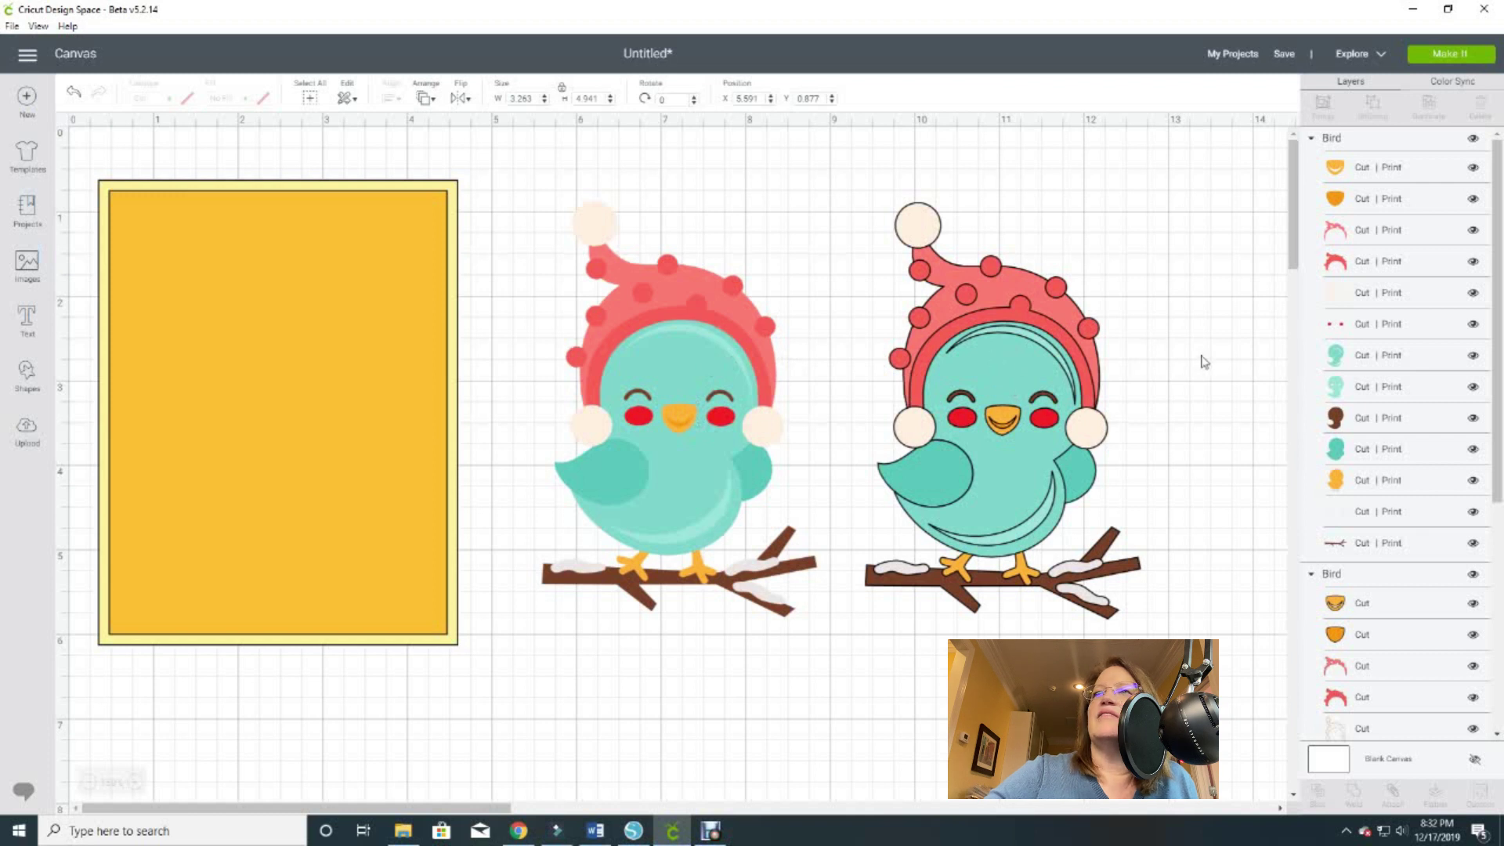
Hide and reshow the printable bird's light teal highlight layer and its teal body layer to see which parts they cover
left_click(1472, 389)
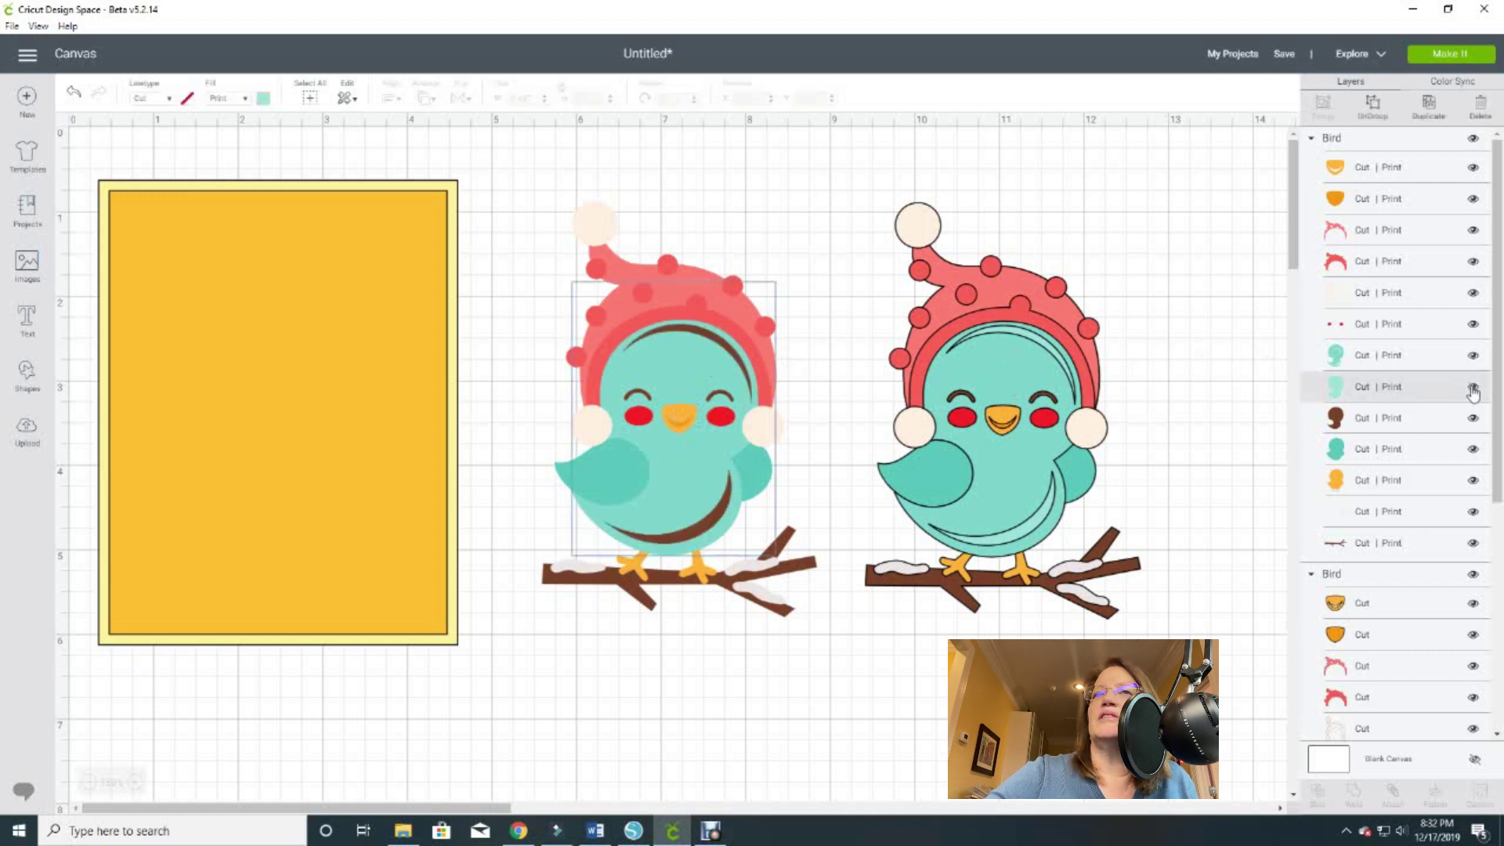
left_click(1473, 389)
left_click(1473, 389)
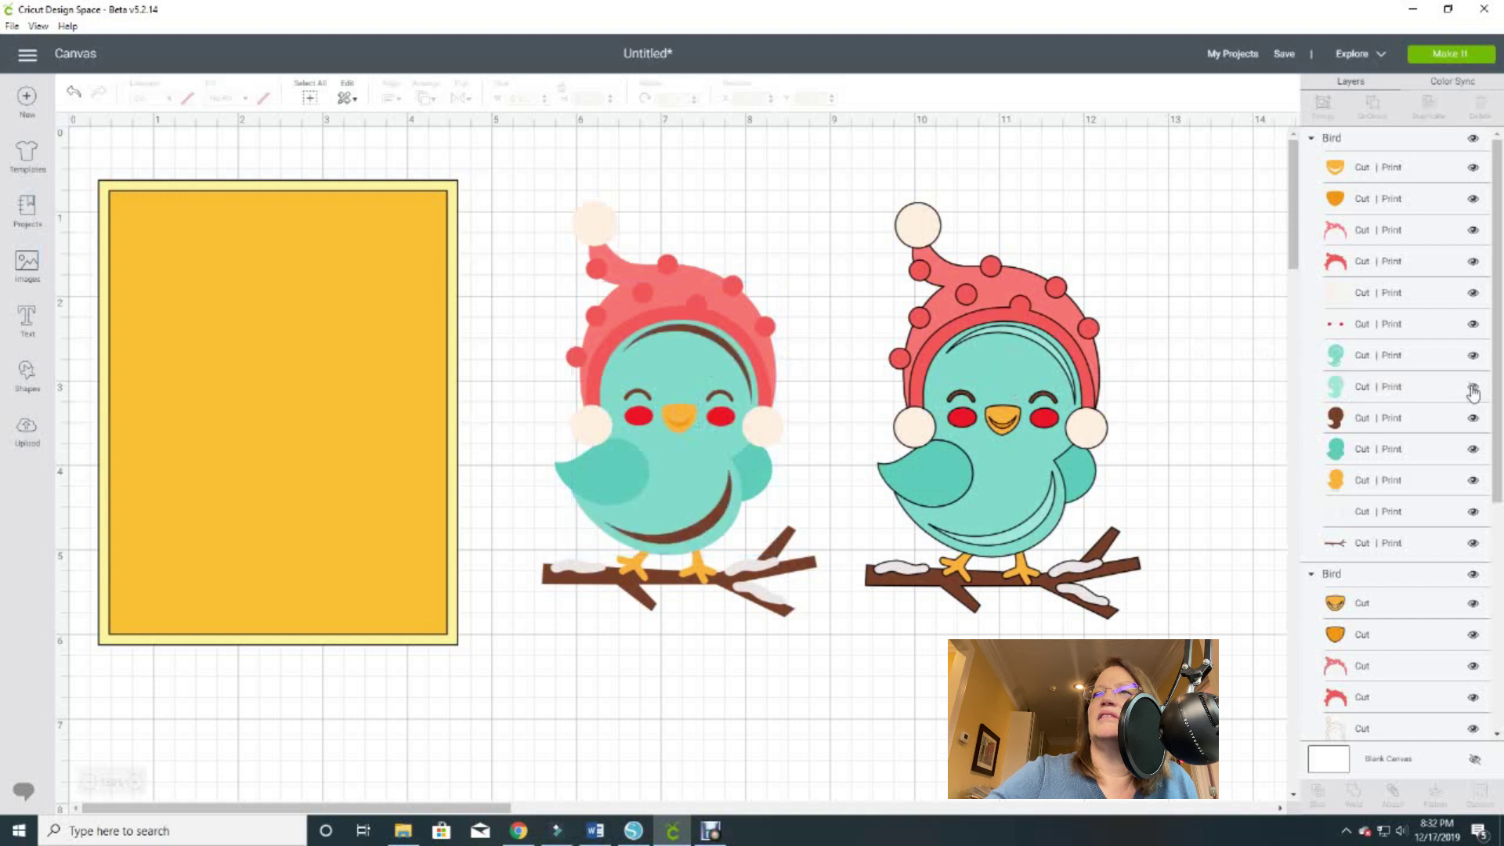
left_click(1473, 389)
left_click(1475, 357)
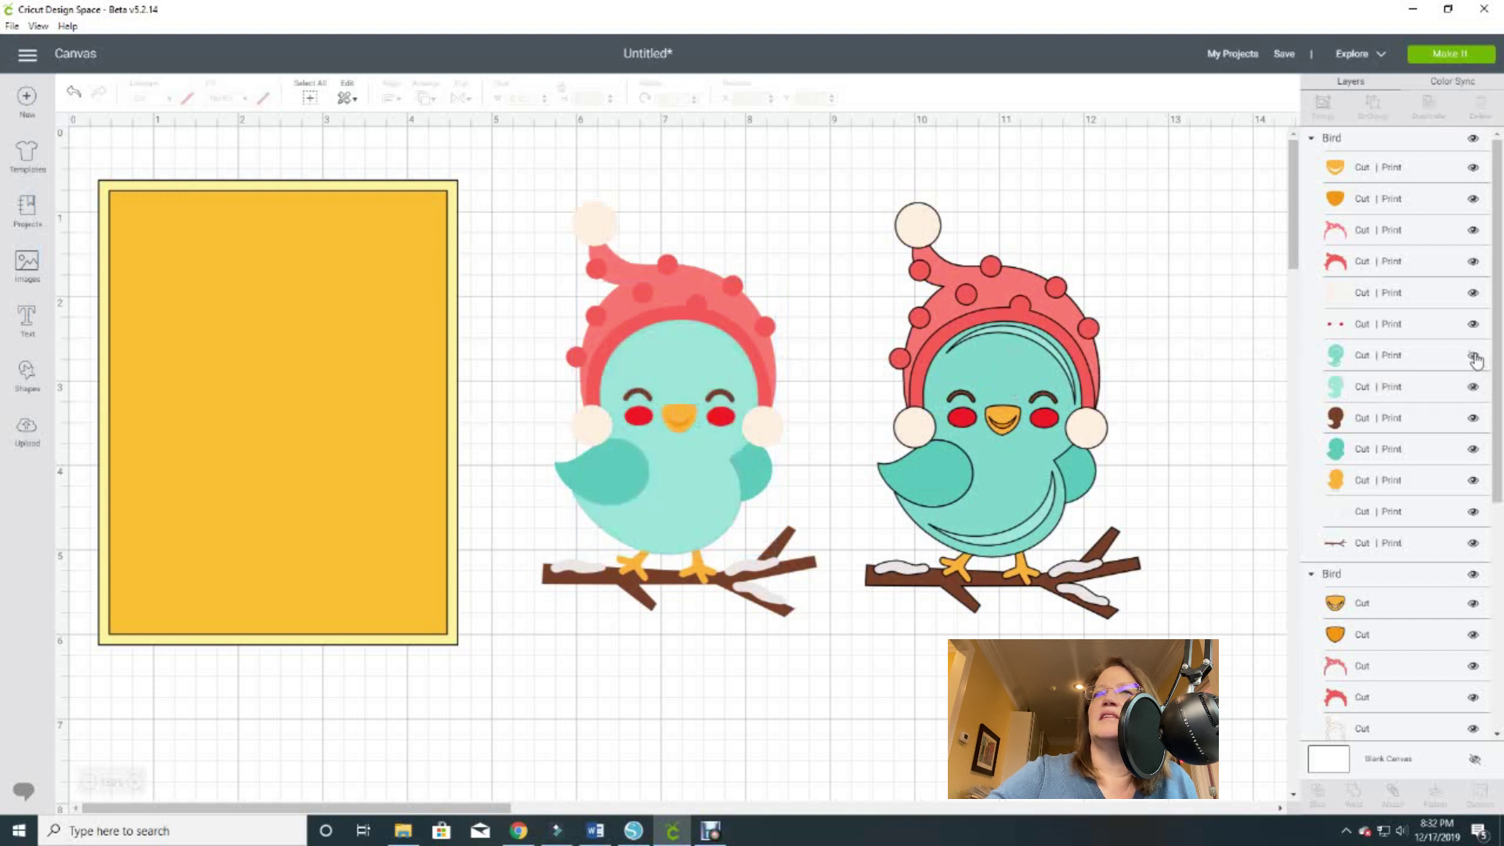
left_click(1474, 357)
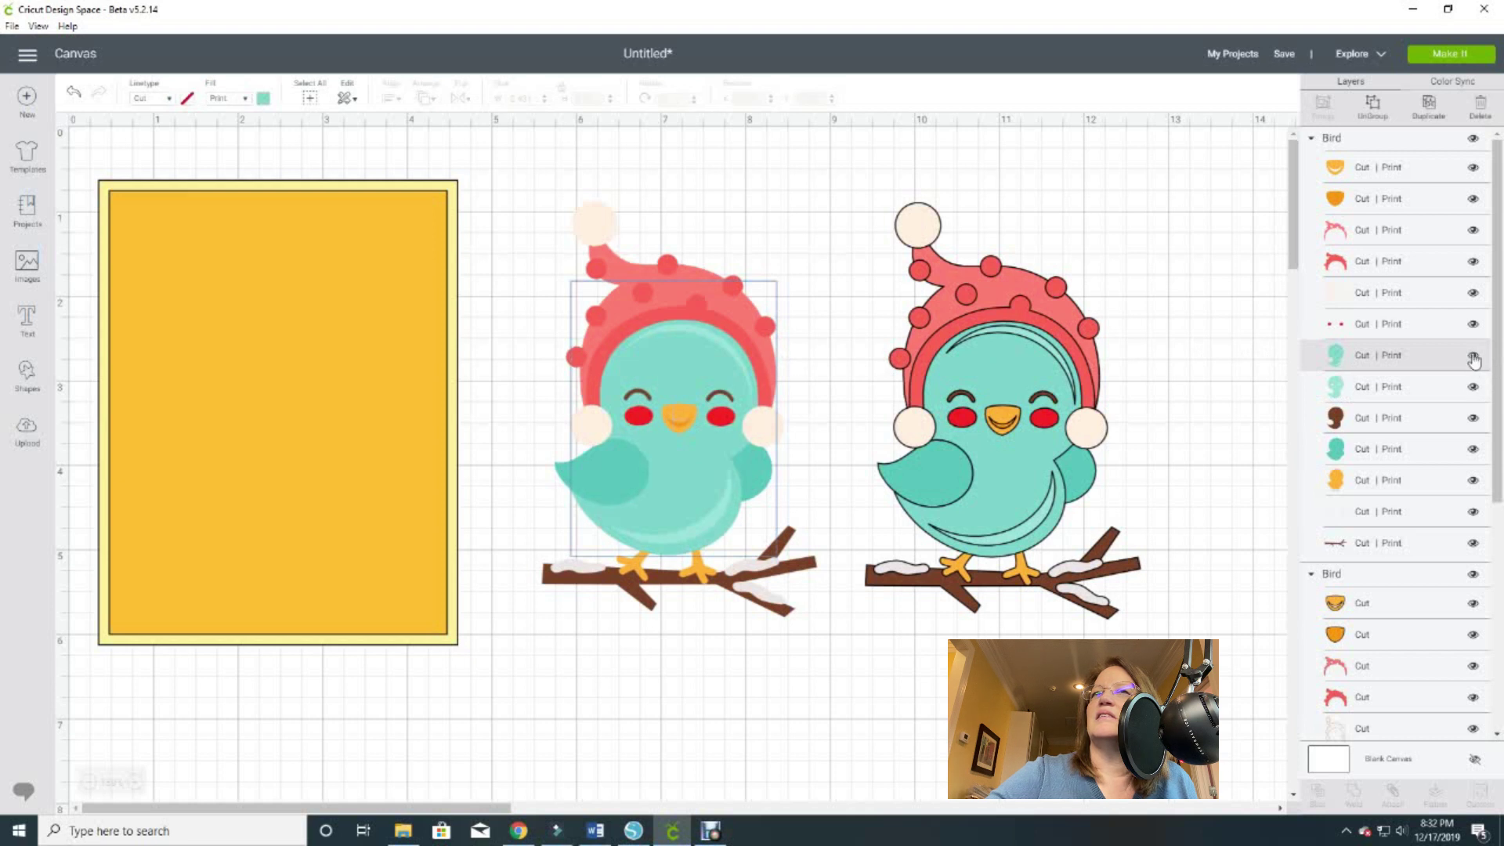
left_click(1475, 357)
left_click(1473, 358)
left_click(1473, 358)
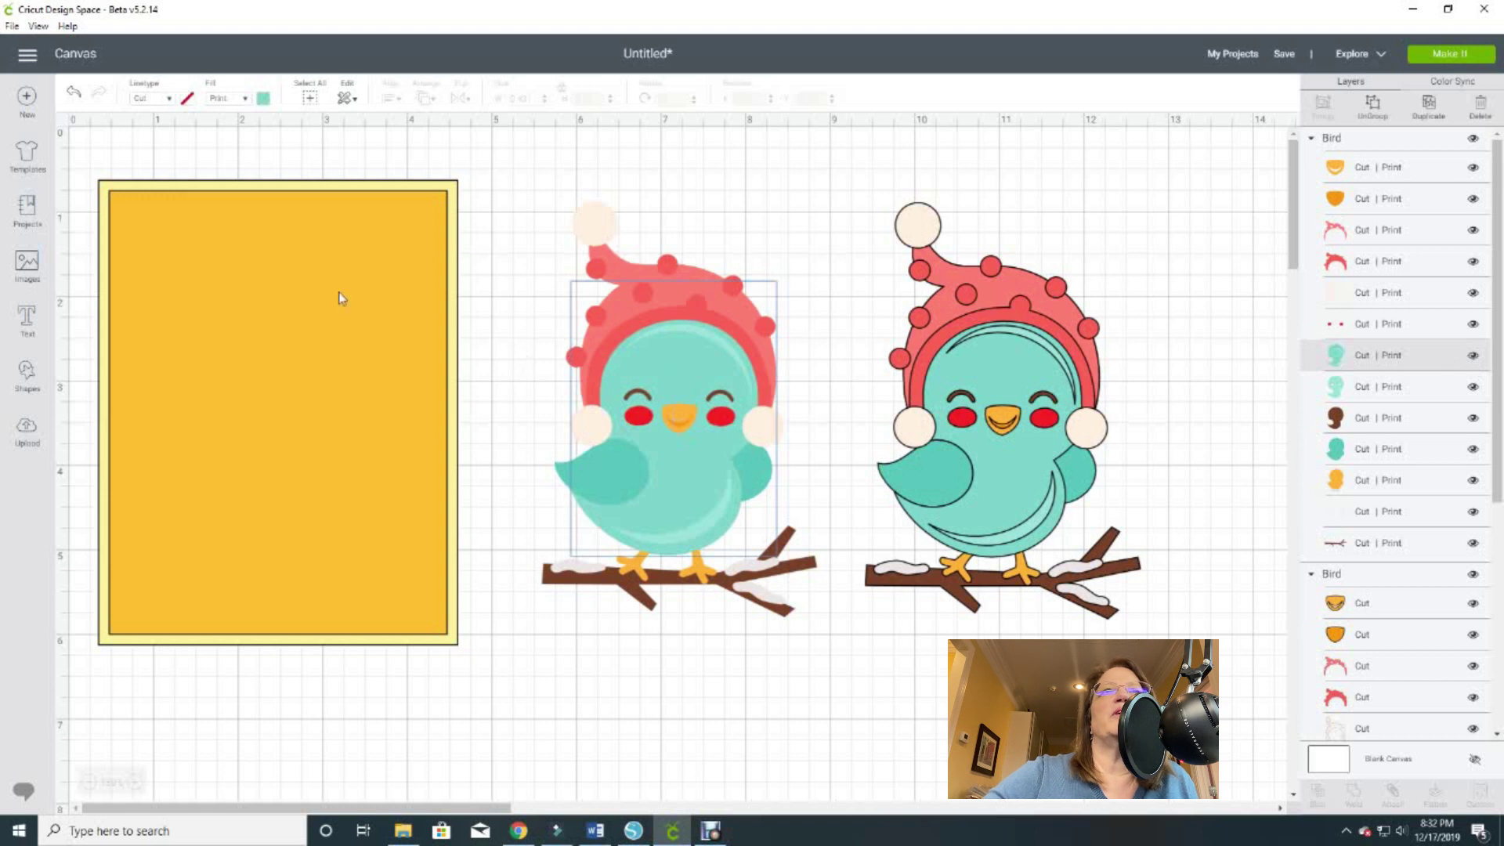
Change the print color of the printable bird's teal body layer to the darker custom teal #58b4a3
left_click(264, 98)
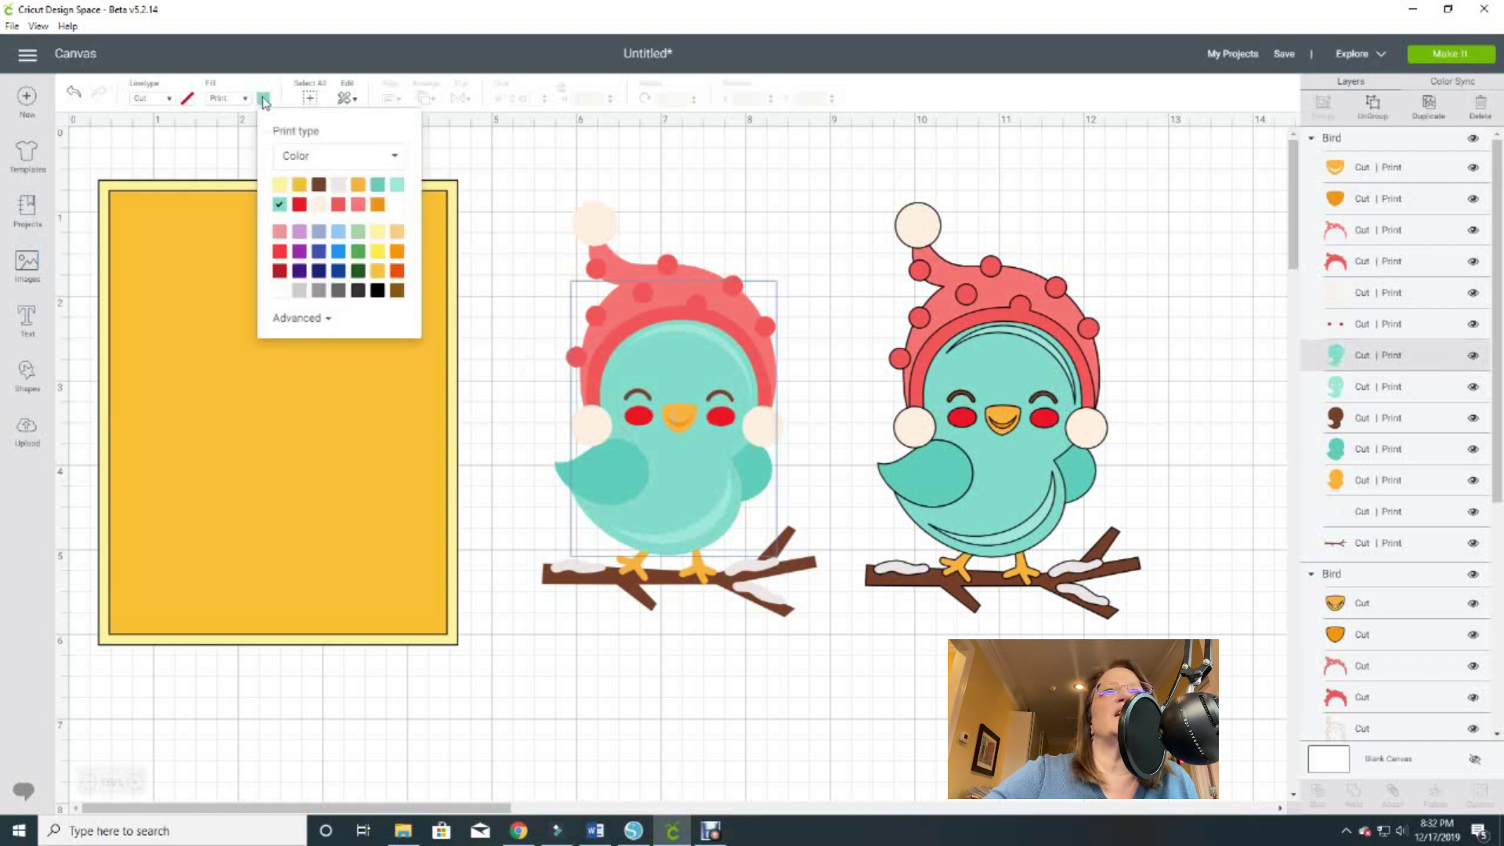
left_click(297, 318)
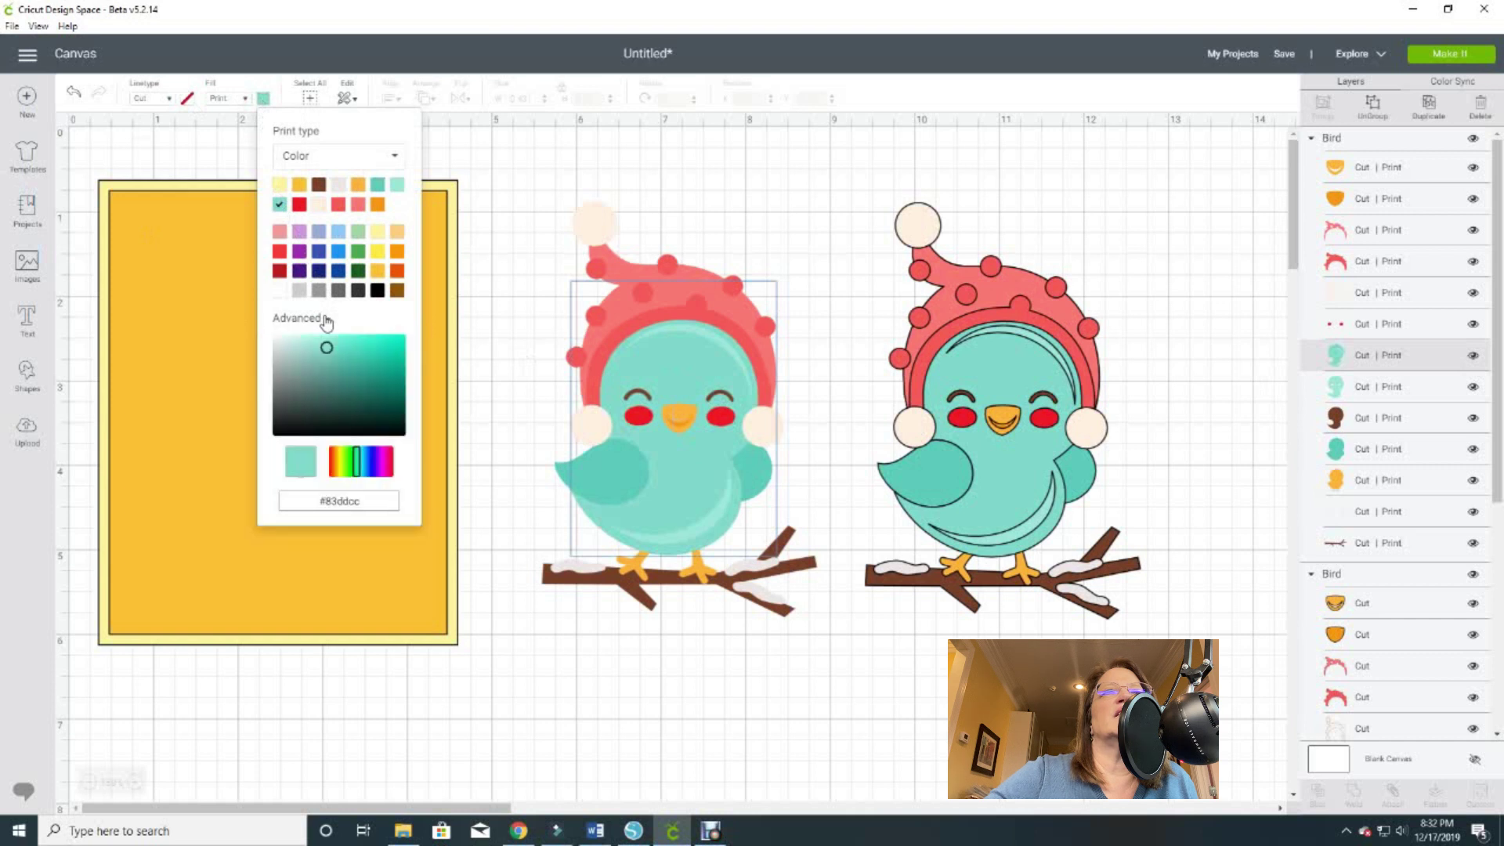
left_click(340, 365)
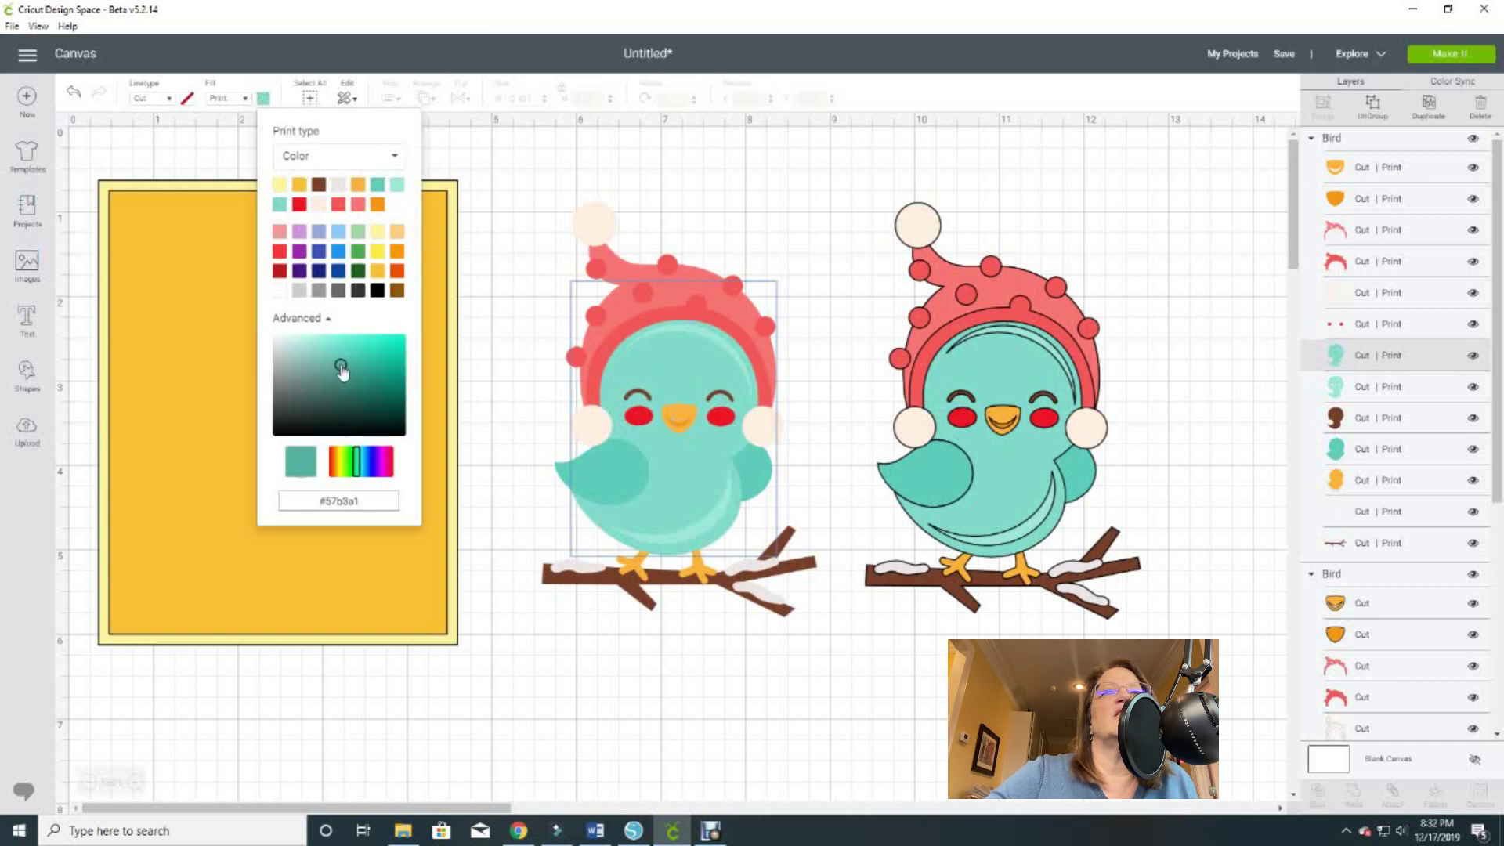
left_click(342, 367)
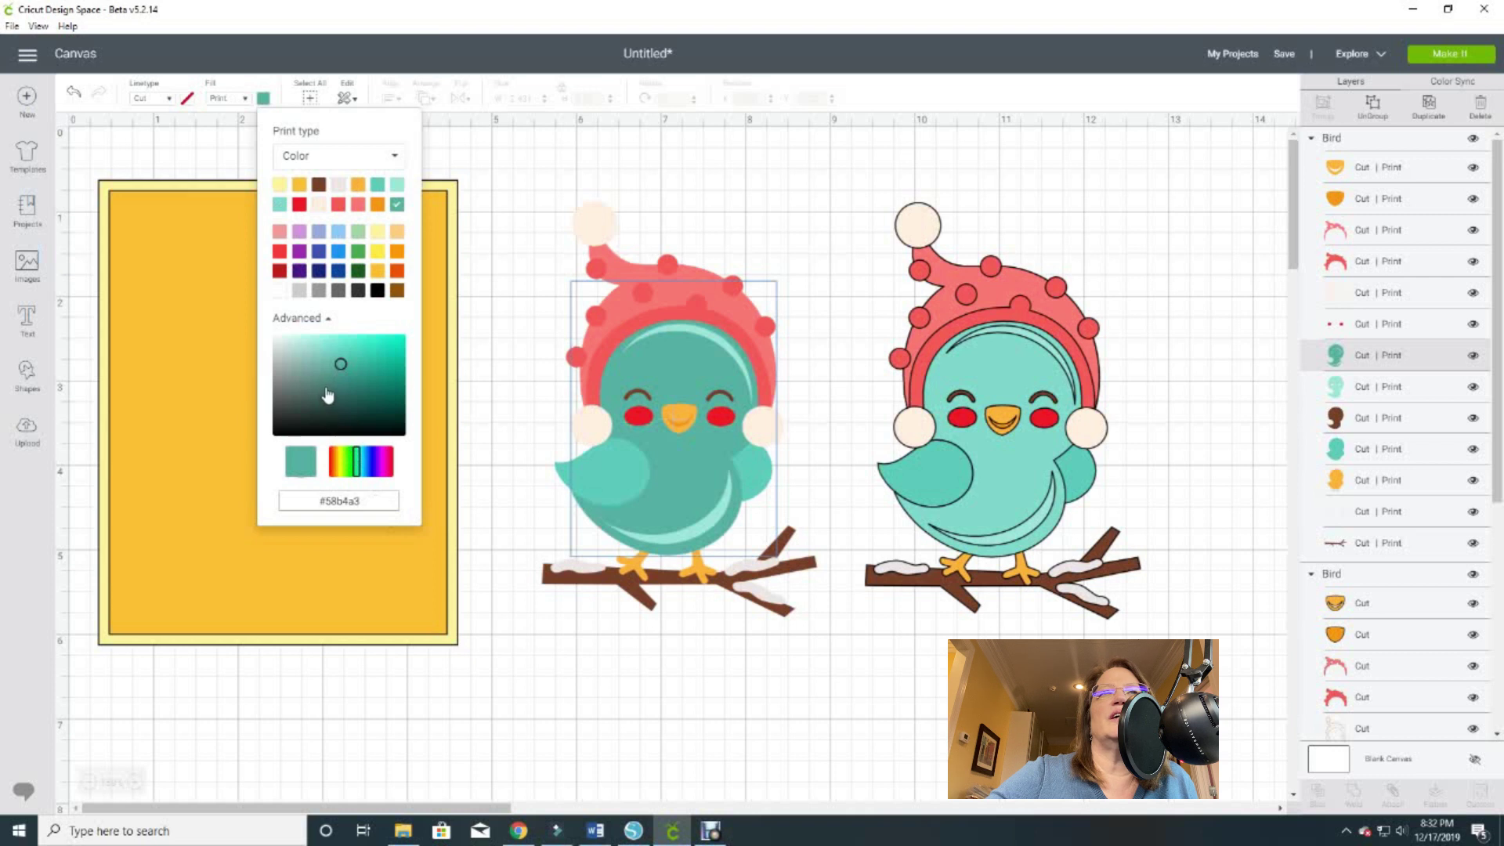
left_click(736, 643)
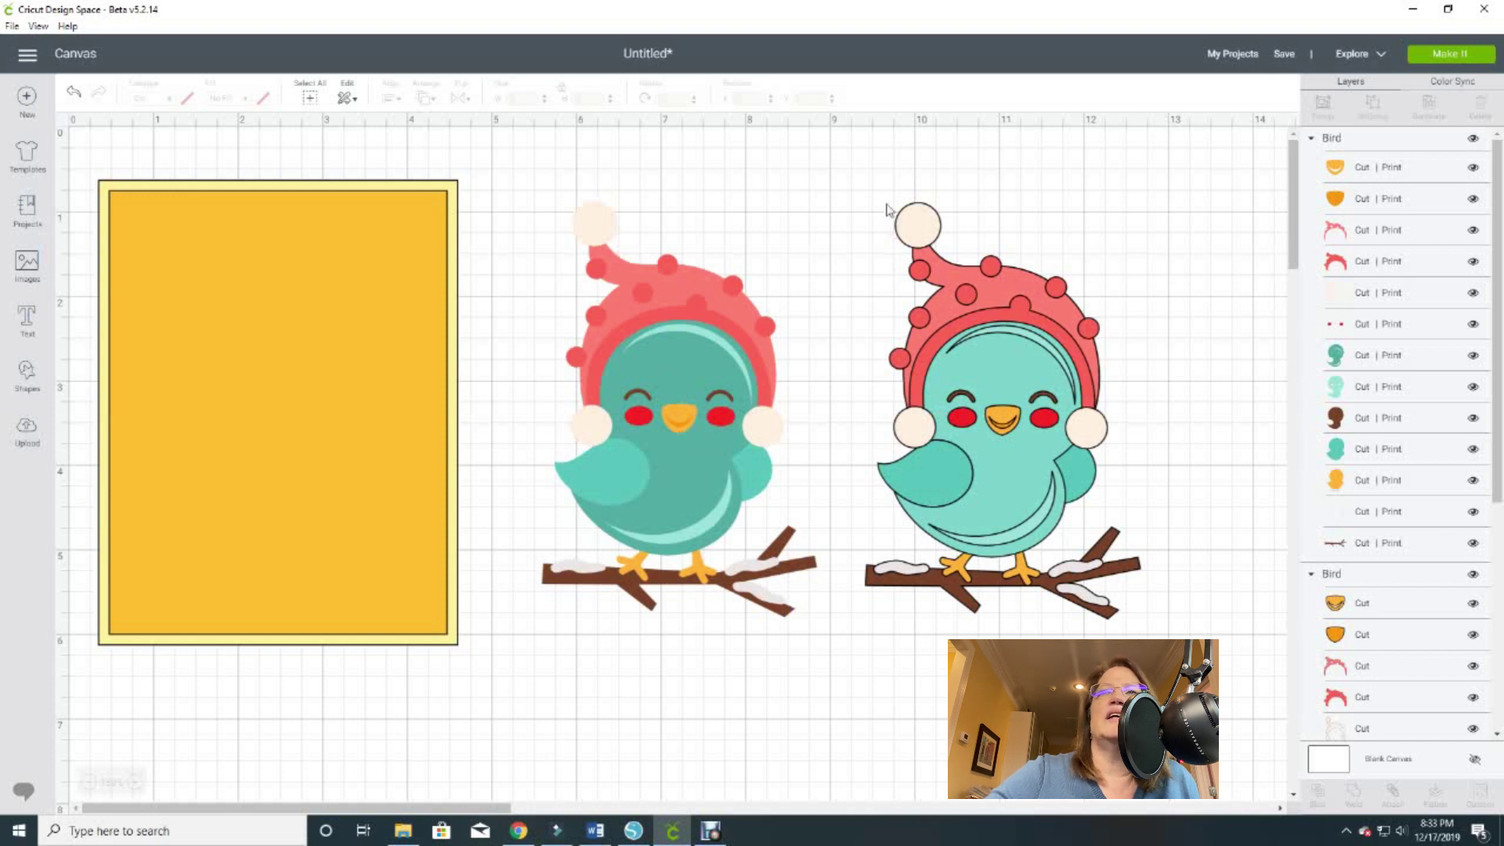
Delete the outlined bird copy and put a duplicate of the recolored printable bird in its place
left_click_drag(874, 182, 1148, 670)
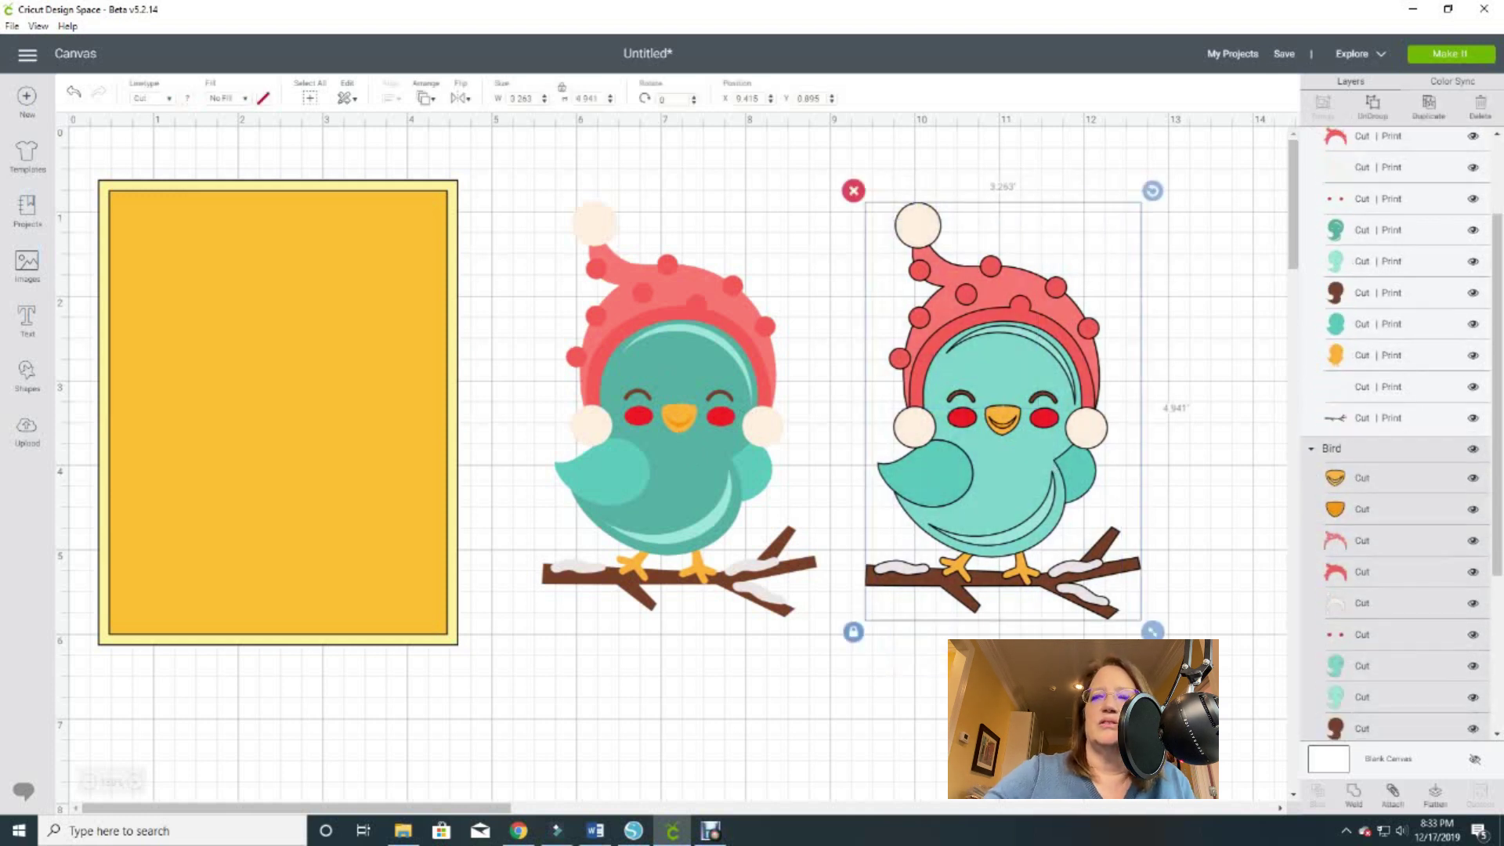
key("Delete")
left_click(658, 490)
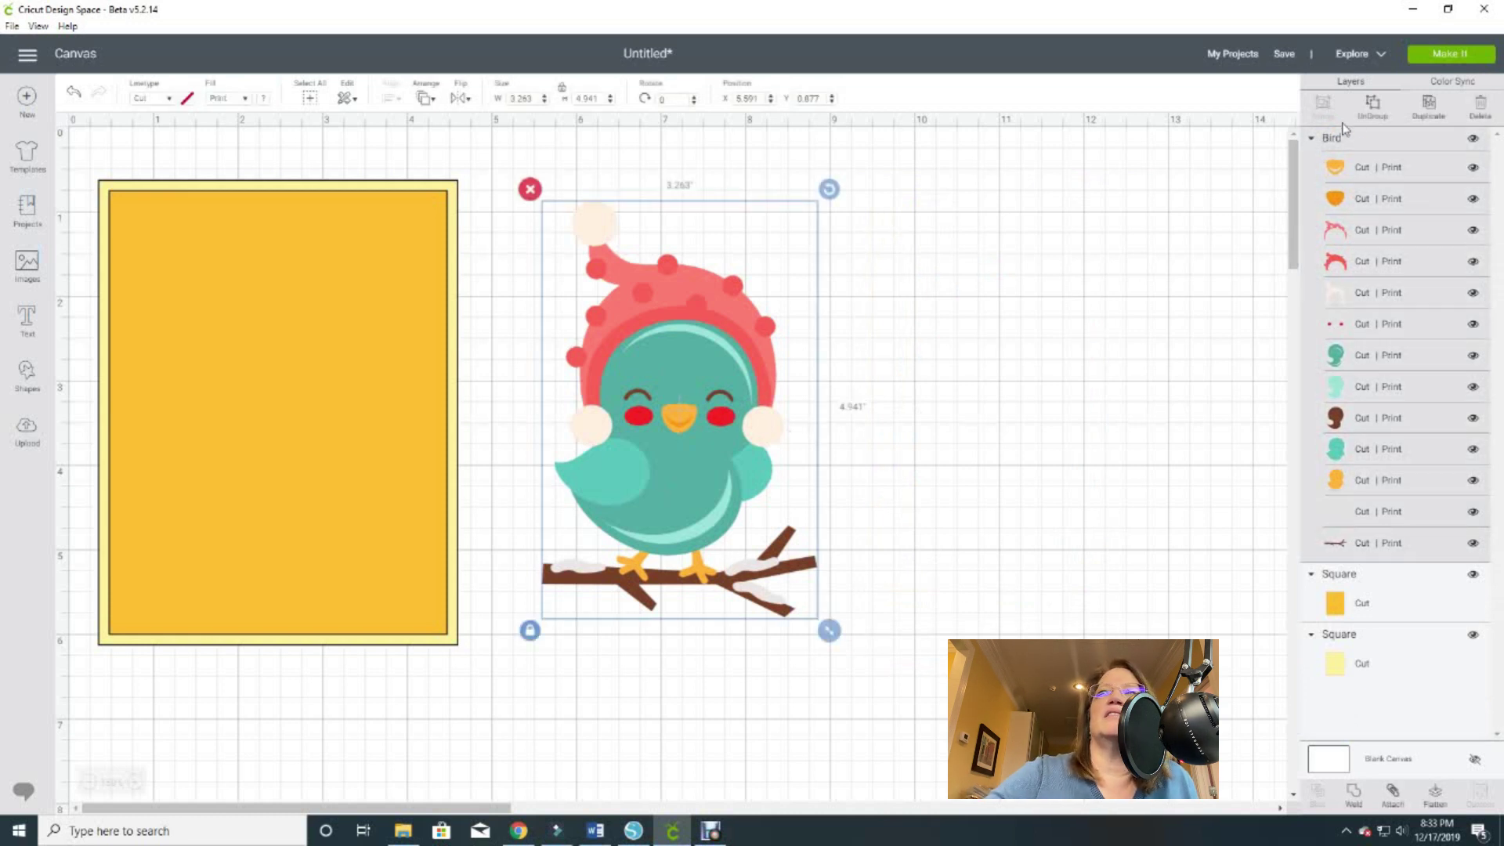
left_click(1430, 110)
left_click_drag(609, 413, 928, 399)
Flatten the original recolored bird next to the card into a single print-and-cut layer
left_click(750, 413)
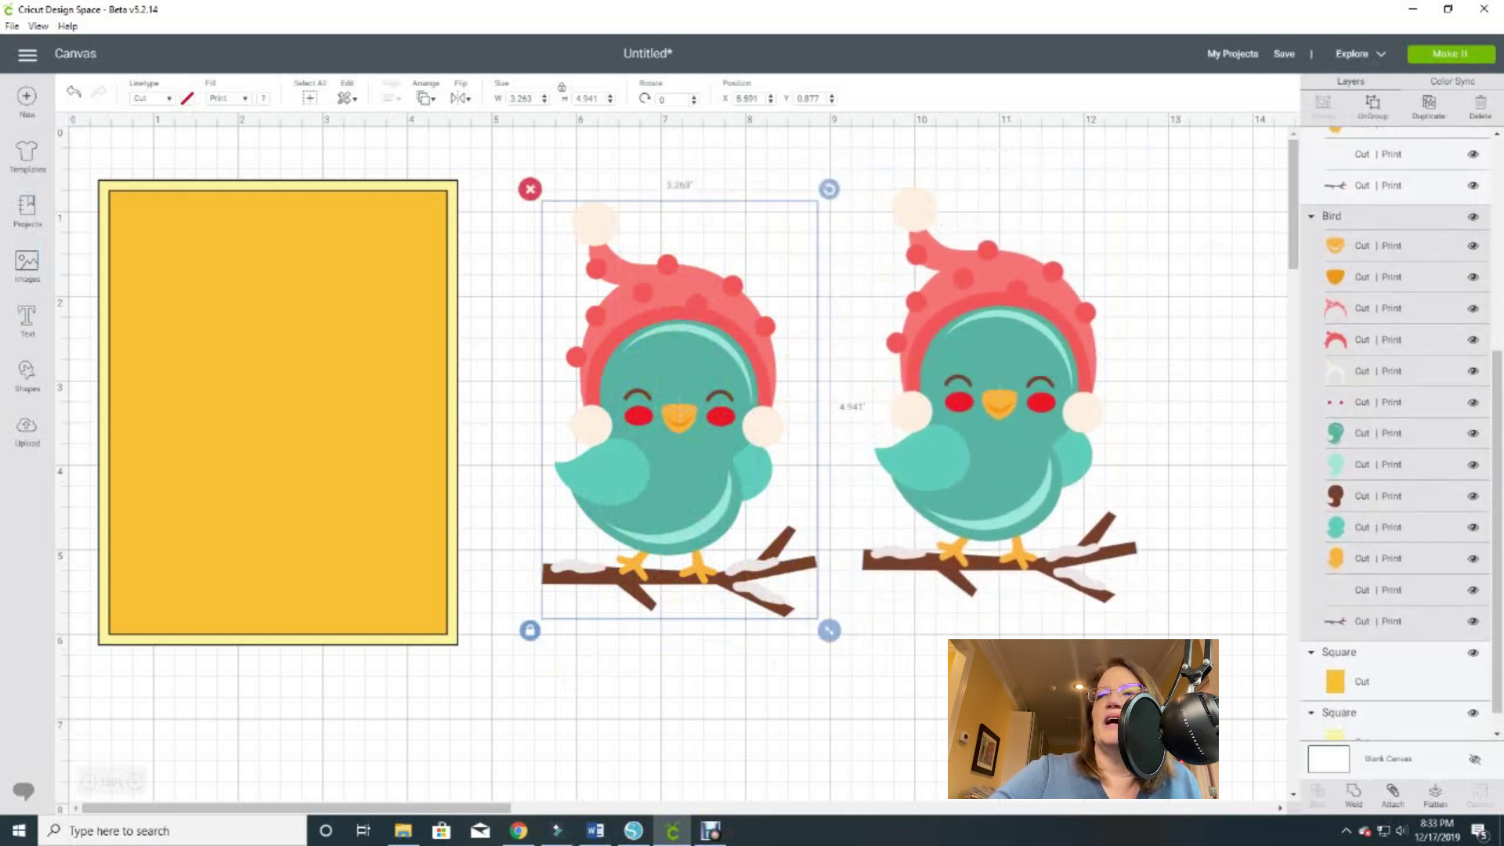
left_click(1441, 795)
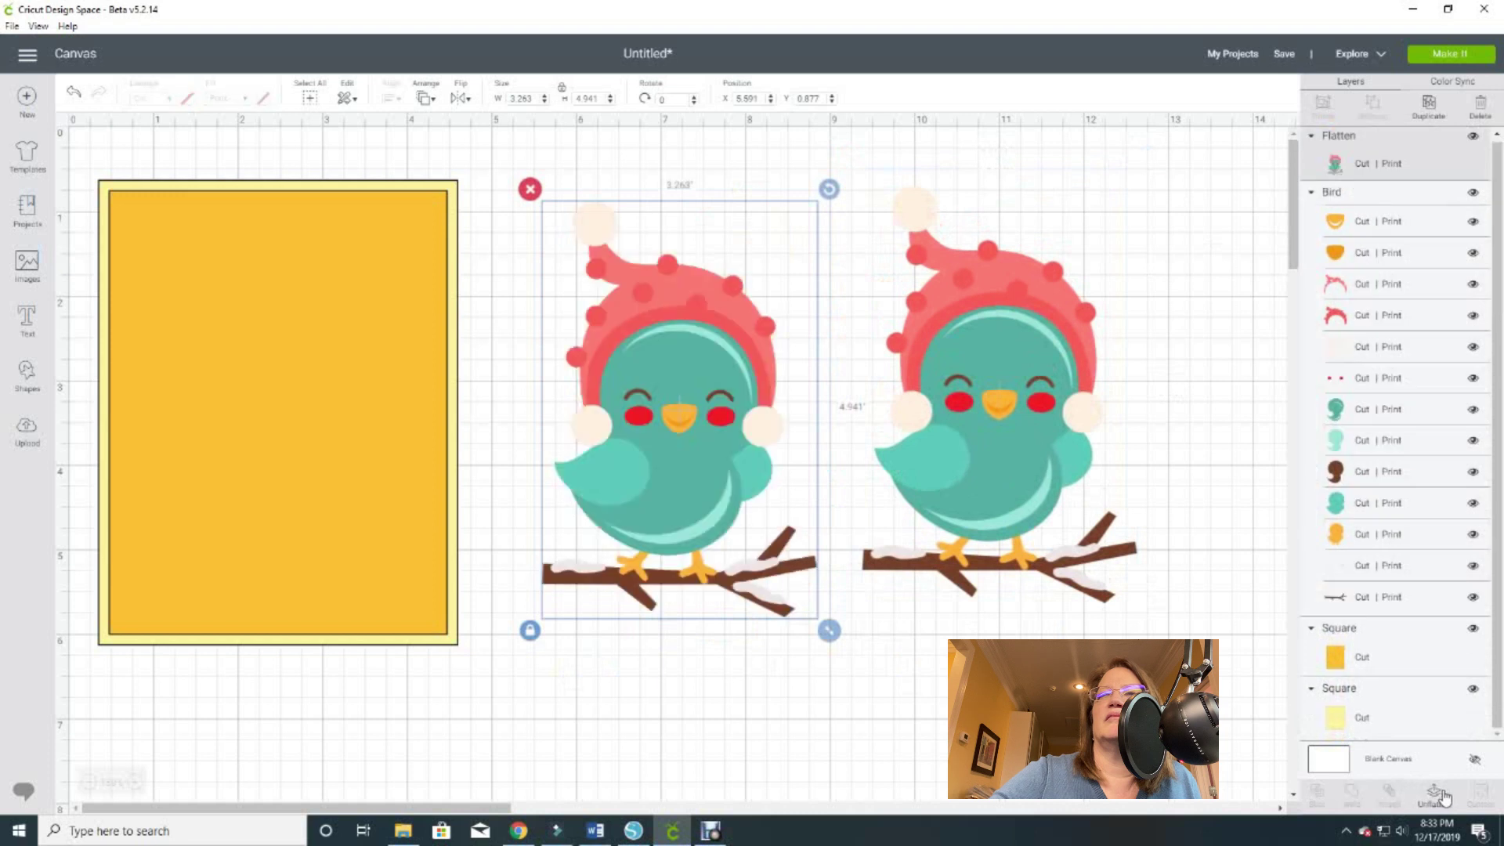
scroll(1496, 553, "up", 1)
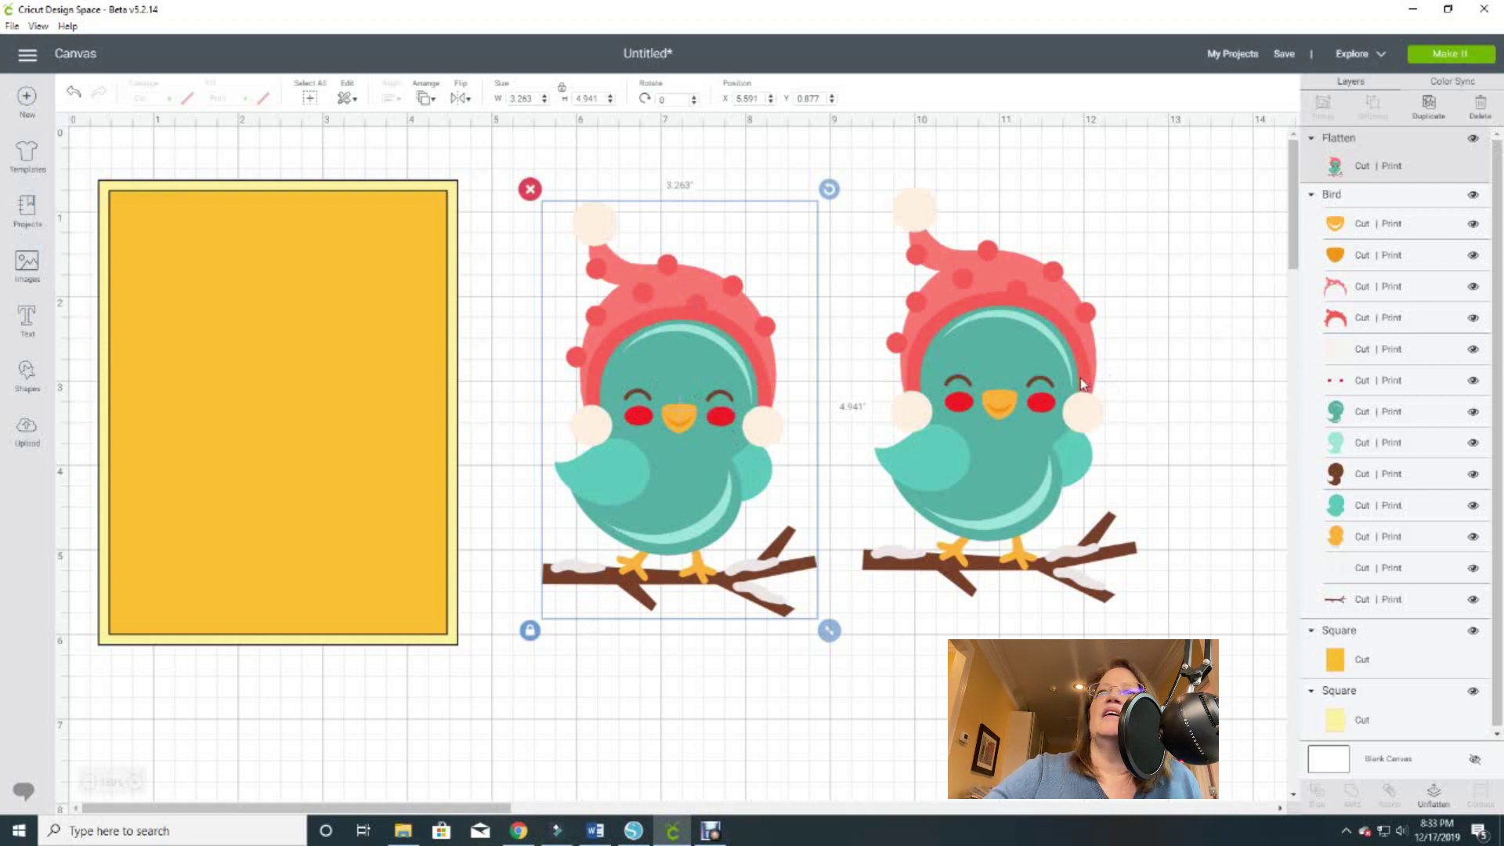
Shift the unflattened bird copy to about X 9.53 and Y 0.85 inches and select its light pink hat layer
mouse_move(1061, 350)
left_mouse_down()
mouse_move(1223, 340)
mouse_move(1049, 359)
mouse_move(1064, 359)
left_mouse_up()
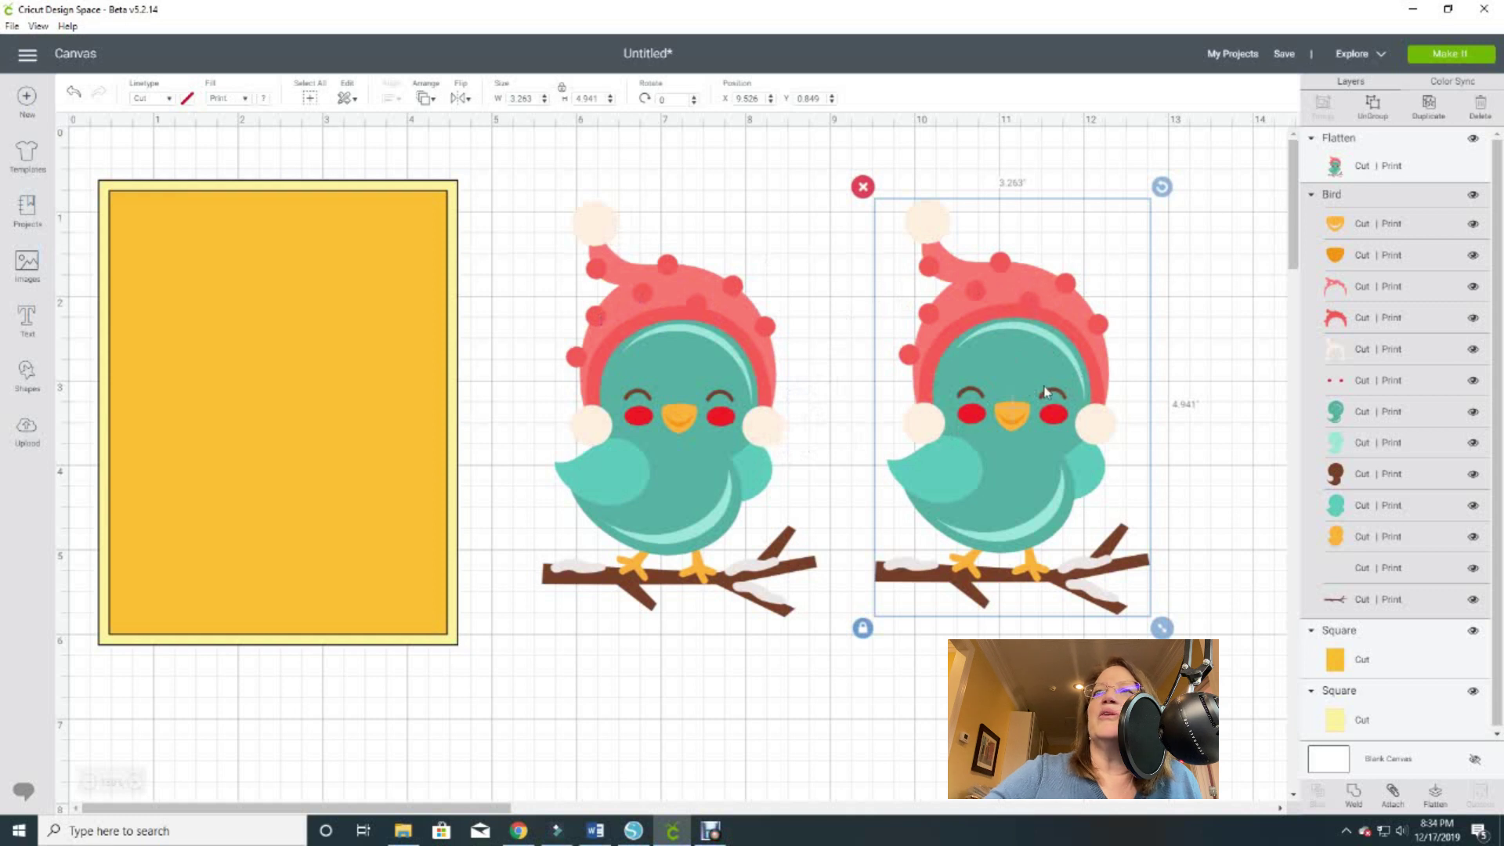
left_click(1364, 290)
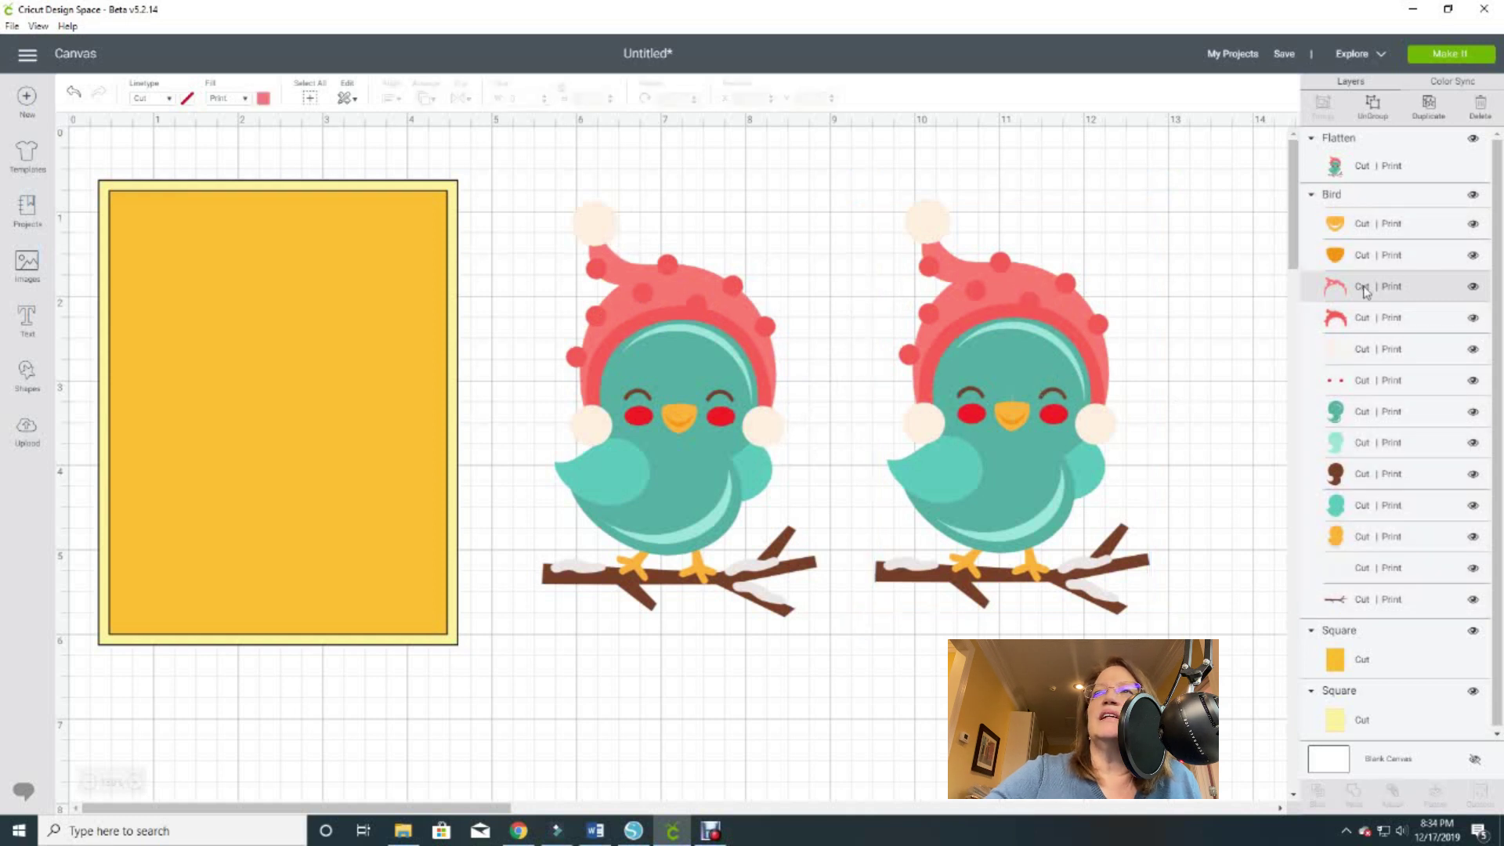
Hide the two beak layers and the red cheeks layer of the unflattened bird copy
left_click(1347, 323)
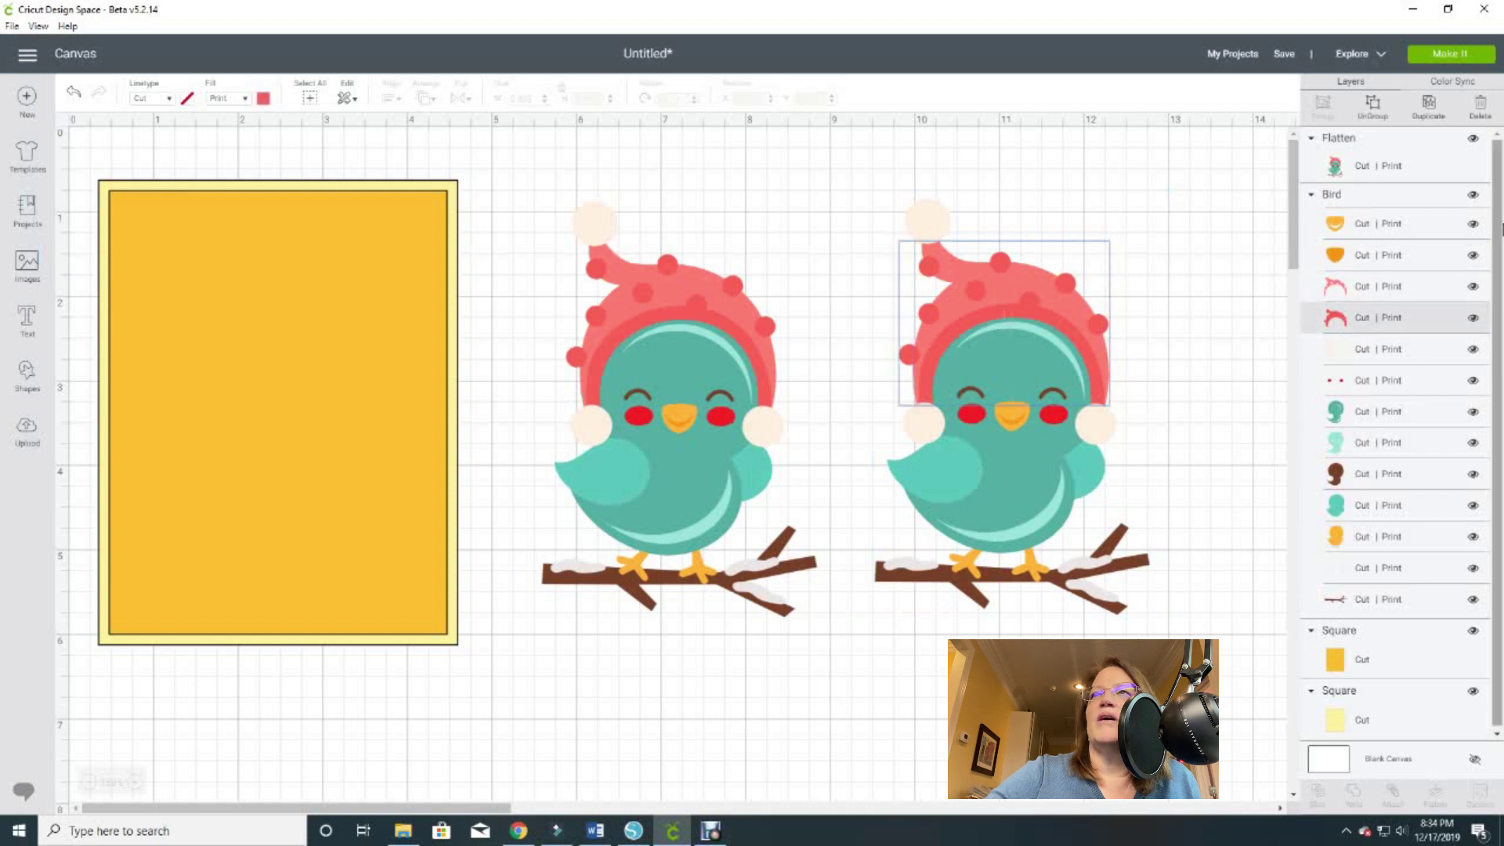
left_click(1473, 224)
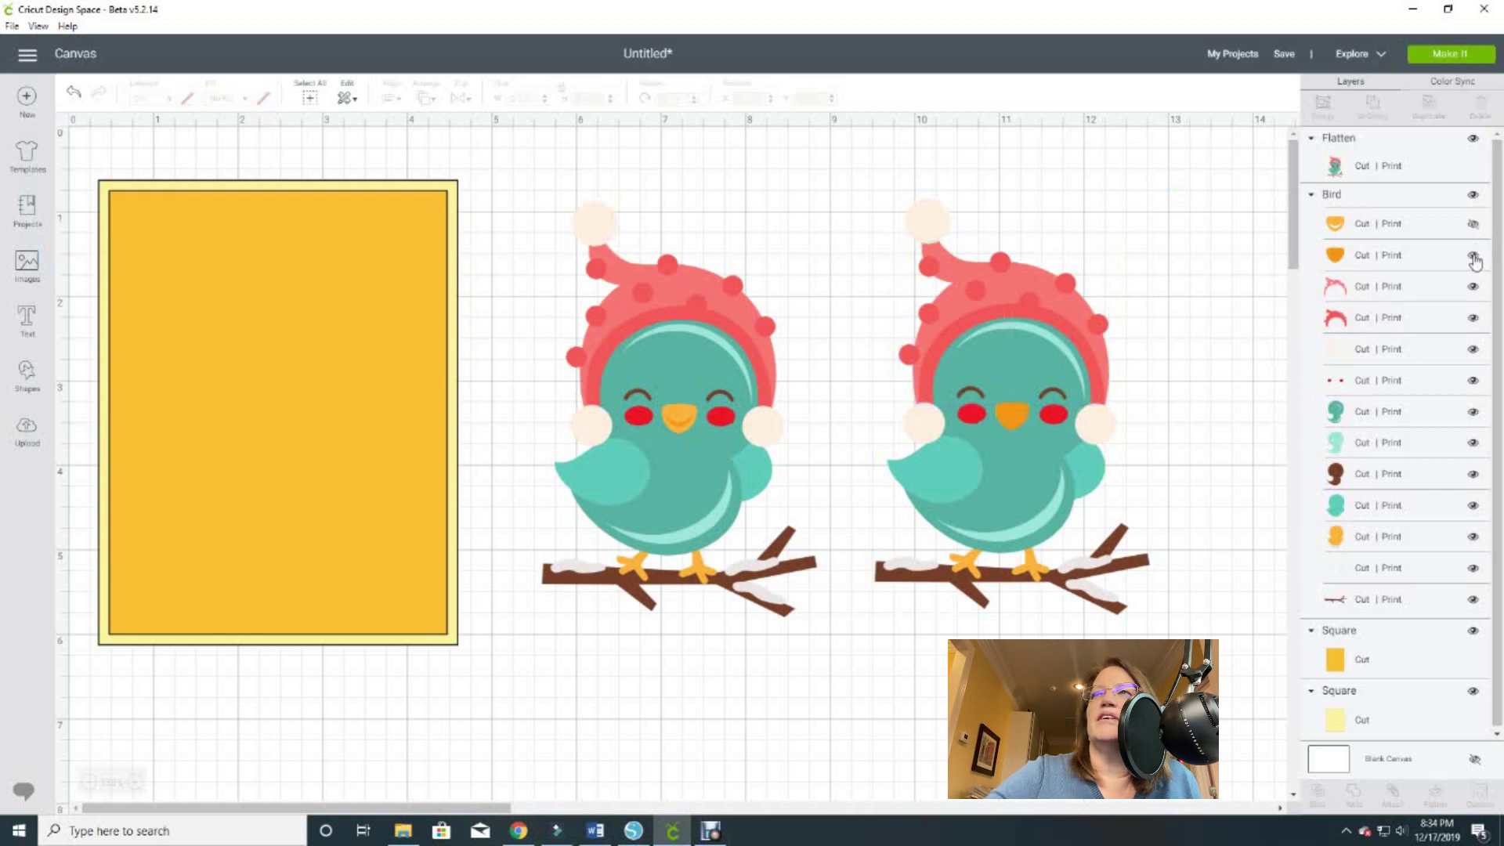
left_click(1473, 254)
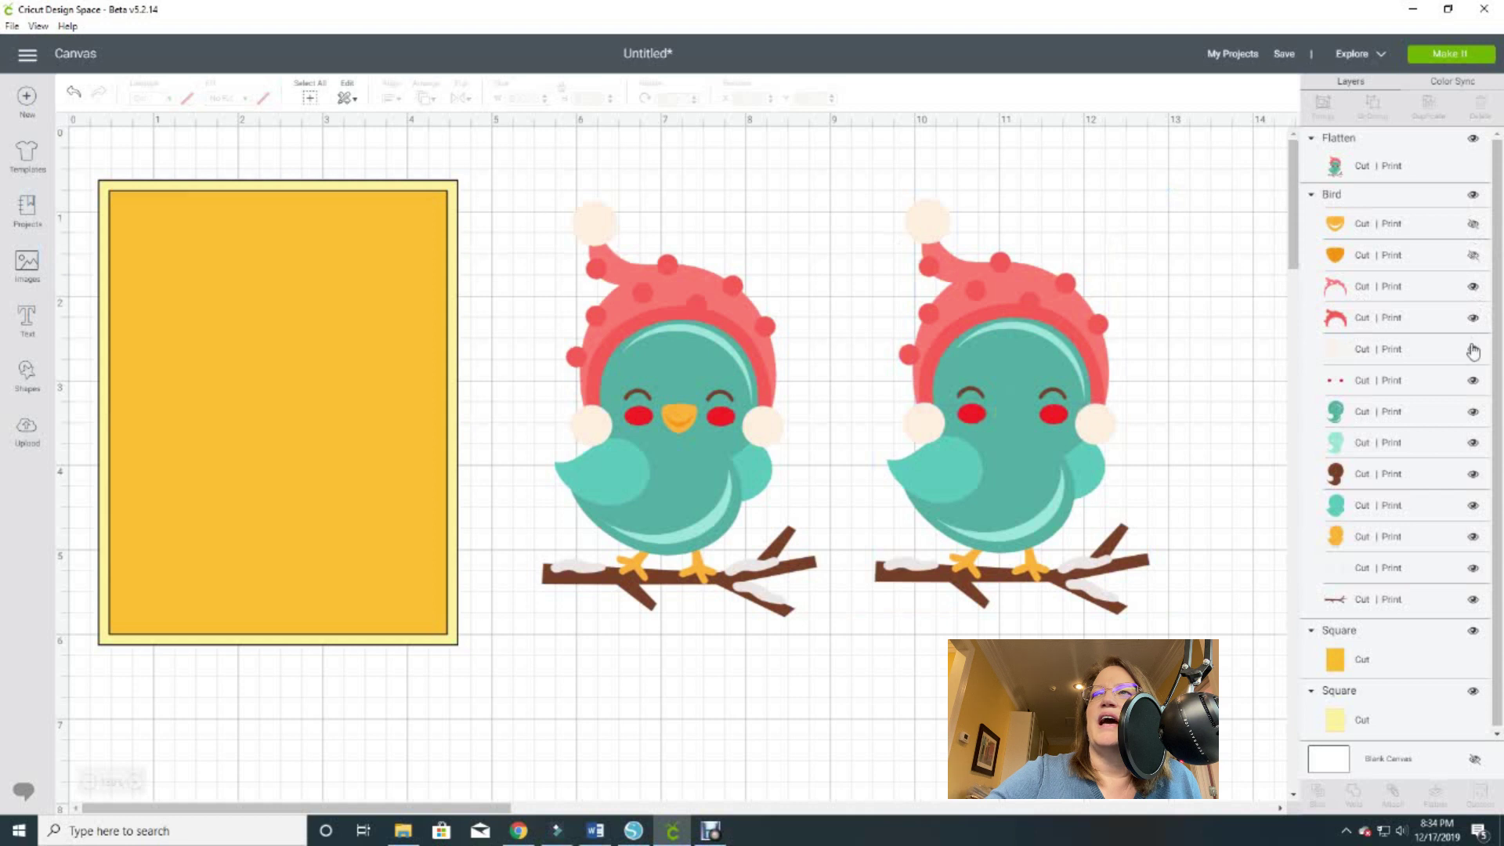
left_click(1472, 381)
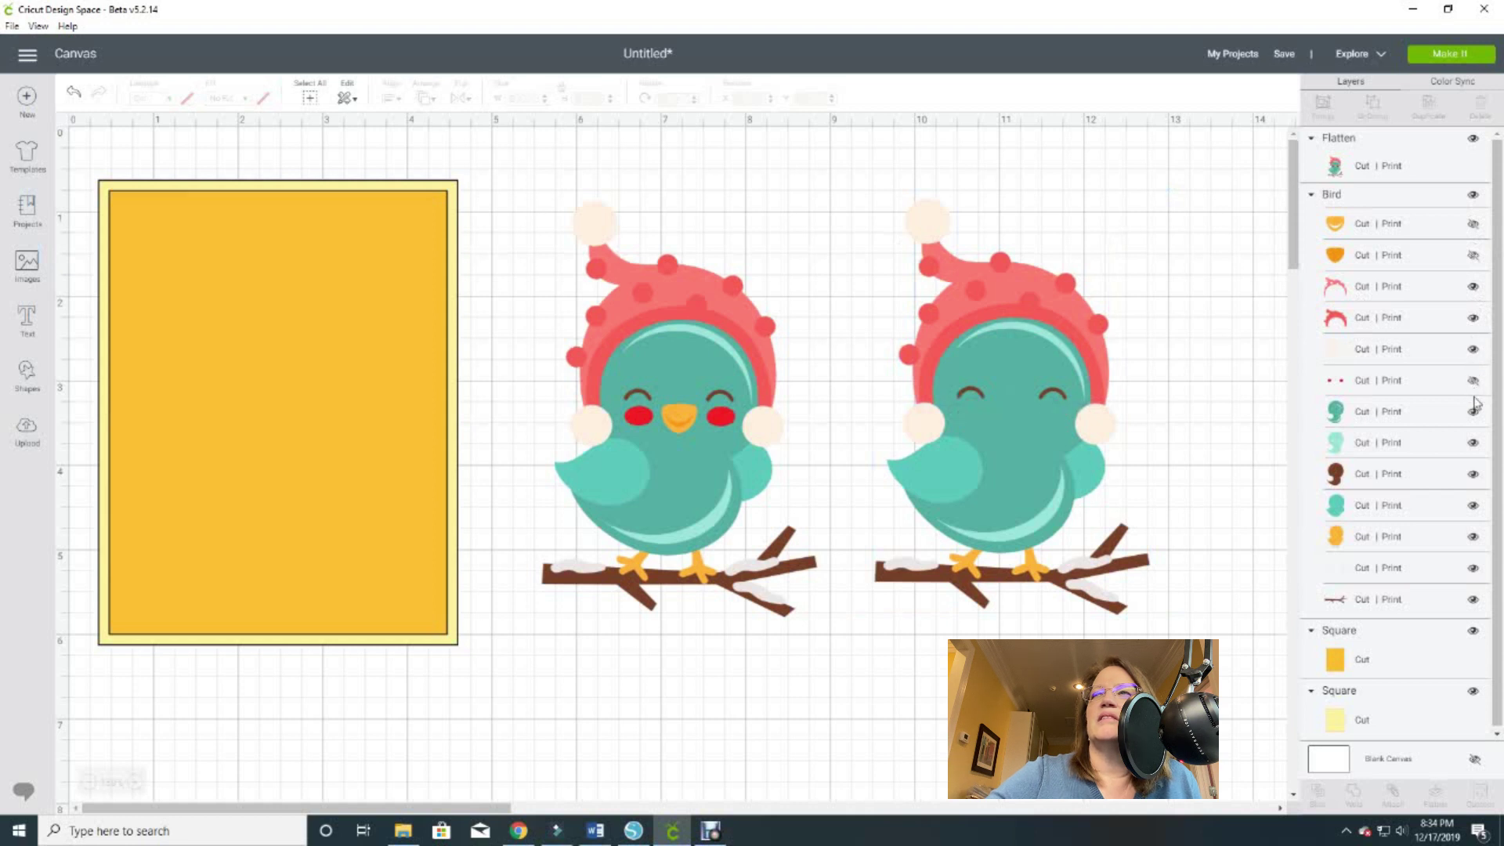
Hide the bird copy's body, eye, feet, snow and branch layers, leaving only the hat layers shown
left_click(1473, 412)
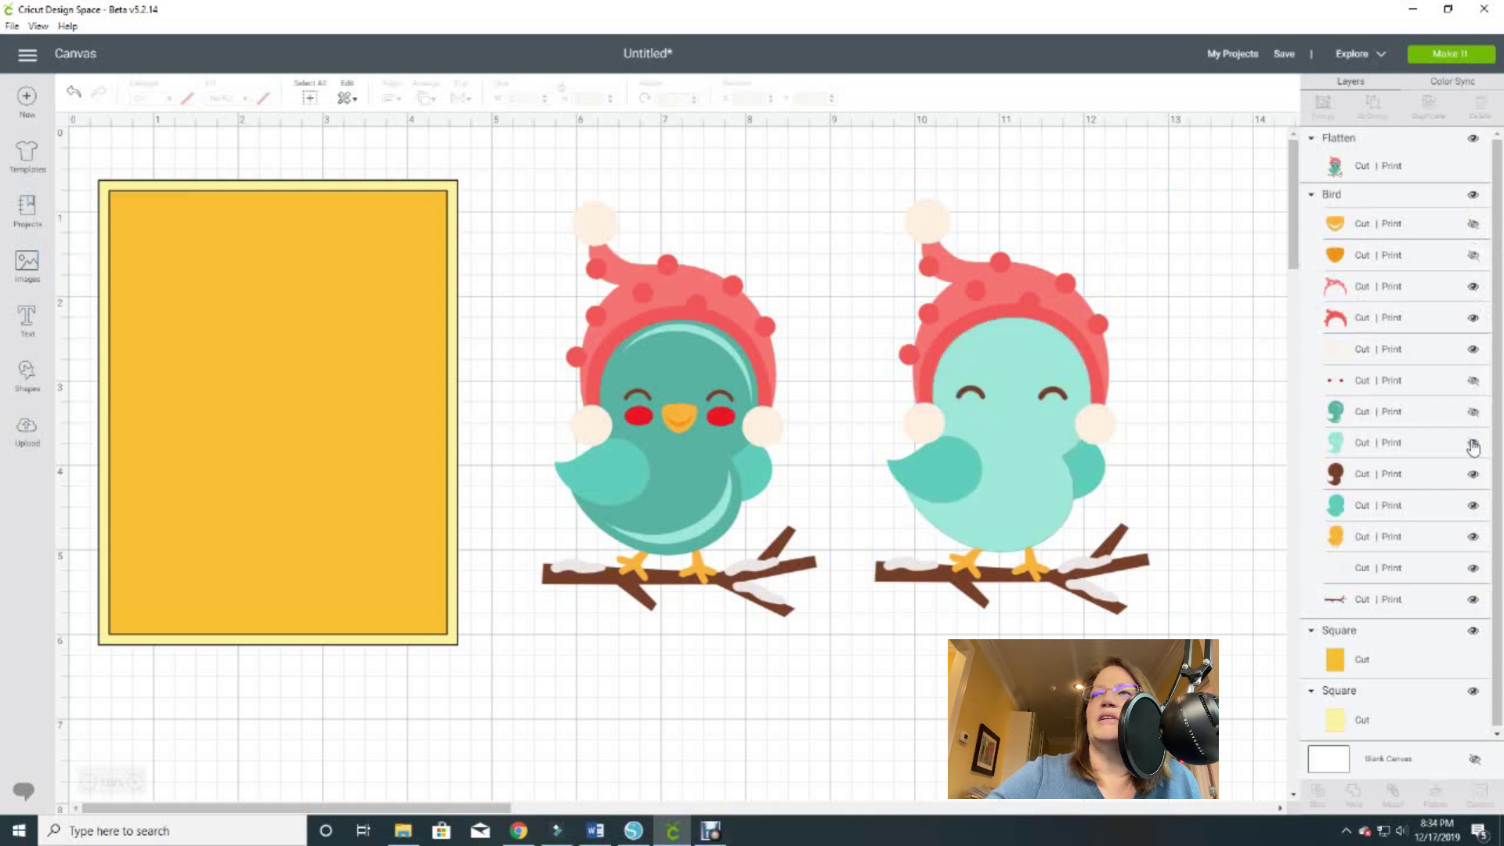
left_click(1473, 444)
left_click(1472, 476)
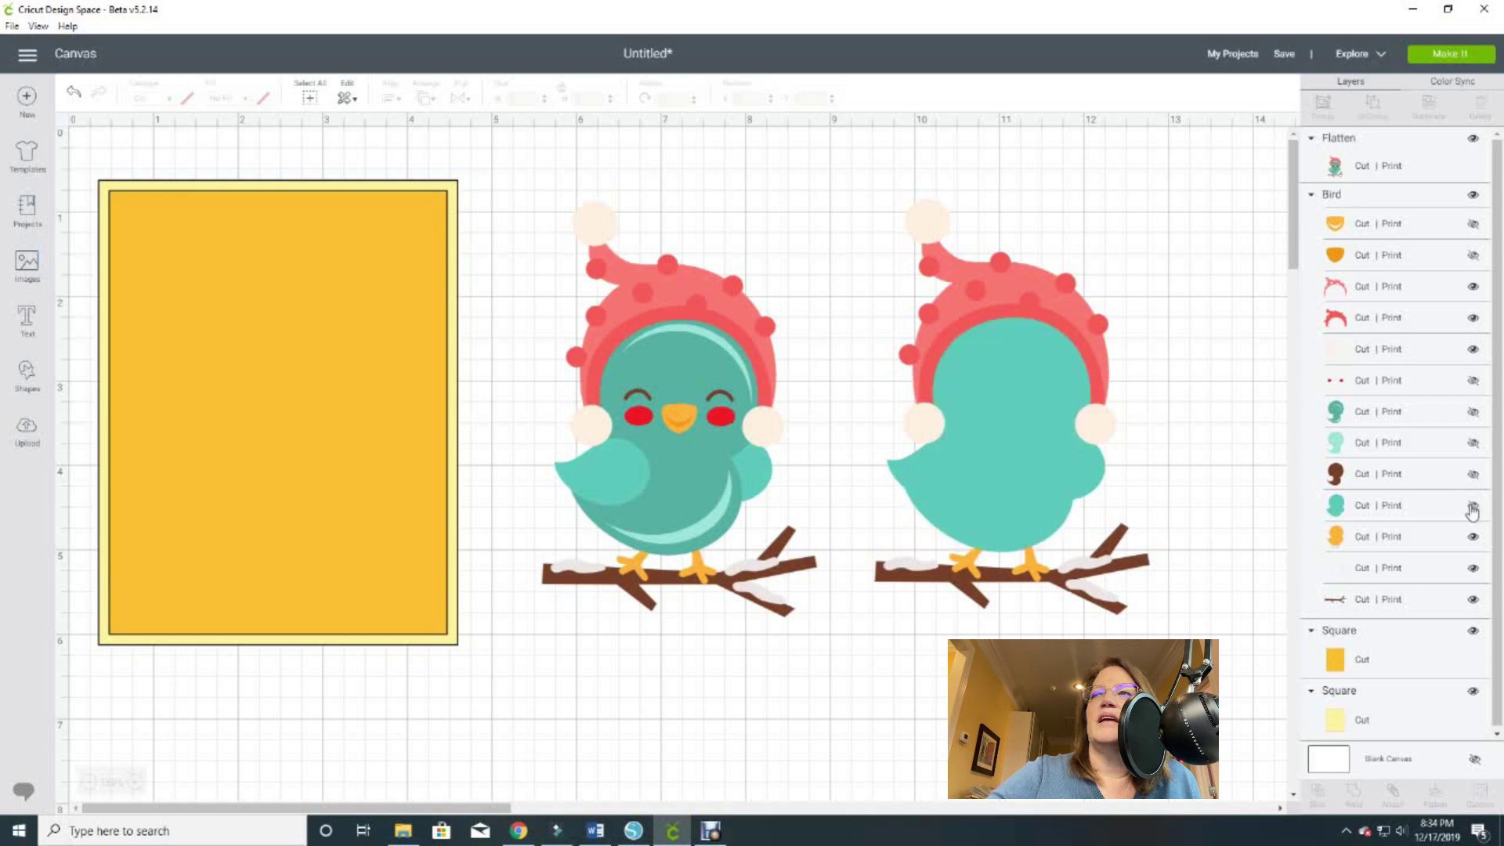
left_click(1473, 506)
left_click(1473, 537)
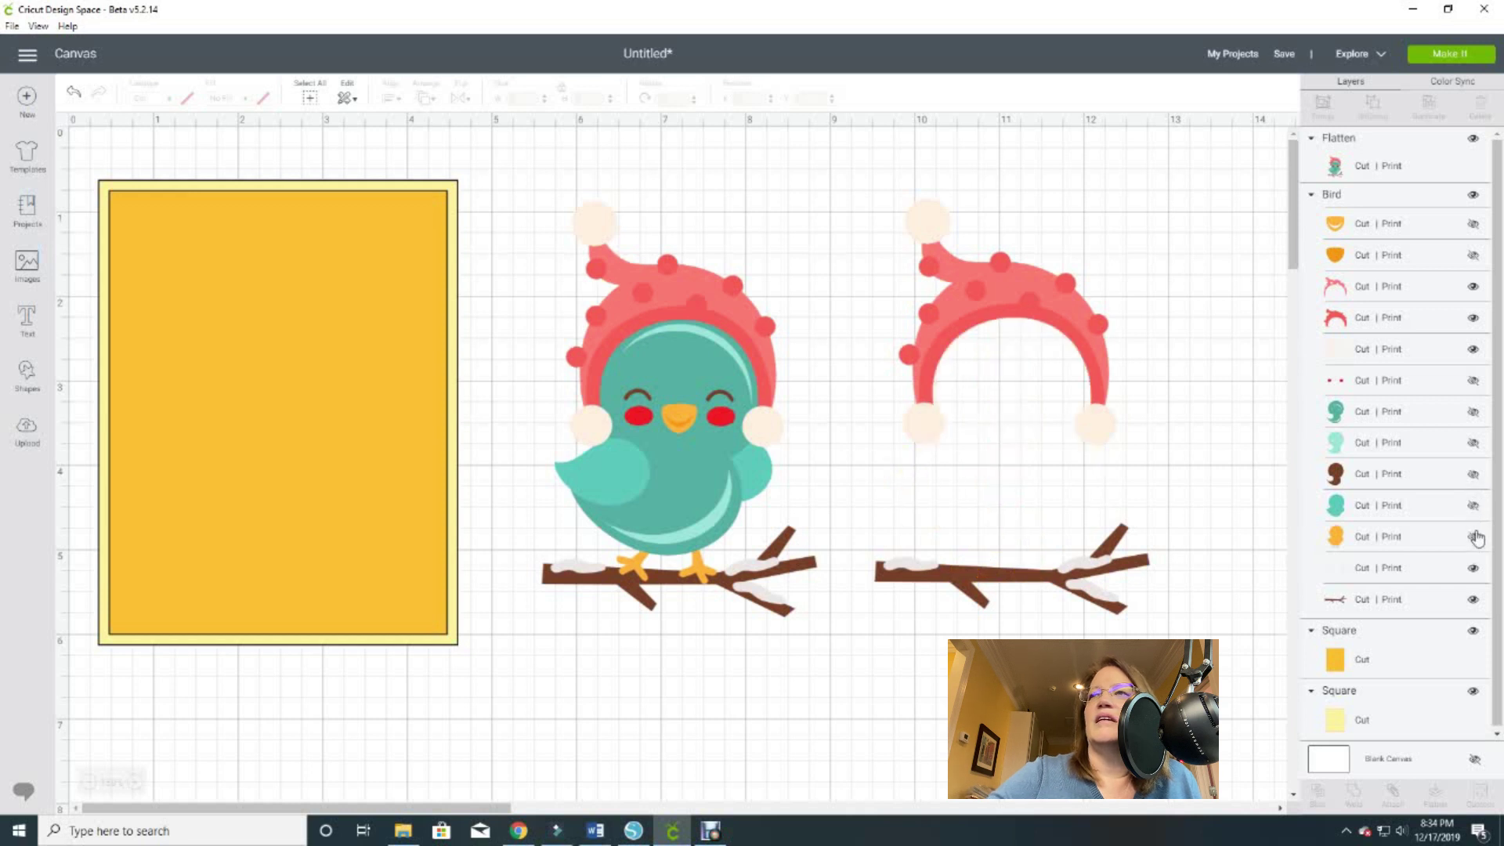
left_click(1473, 571)
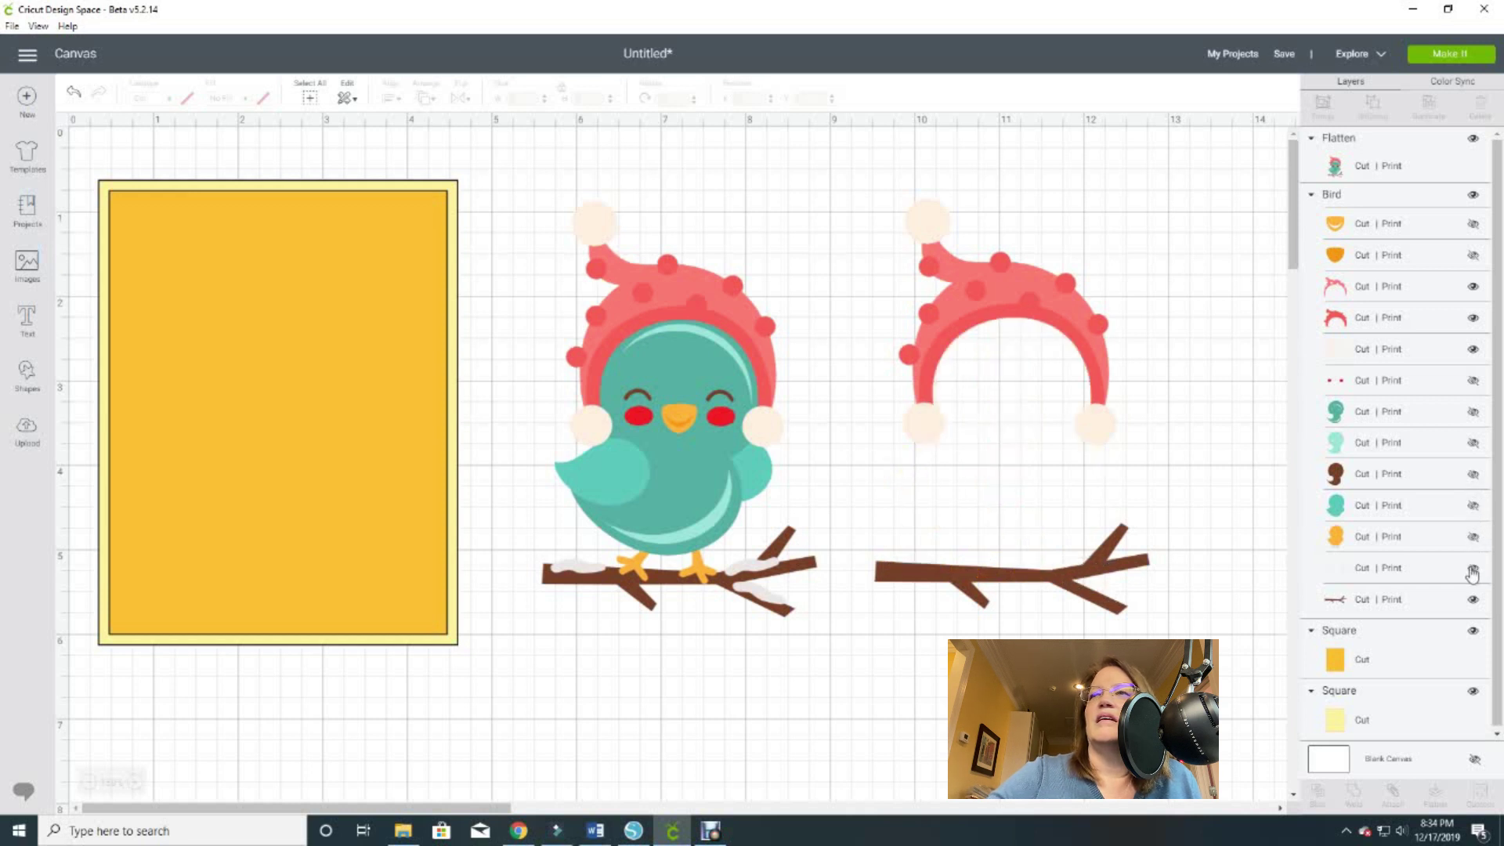
left_click(1473, 600)
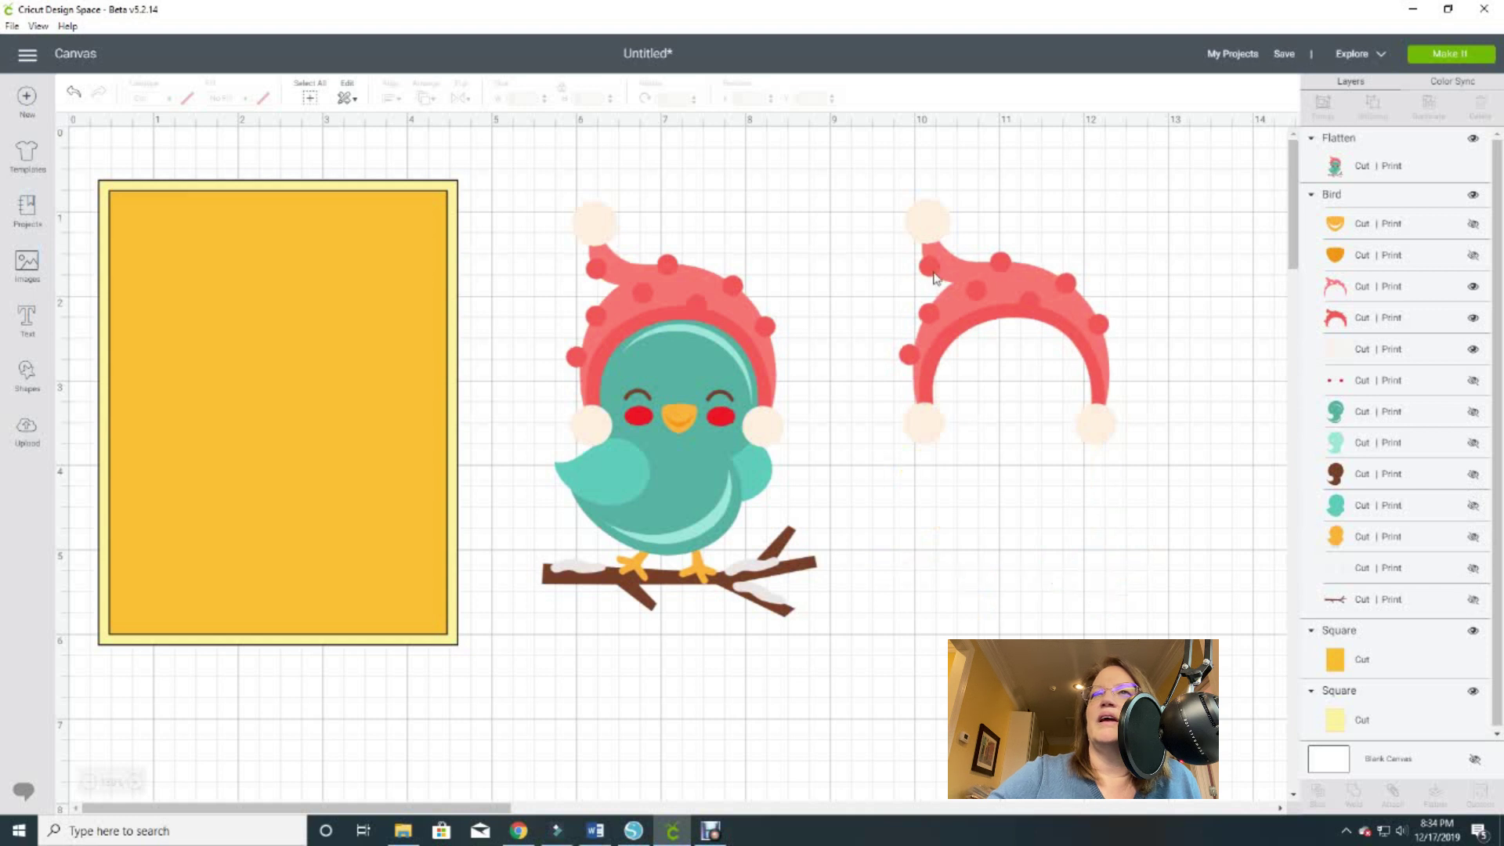
Toggle the visibility of the pink, red and cream layers off and on to check which parts of the hat each one forms
left_click(991, 281)
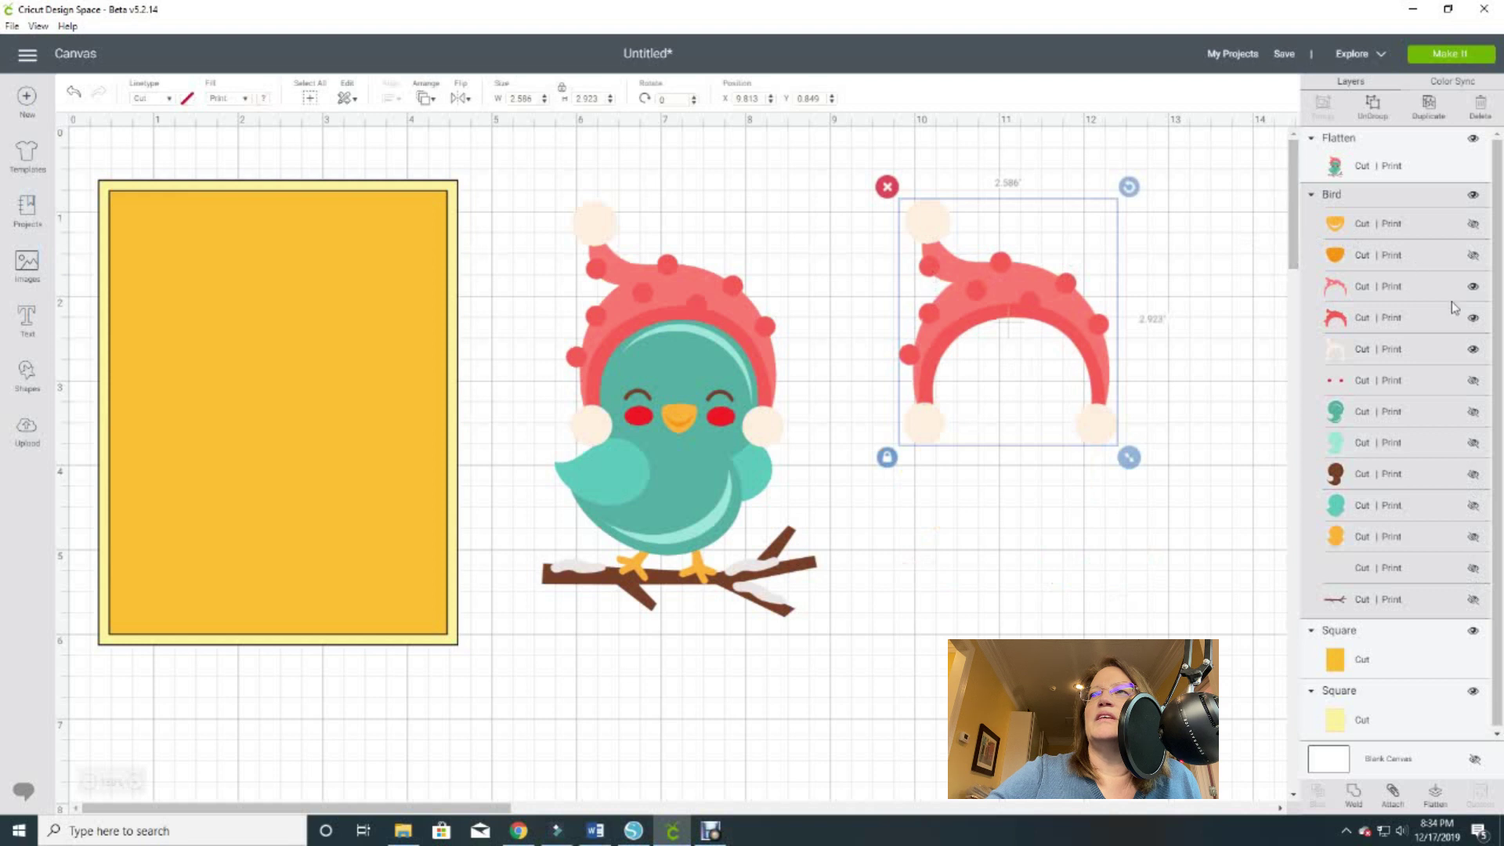
left_click(1473, 291)
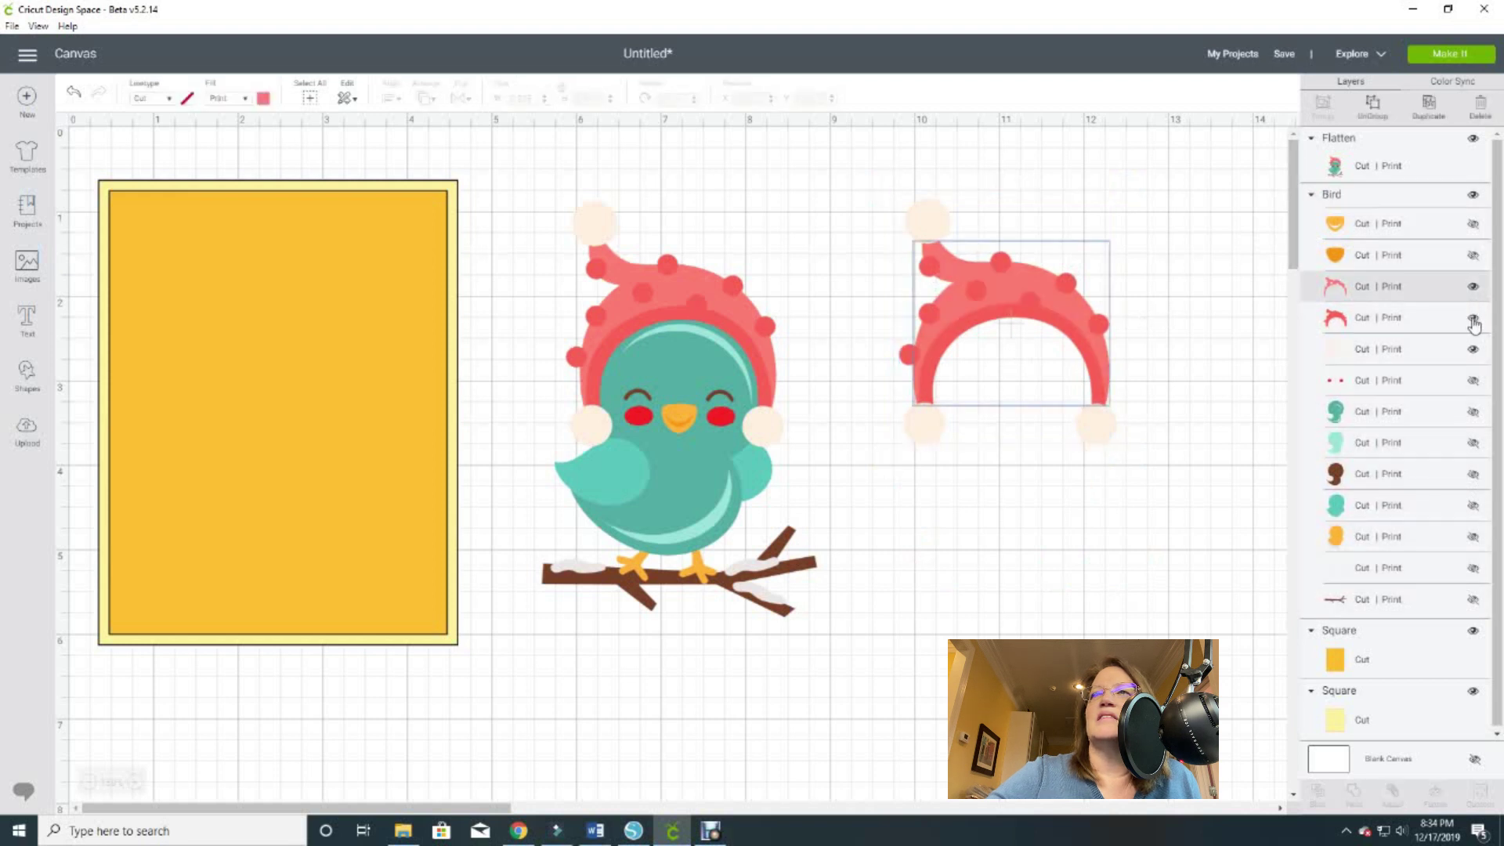
left_click(1473, 320)
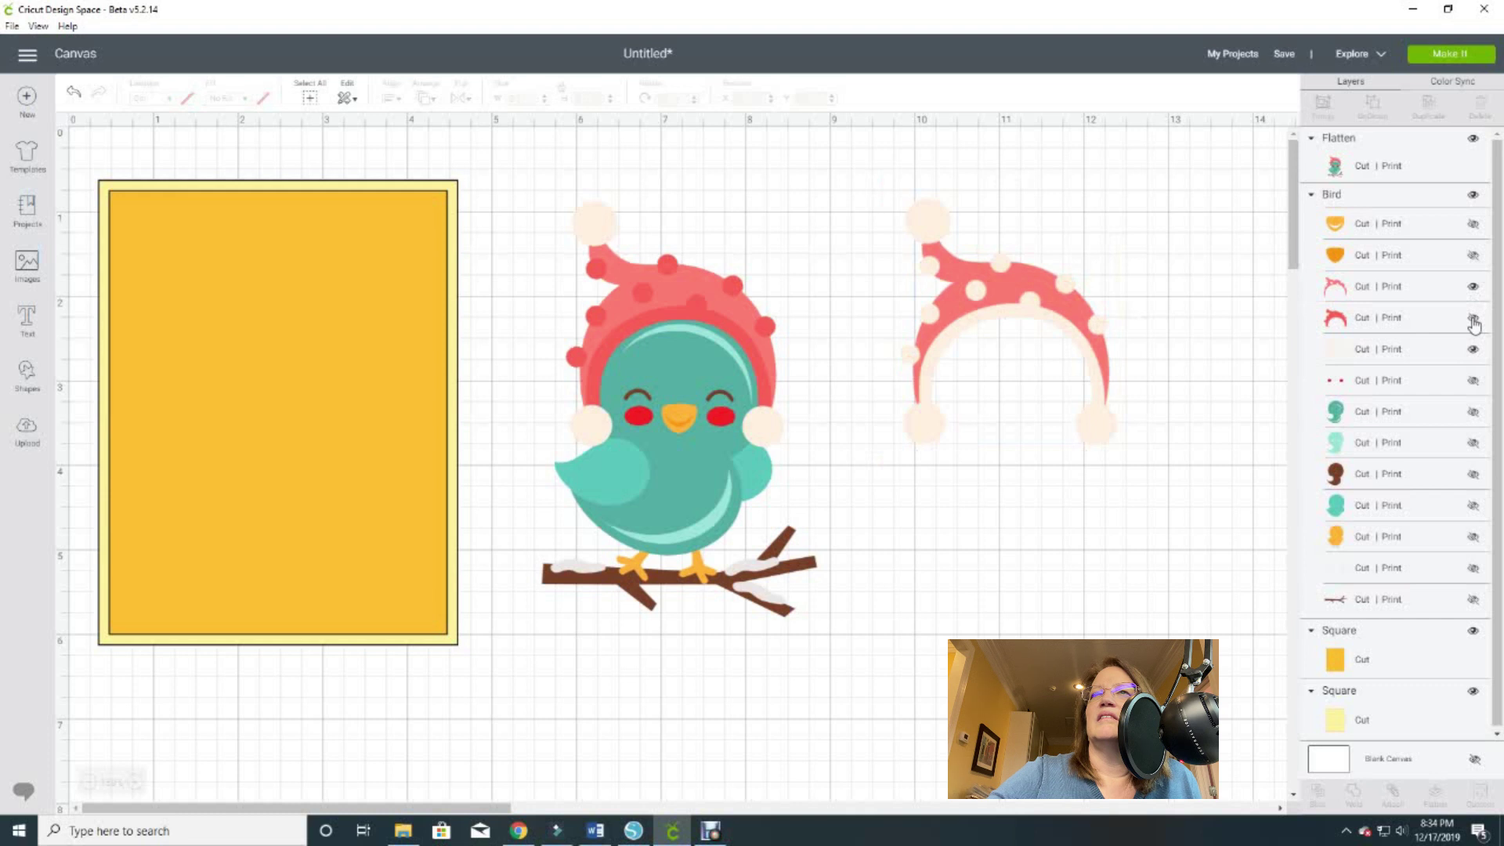
left_click(1473, 319)
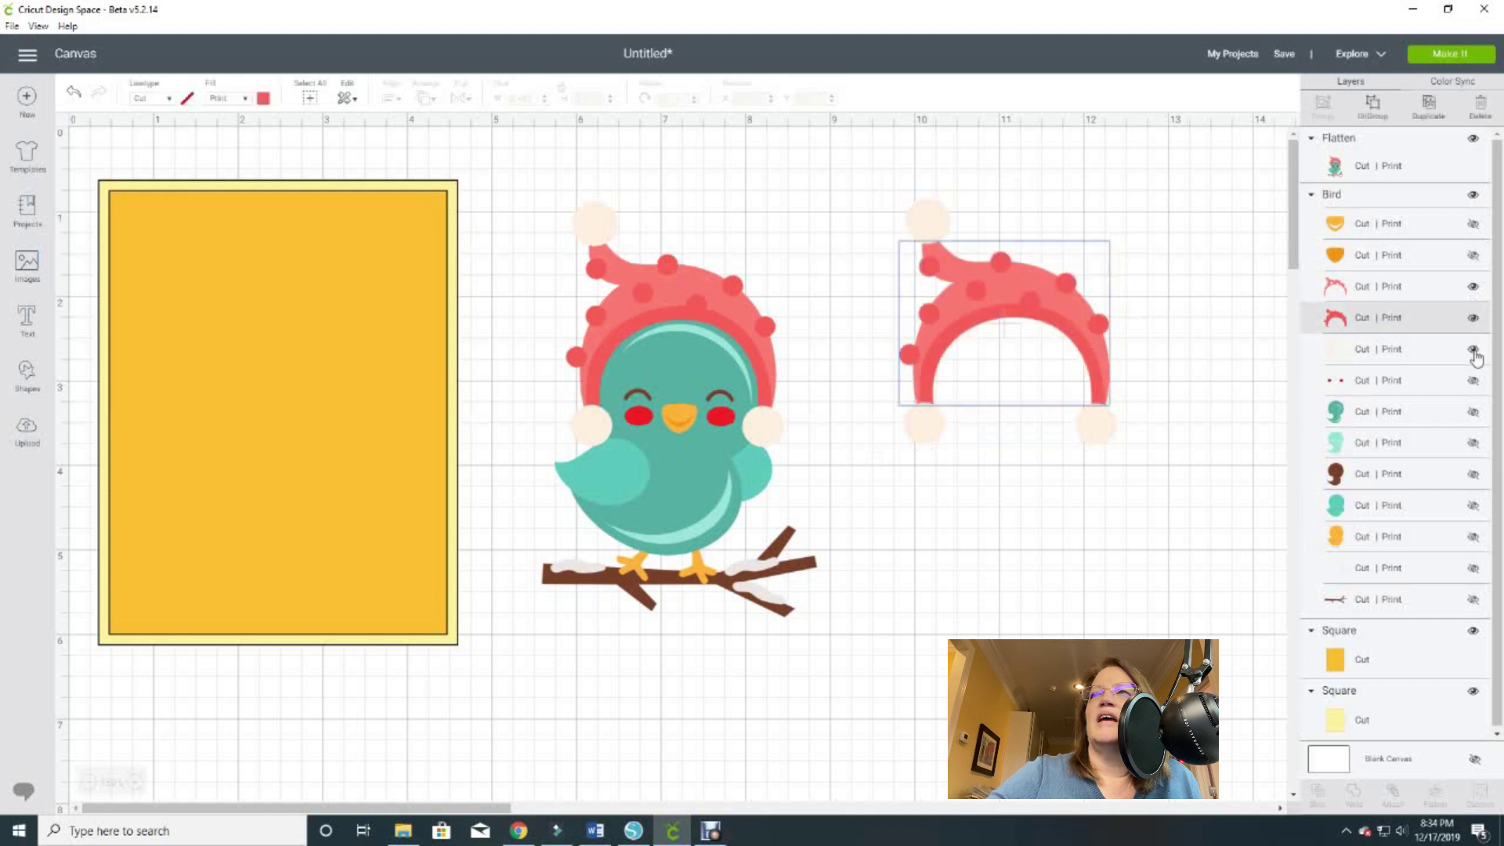
left_click(1473, 351)
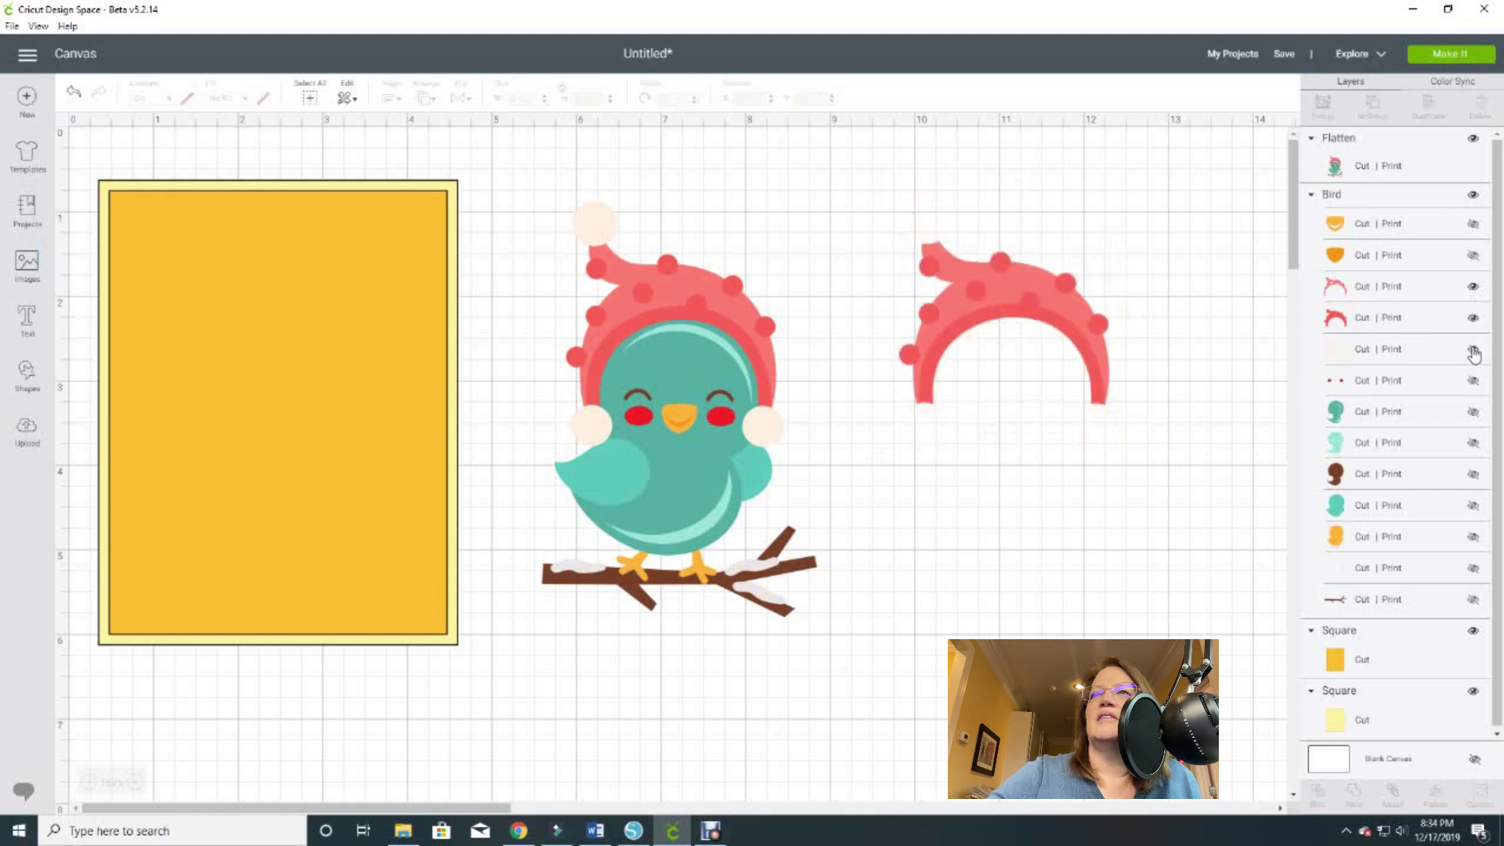
left_click(1474, 351)
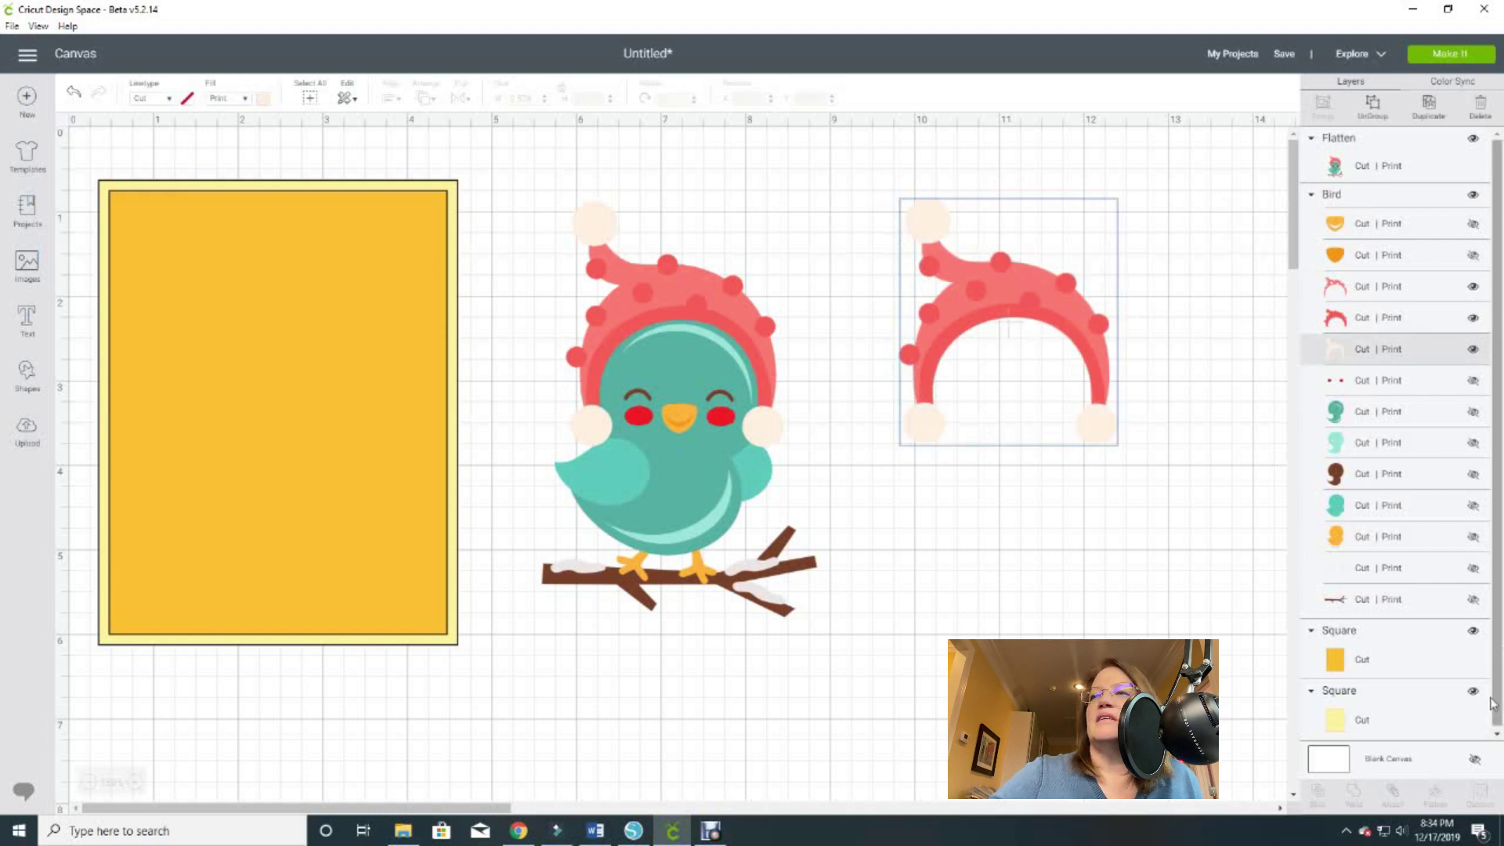
Flatten the visible hat layers into one print-and-cut layer and move the hat to about X 9.54 and Y 1.33 inches
left_click_drag(862, 168, 1173, 479)
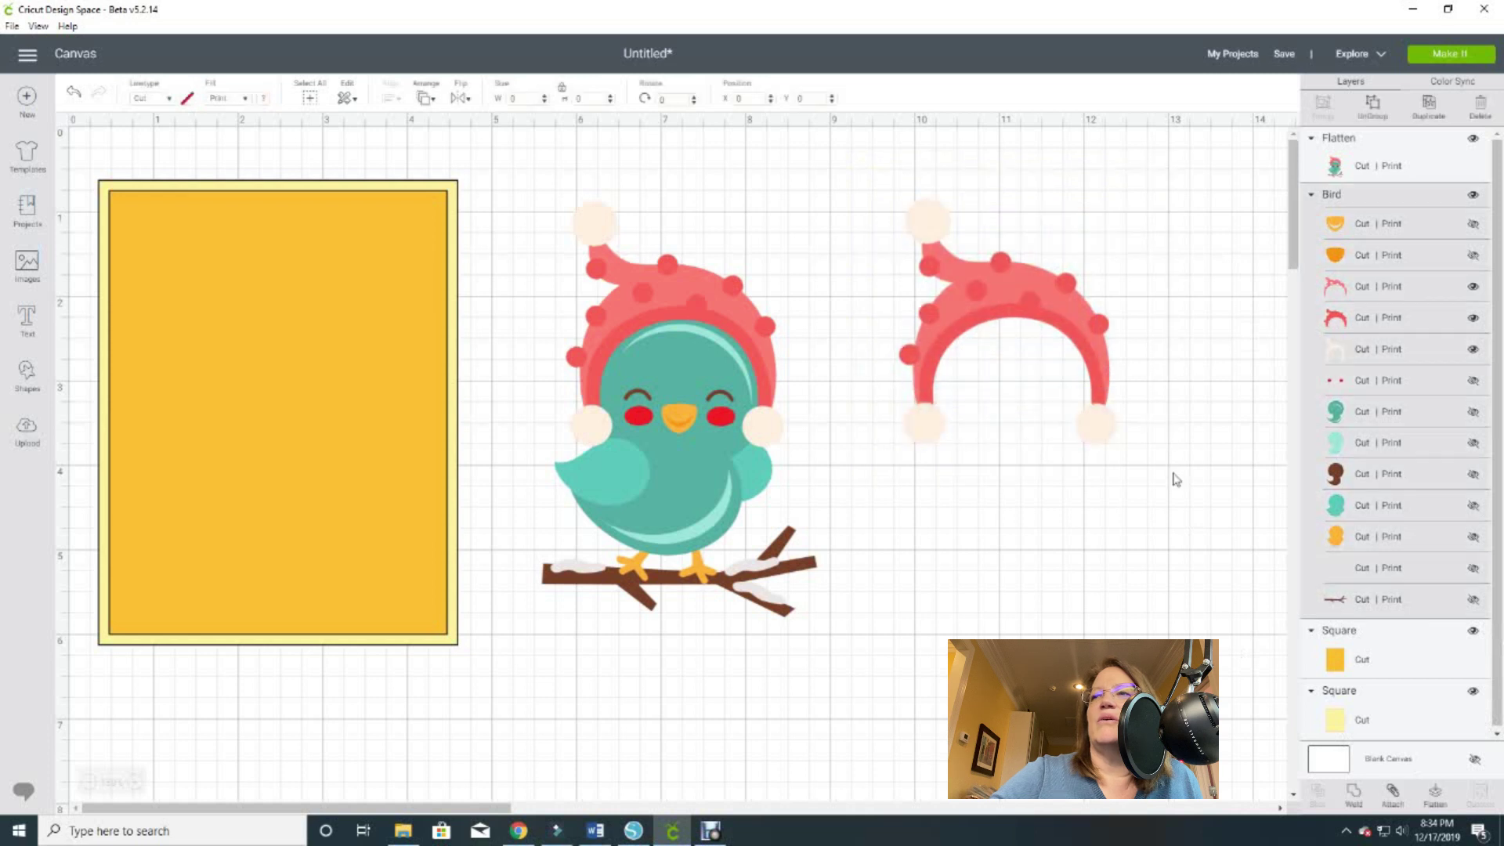
left_click(1436, 794)
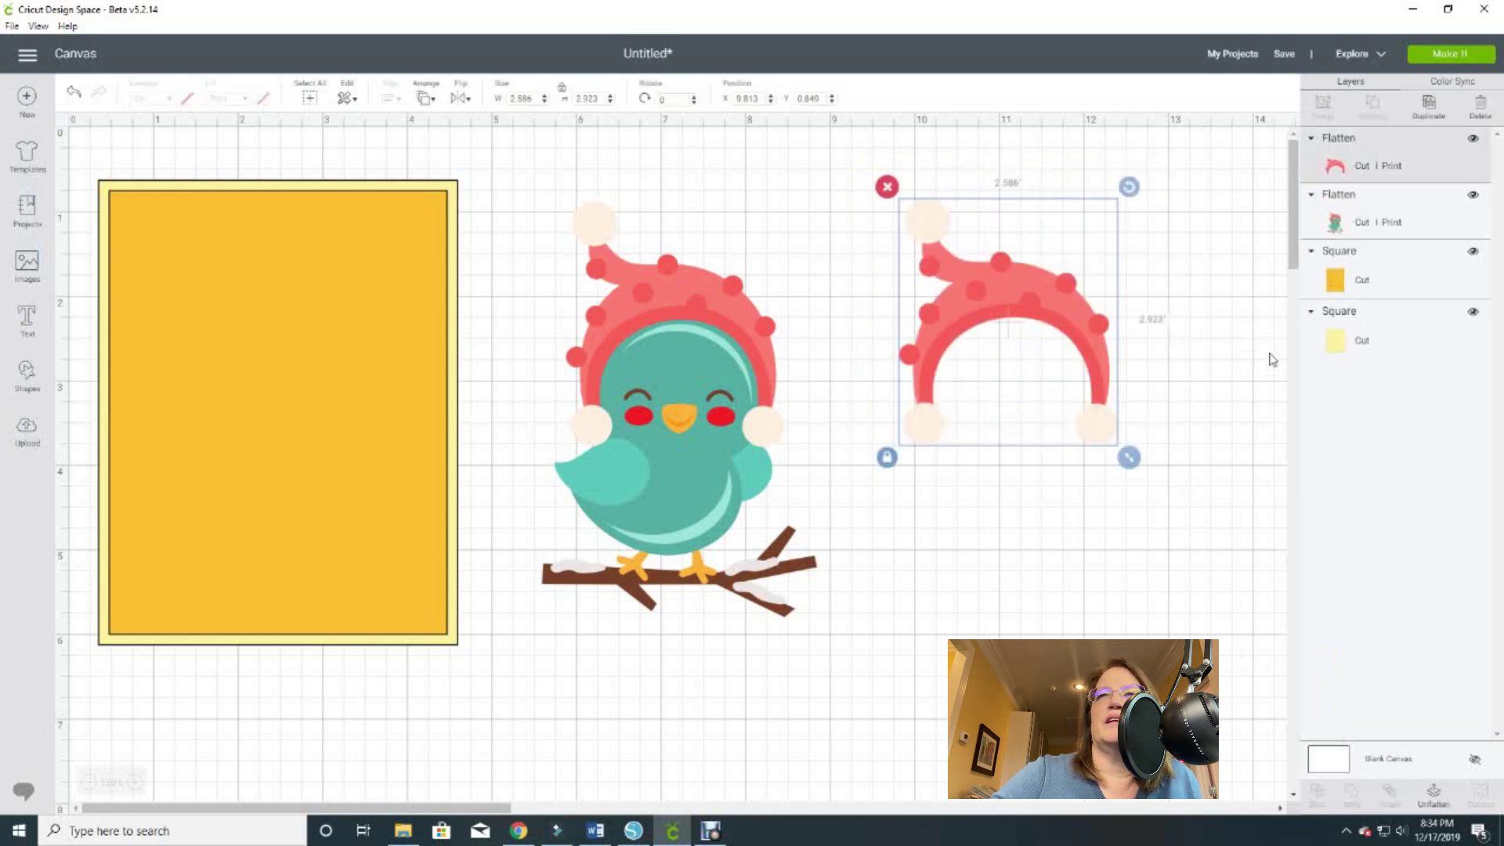
mouse_move(1014, 298)
left_mouse_down()
mouse_move(688, 296)
mouse_move(1003, 293)
mouse_move(992, 289)
left_mouse_up()
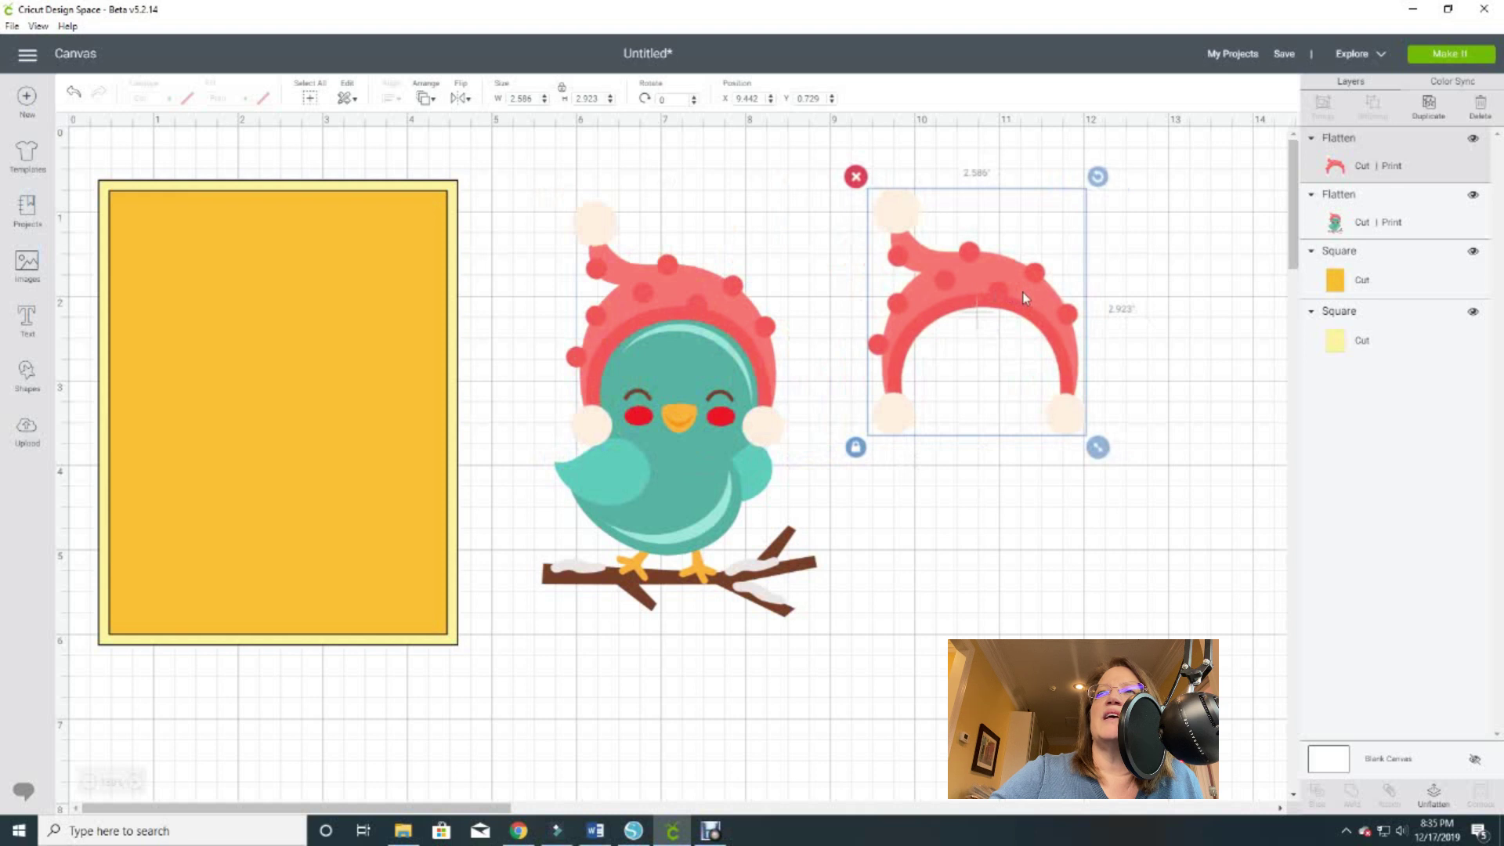
left_click_drag(1023, 293, 1049, 360)
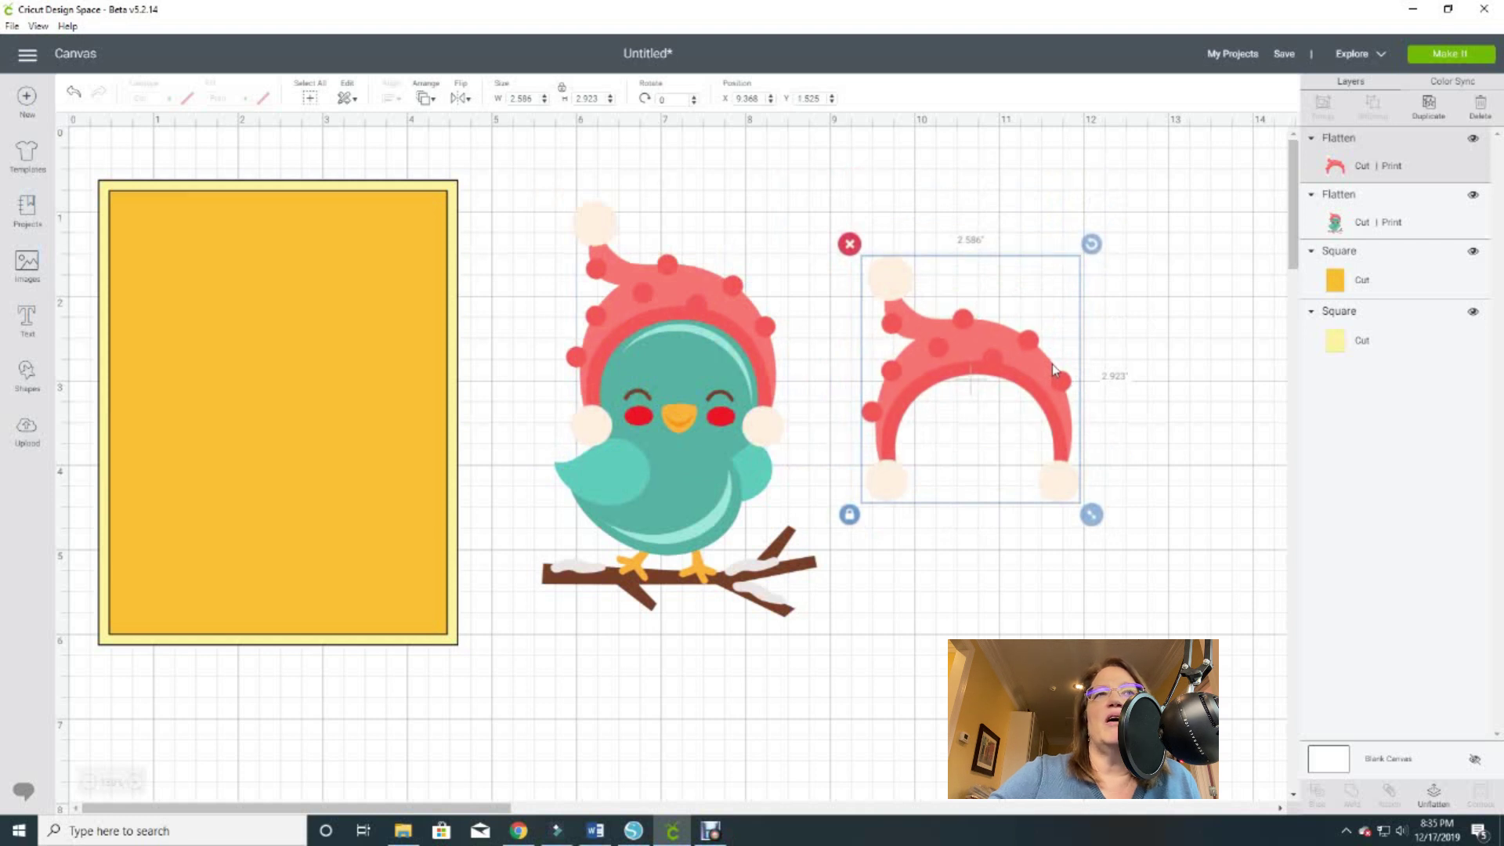
mouse_move(979, 339)
left_mouse_down()
mouse_move(994, 282)
mouse_move(994, 319)
left_mouse_up()
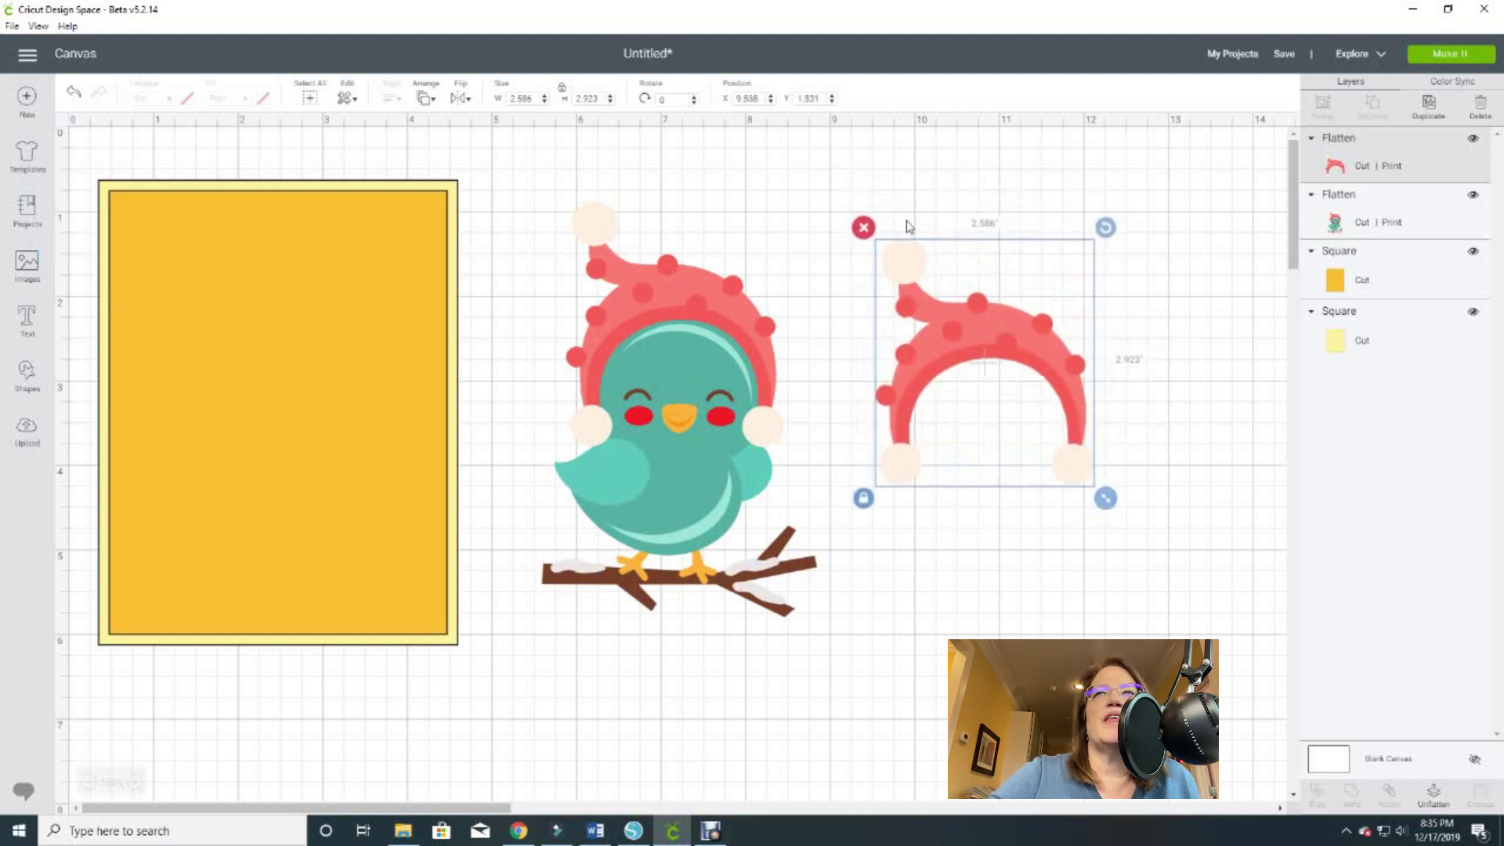
Clear the canvas by deleting the flattened hat, the flattened bird and both card rectangles
left_click(864, 227)
left_click(604, 220)
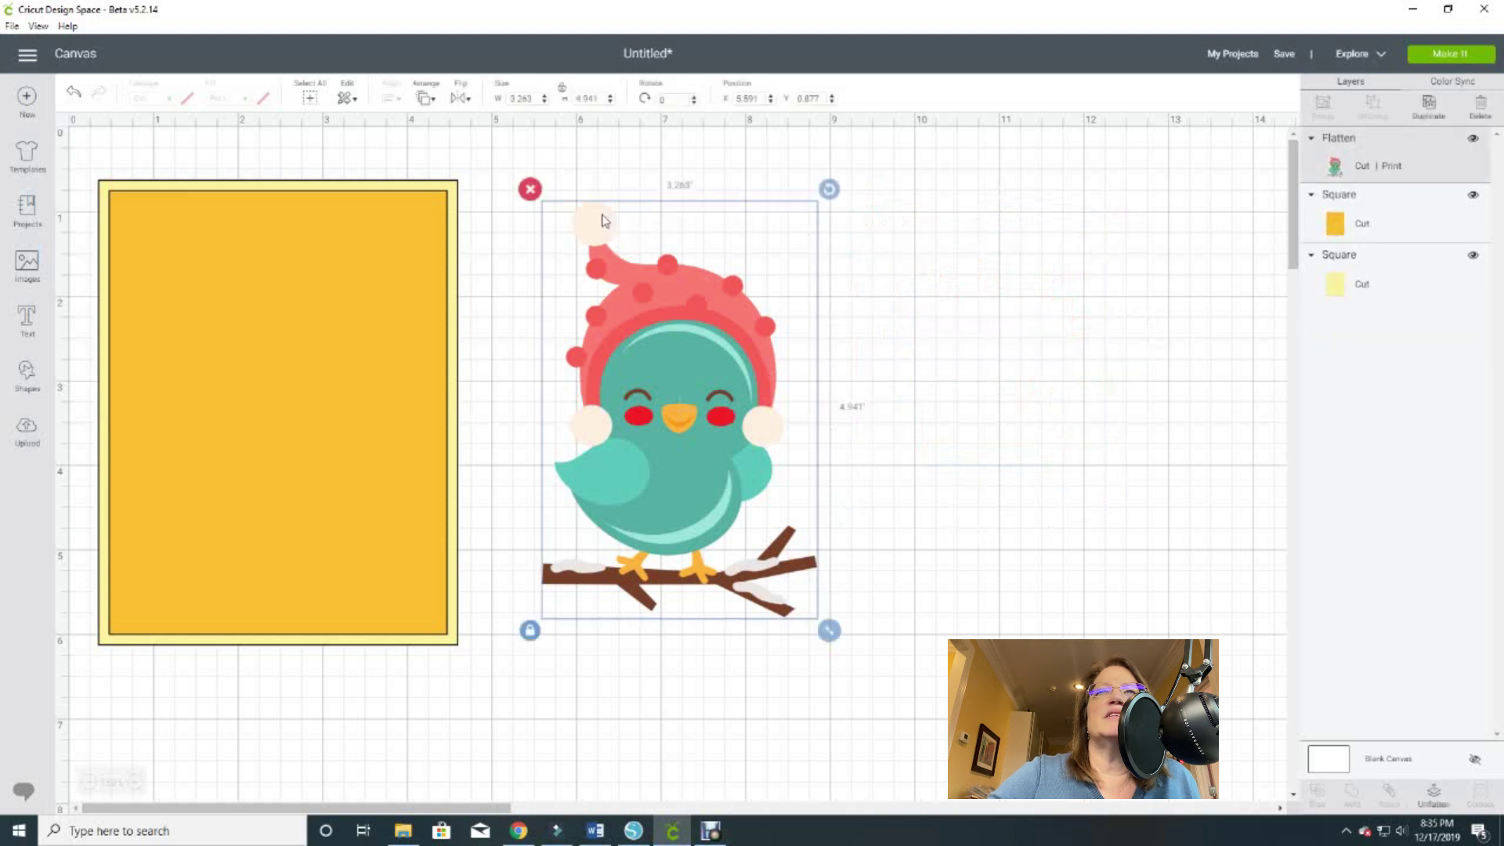
left_click(529, 188)
left_click(317, 227)
left_click(98, 181)
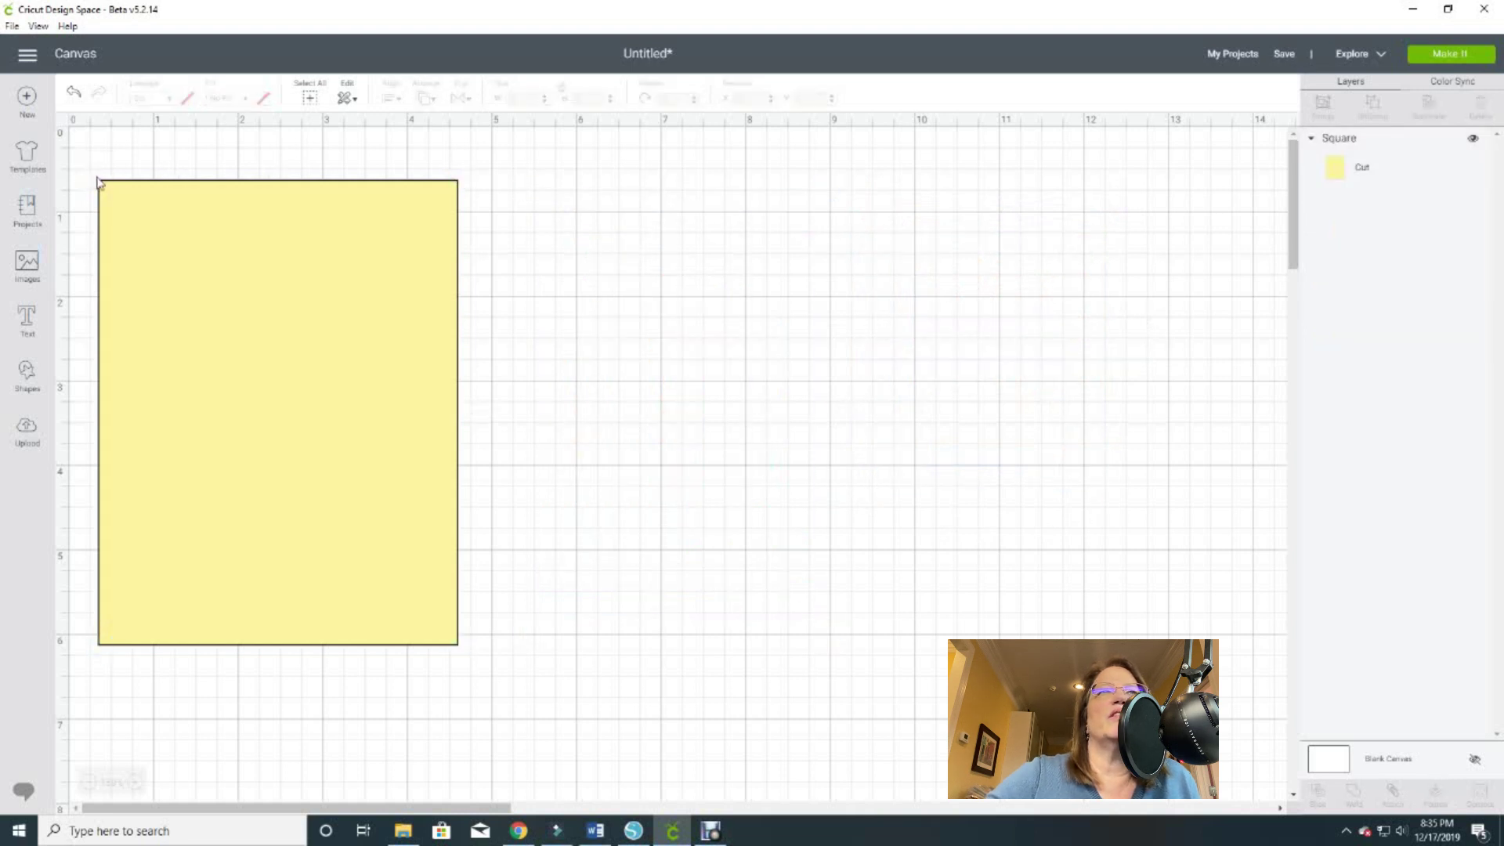
left_click(137, 204)
left_click(87, 168)
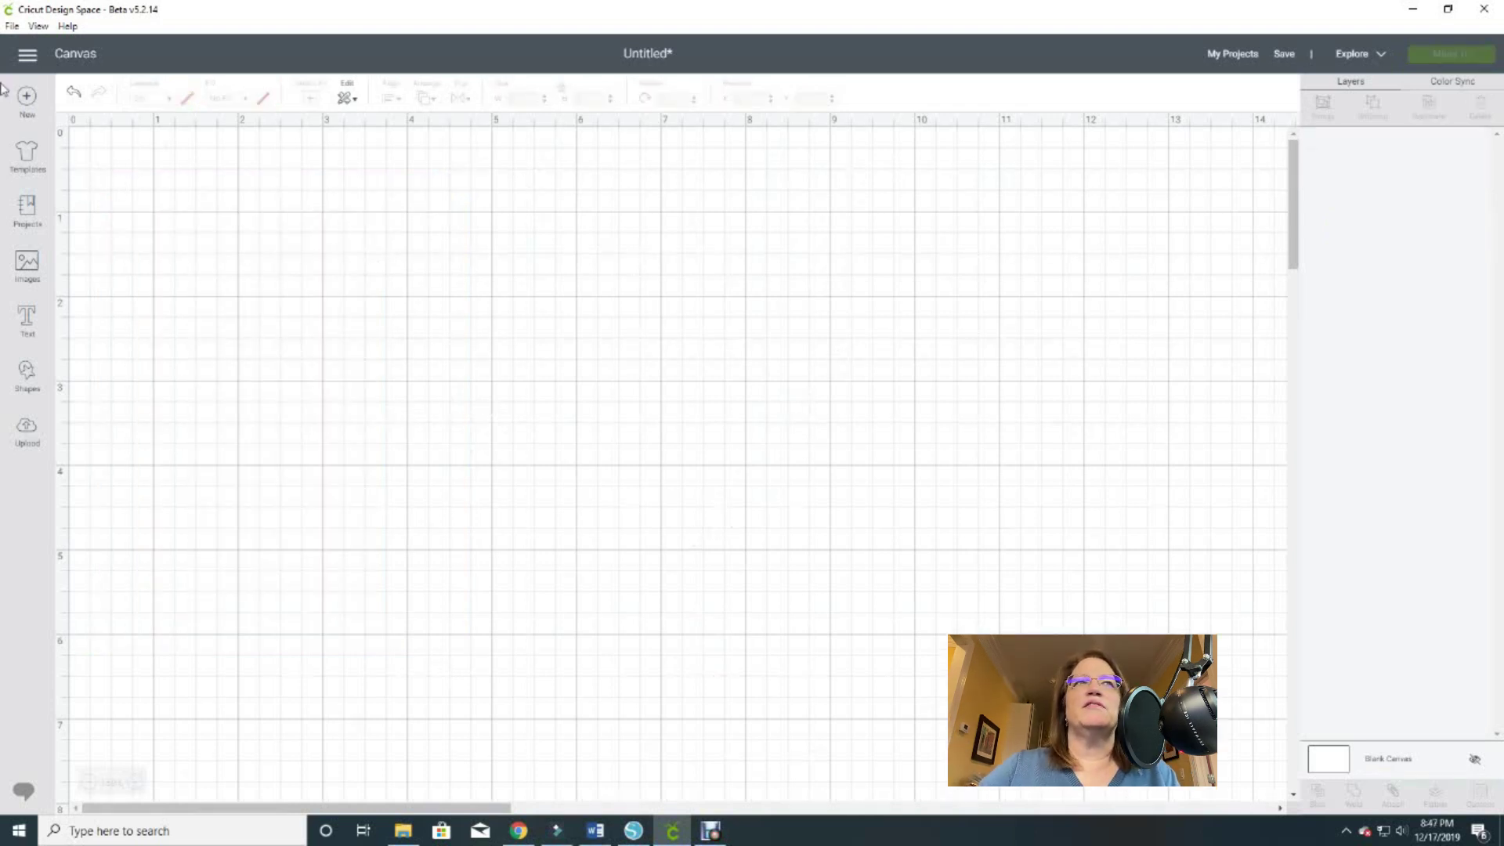
Open the image library and search it for "elmo"
left_click(28, 268)
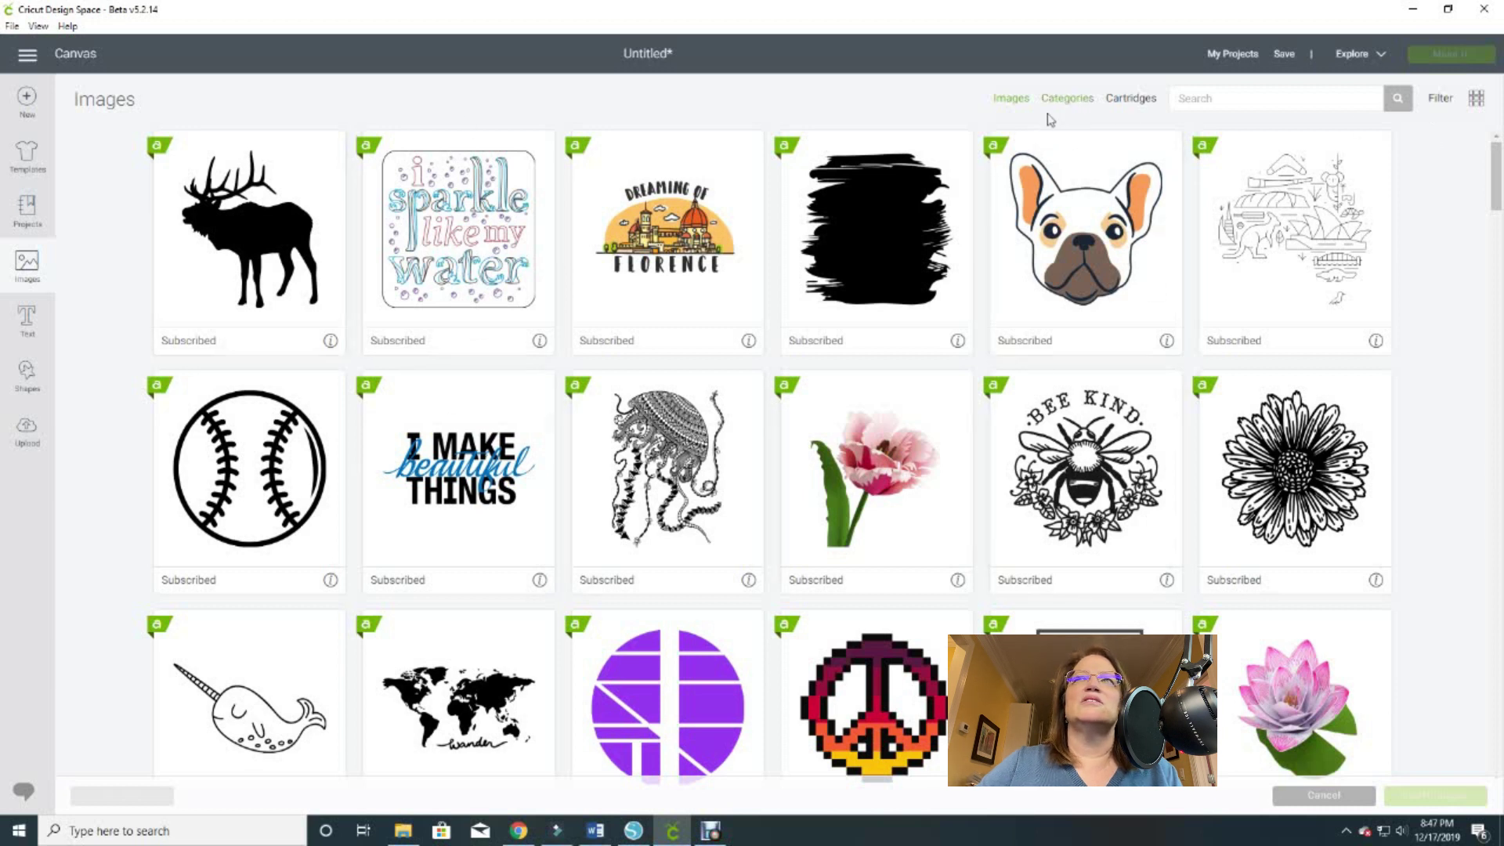
left_click(1194, 98)
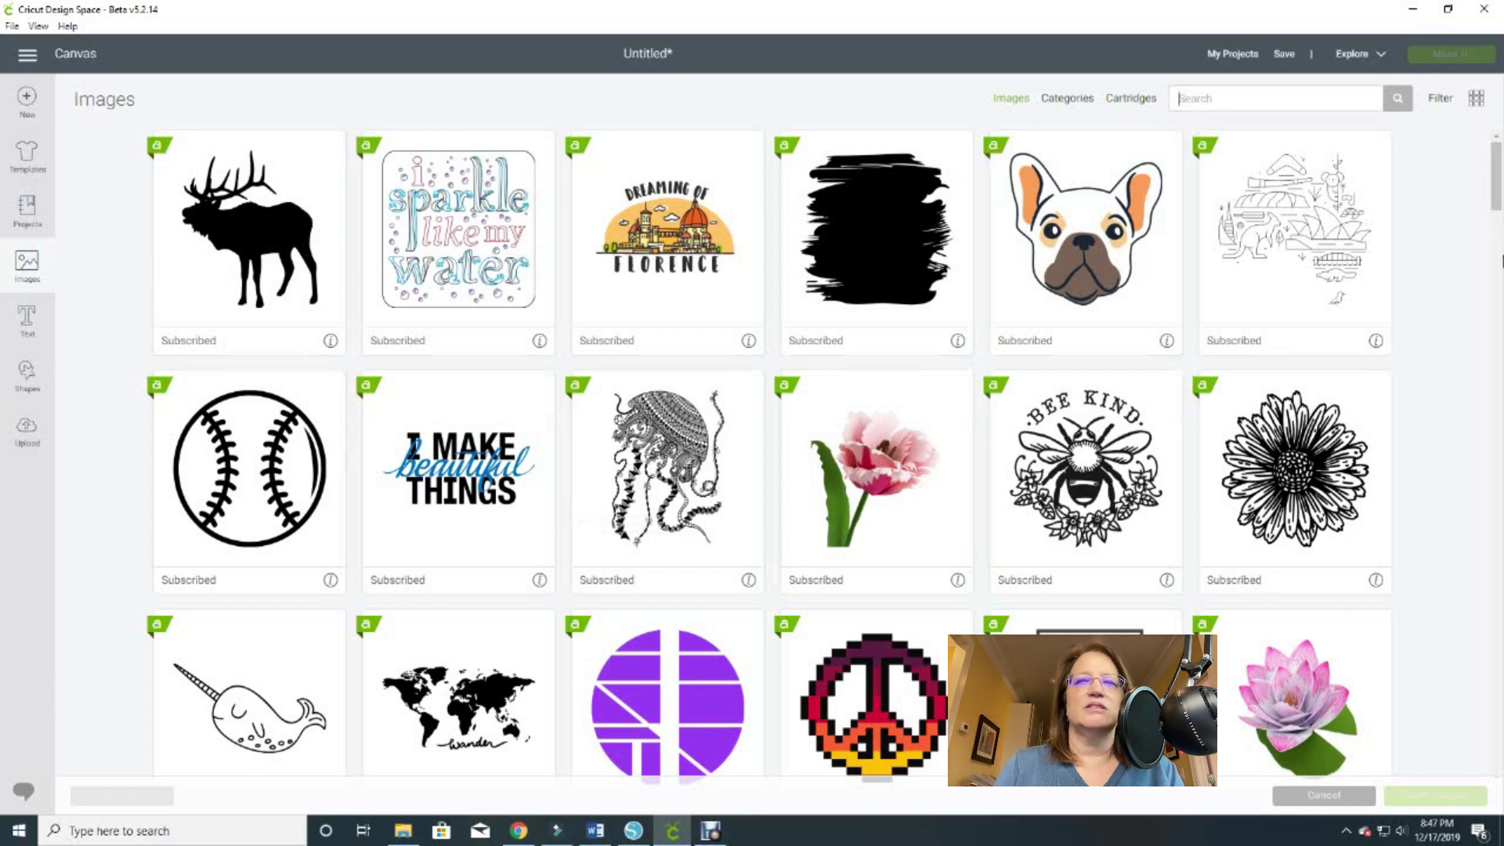
type("peace")
key("Return")
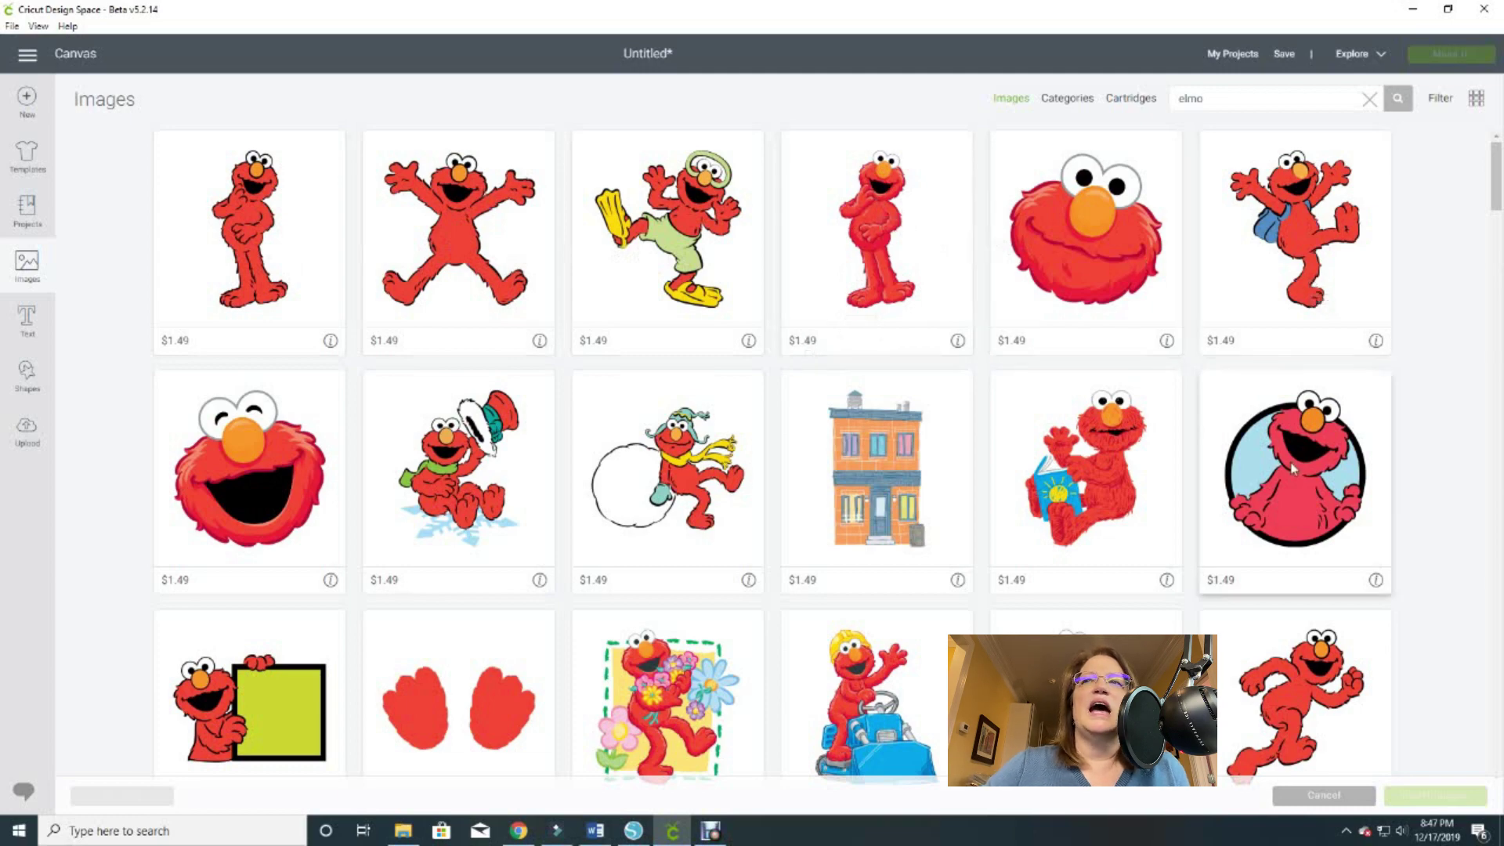
Browse the Elmo image results to examine the available designs and their prices, and return to the start of the list
scroll(1293, 468, "down", 10)
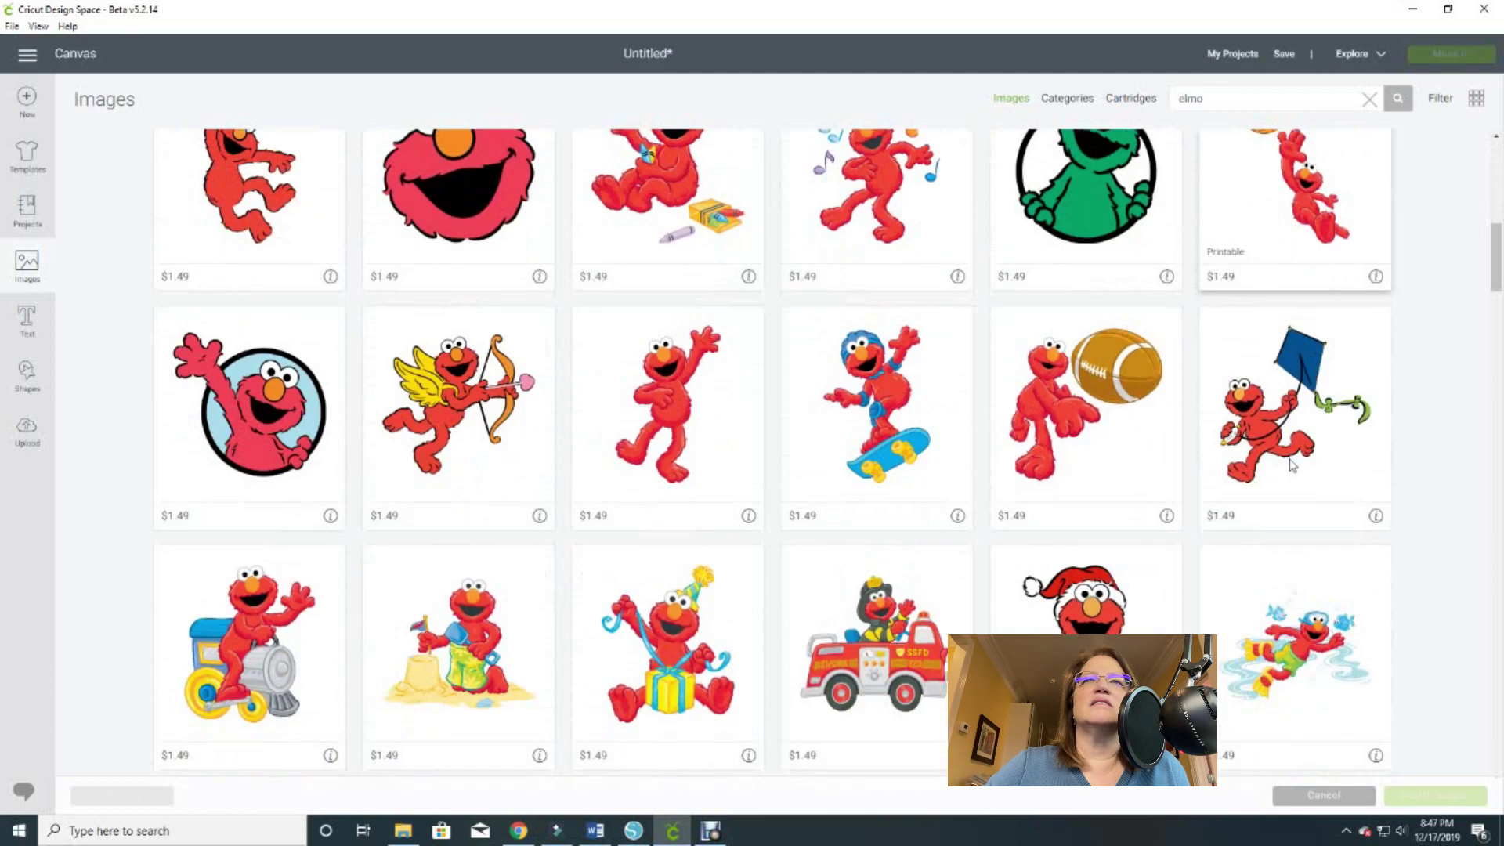
scroll(1292, 466, "down", 10)
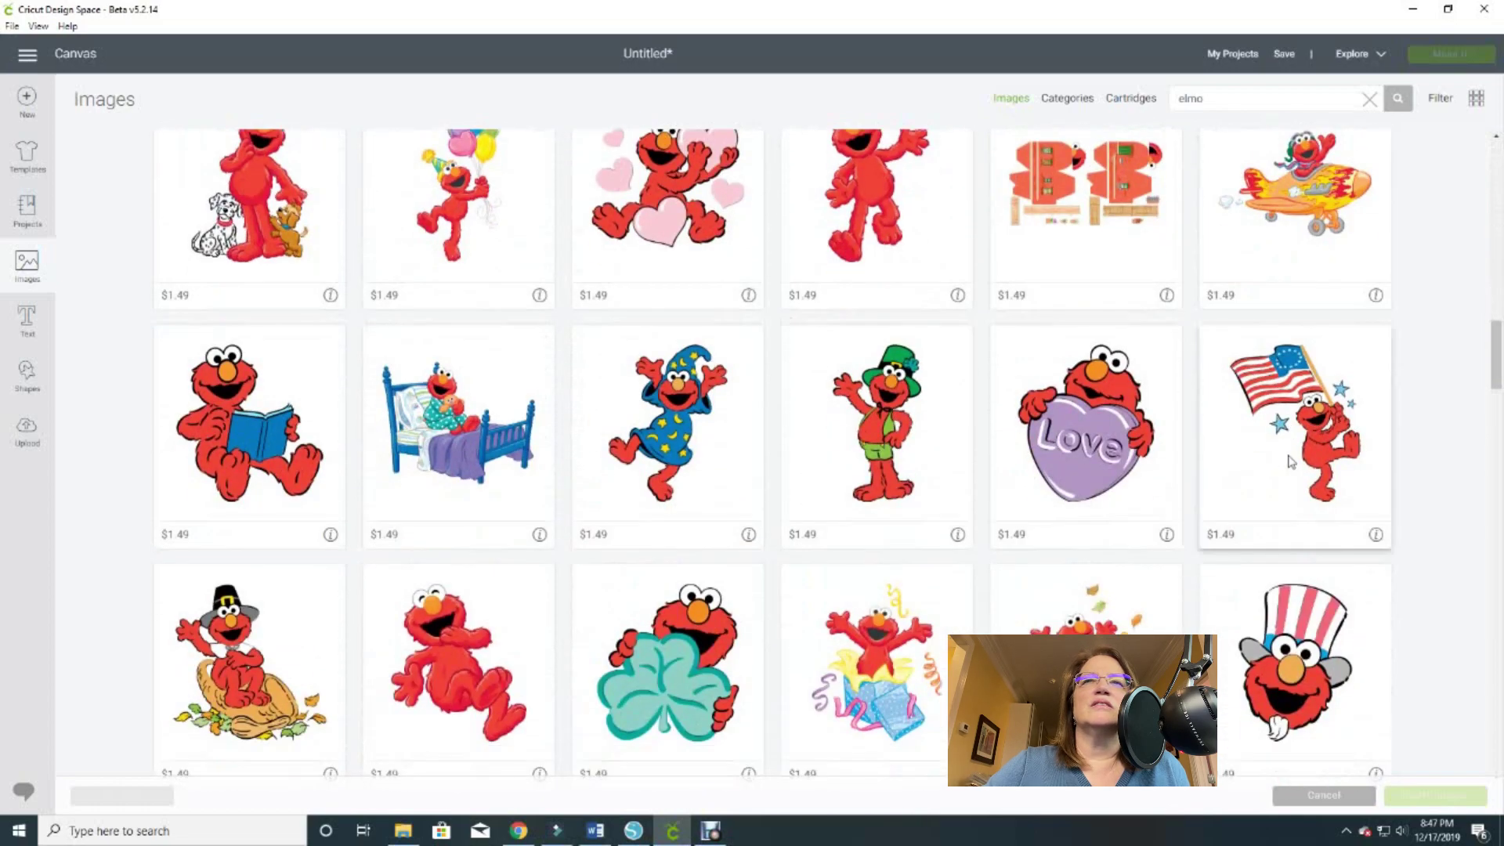
scroll(1291, 462, "down", 8)
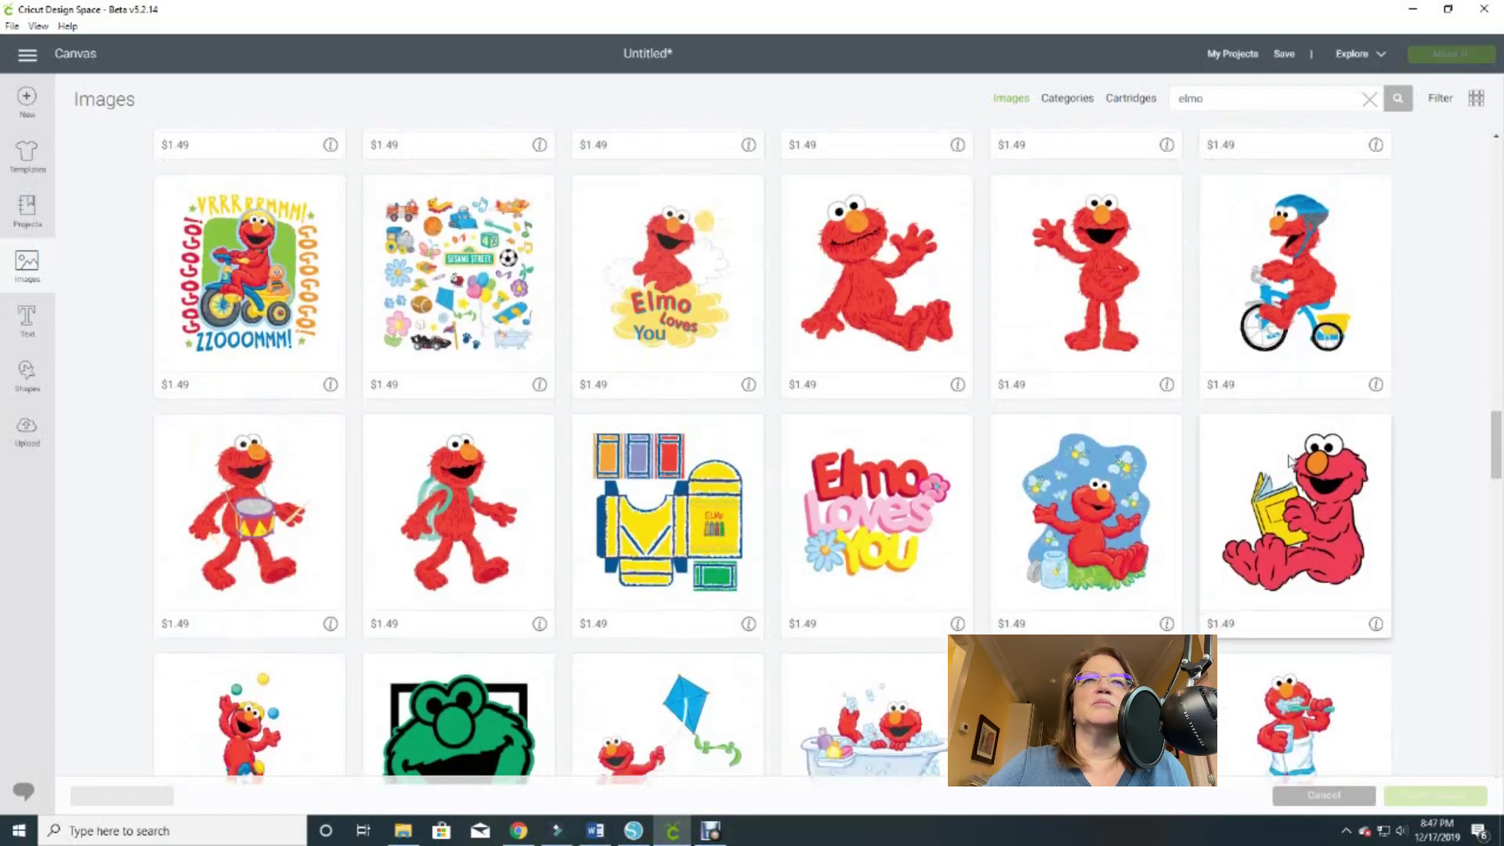
scroll(1291, 460, "down", 4)
scroll(1149, 376, "up", 15)
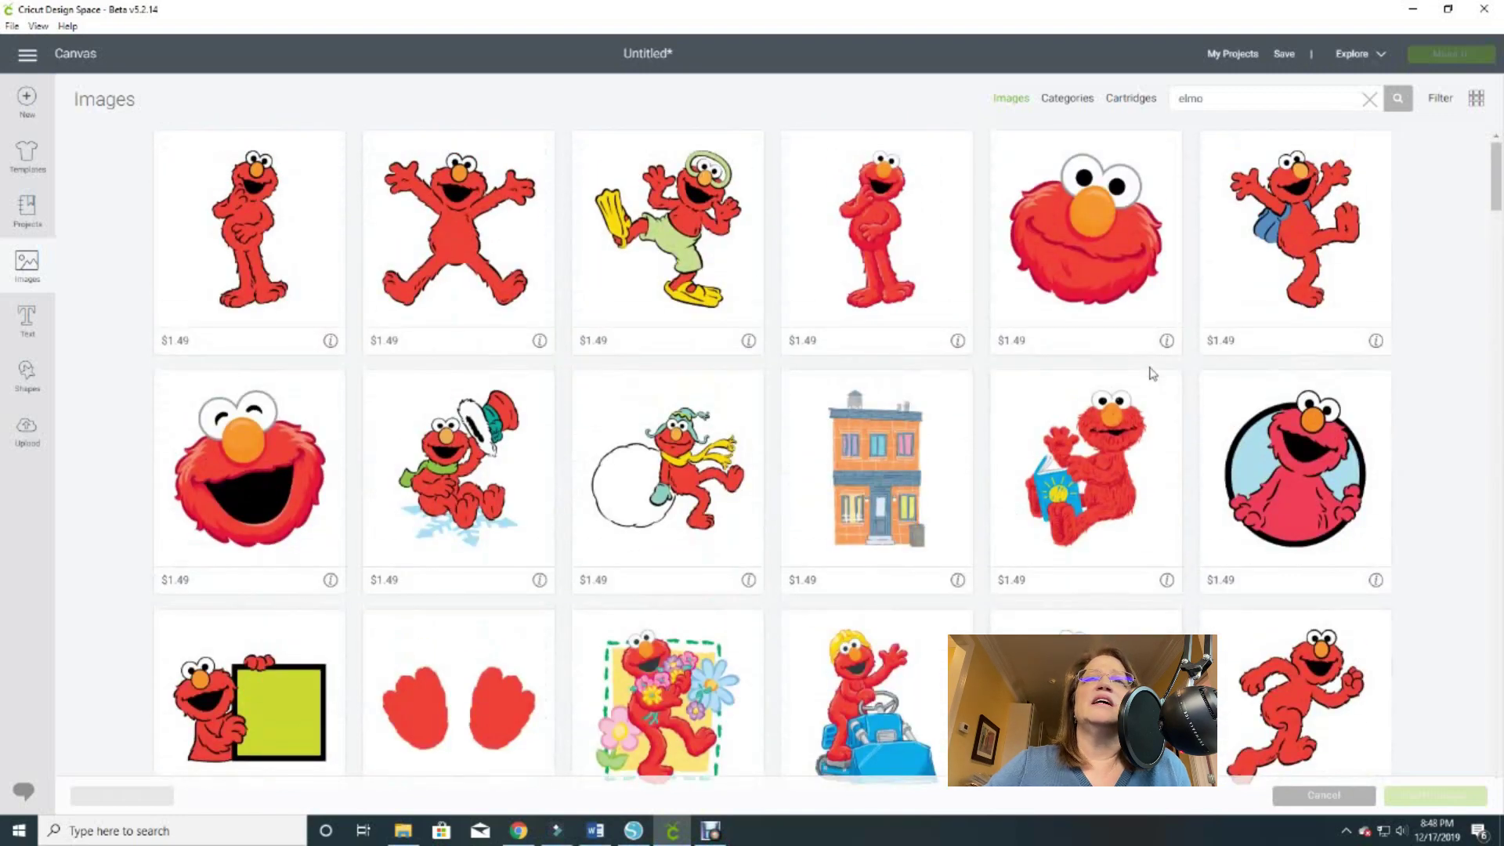
scroll(1053, 498, "down", 9)
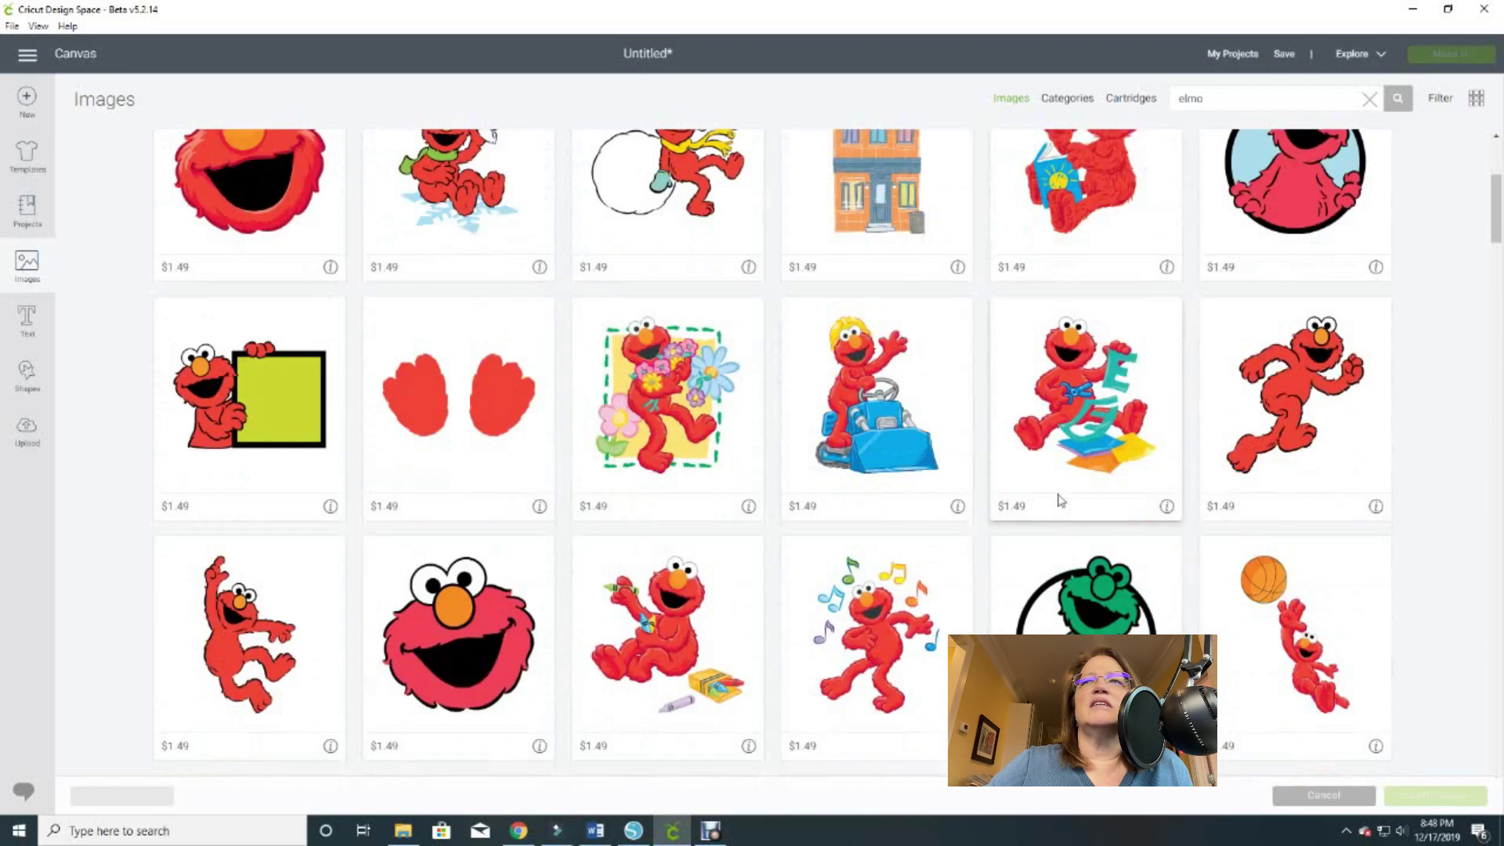
scroll(1060, 498, "down", 15)
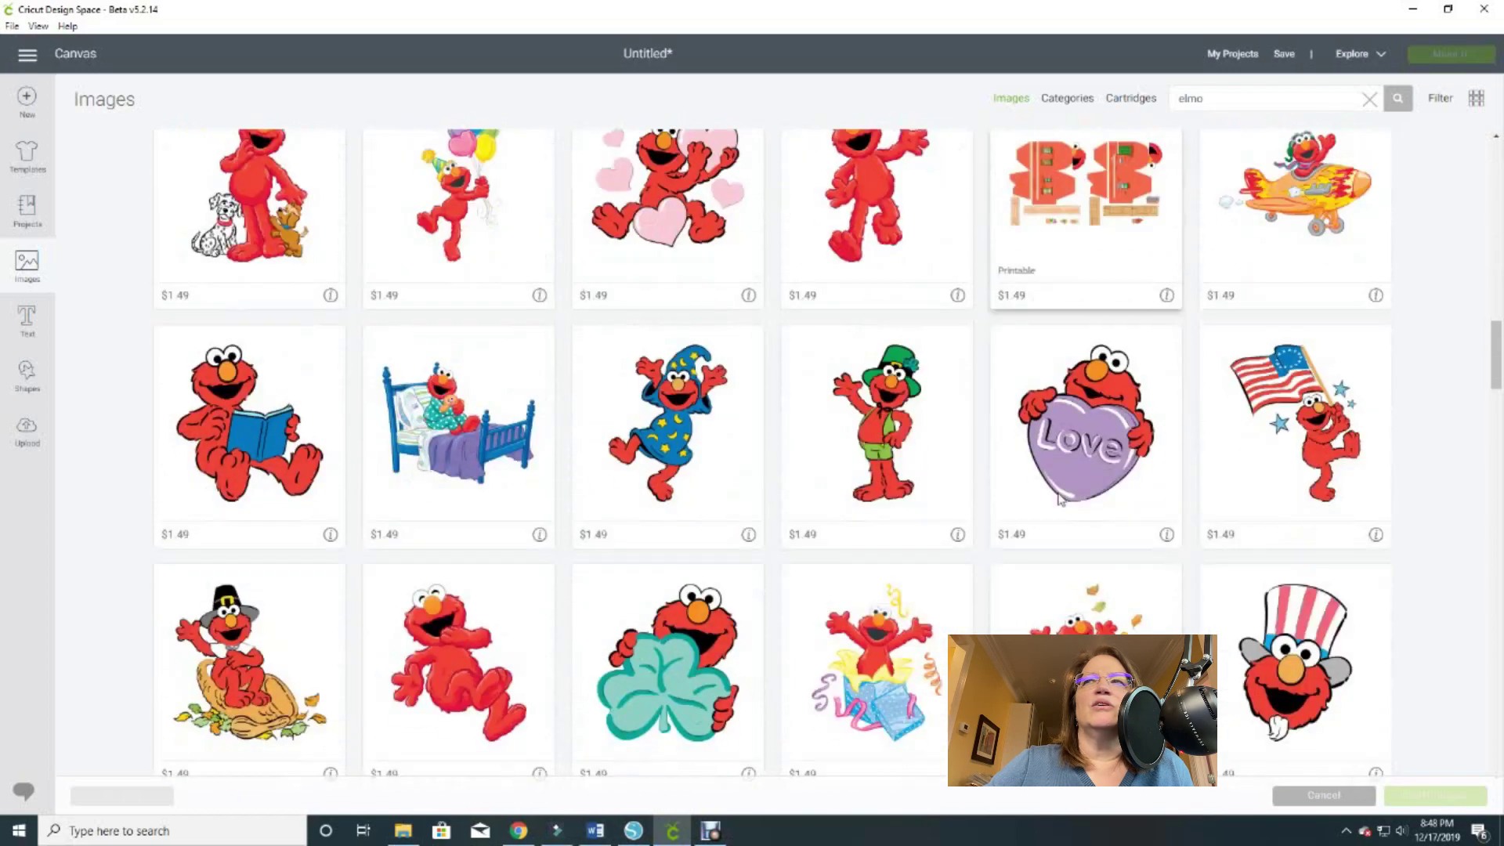
scroll(1059, 498, "down", 15)
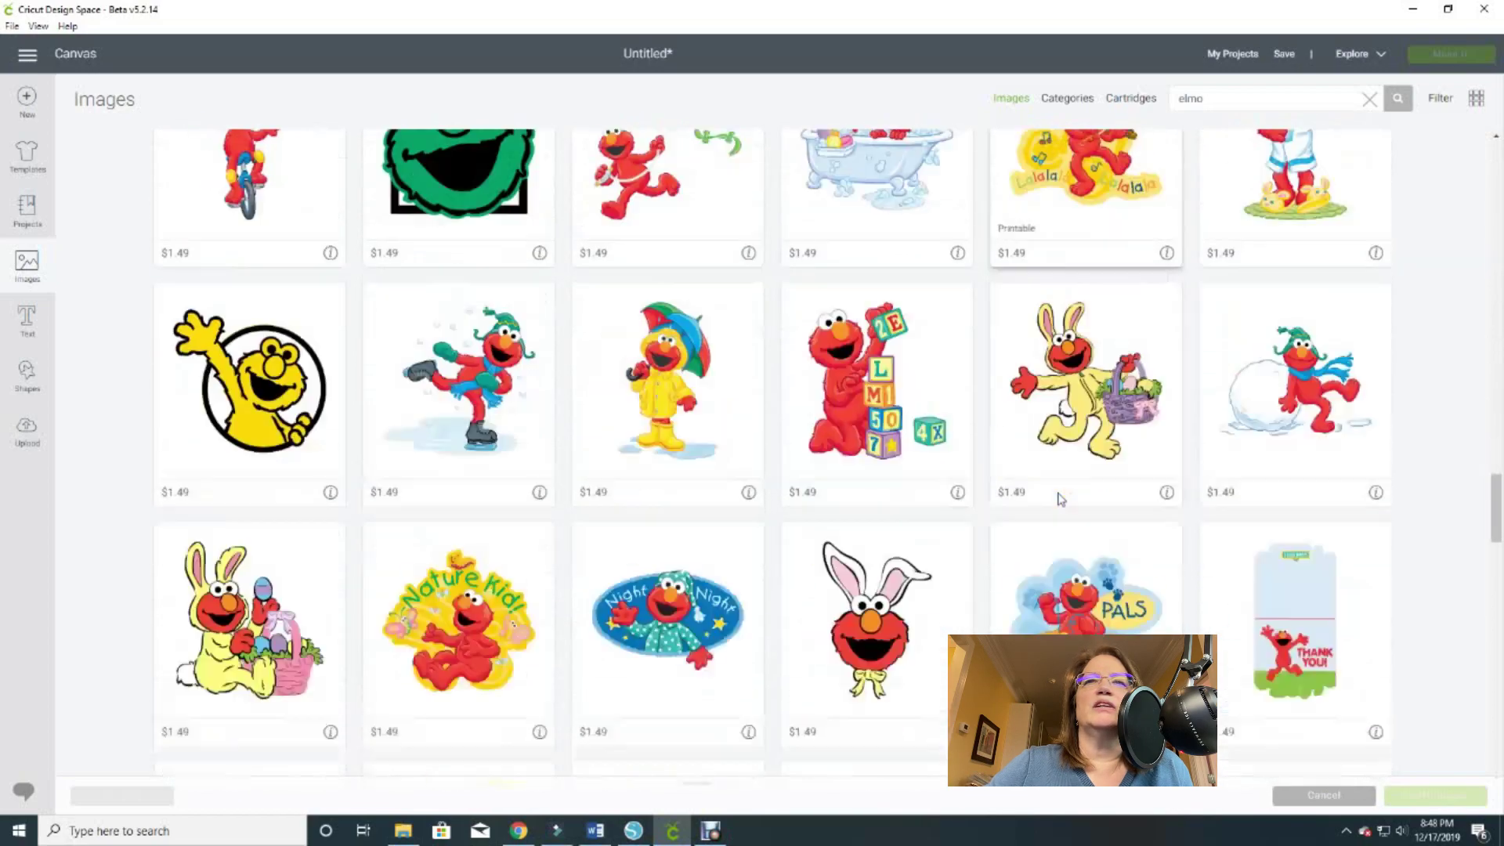
scroll(1057, 499, "up", 15)
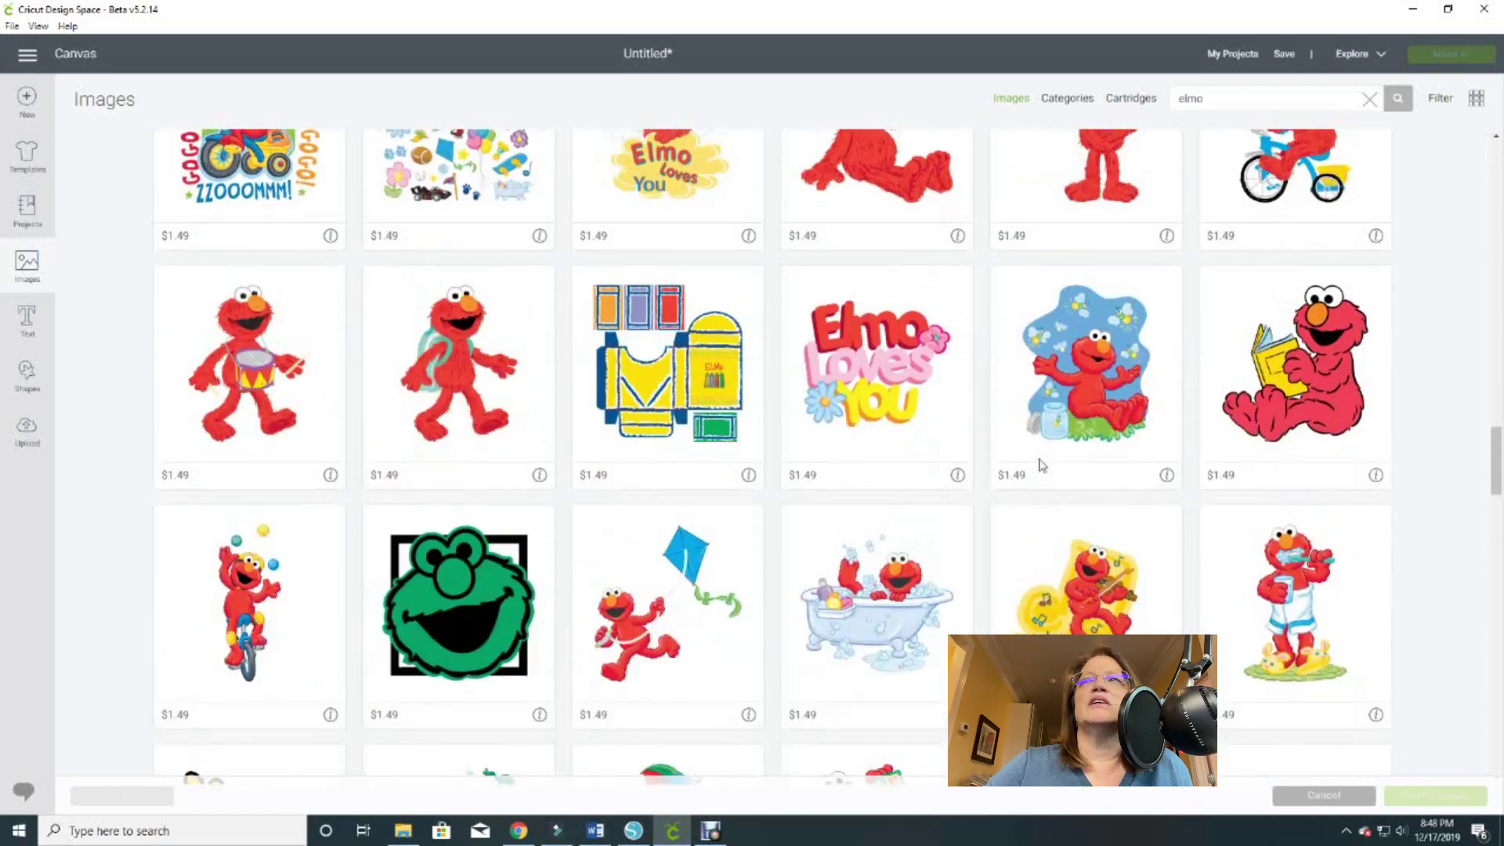
scroll(1035, 452, "up", 12)
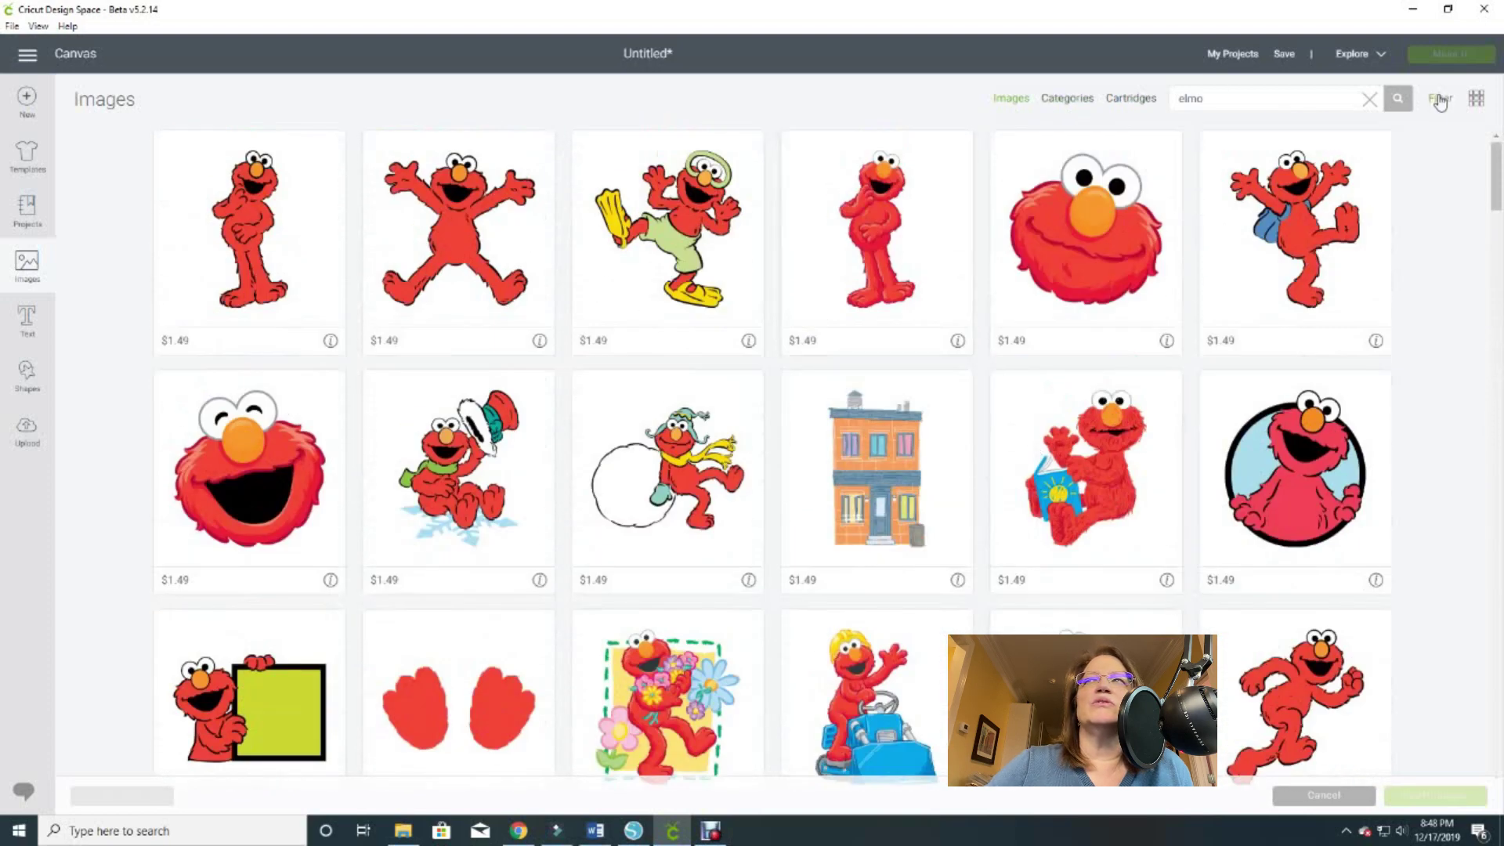
Filter the "elmo" search results to My Images and look through the owned designs
left_click(1440, 100)
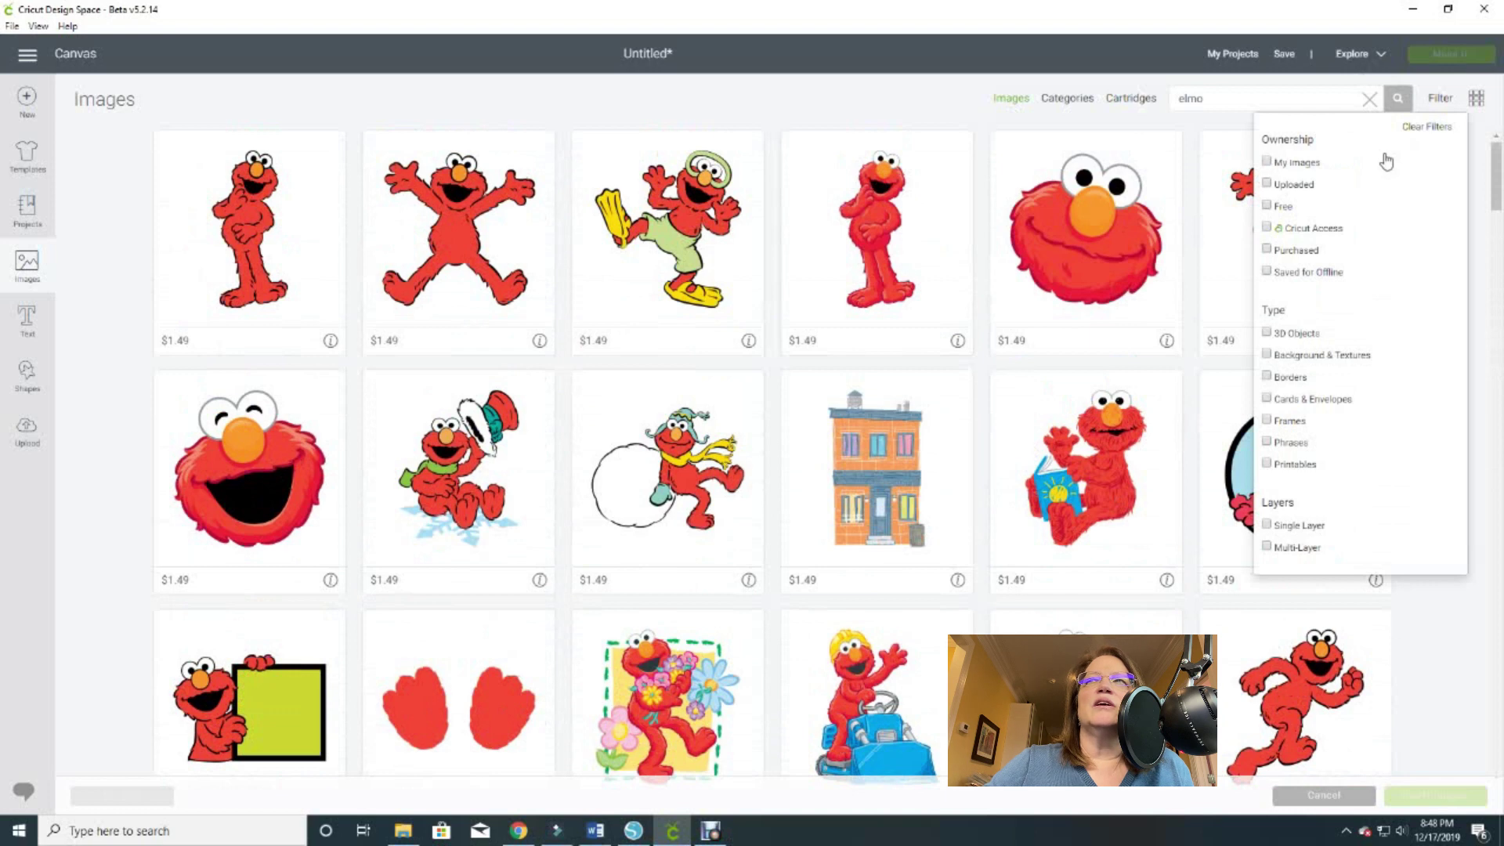
left_click(1266, 162)
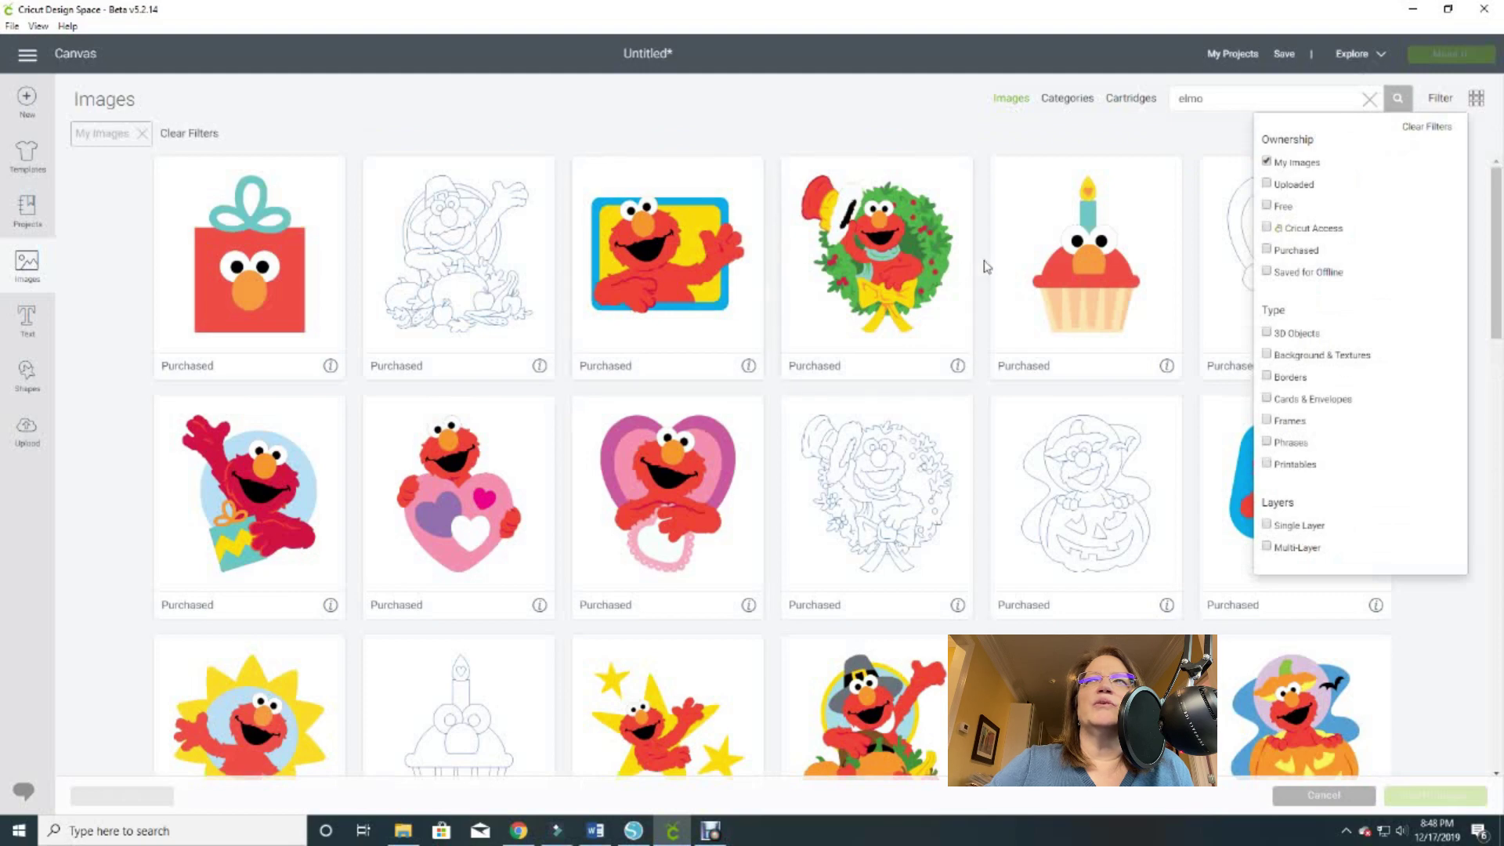
left_click(1059, 134)
scroll(1036, 344, "down", 5)
scroll(1036, 335, "down", 10)
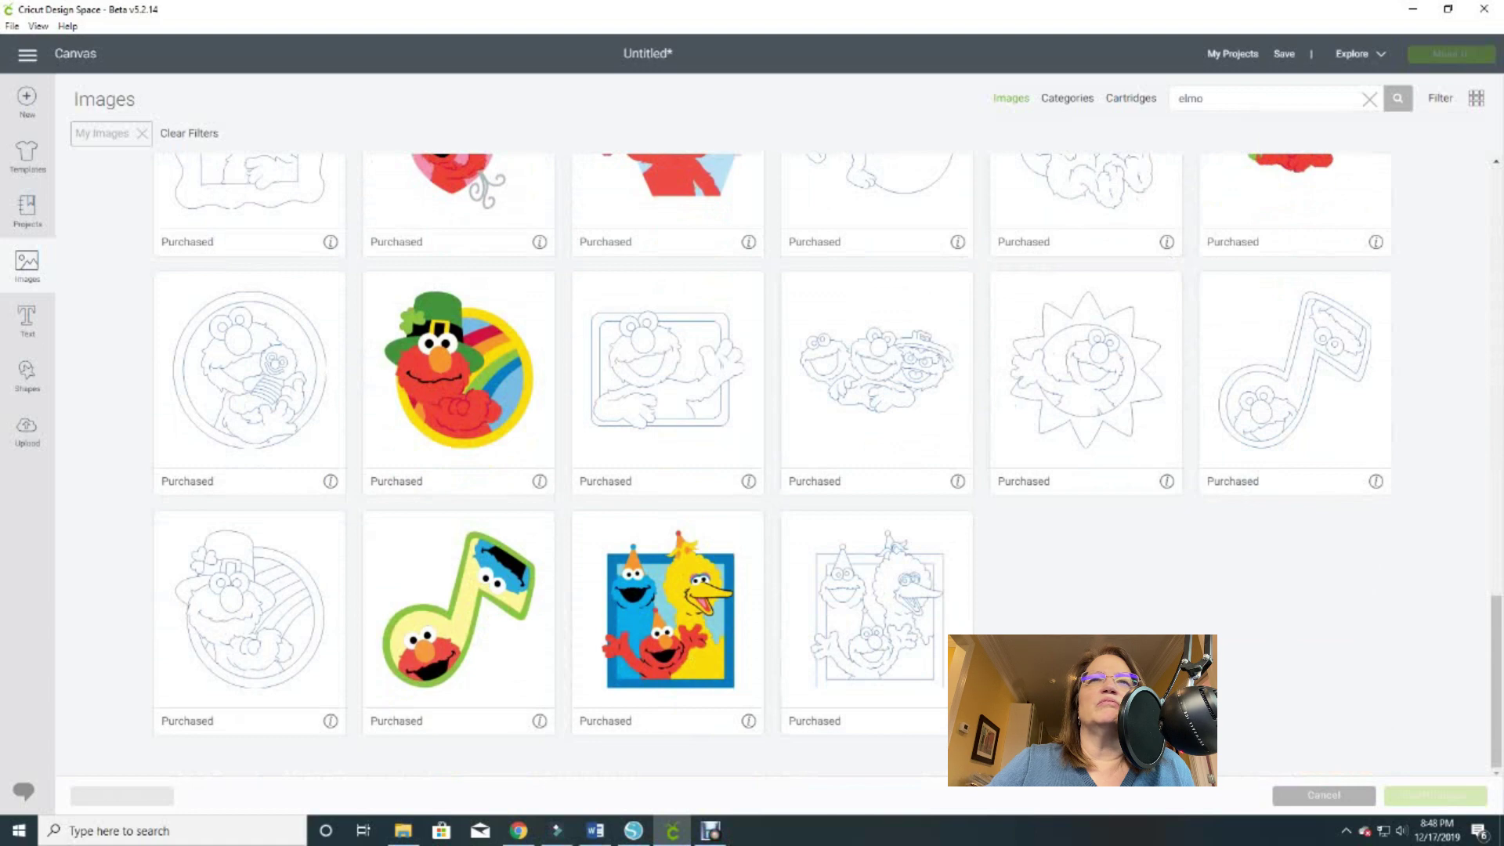
scroll(775, 465, "up", 6)
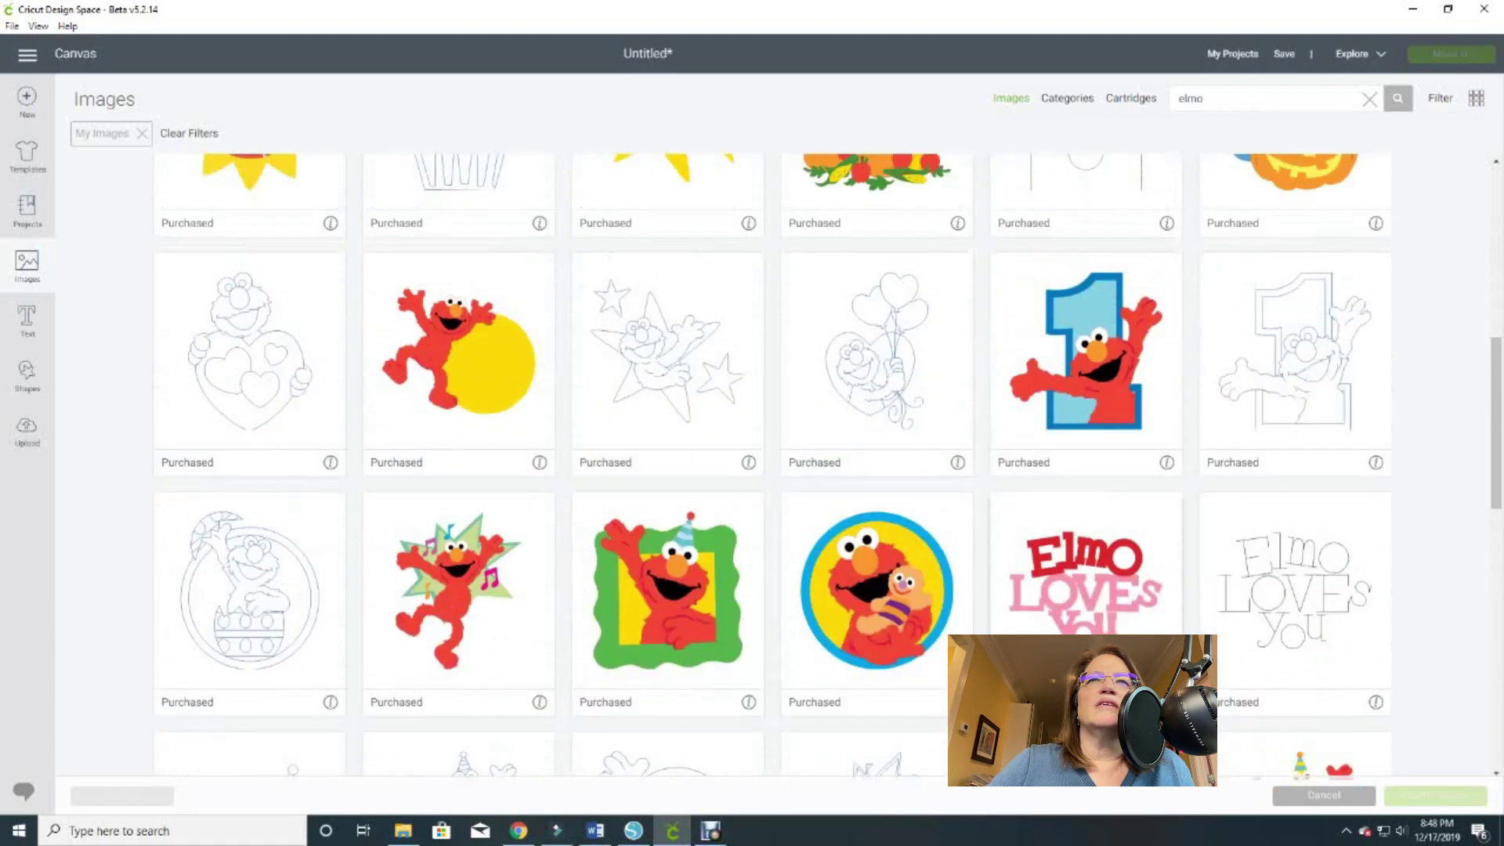
scroll(772, 462, "down", 1)
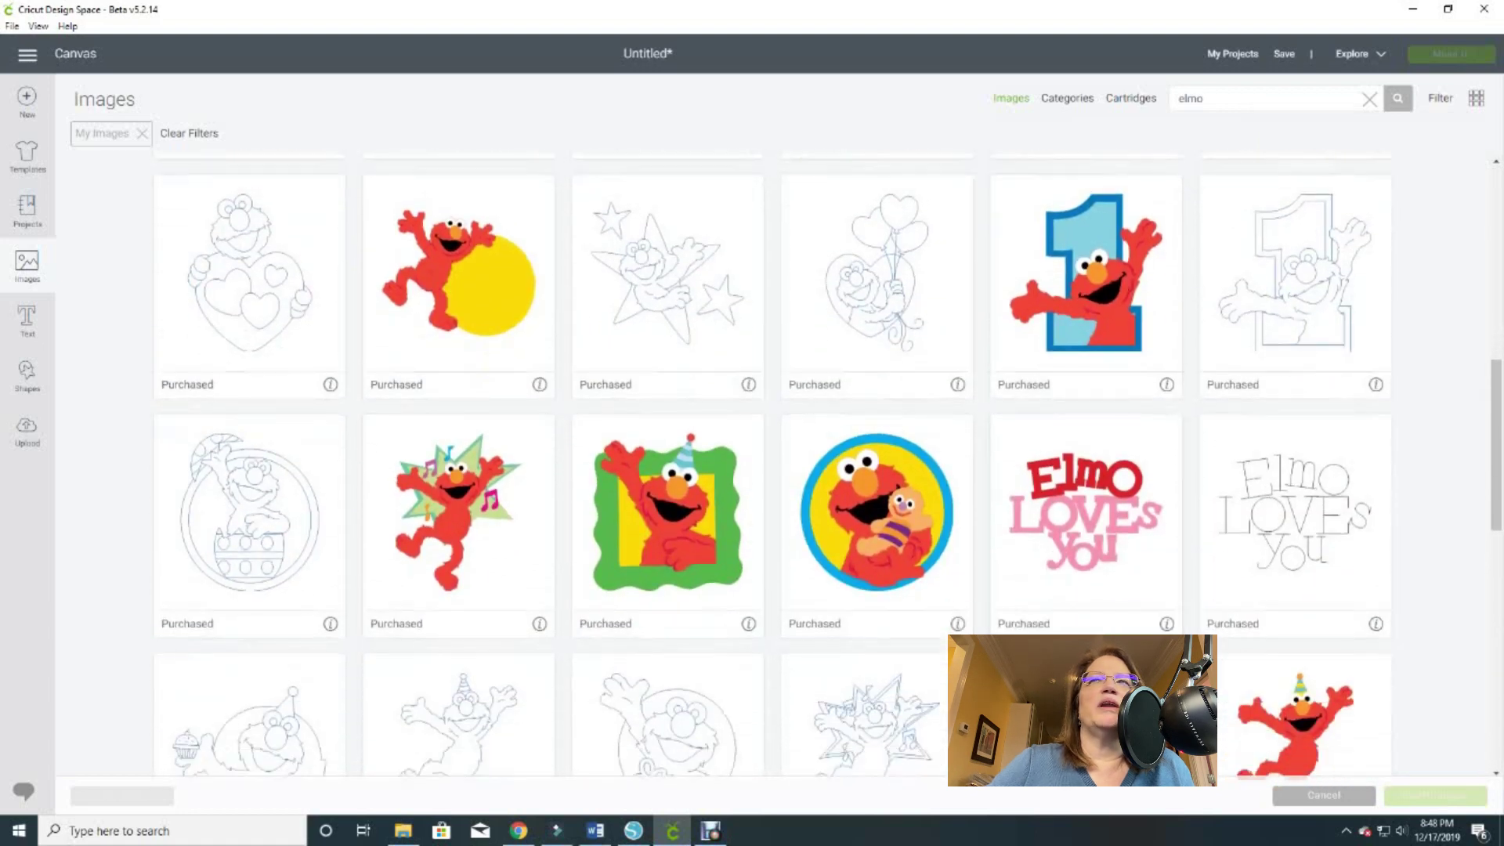
scroll(771, 466, "up", 5)
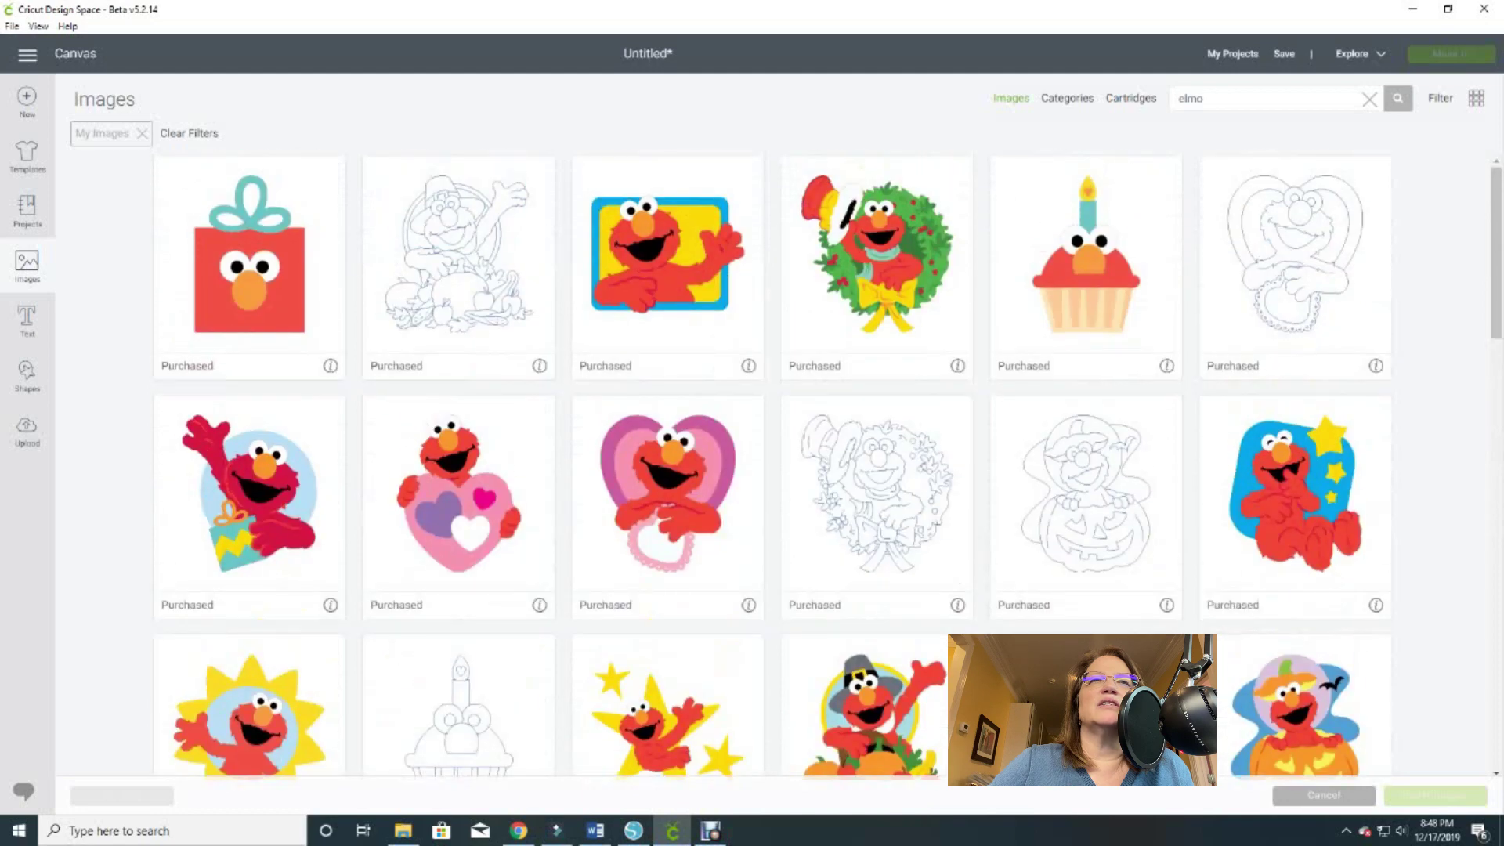
Replace the image search term with "house" and run the search
left_click(1369, 98)
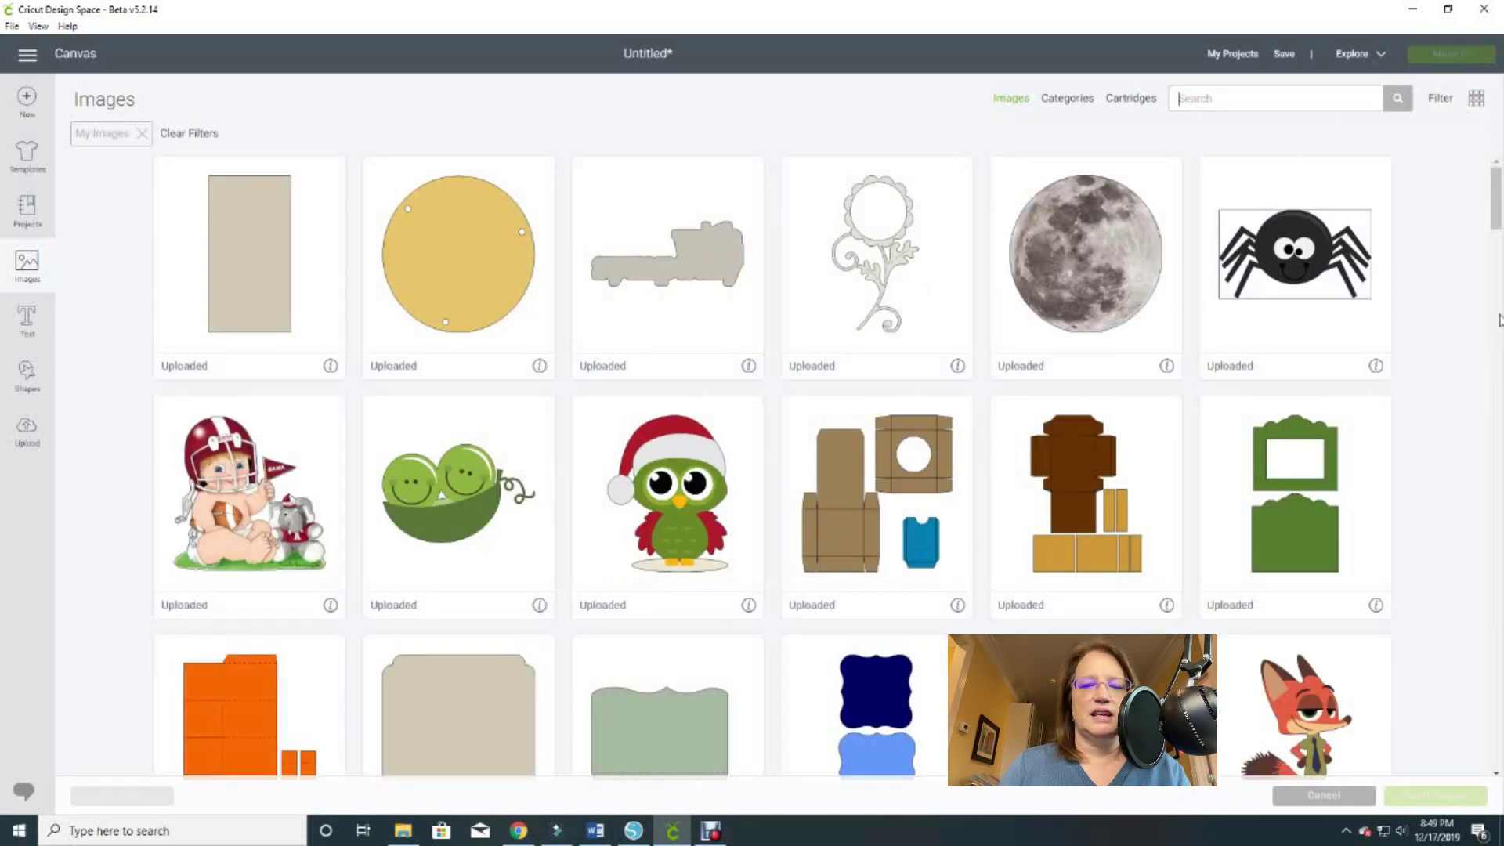
type("house")
key("Return")
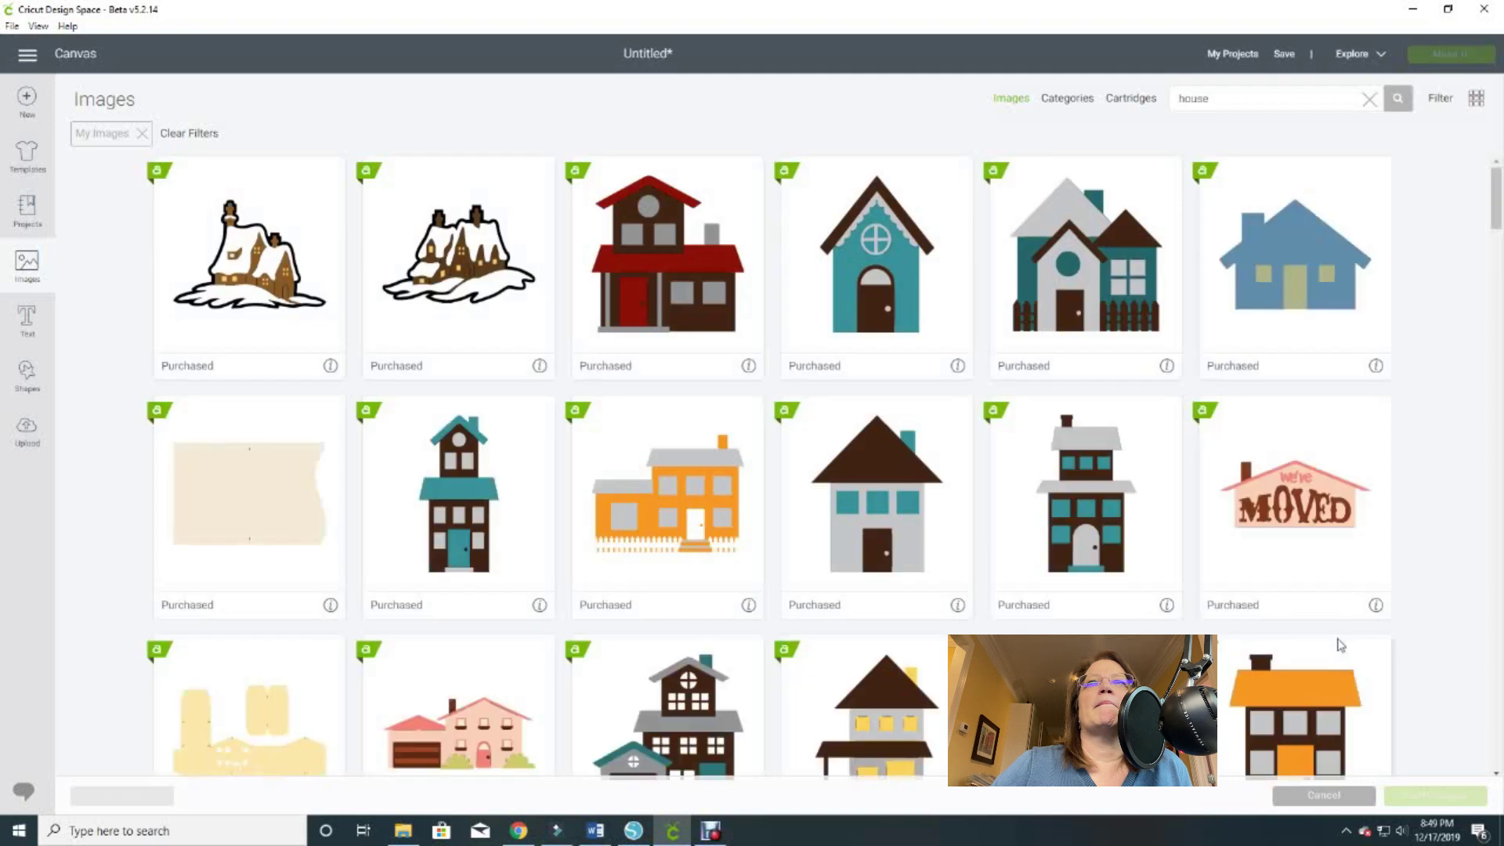
Clear the My Images filter and browse the full list of house images, returning to its start
left_click(1440, 99)
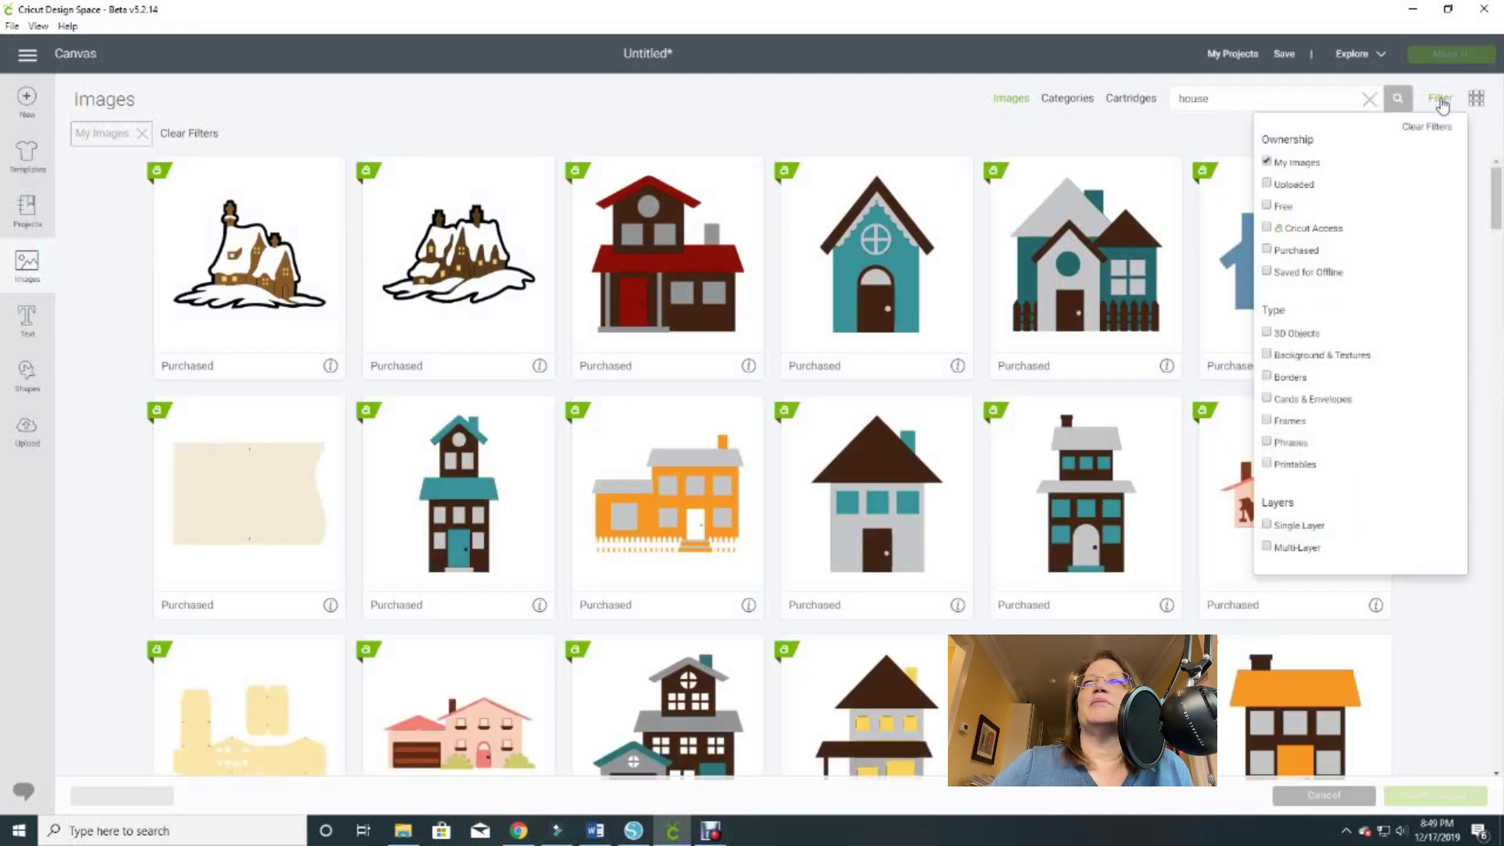
left_click(1438, 125)
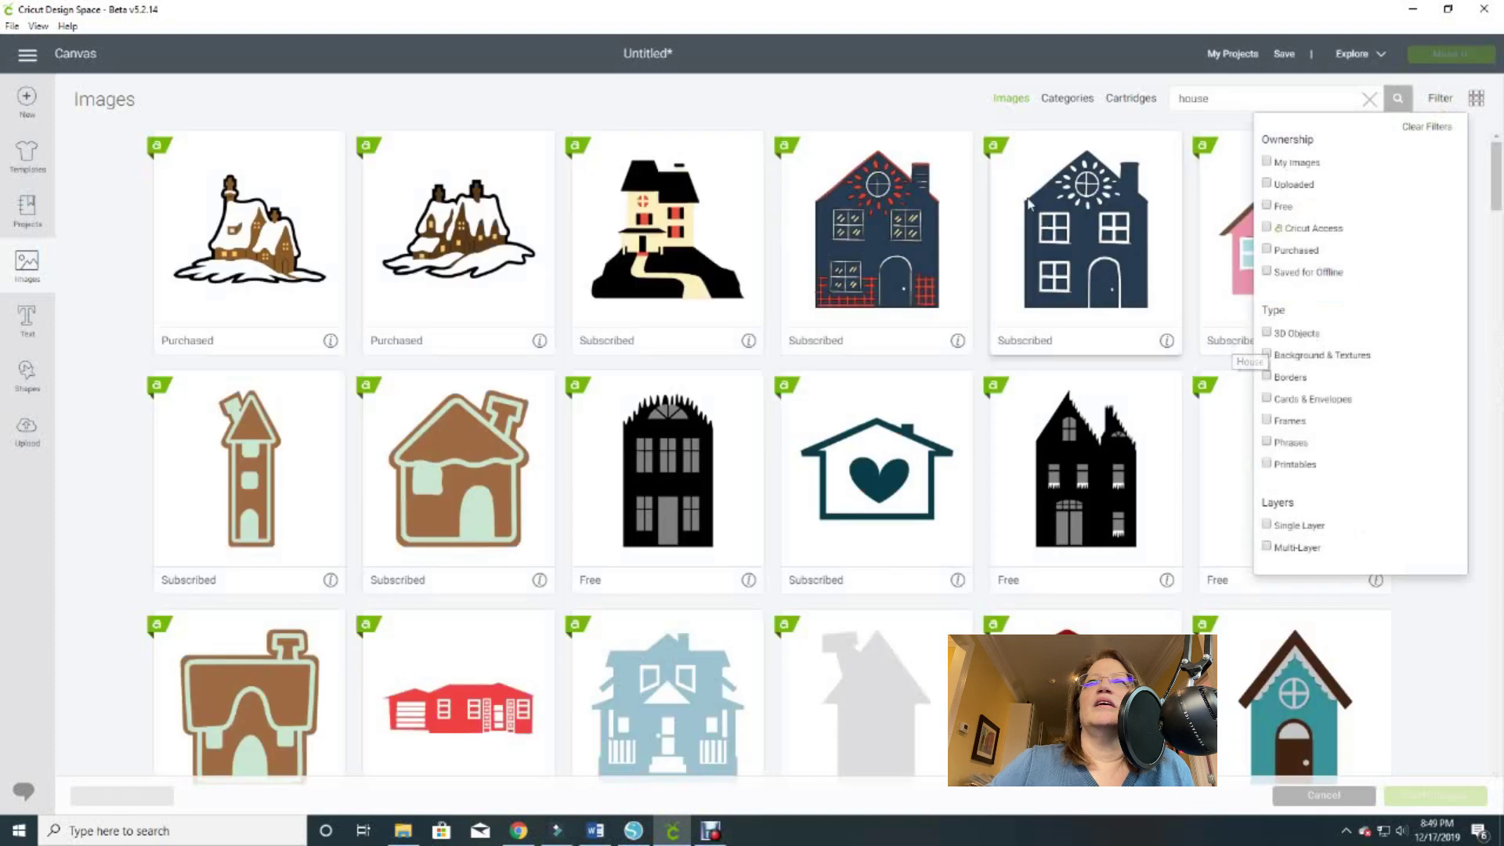
left_click(857, 123)
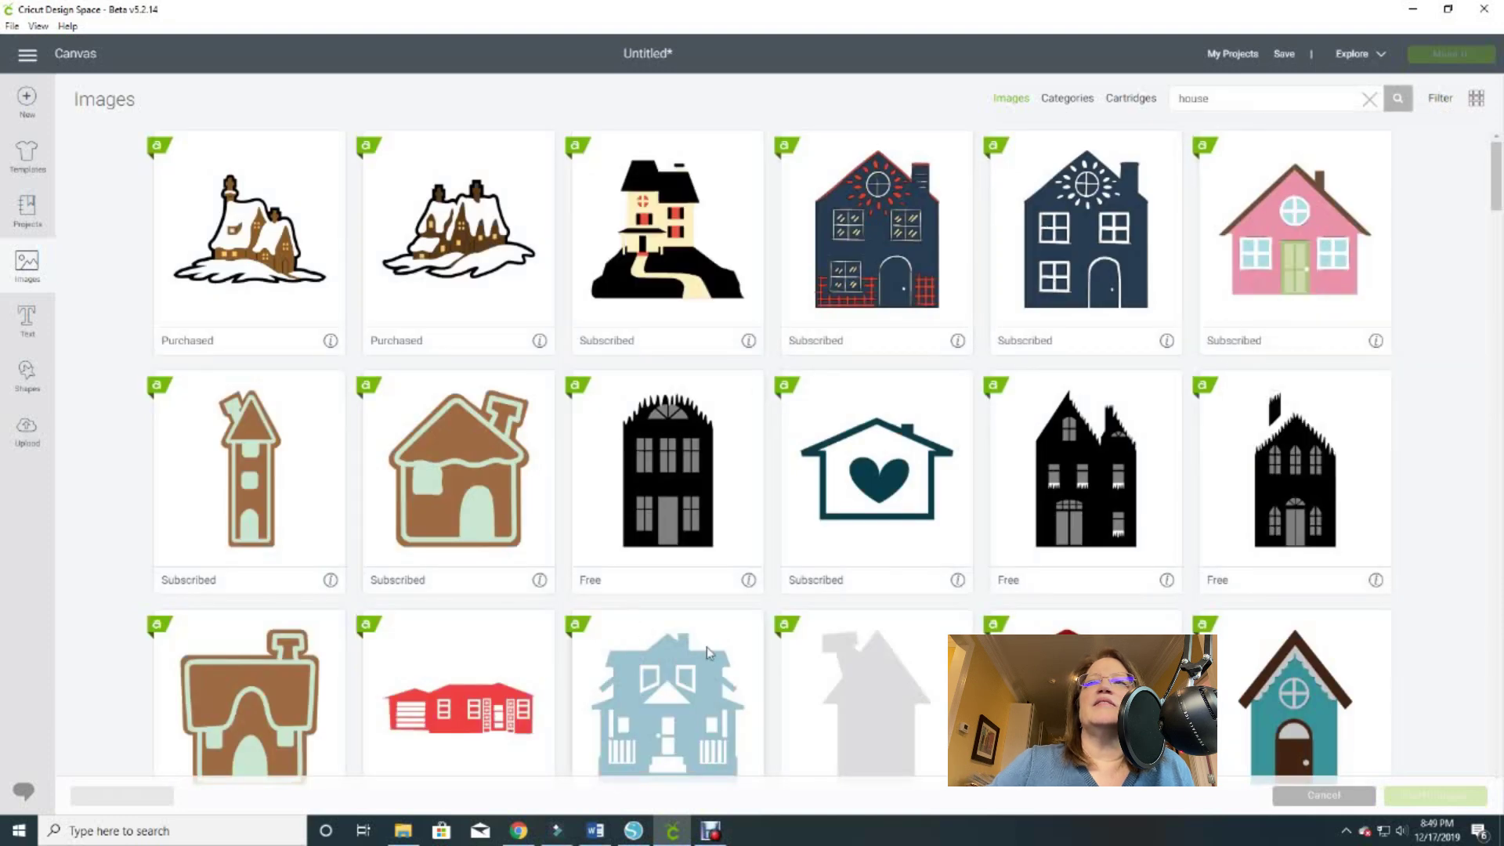
scroll(888, 622, "down", 15)
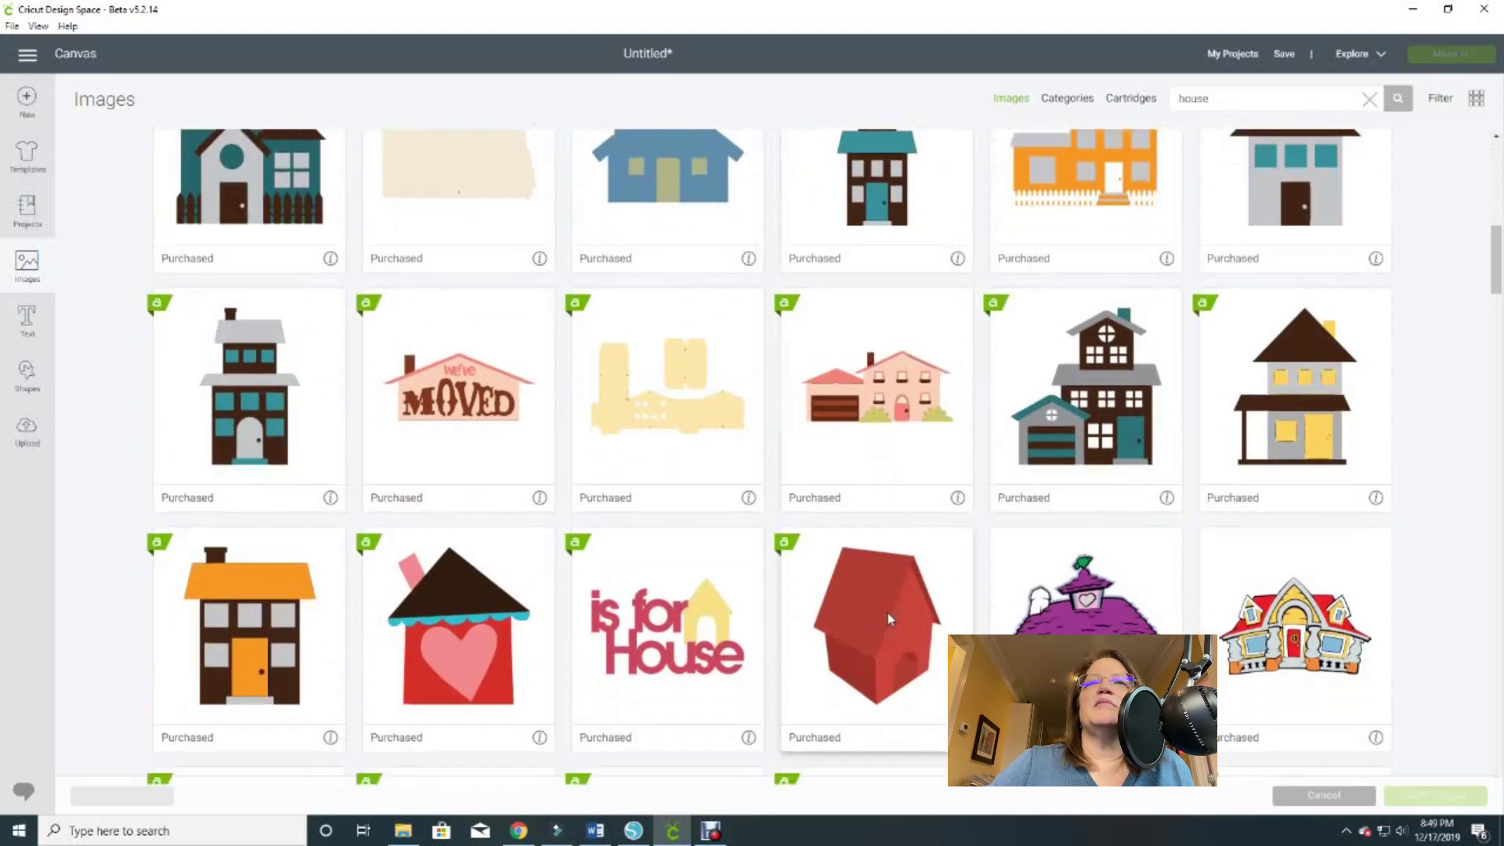
scroll(889, 619, "down", 4)
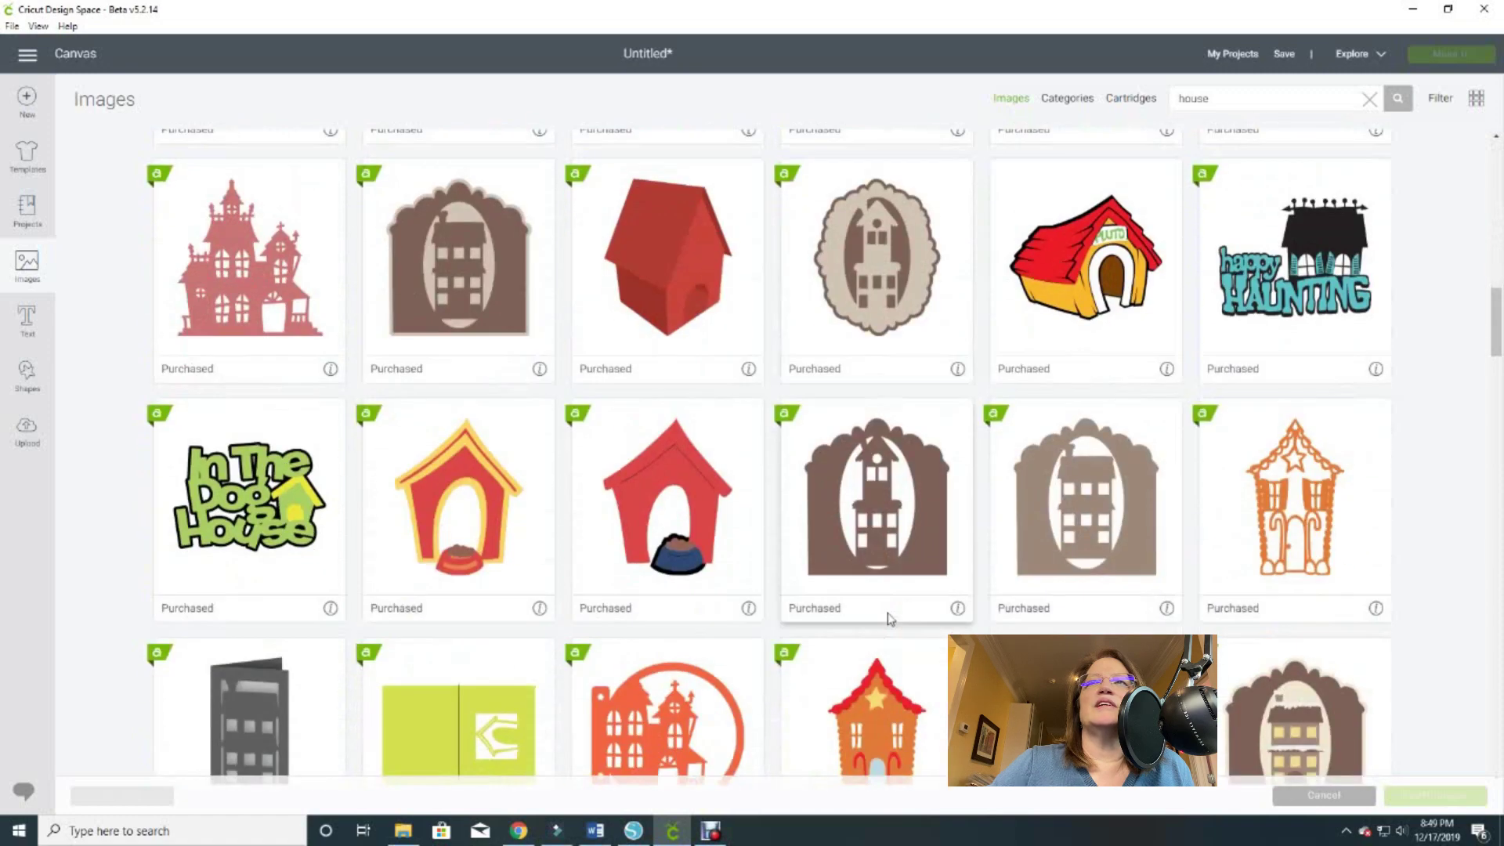
scroll(888, 618, "down", 7)
scroll(889, 619, "up", 3)
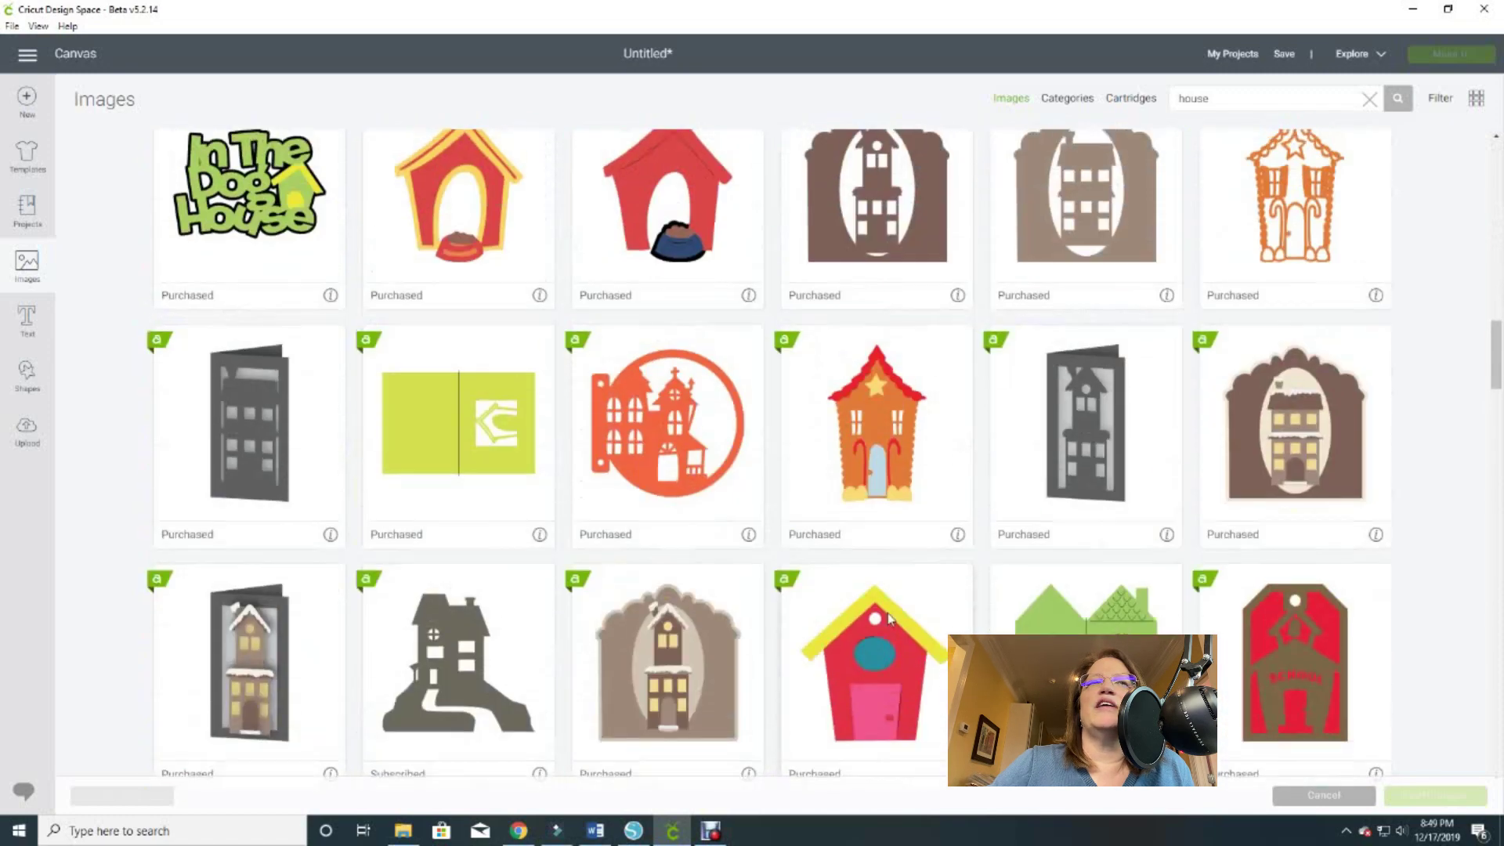
scroll(888, 619, "up", 20)
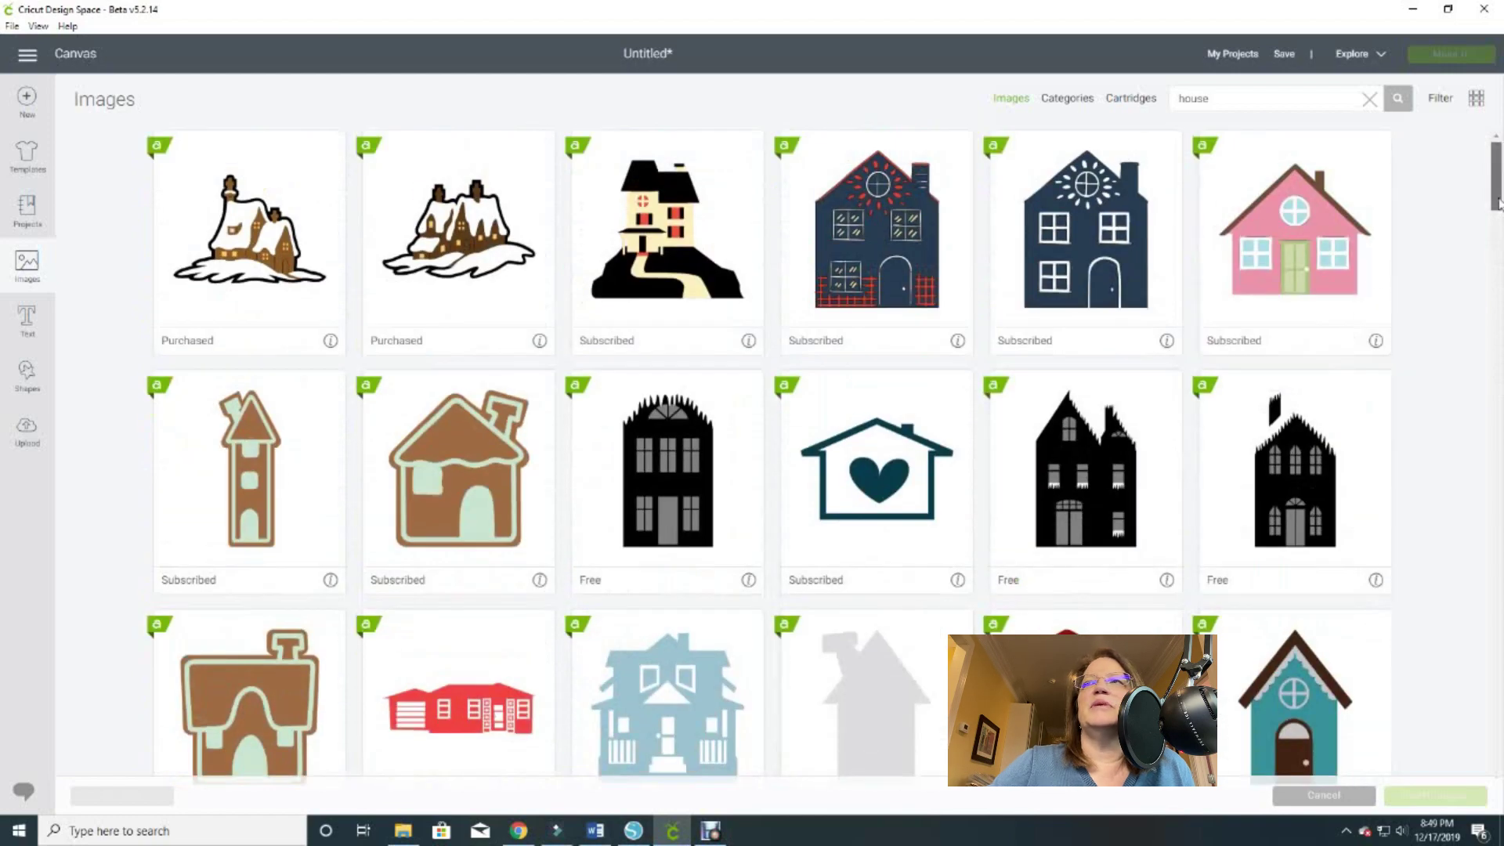
left_click_drag(1496, 204, 1495, 156)
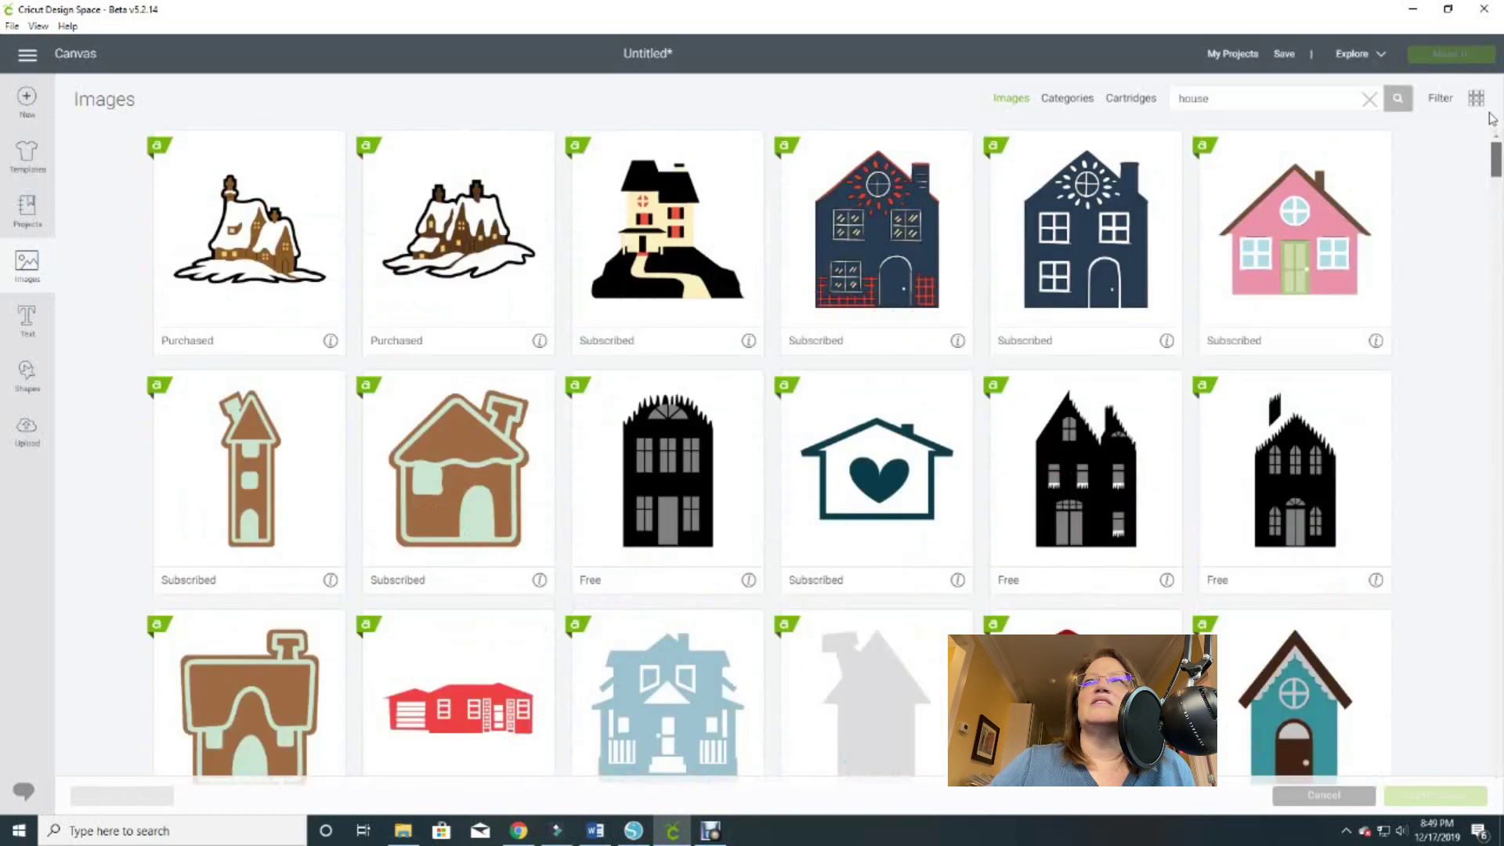
Filter the house images to Free ownership and look through the free designs
left_click(1440, 100)
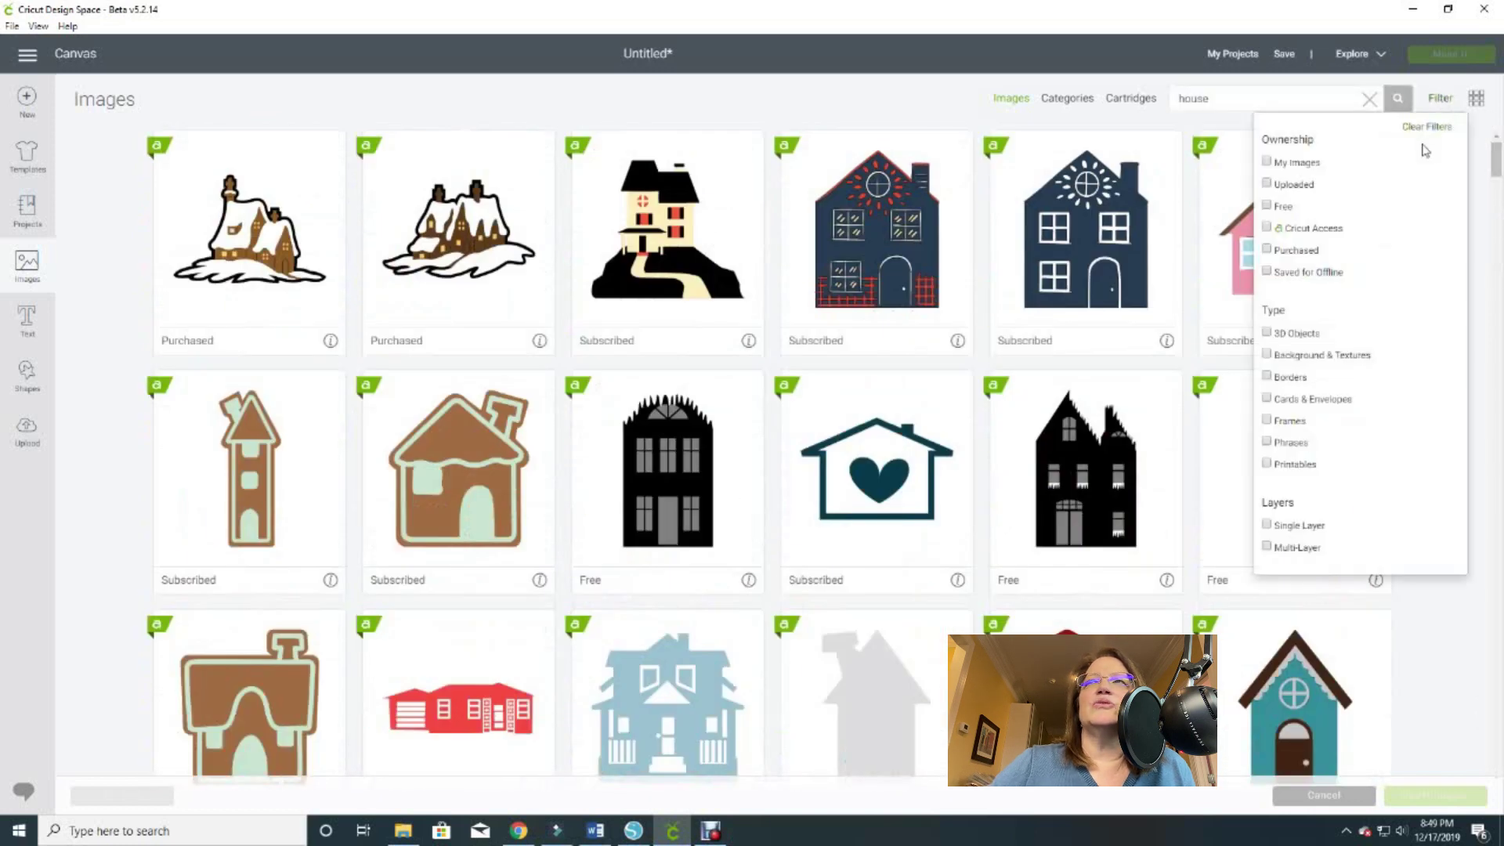
left_click(1269, 207)
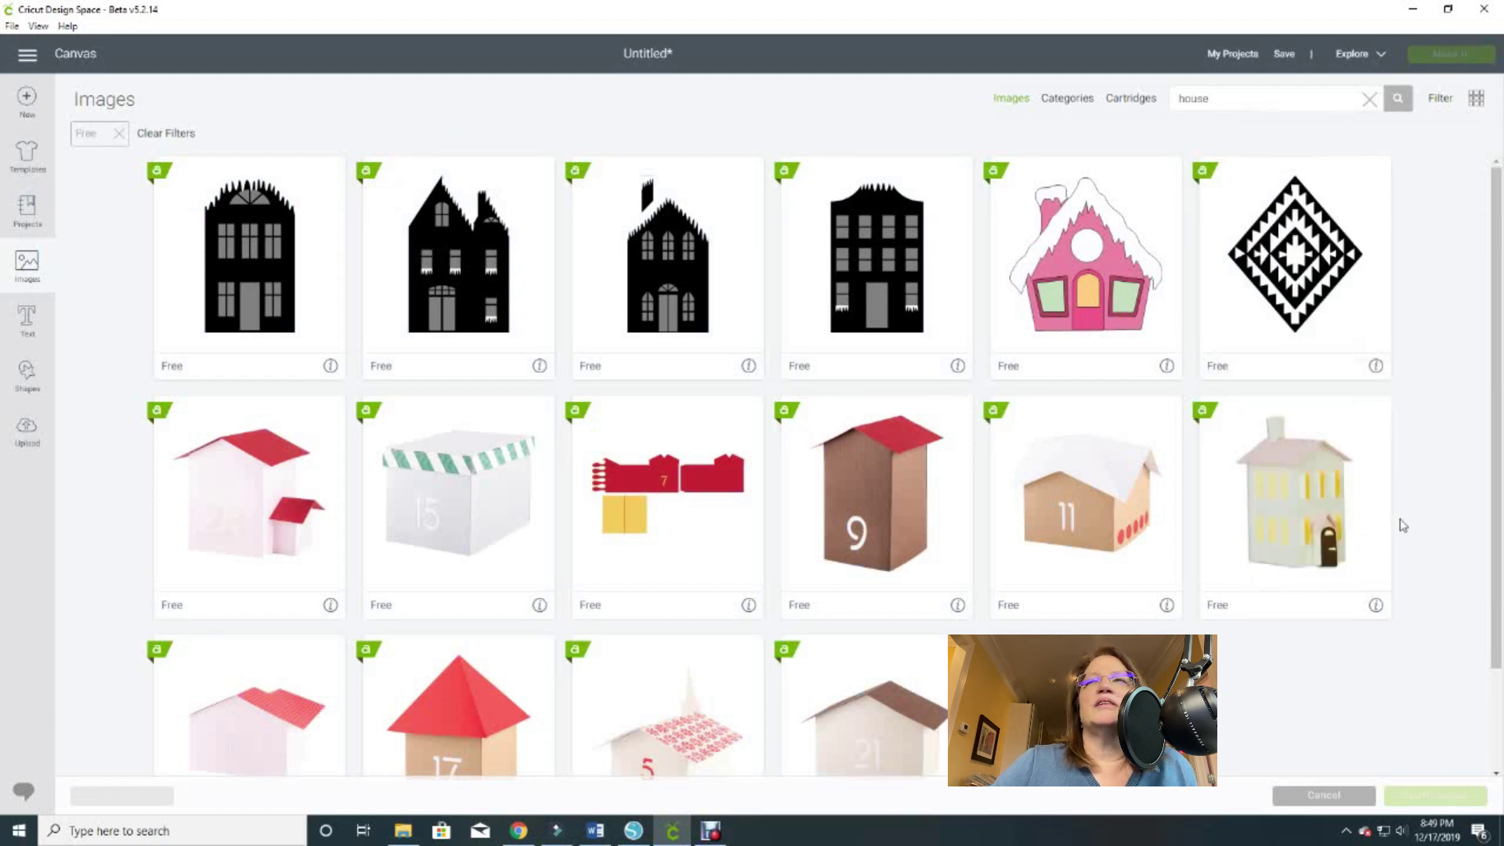
scroll(1422, 511, "down", 2)
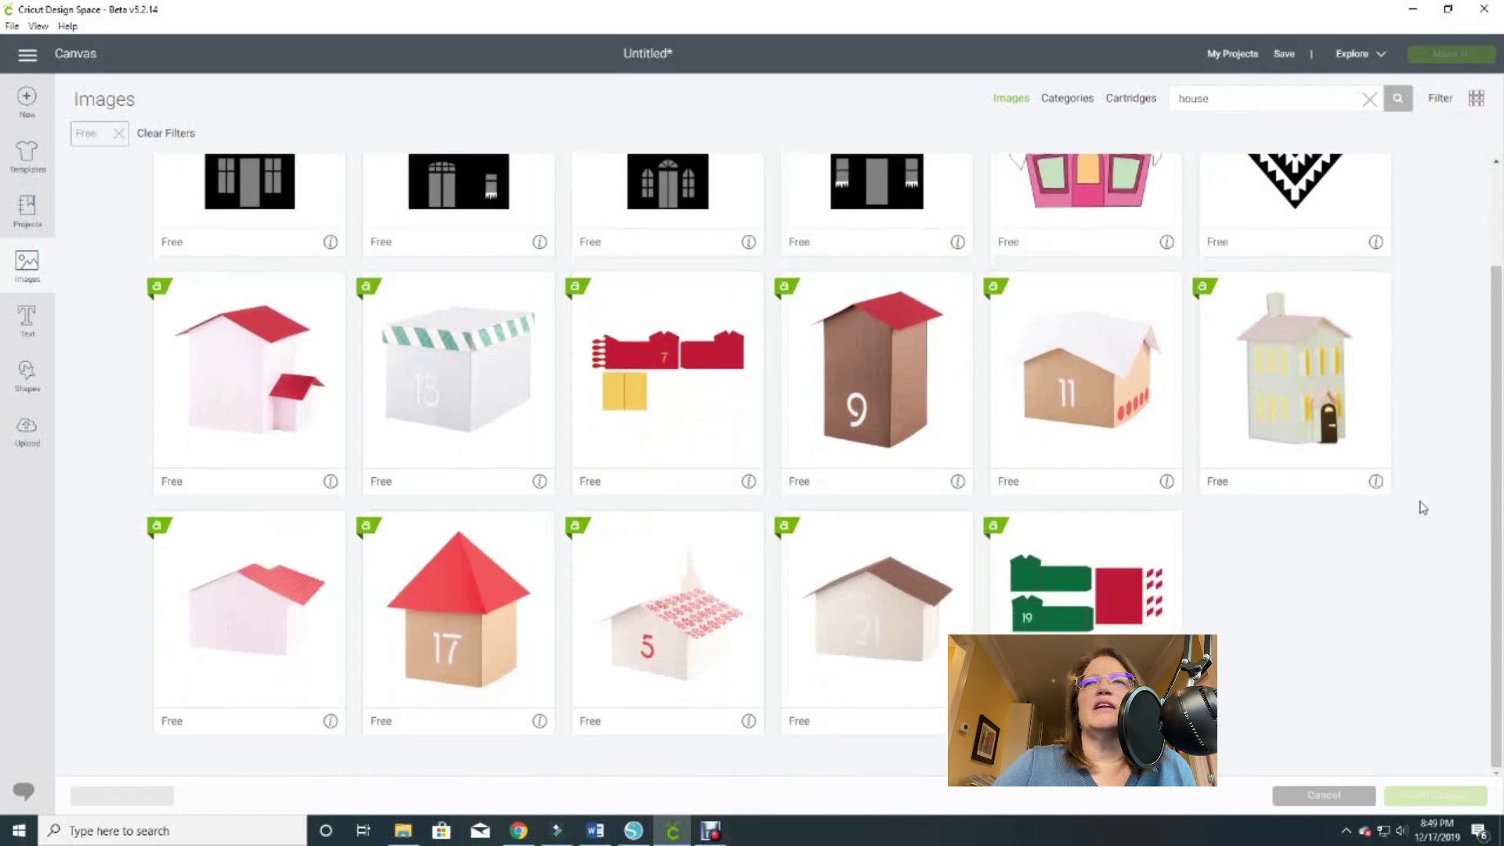
scroll(1422, 508, "up", 2)
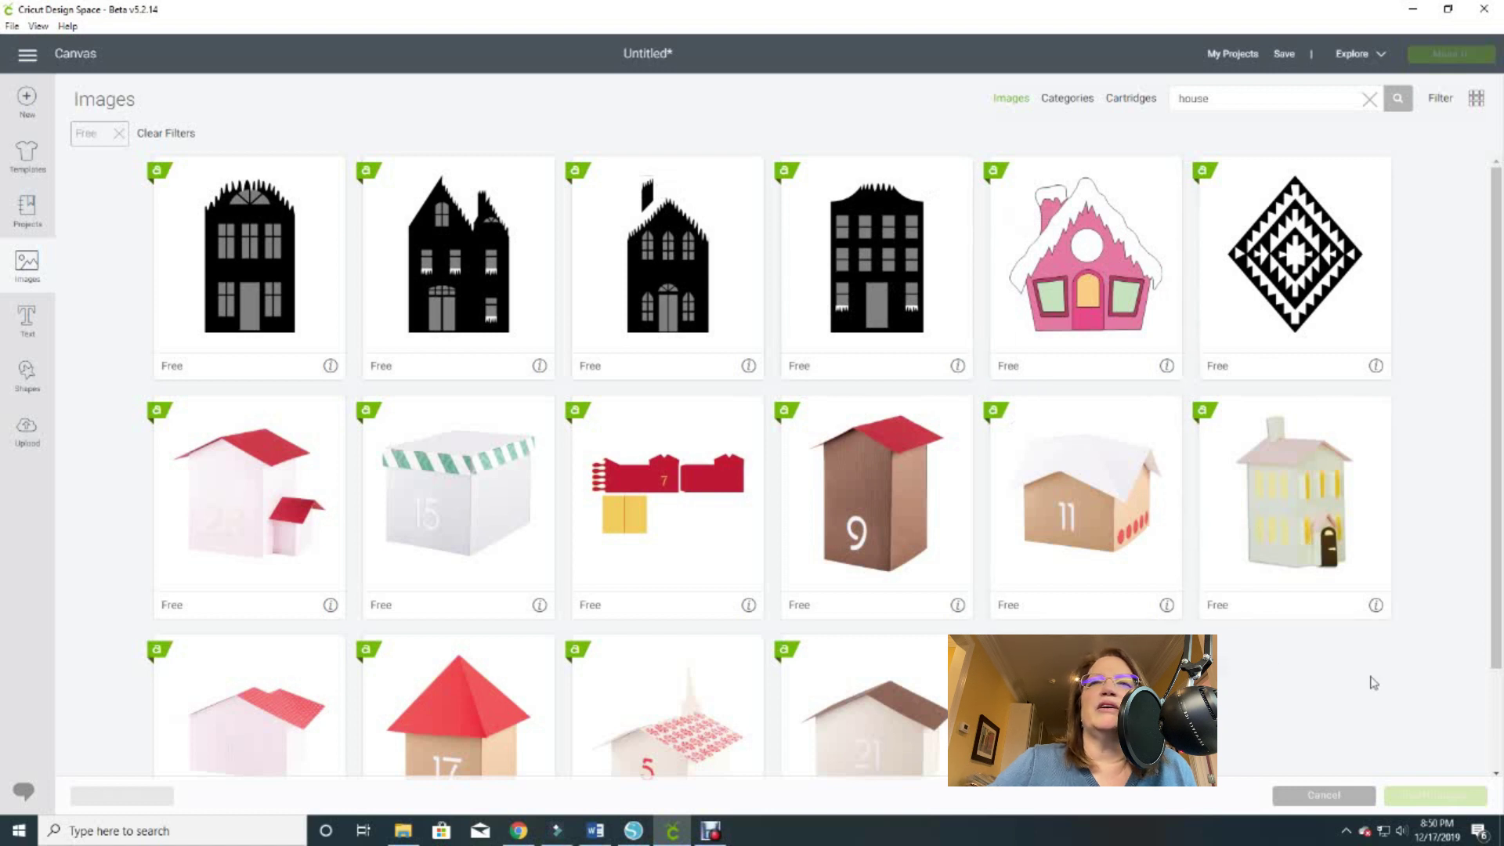
scroll(1373, 682, "down", 2)
scroll(1370, 683, "up", 1)
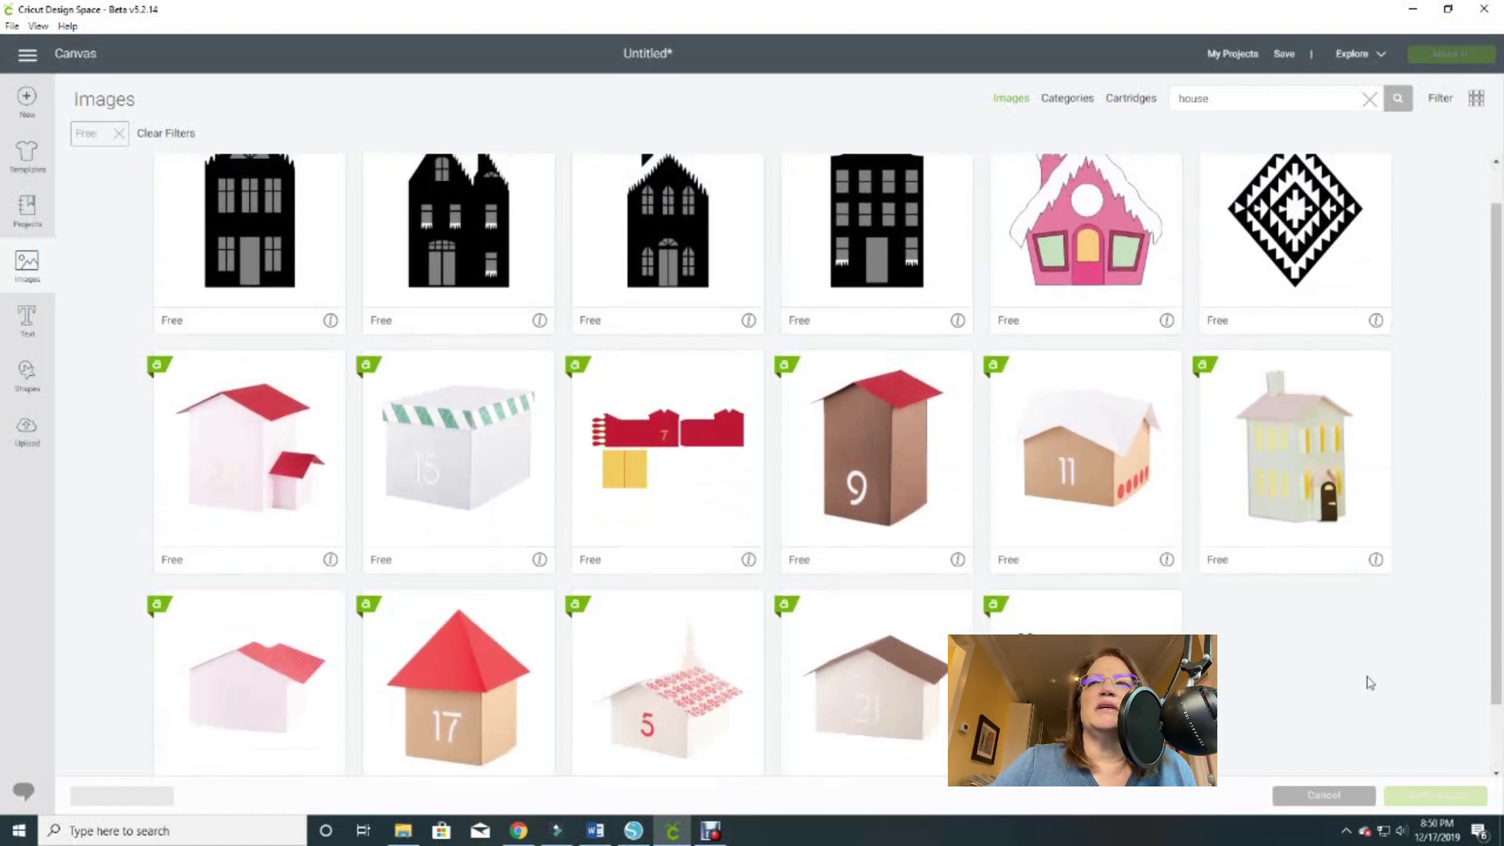
scroll(1367, 683, "down", 1)
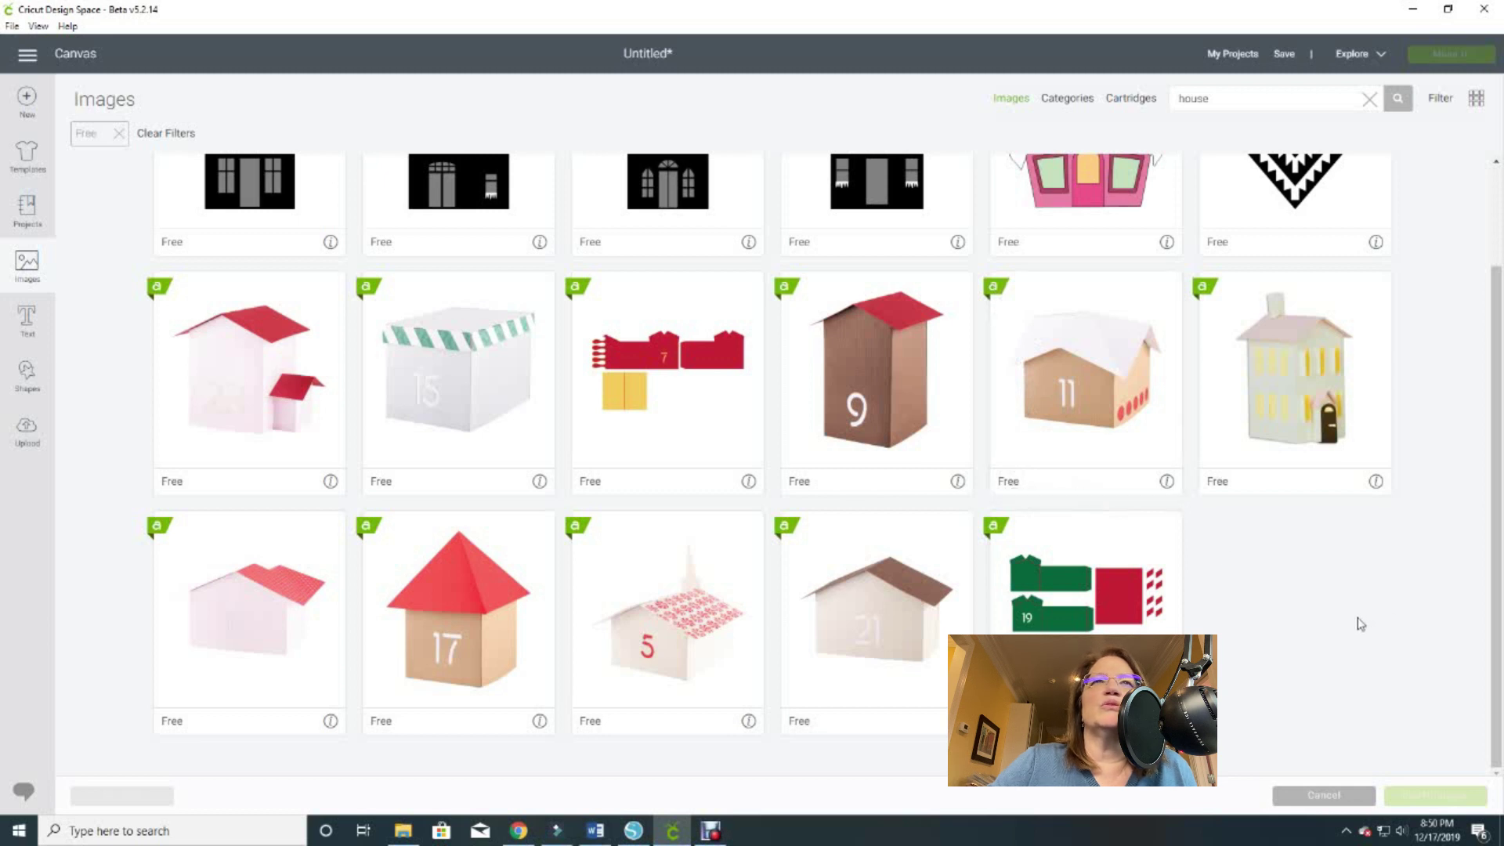
scroll(1355, 624, "up", 2)
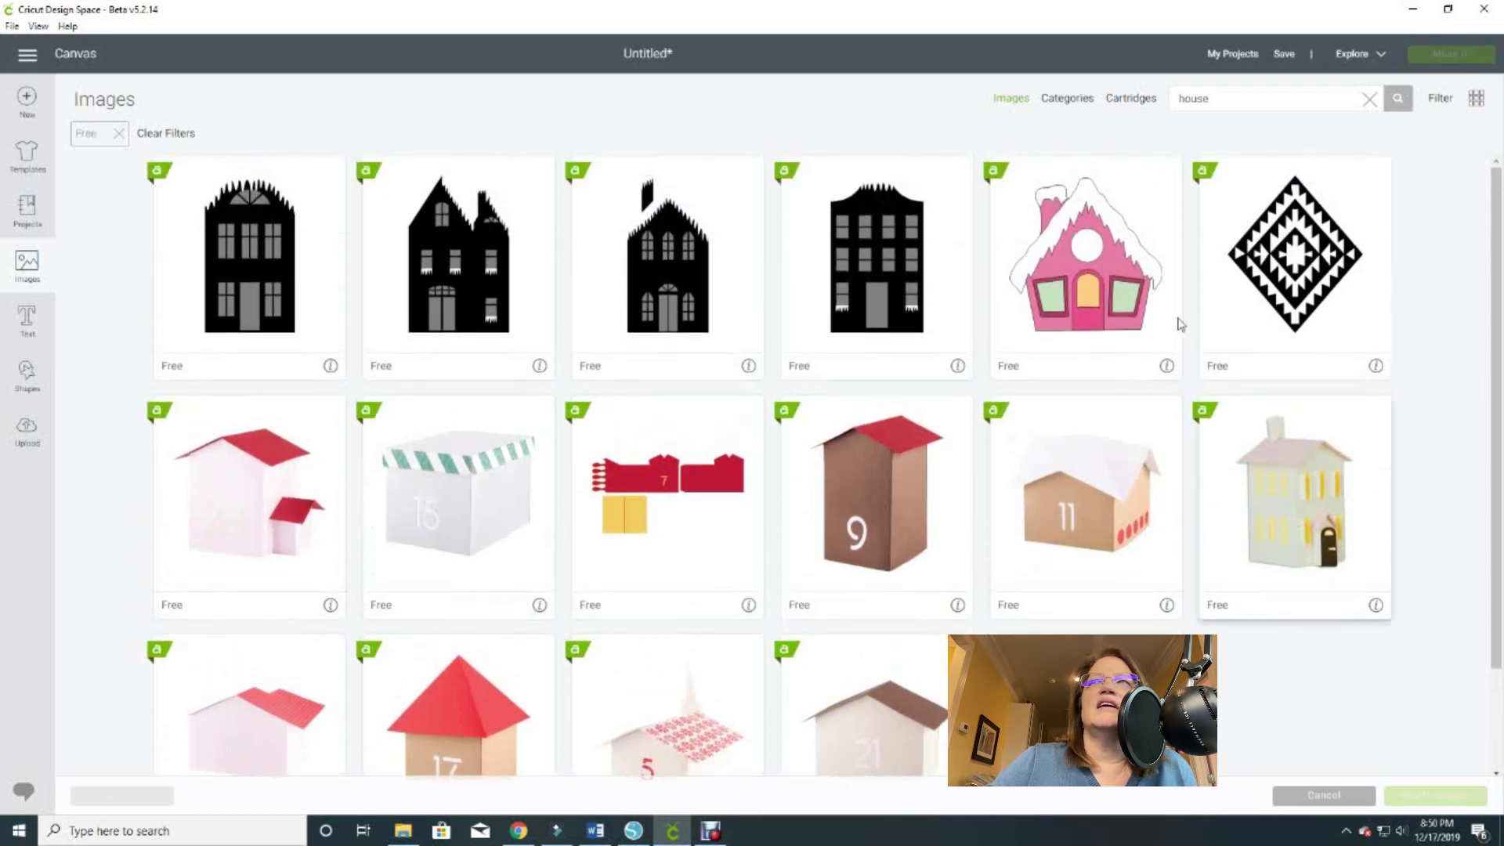
Add the Purchased ownership filter alongside Free and browse the combined house results
left_click(1440, 100)
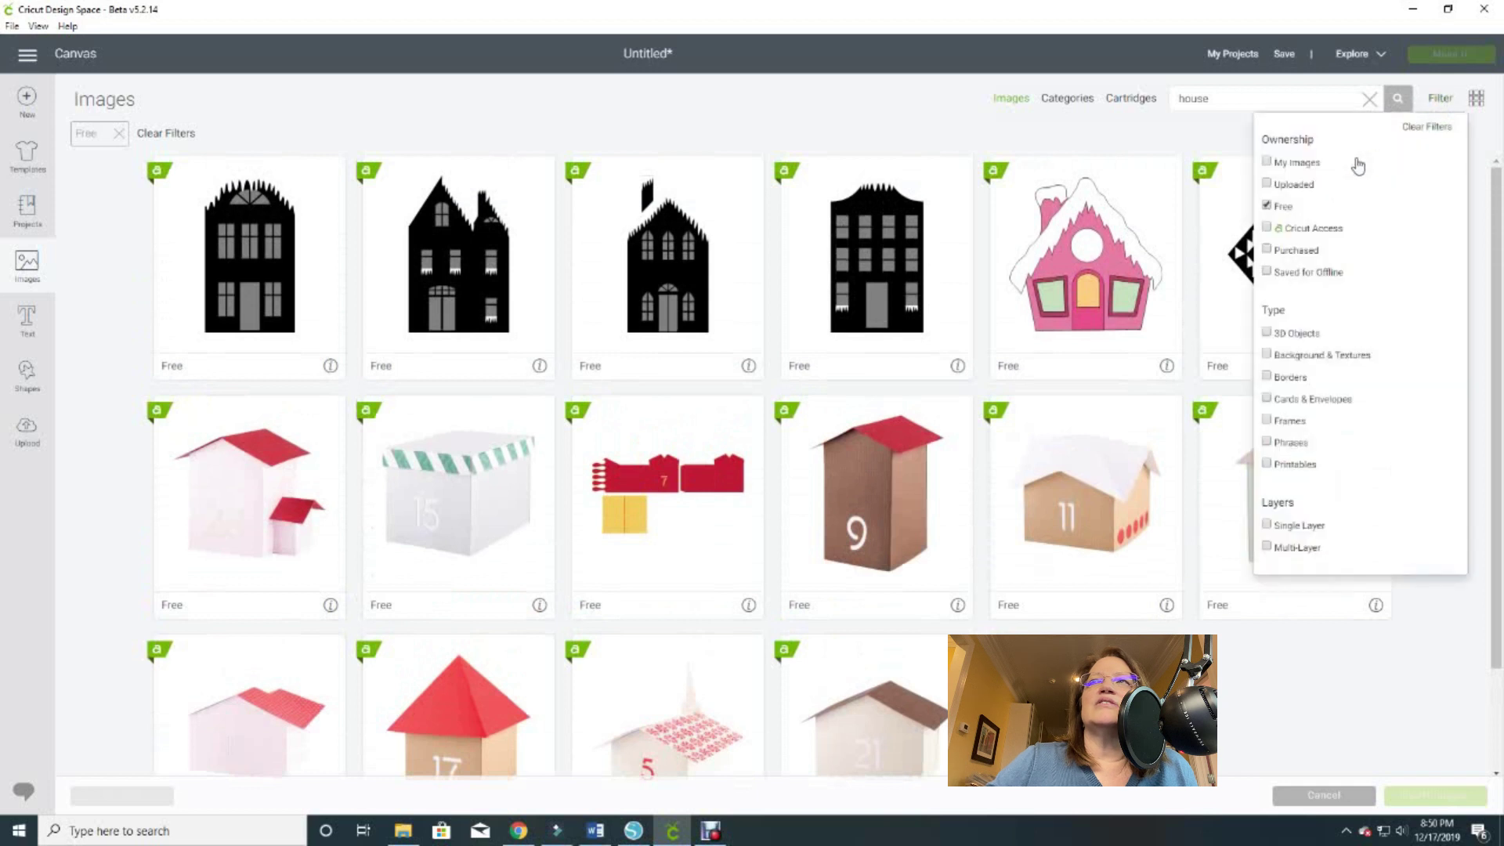
left_click(1268, 162)
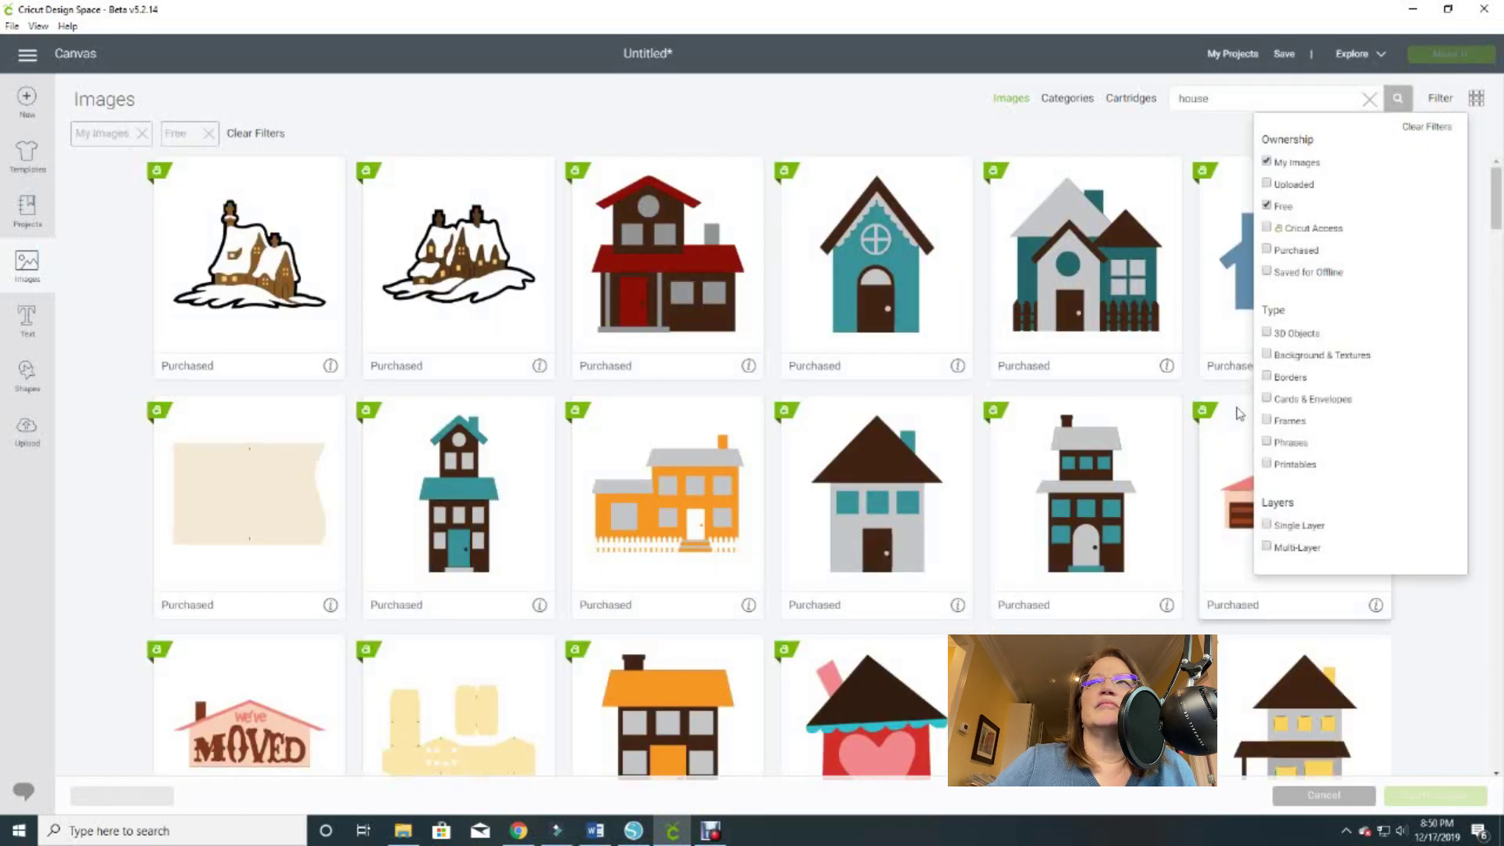
left_click(1267, 162)
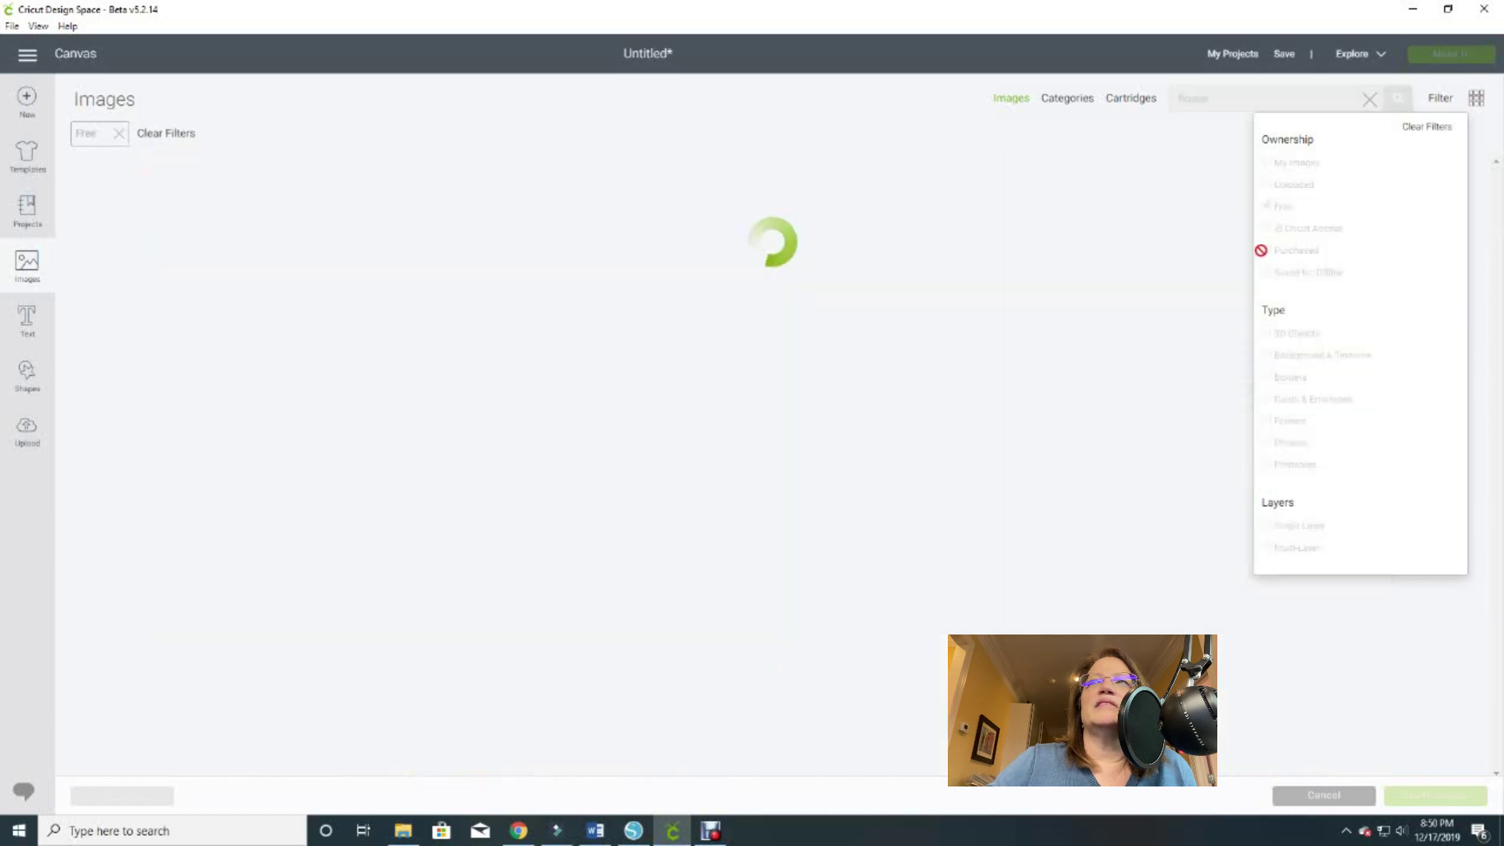
left_click(1267, 251)
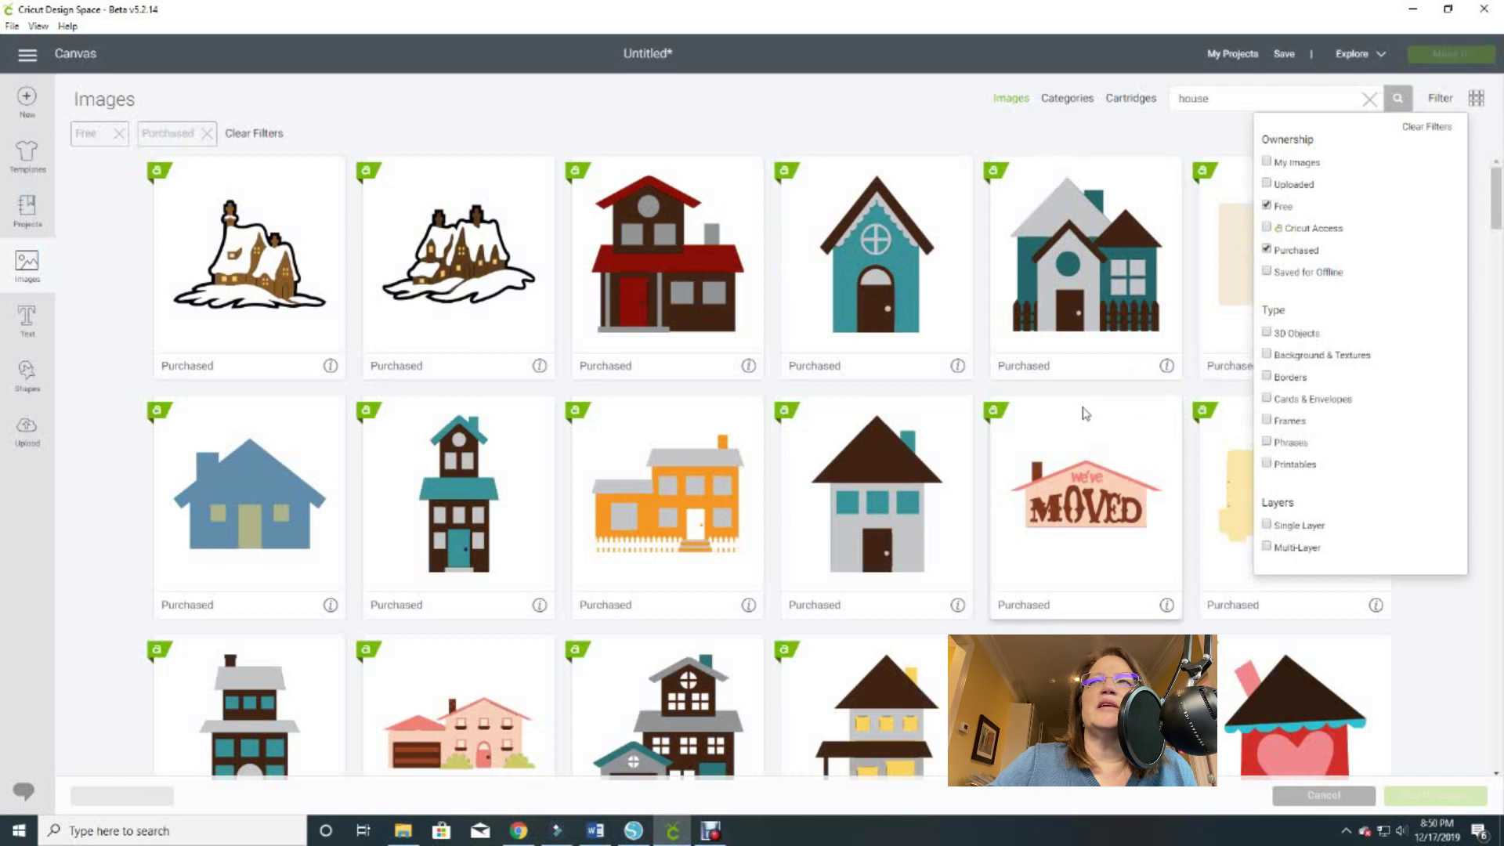
left_click(1054, 141)
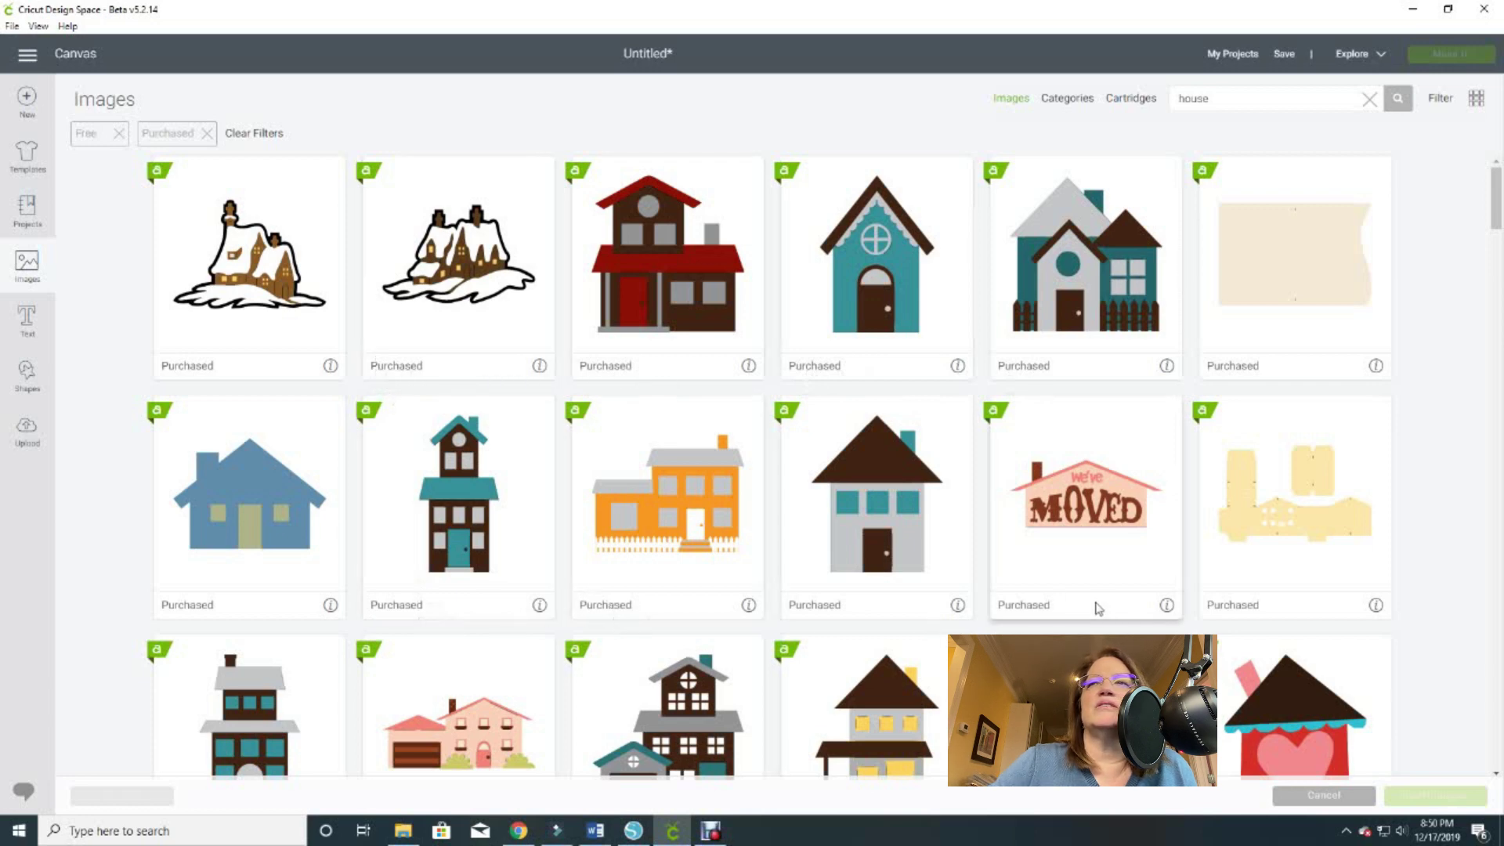
scroll(1283, 600, "down", 1)
scroll(1283, 597, "down", 10)
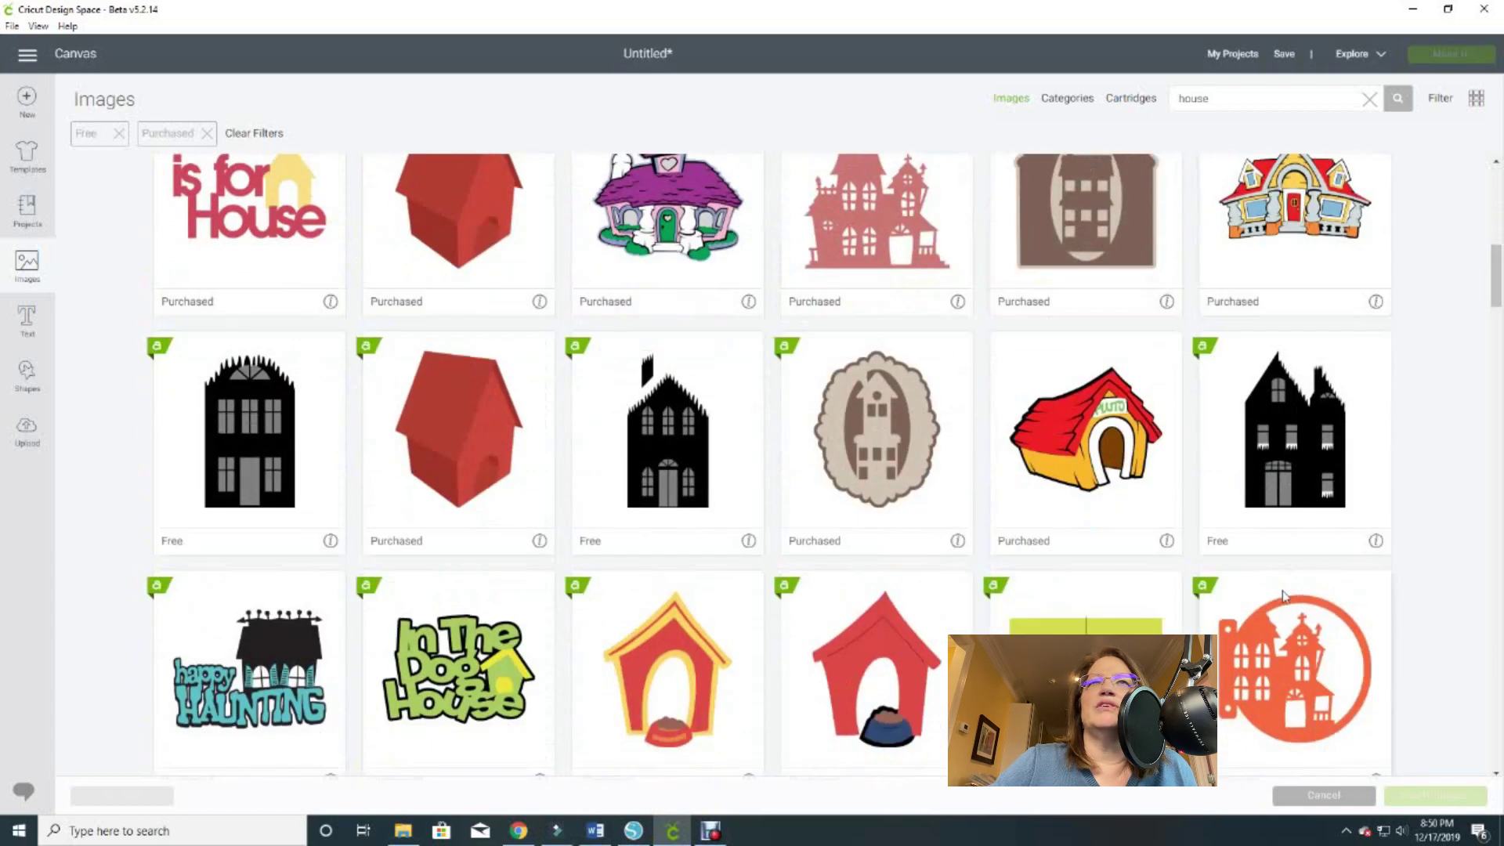
scroll(1283, 597, "down", 4)
scroll(1284, 596, "down", 12)
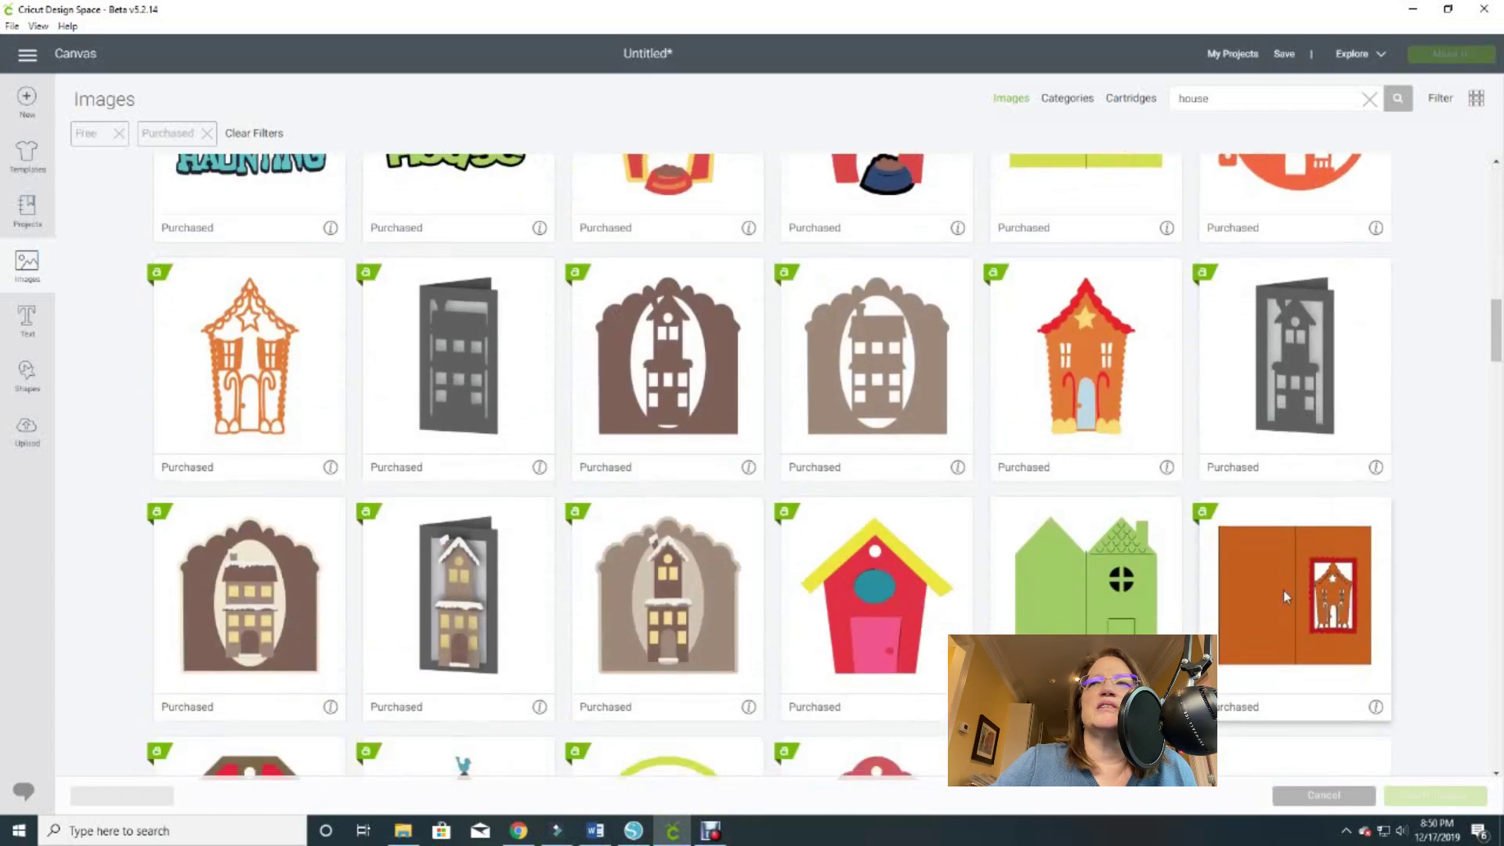
scroll(1283, 590, "up", 20)
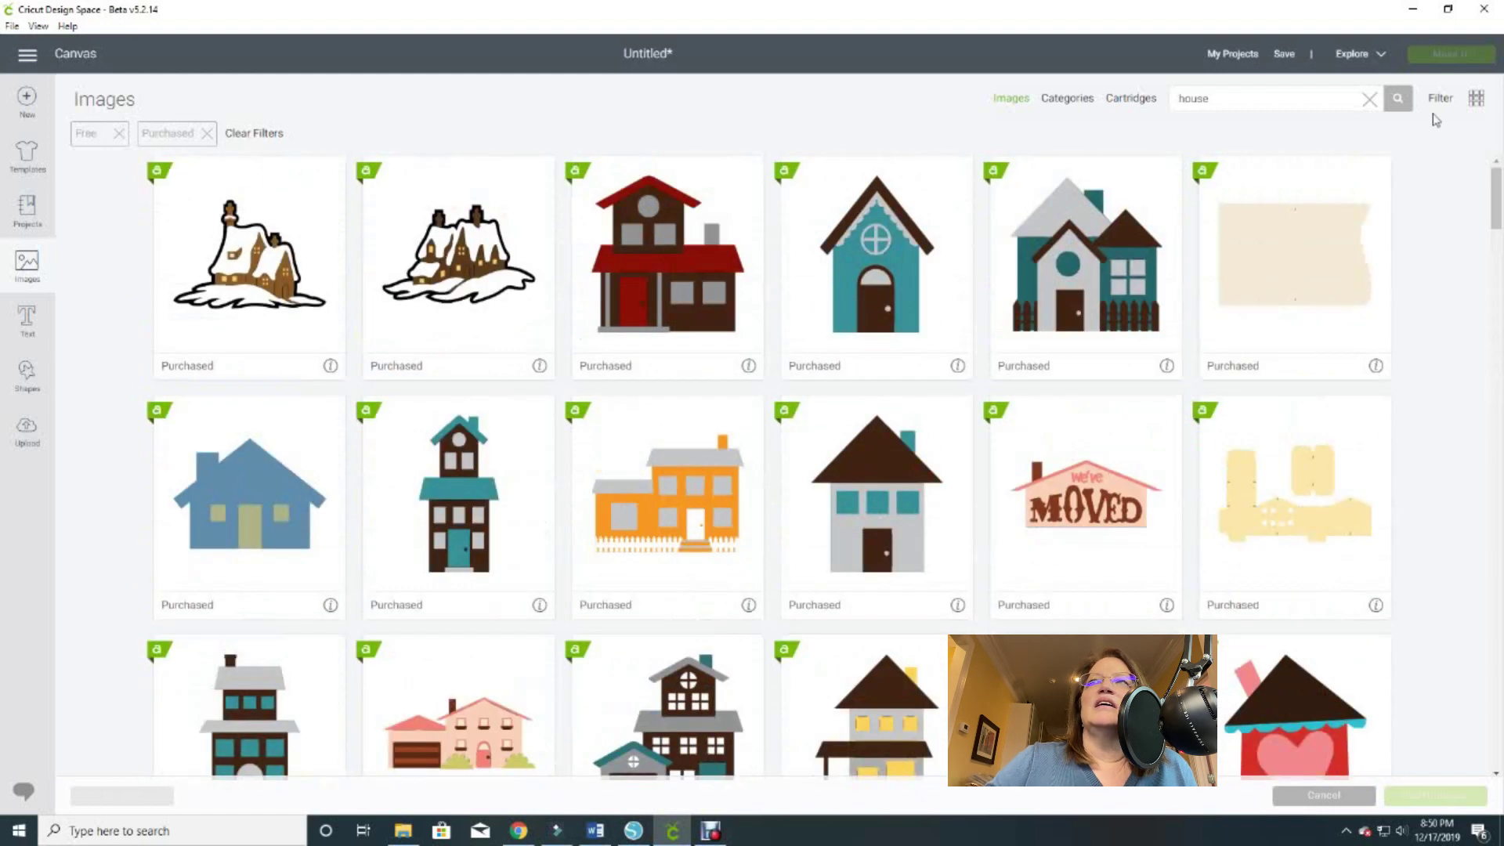
Add the Cricut Access filter to Free and Purchased and look through the house images
left_click(1439, 100)
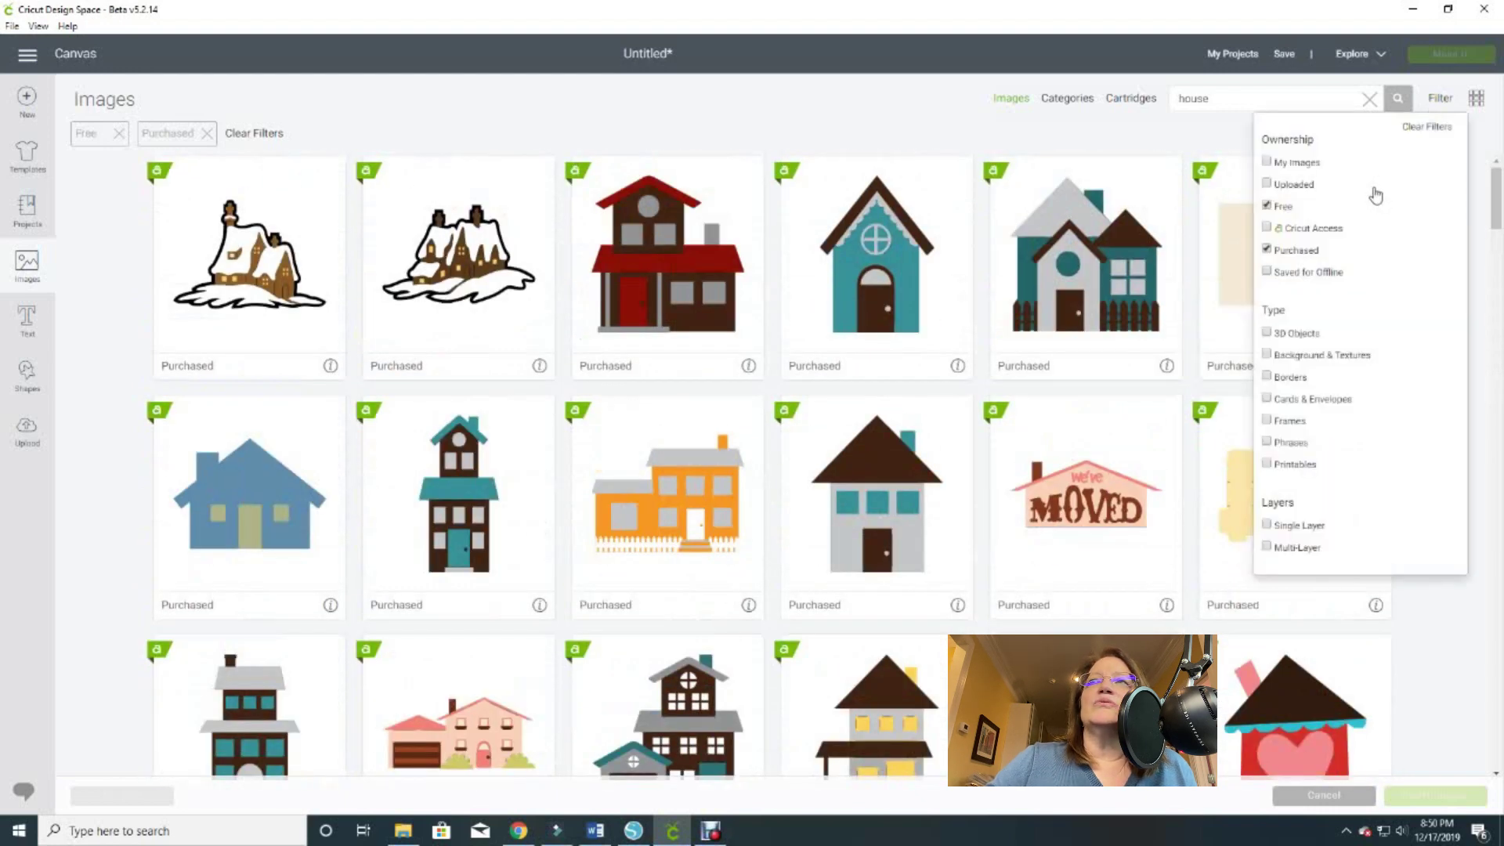
left_click(1266, 228)
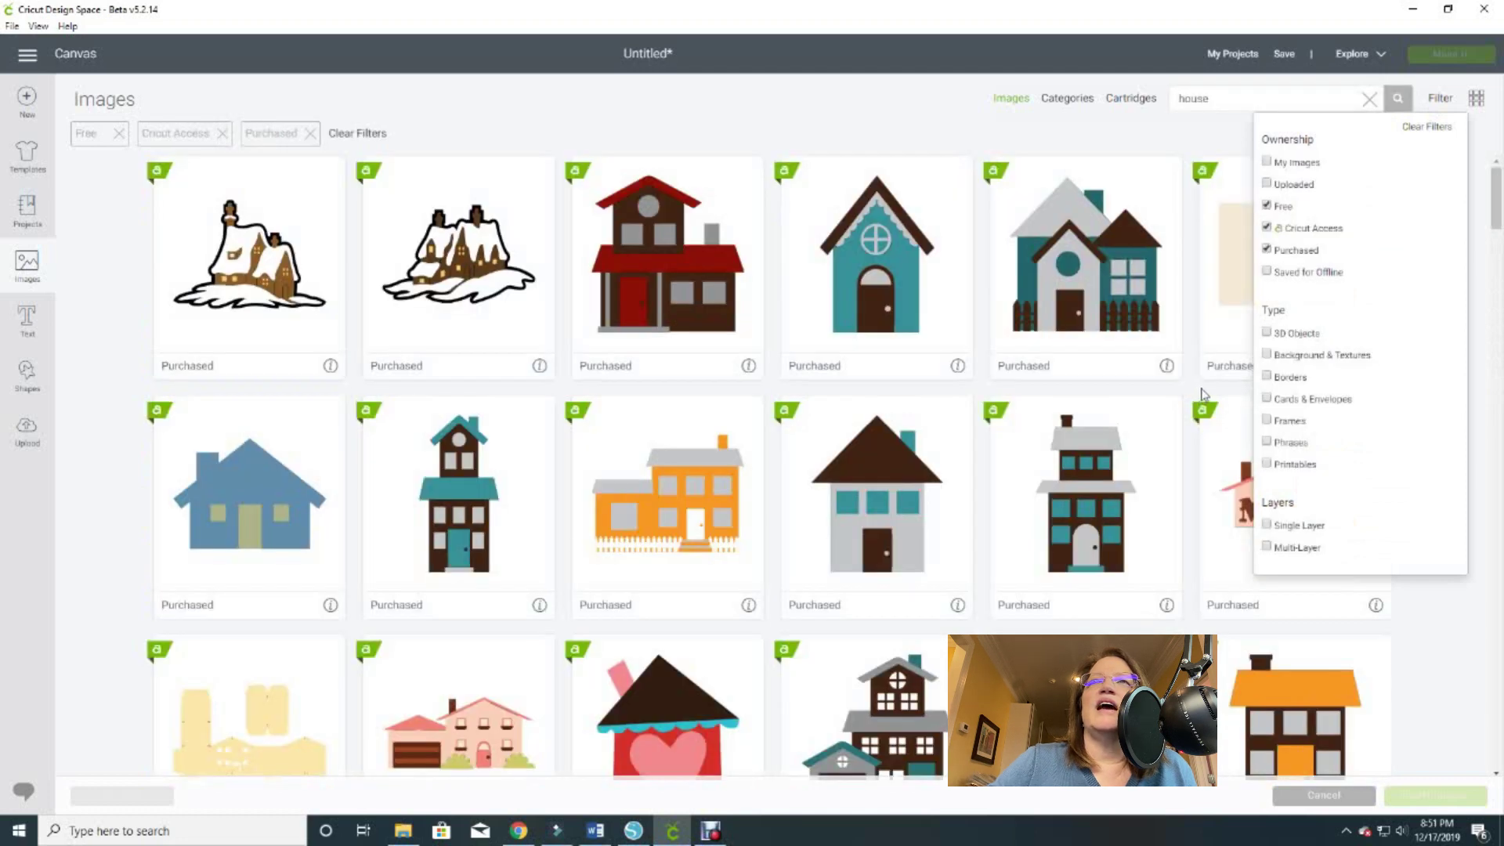
scroll(783, 407, "down", 13)
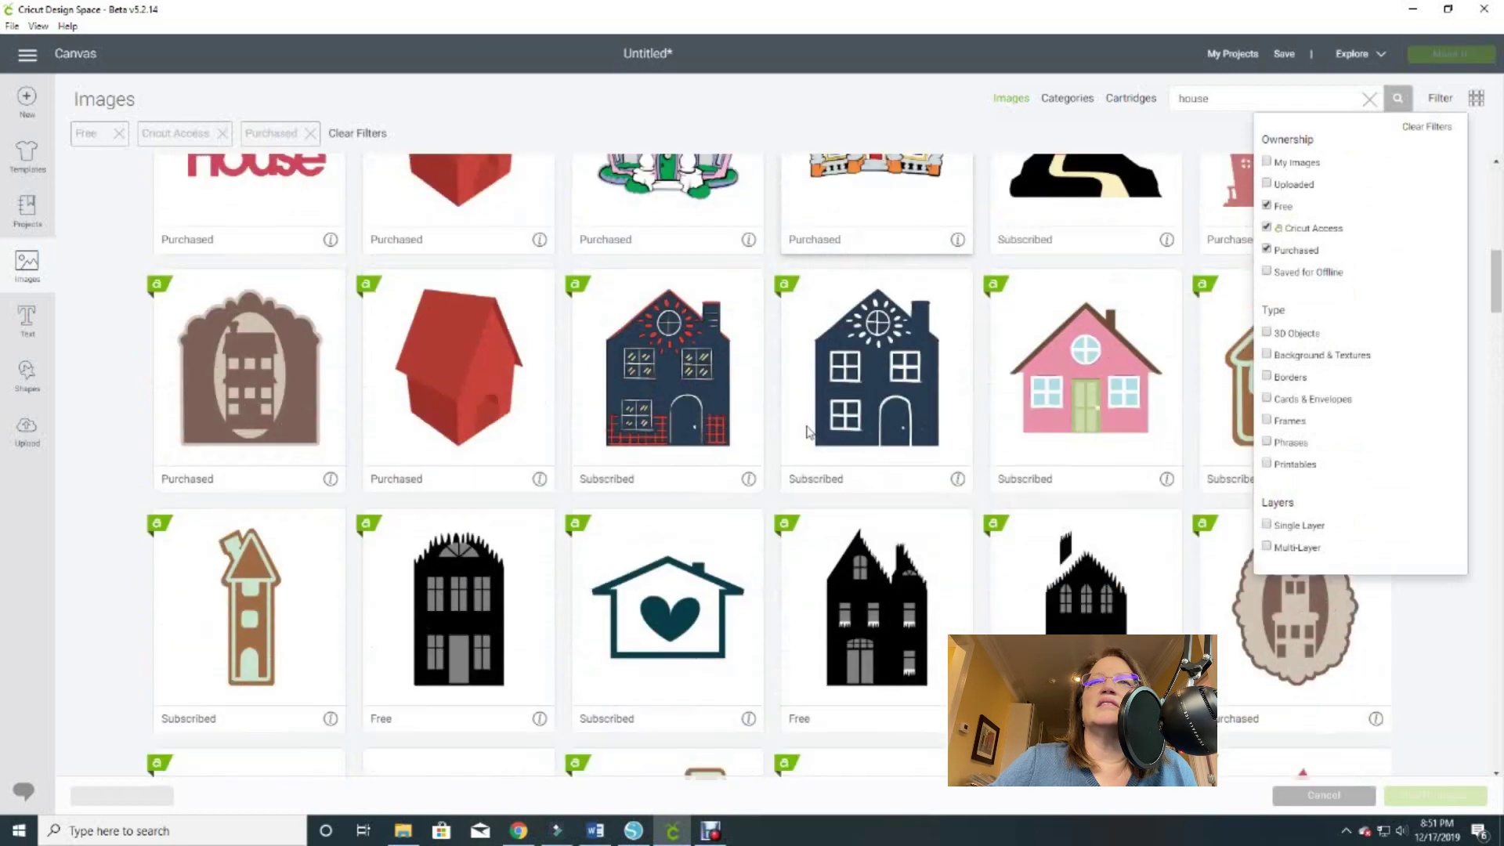
scroll(810, 430, "down", 13)
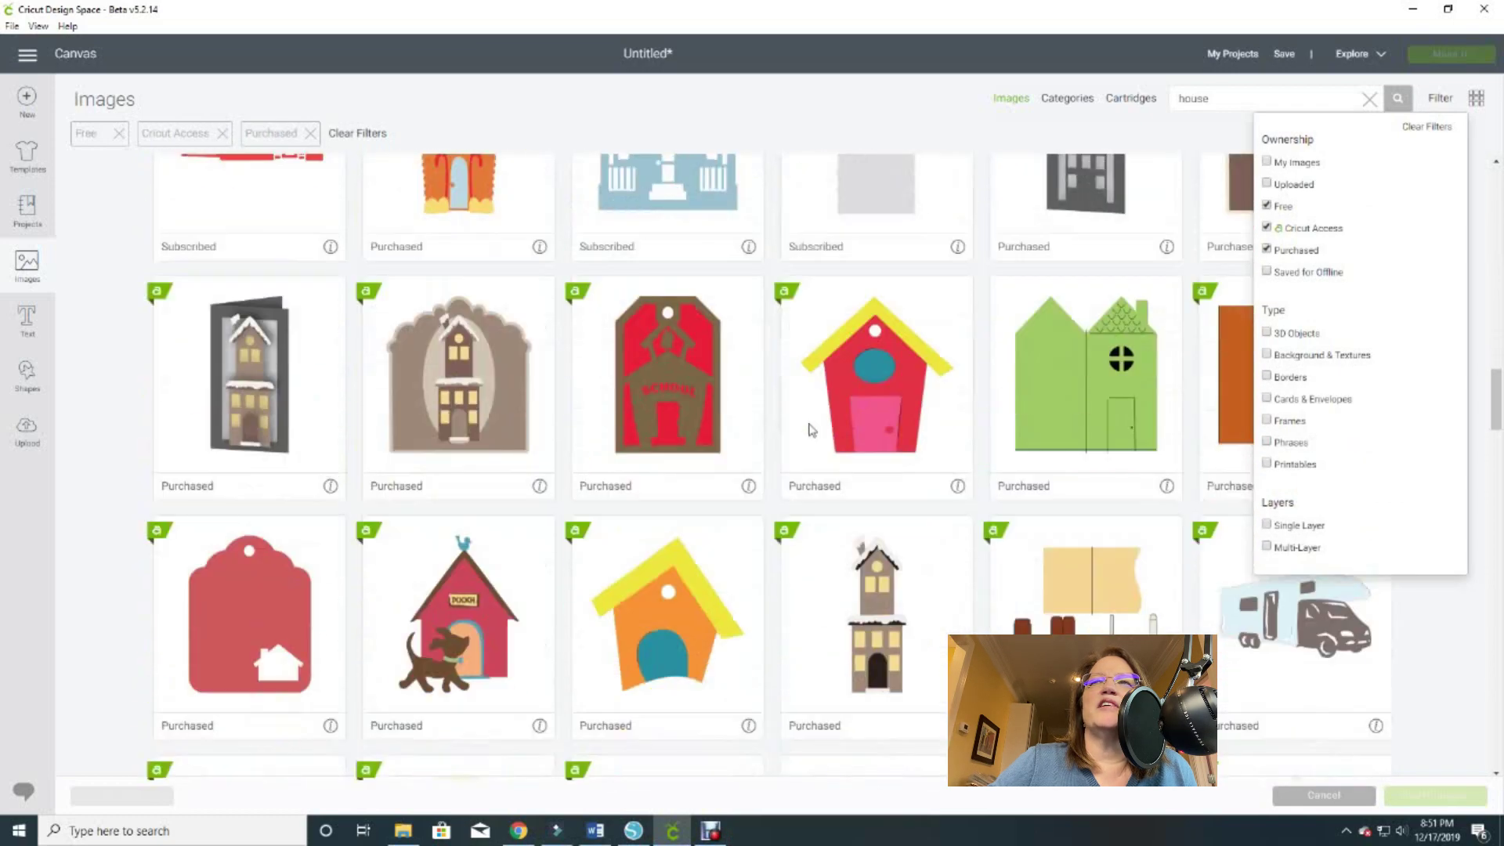
Return to the start of the house results and clear the Free, Cricut Access and Purchased filters
scroll(810, 430, "up", 8)
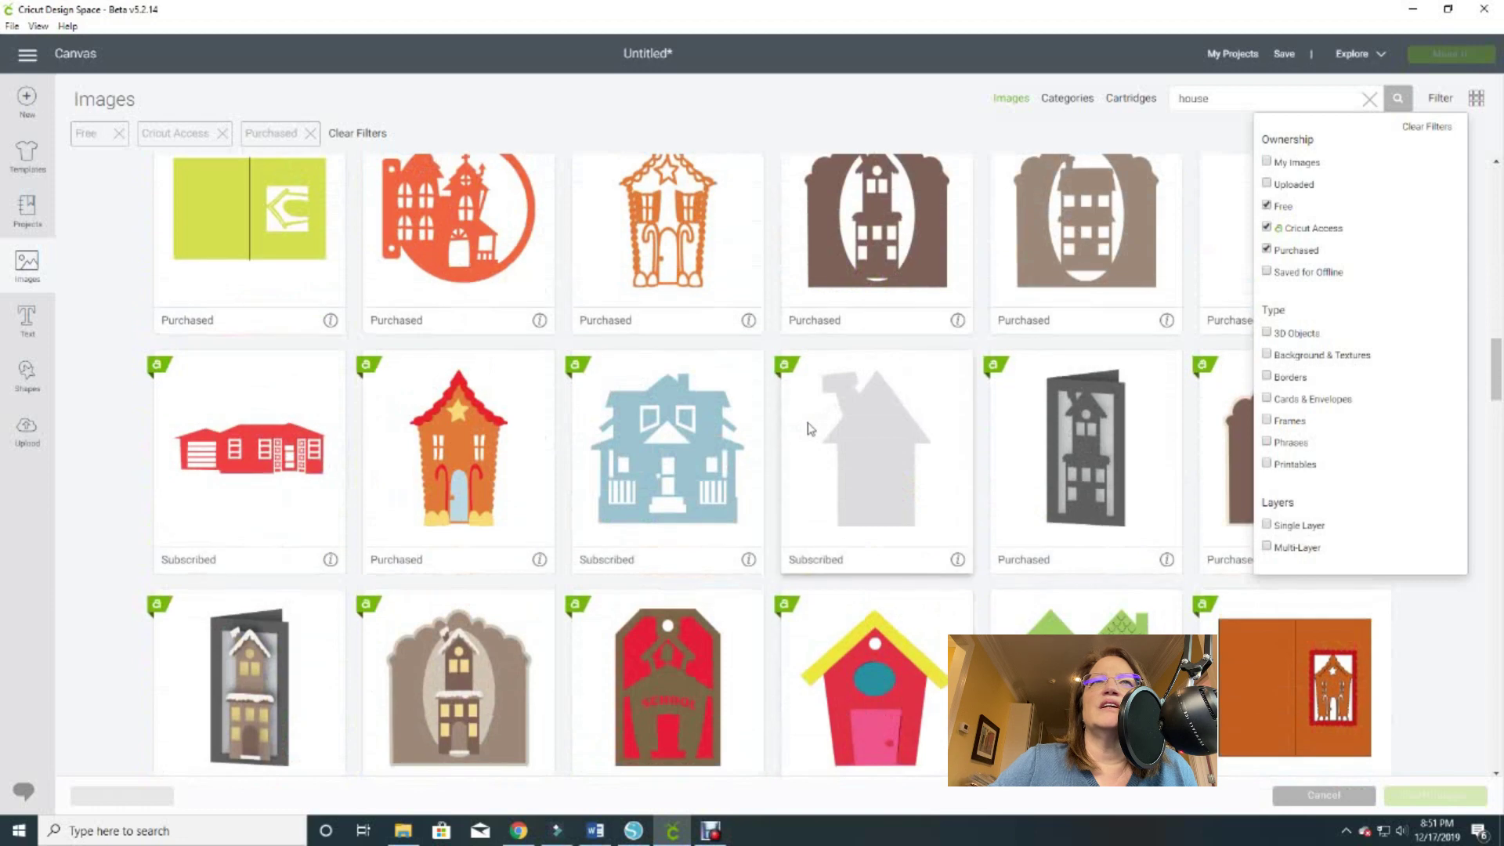
scroll(808, 397, "up", 18)
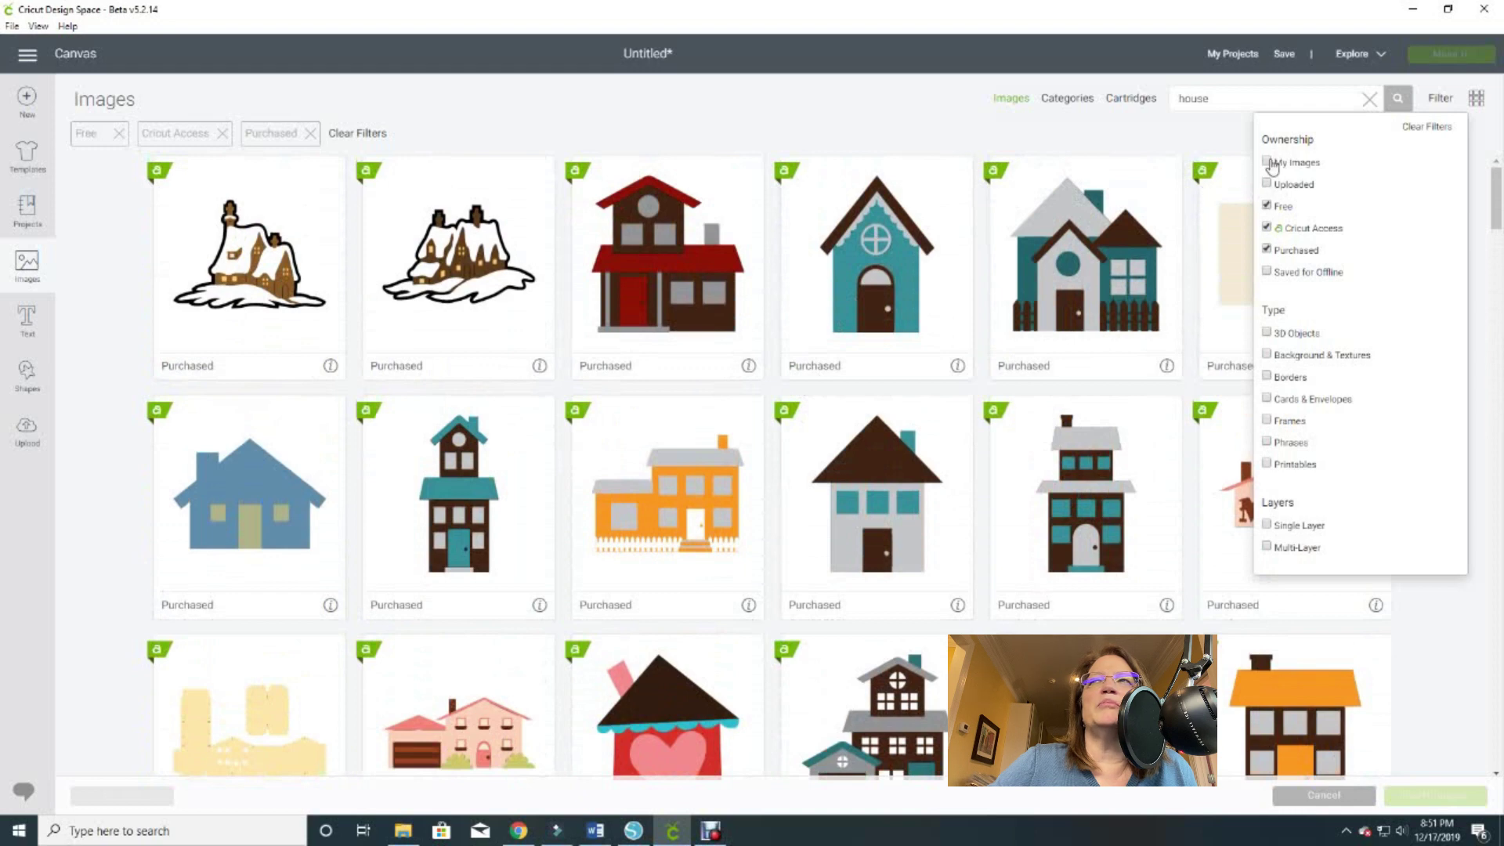
left_click(1407, 129)
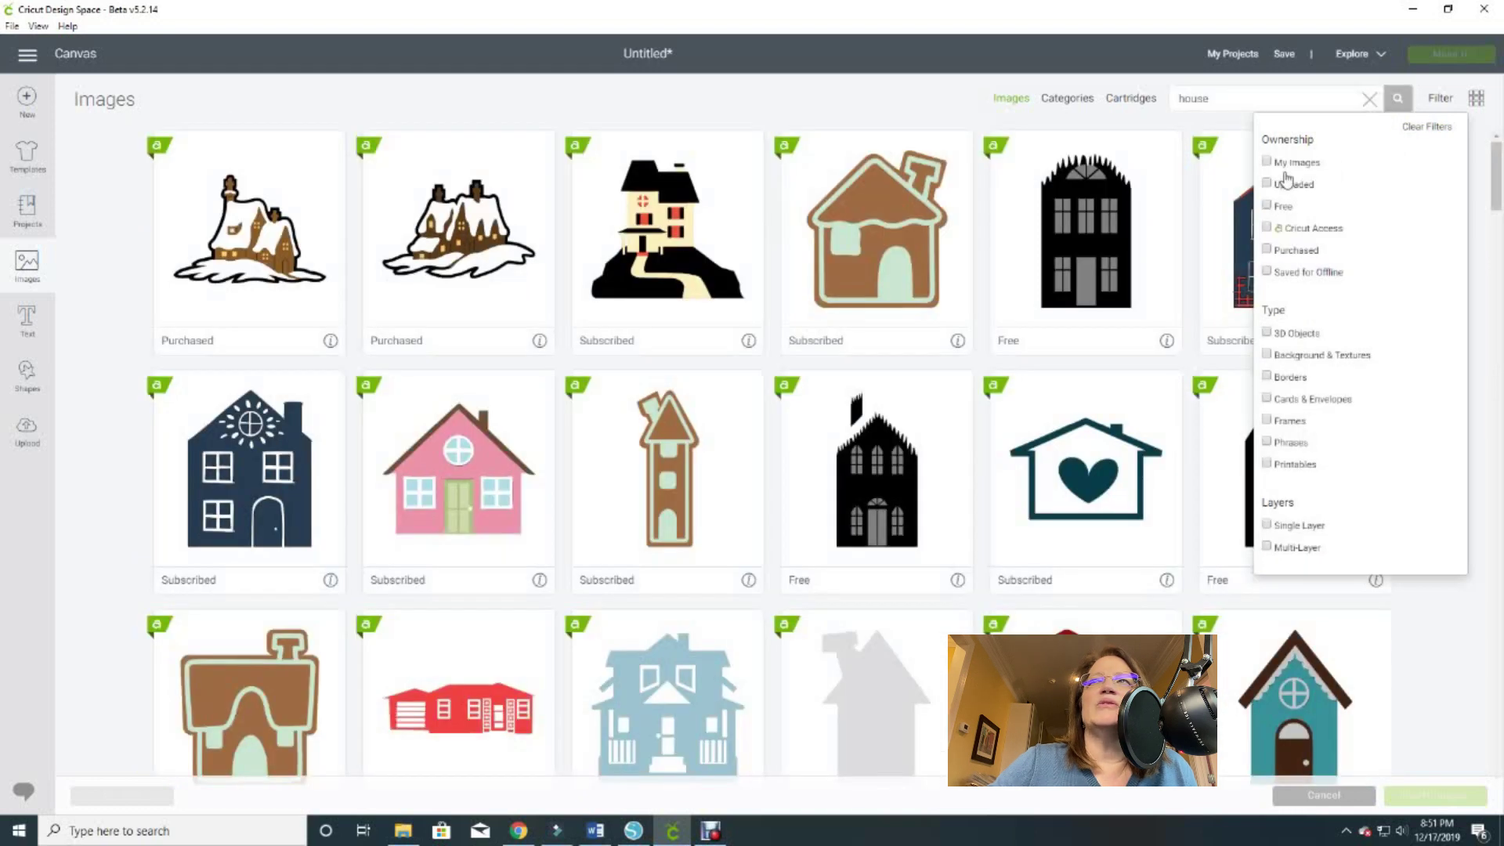
Filter the image library to Uploaded ownership and browse through the uploaded designs
left_click(1267, 184)
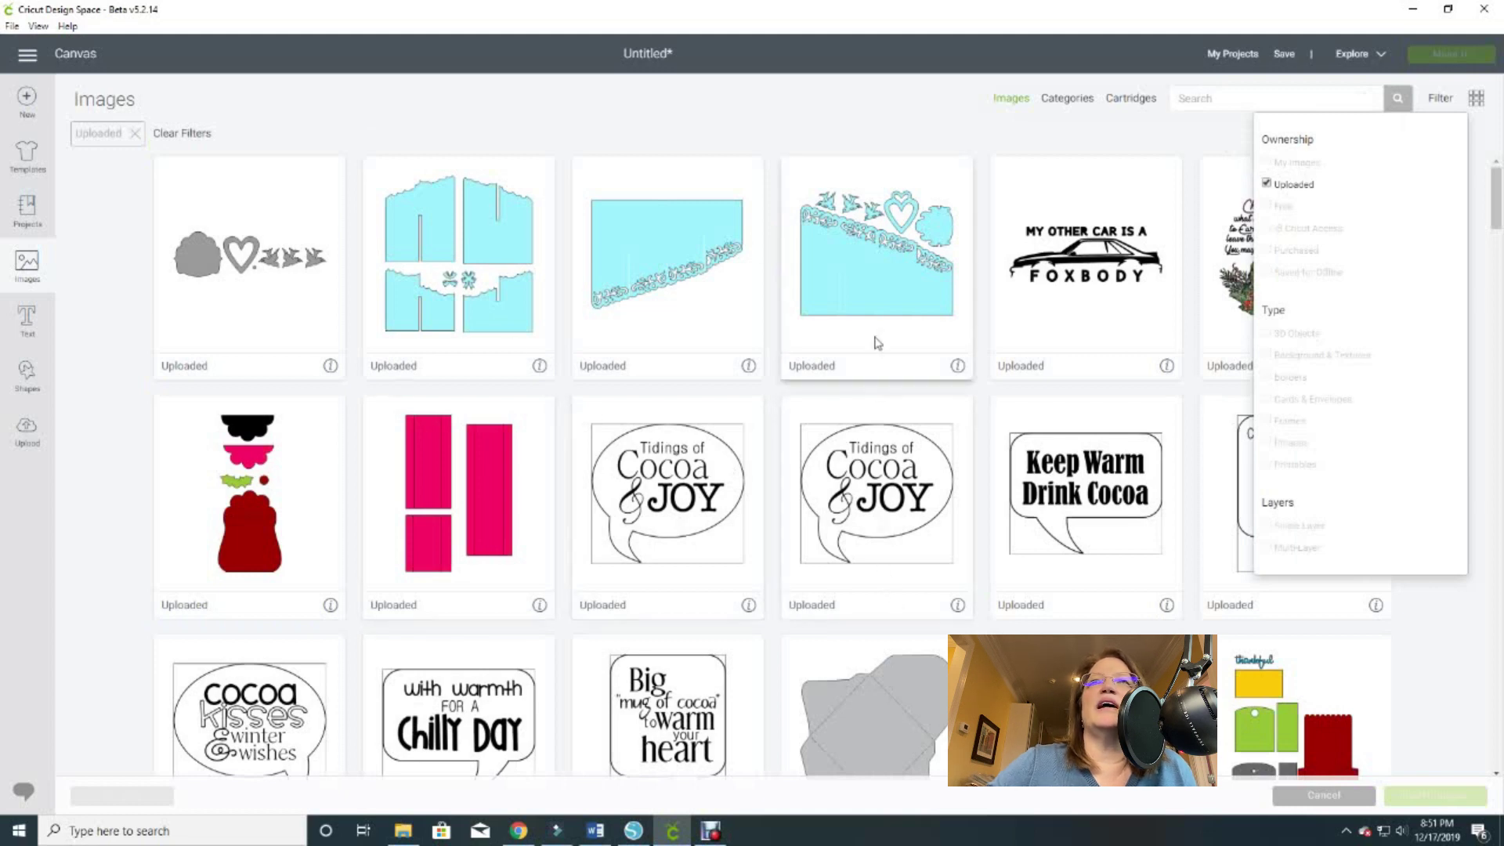
left_click(824, 110)
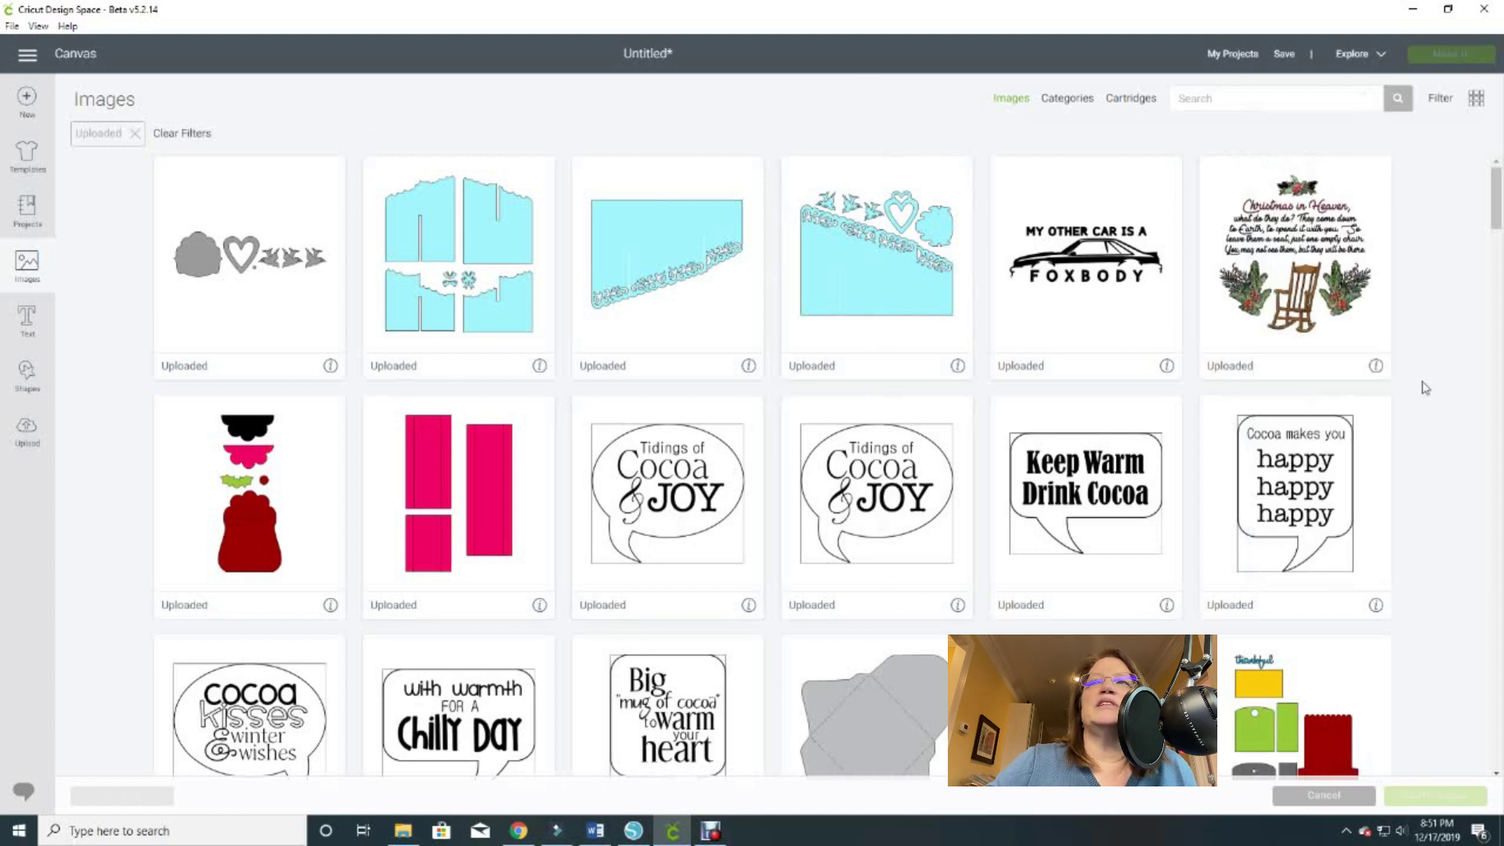
scroll(1425, 388, "down", 8)
scroll(1423, 388, "down", 10)
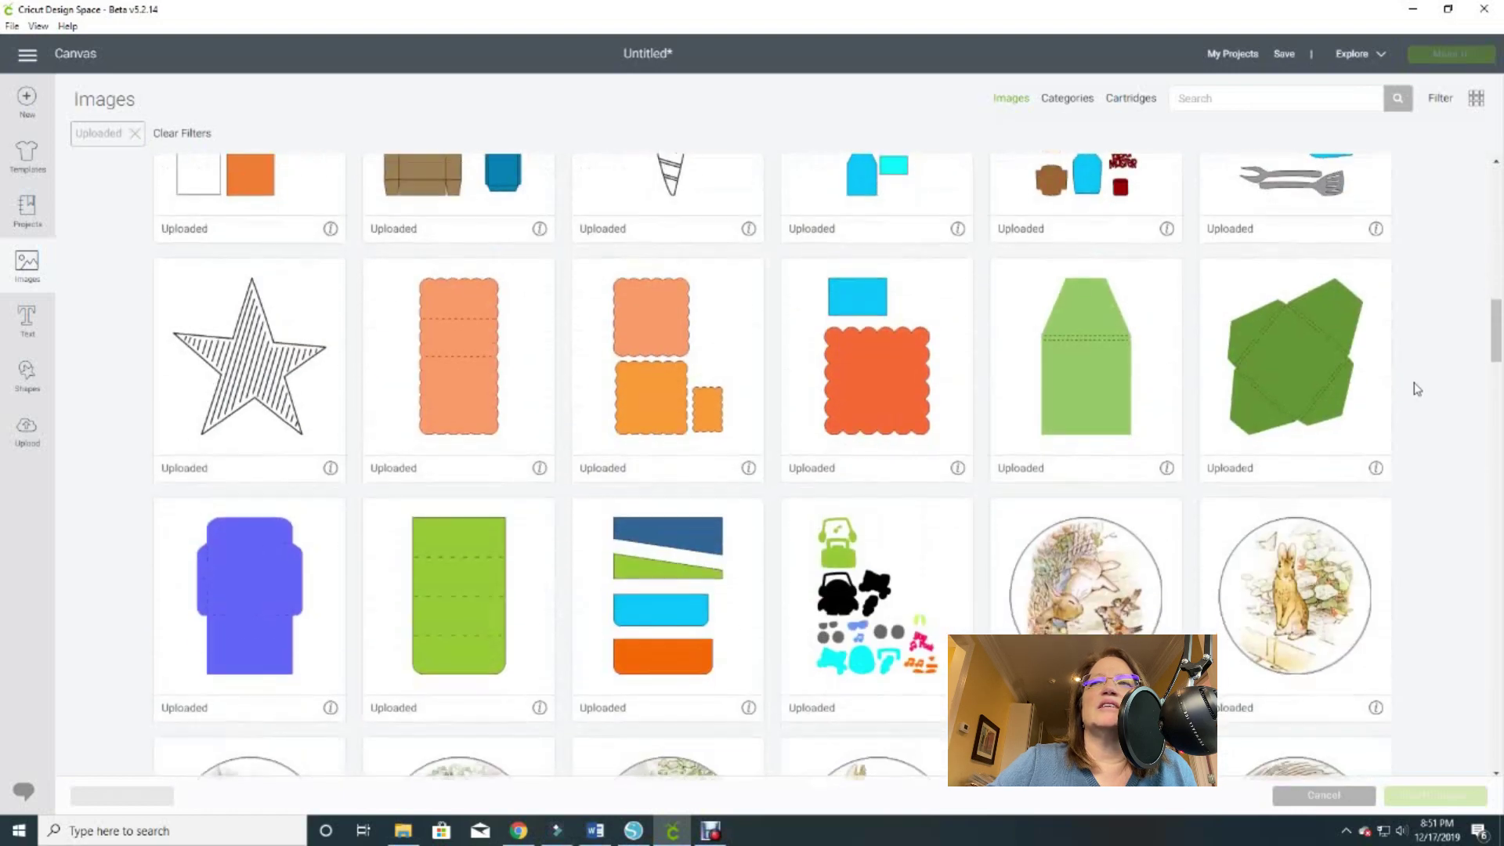
scroll(1417, 389, "down", 12)
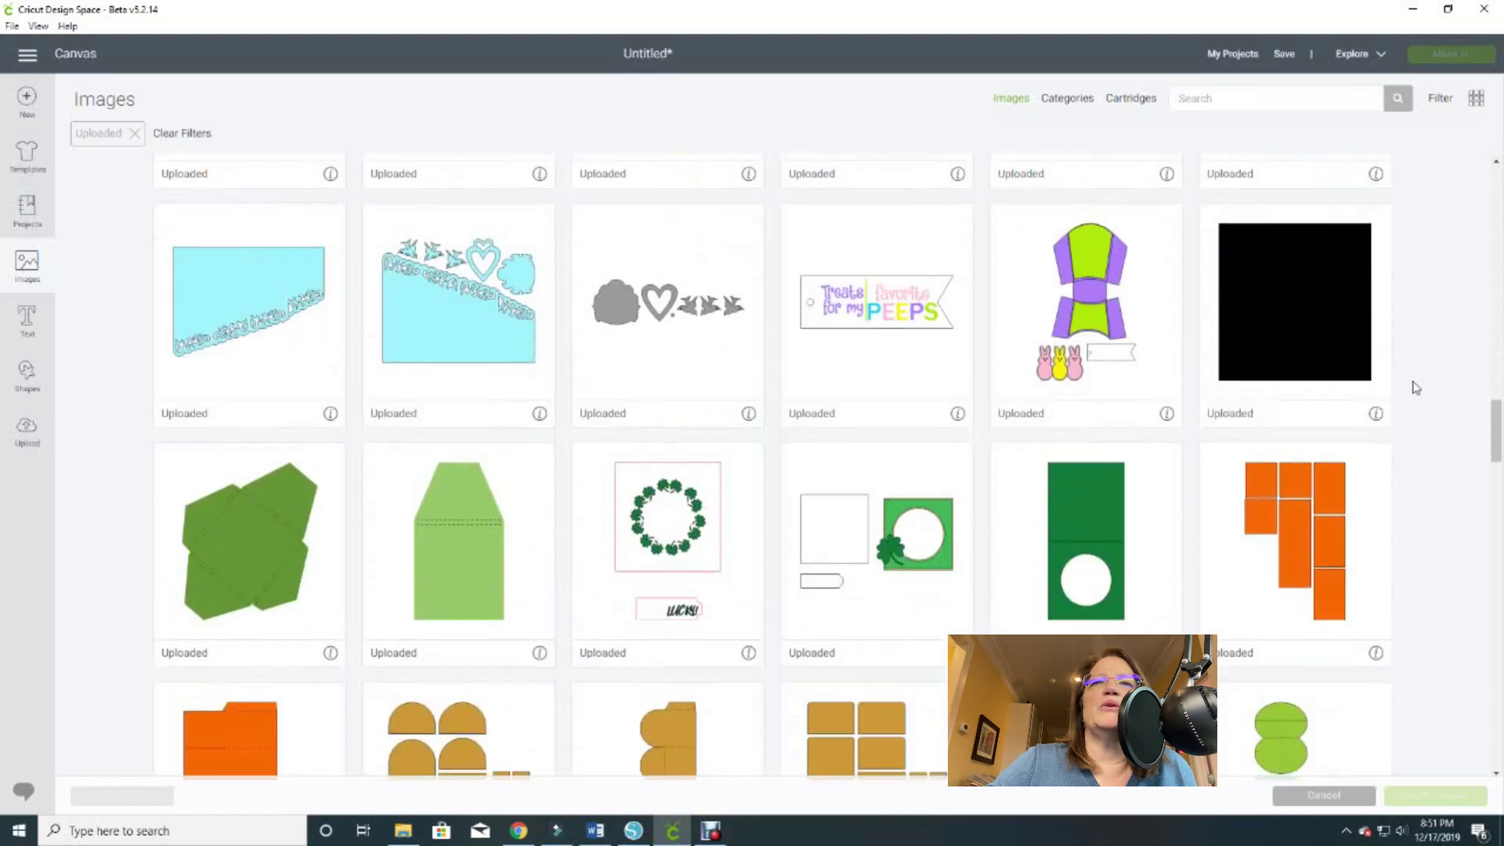
scroll(1415, 389, "down", 12)
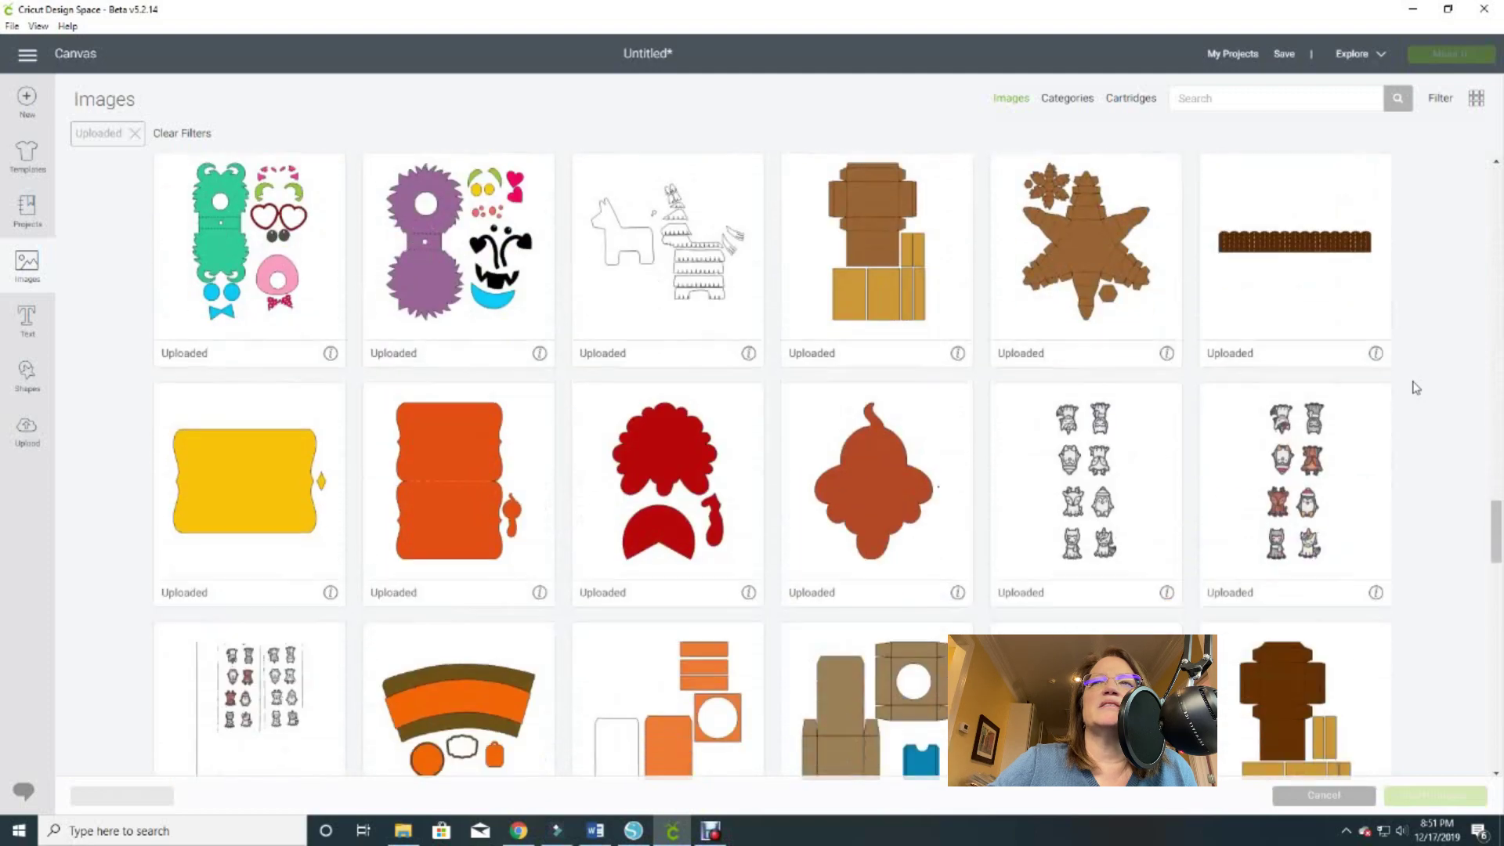
scroll(1414, 388, "down", 15)
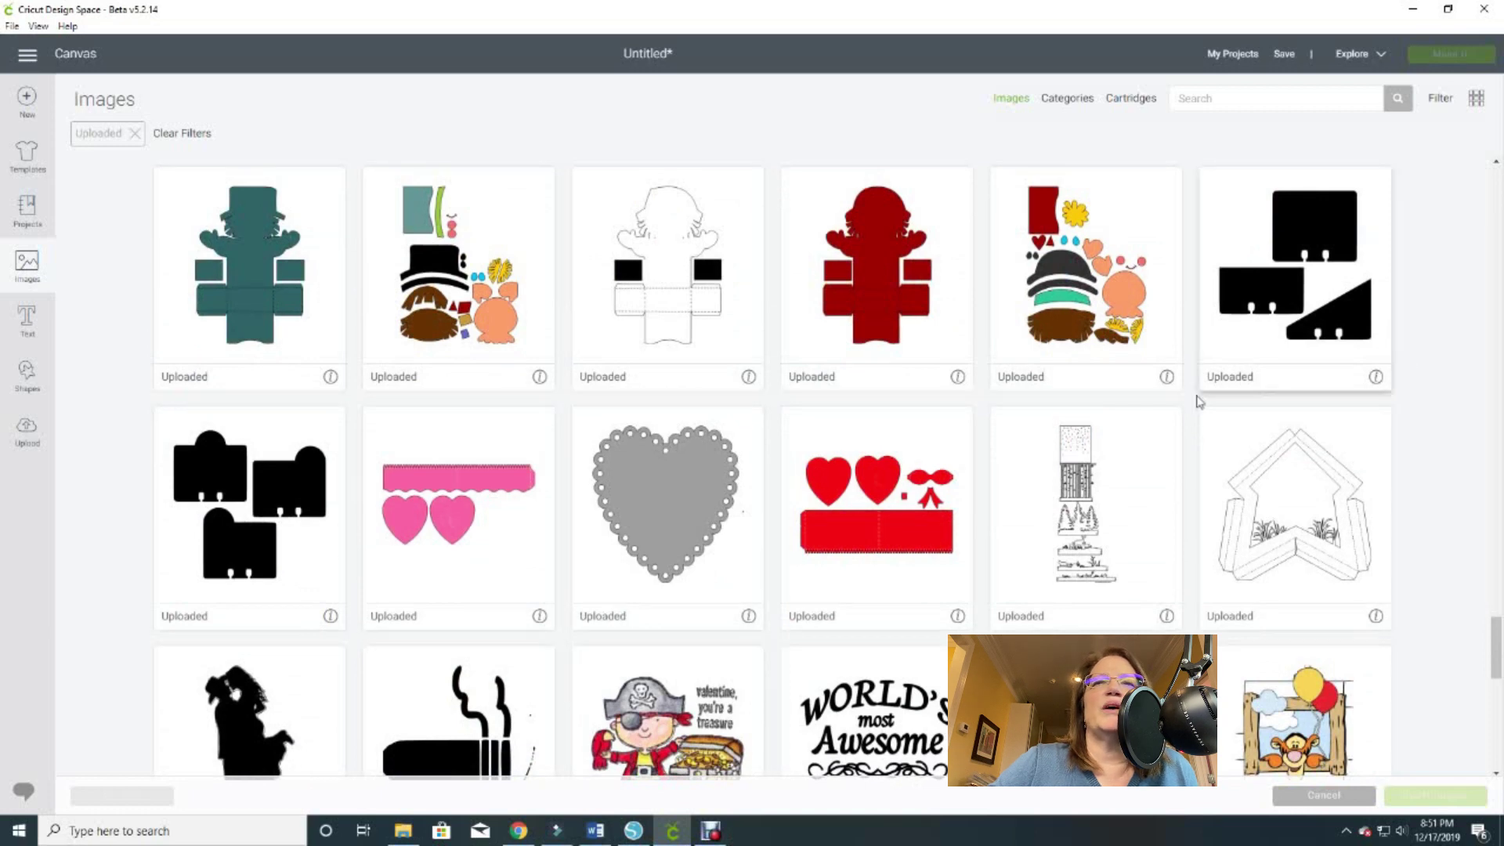
scroll(687, 514, "down", 4)
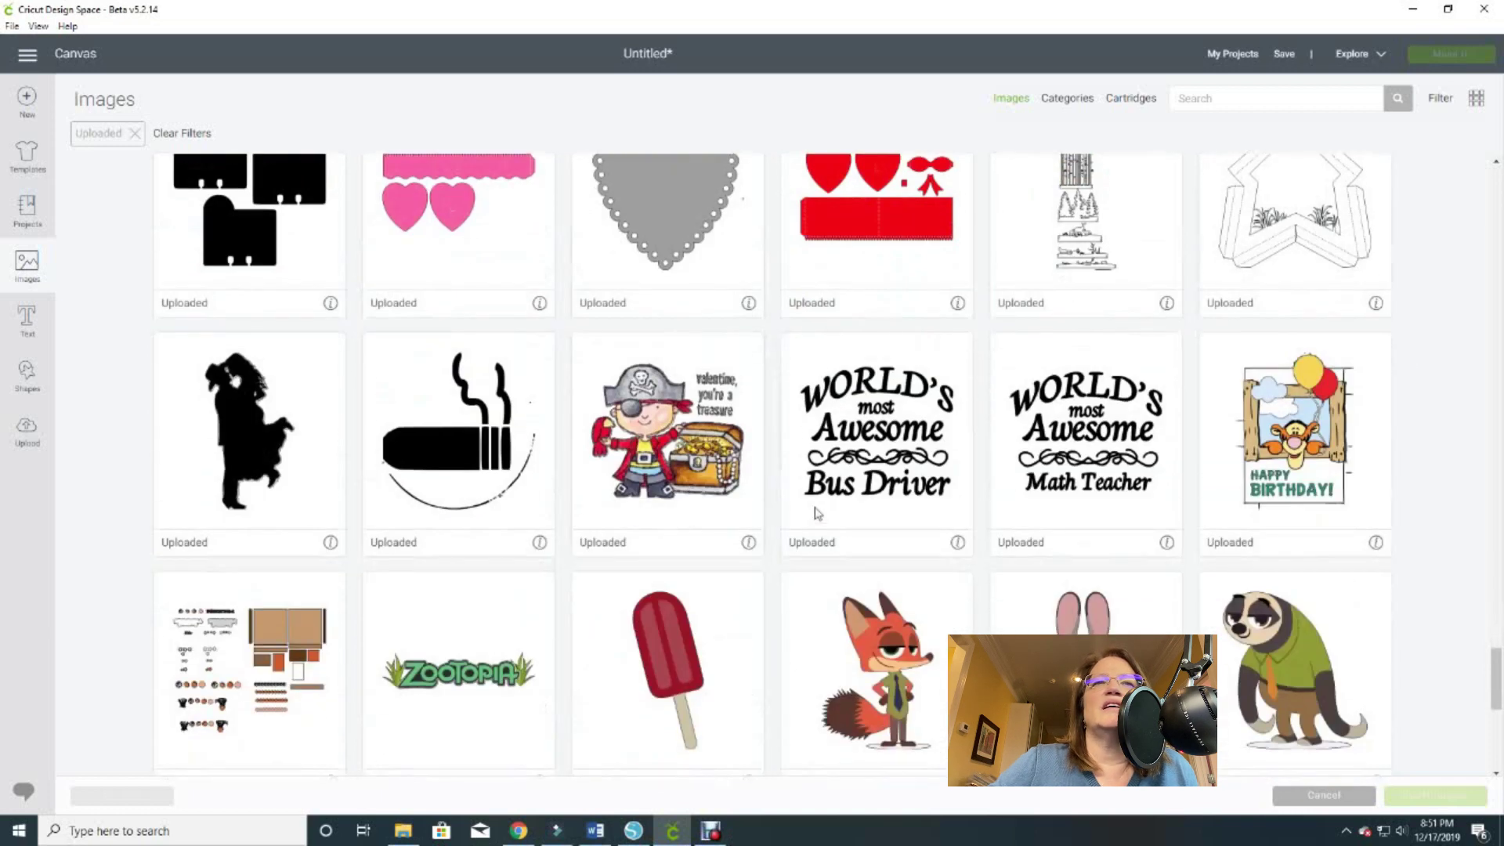
scroll(769, 508, "up", 15)
scroll(832, 487, "up", 10)
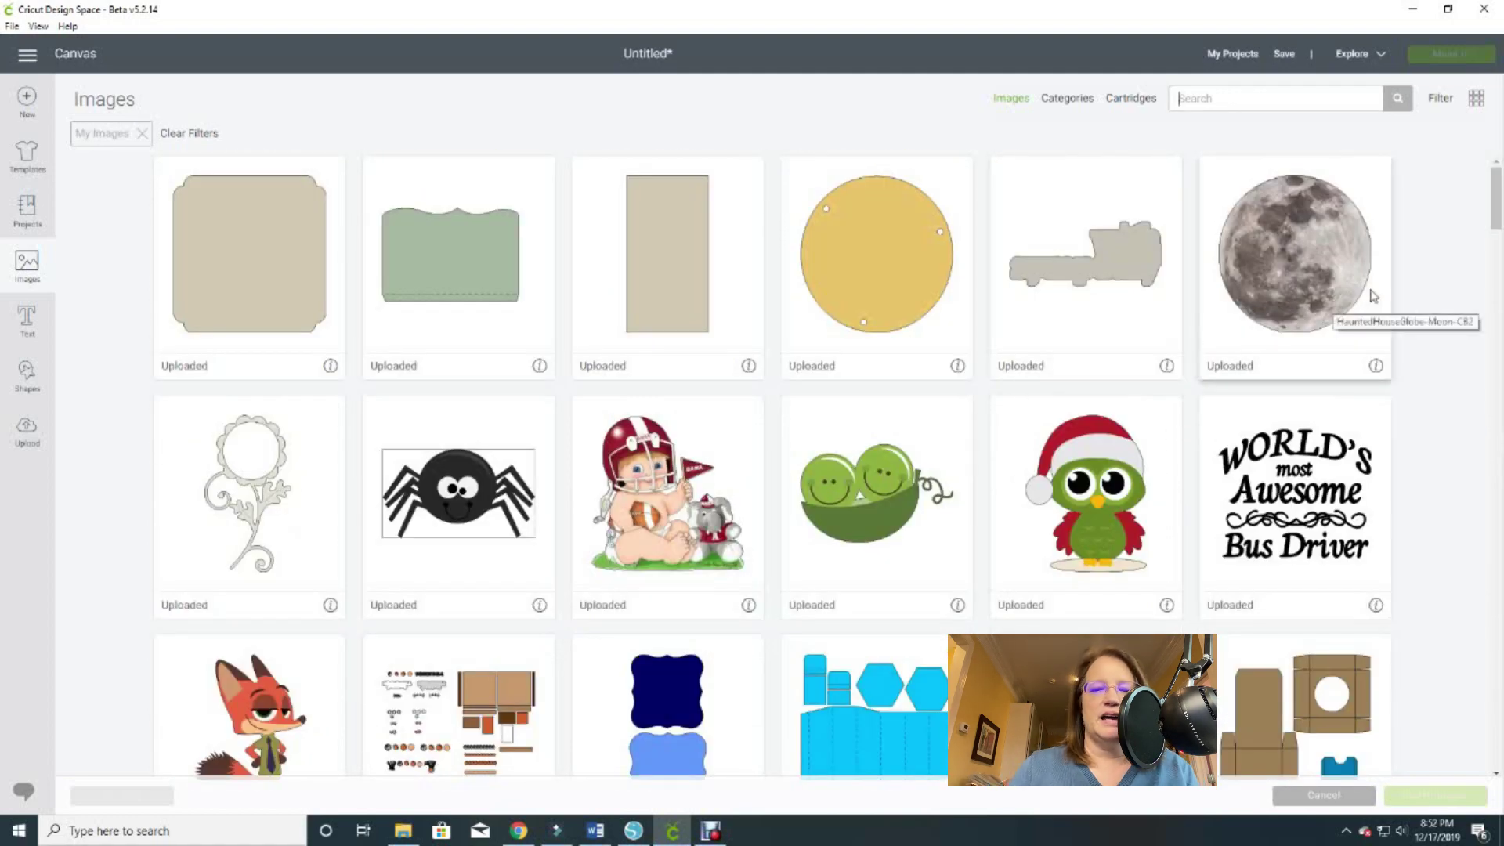
Search My Images for "house" and narrow the results to the 3D Objects type
key("Return")
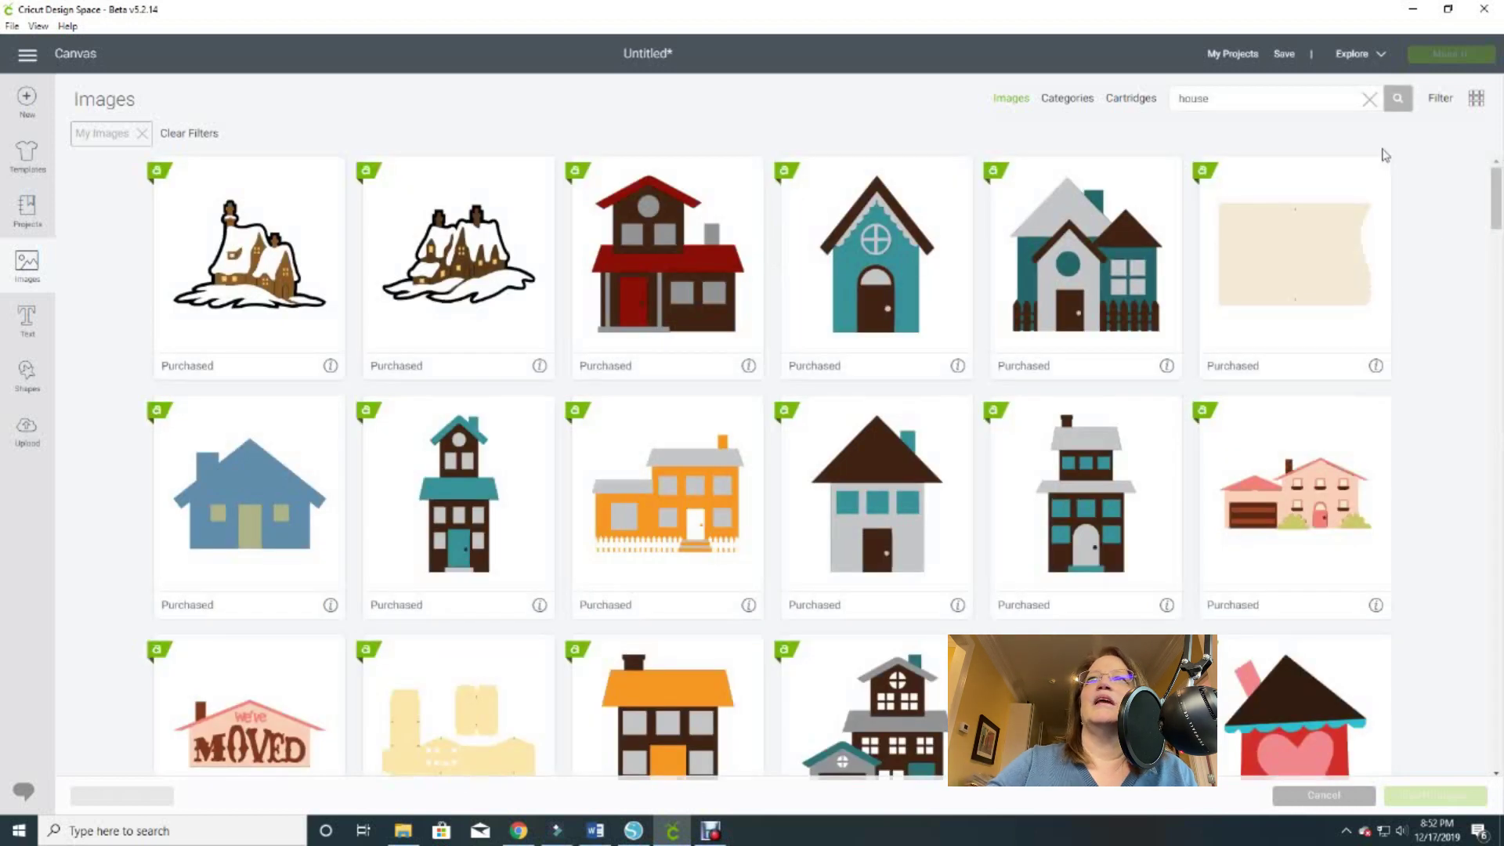
left_click(1438, 102)
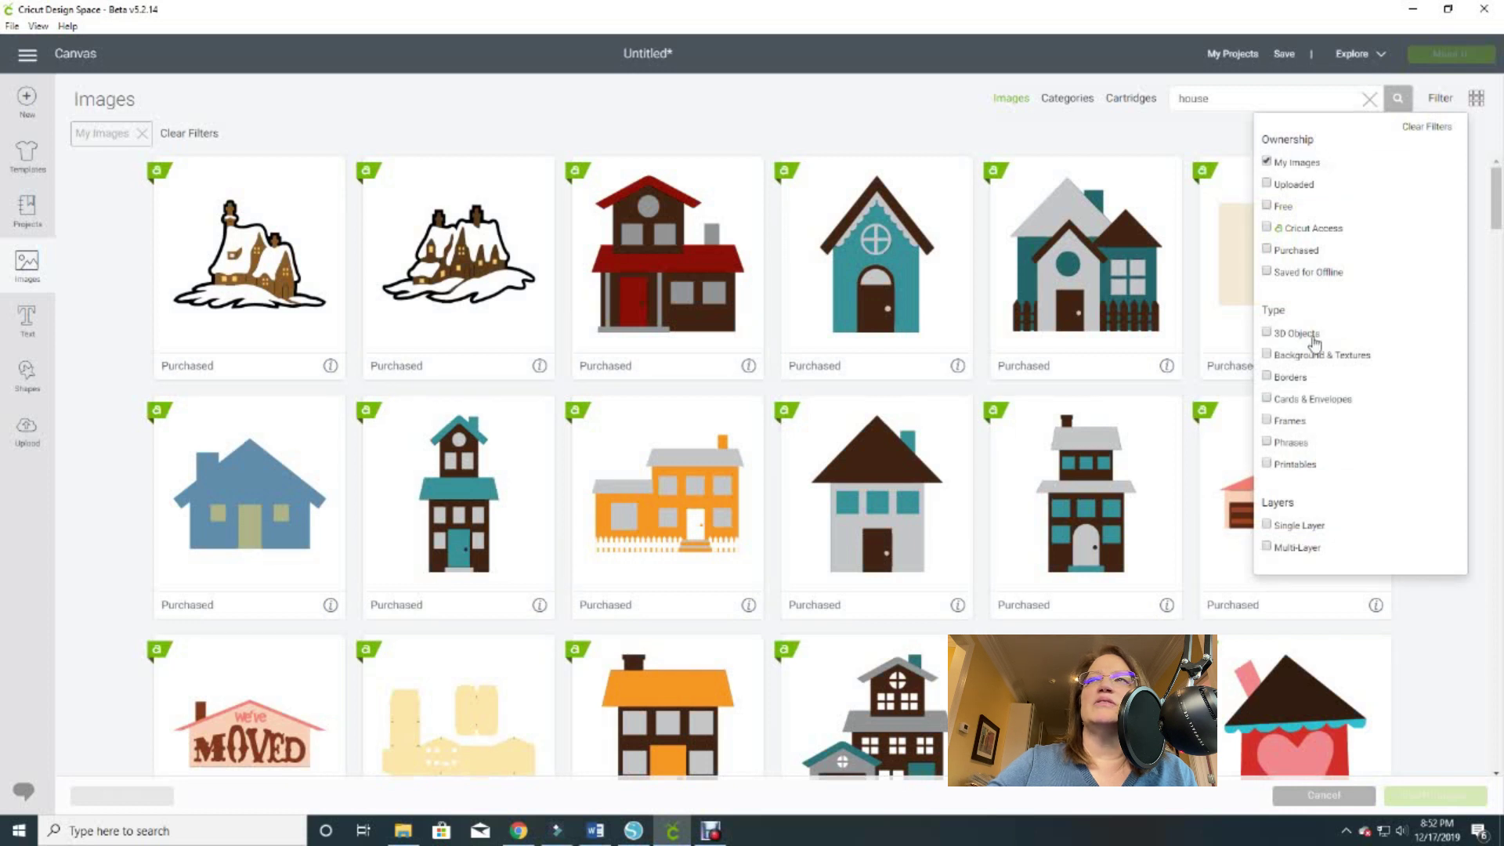
left_click(1266, 333)
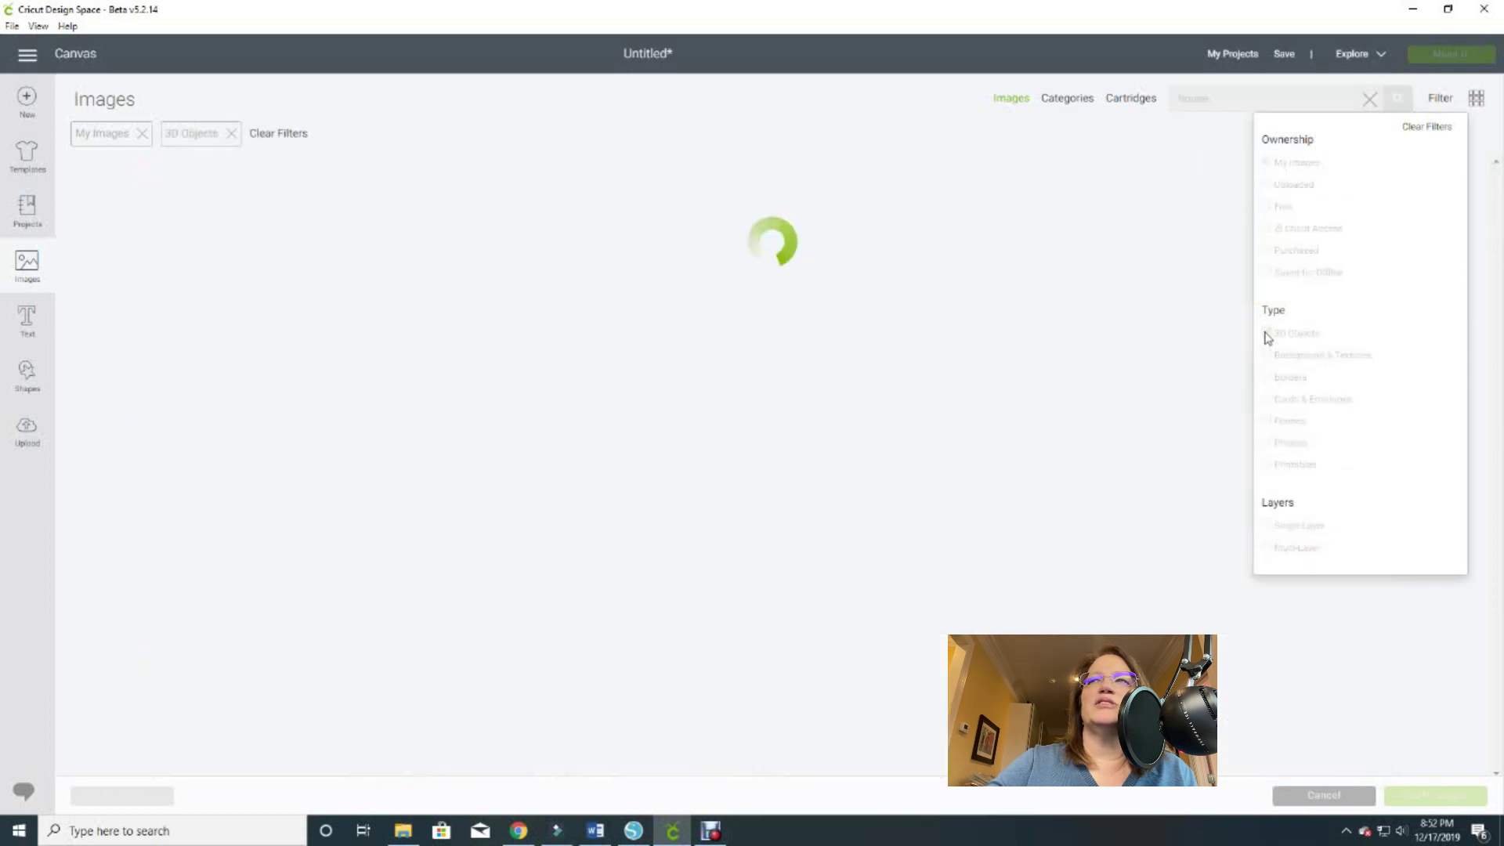
left_click(898, 458)
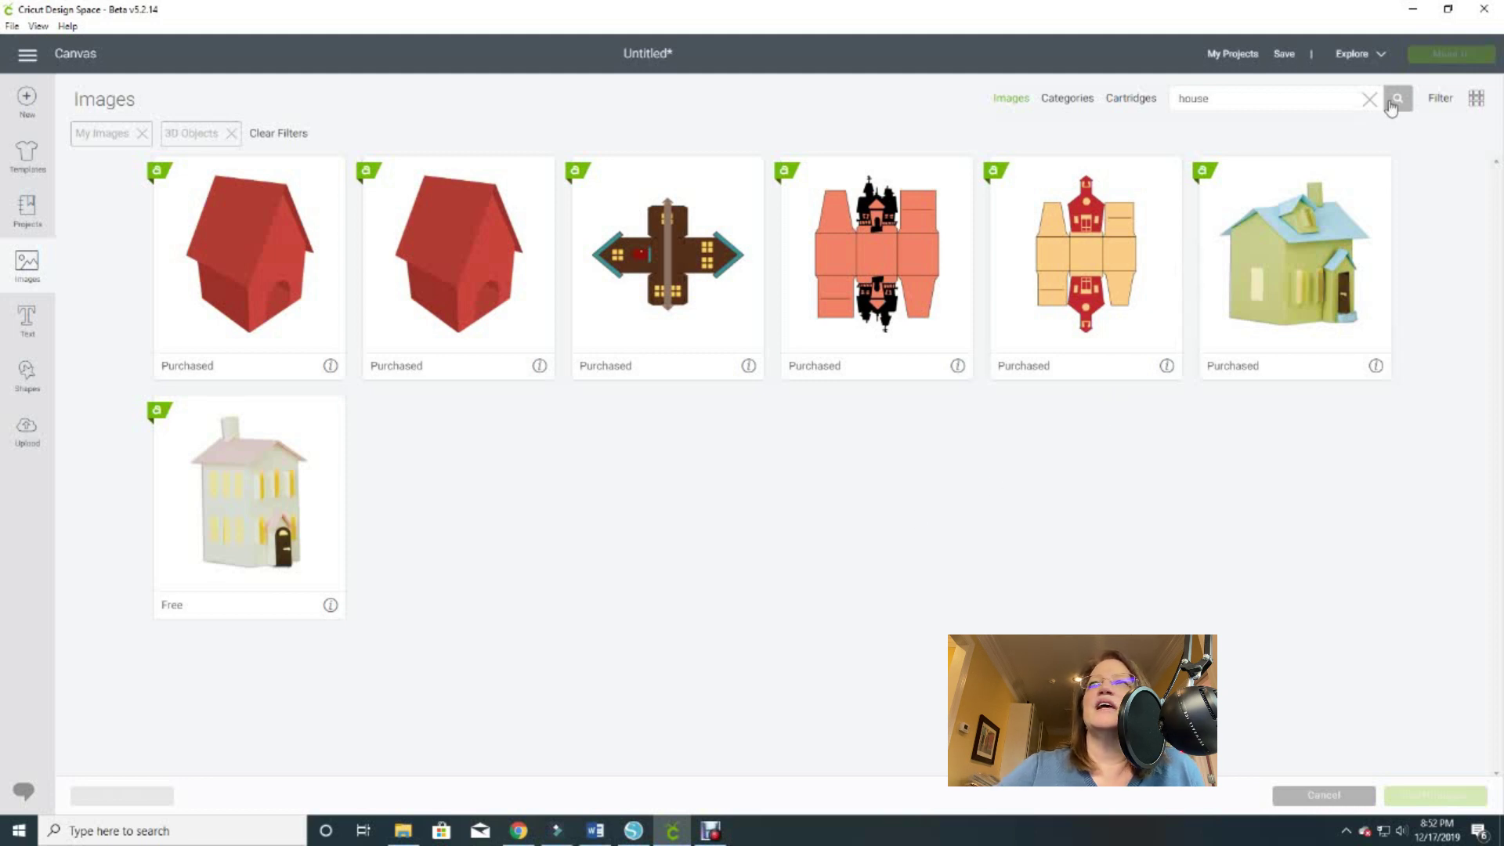
Clear the My Images and 3D Objects filters from the house search
left_click(1440, 98)
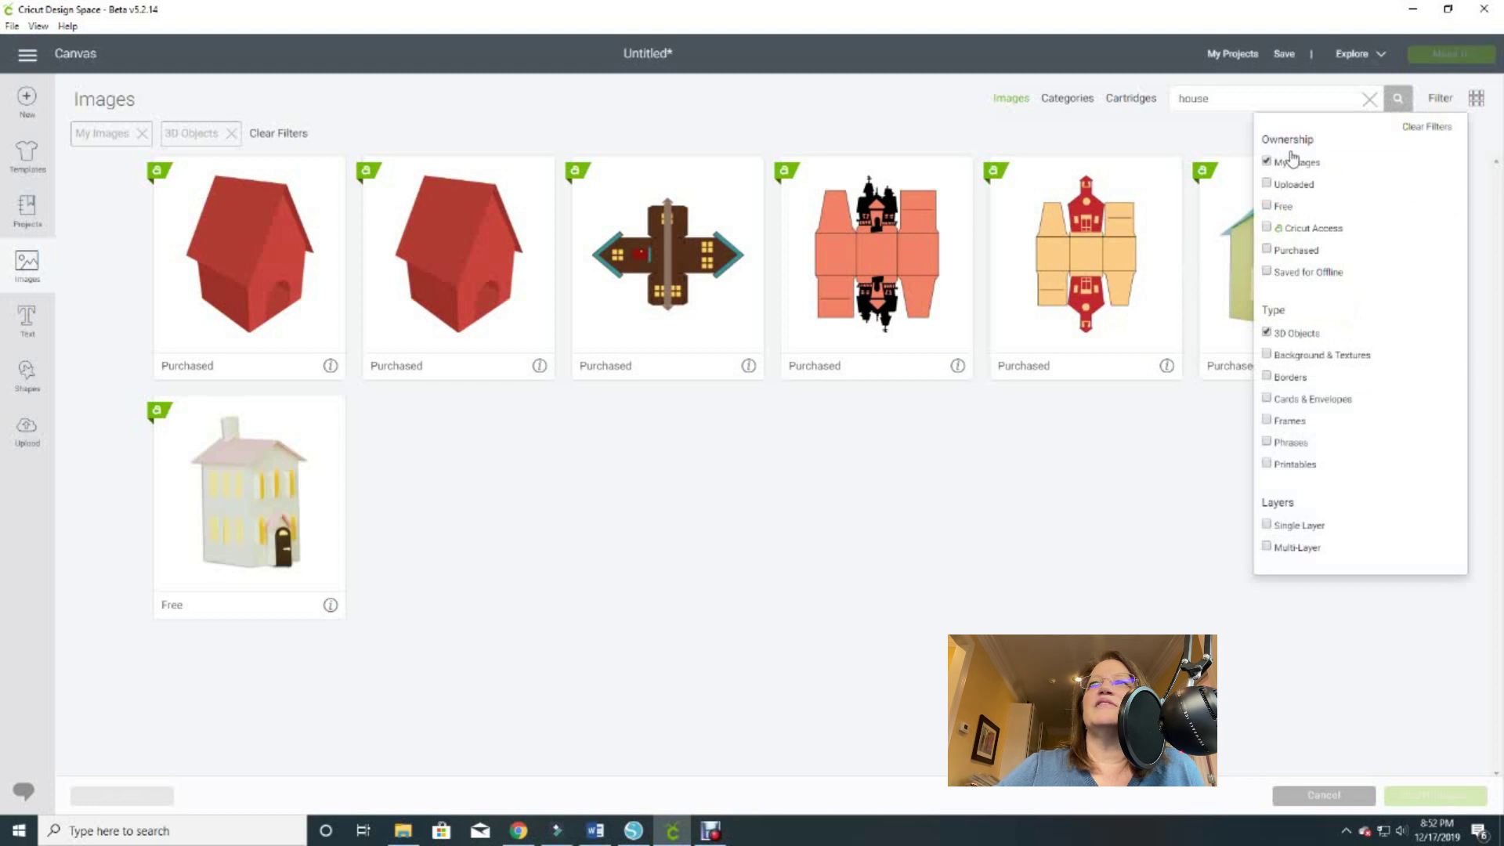
left_click(1421, 127)
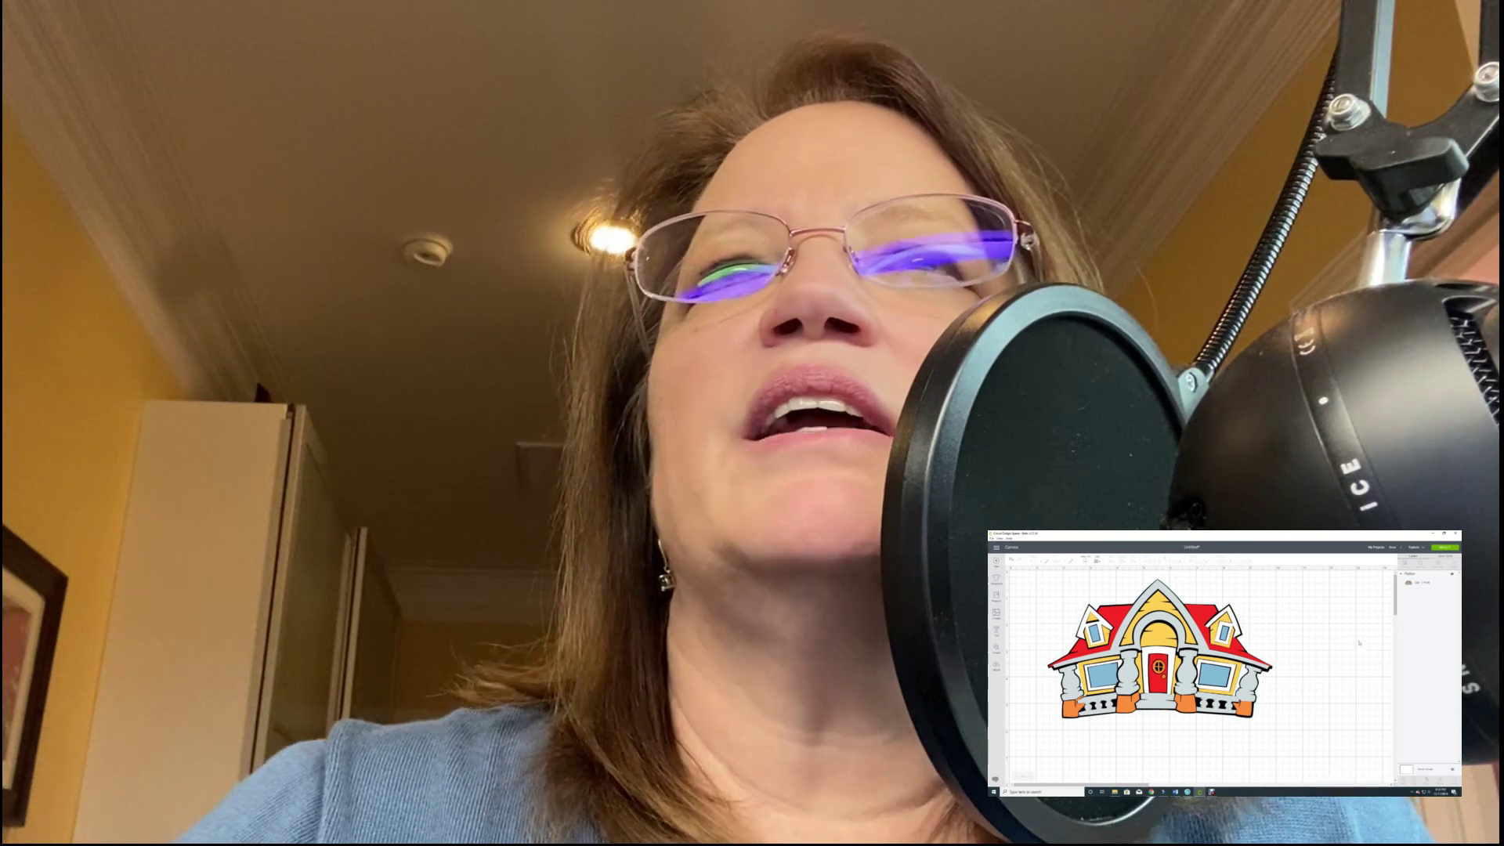
Move the house image across the canvas, place it close to the canvas's left edge, and deselect it
mouse_move(1052, 594)
left_mouse_down()
mouse_move(1194, 612)
mouse_move(1013, 616)
mouse_move(1046, 599)
left_mouse_up()
left_click_drag(1154, 734, 1188, 730)
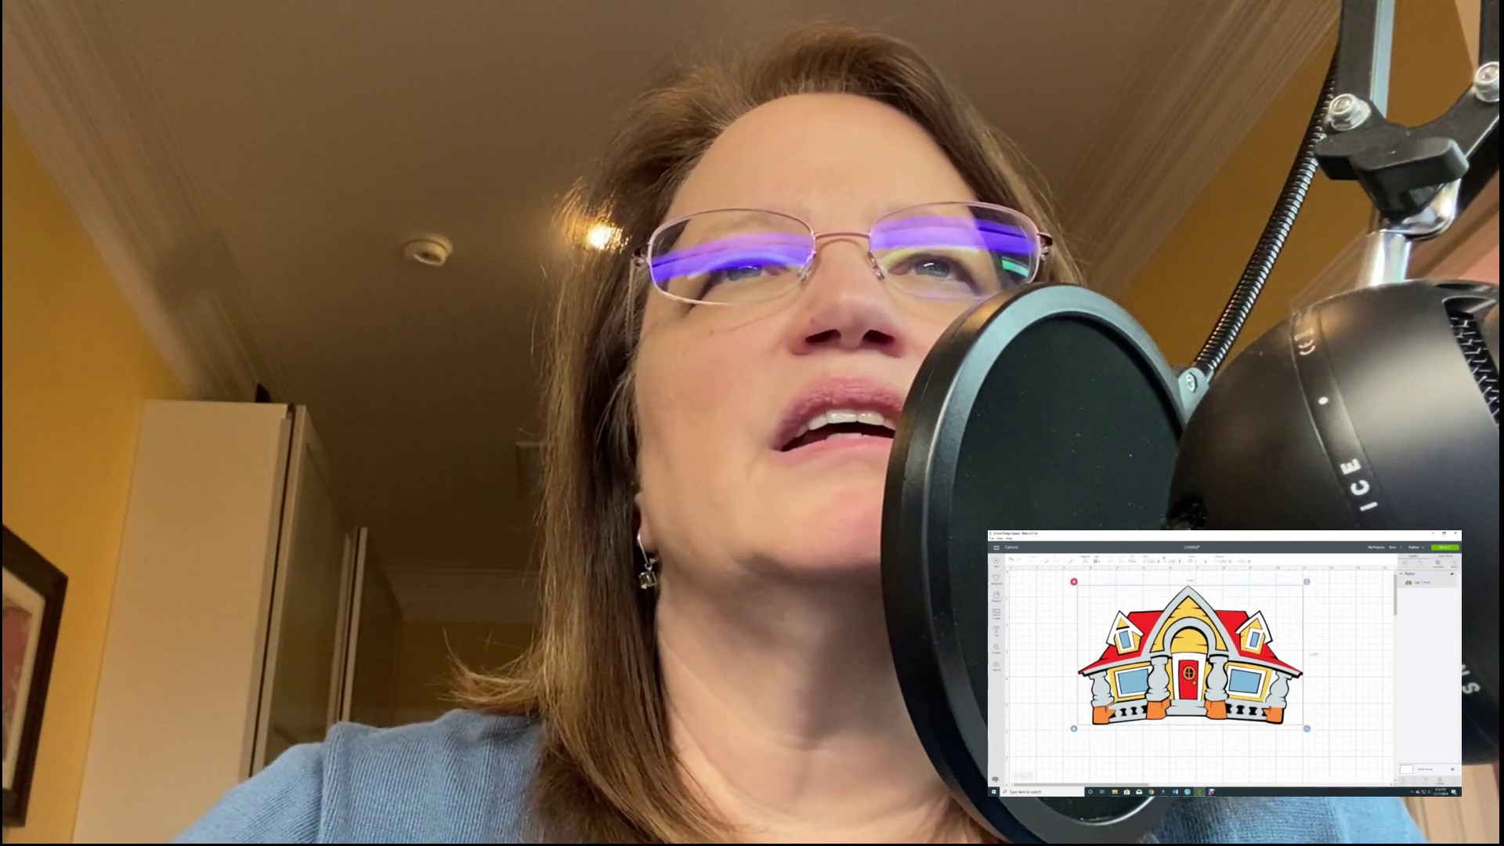
left_click_drag(1188, 728, 1142, 727)
left_click(1273, 677)
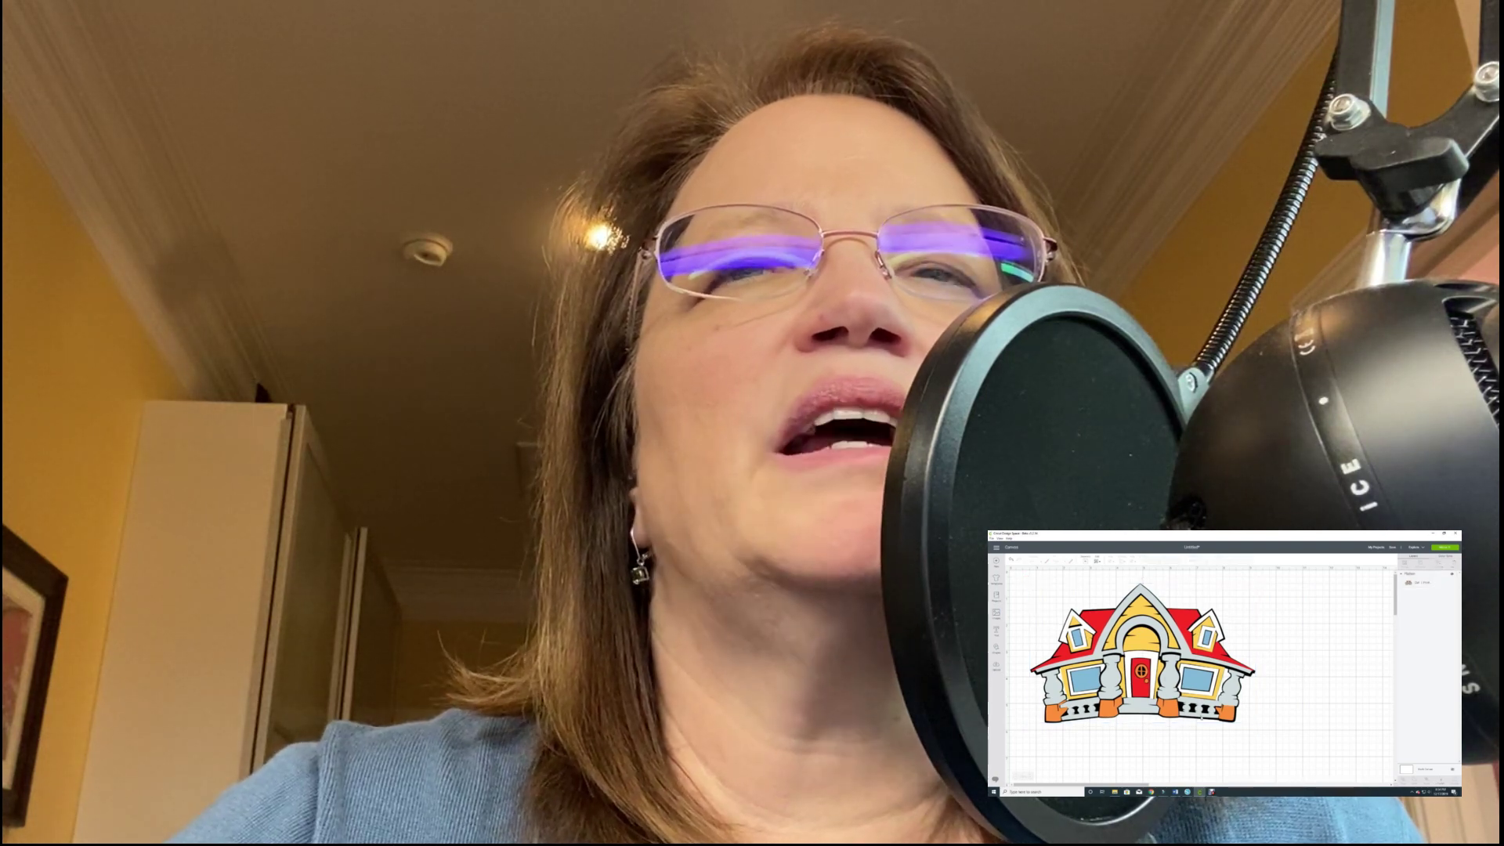